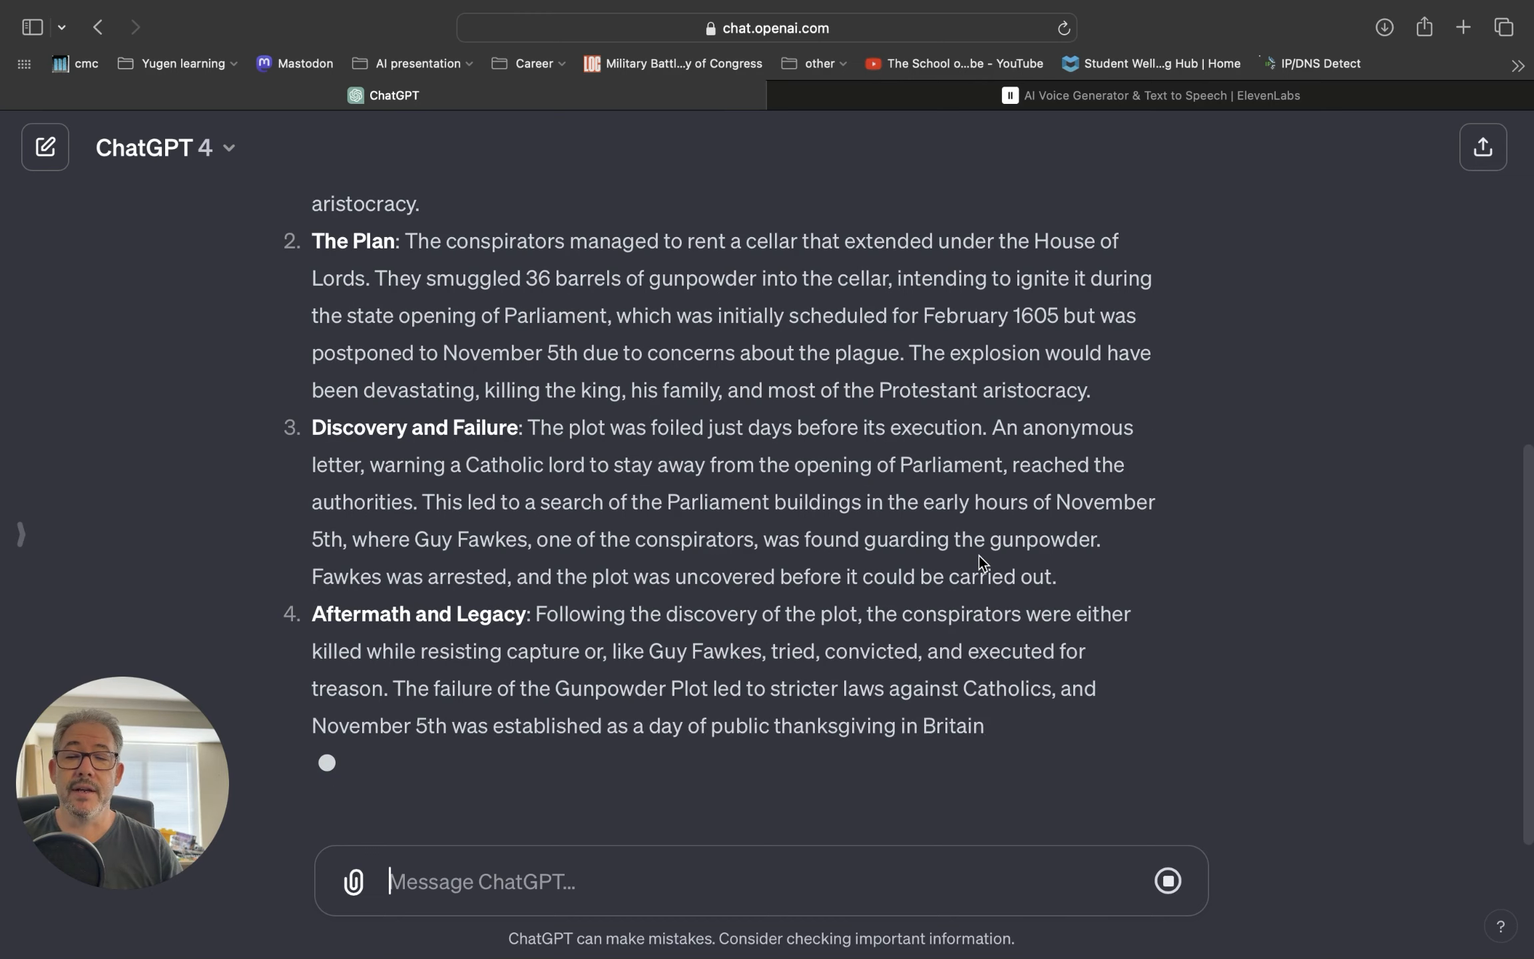
Copy the full "The Plan" paragraph from the Gunpowder Plot answer
scroll(979, 555, up, 3)
drag(1126, 575, 313, 418)
key(super+c)
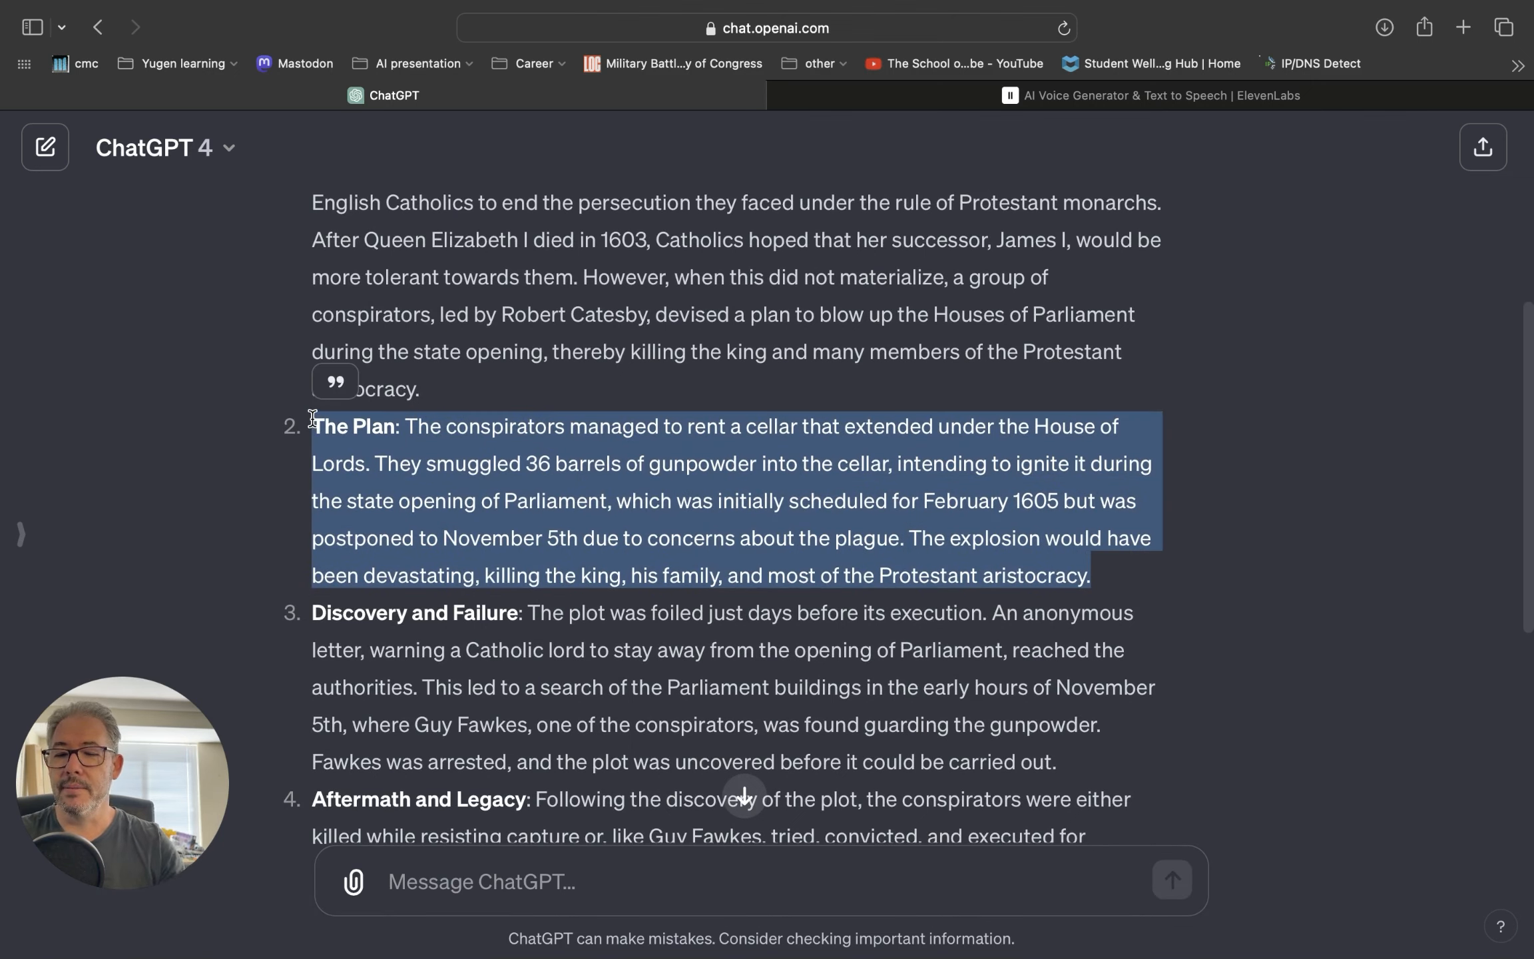
Send the prompt "now create a portrait image for a YouTube short dimensions. using this information:" followed by the copied "The Plan" paragraph
scroll(313, 418, down, 10)
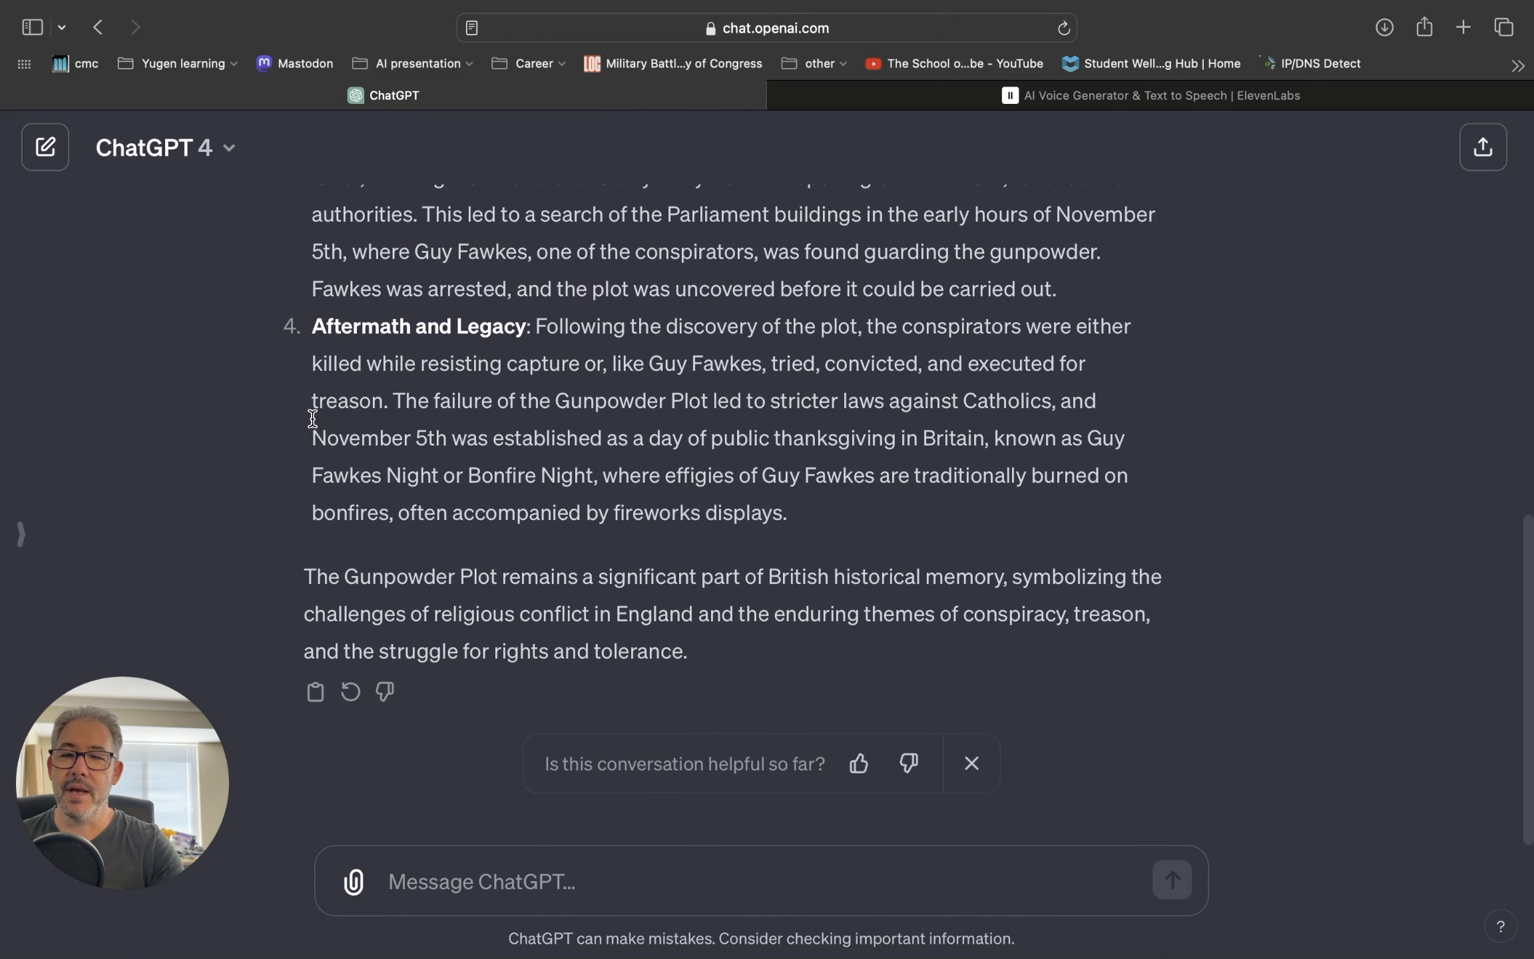
text(no)
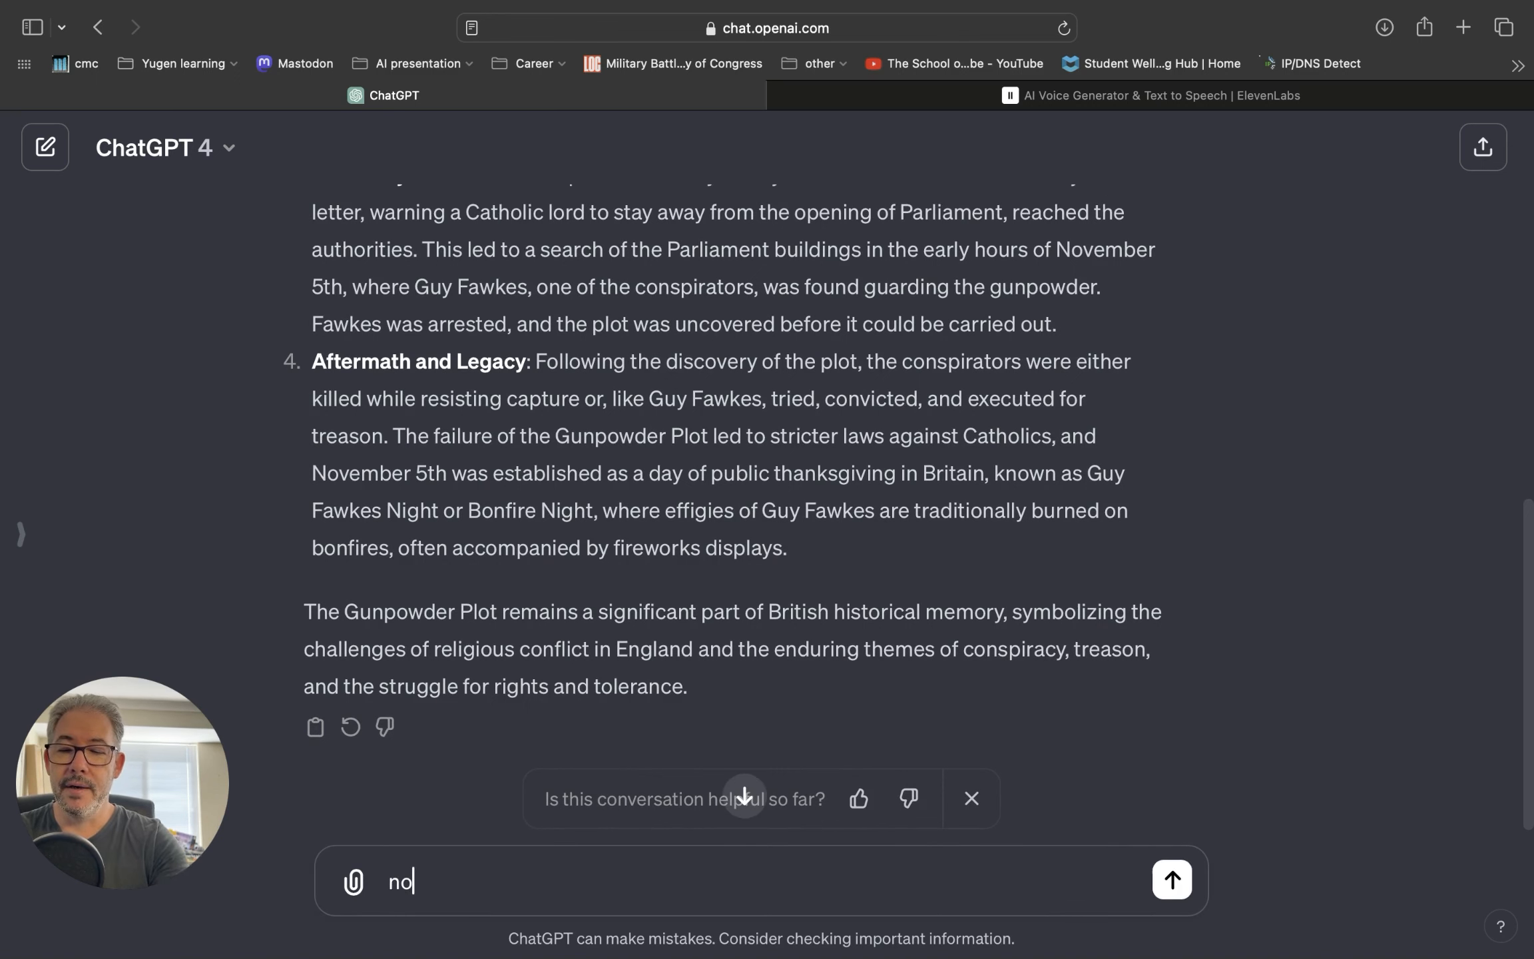
text(w create)
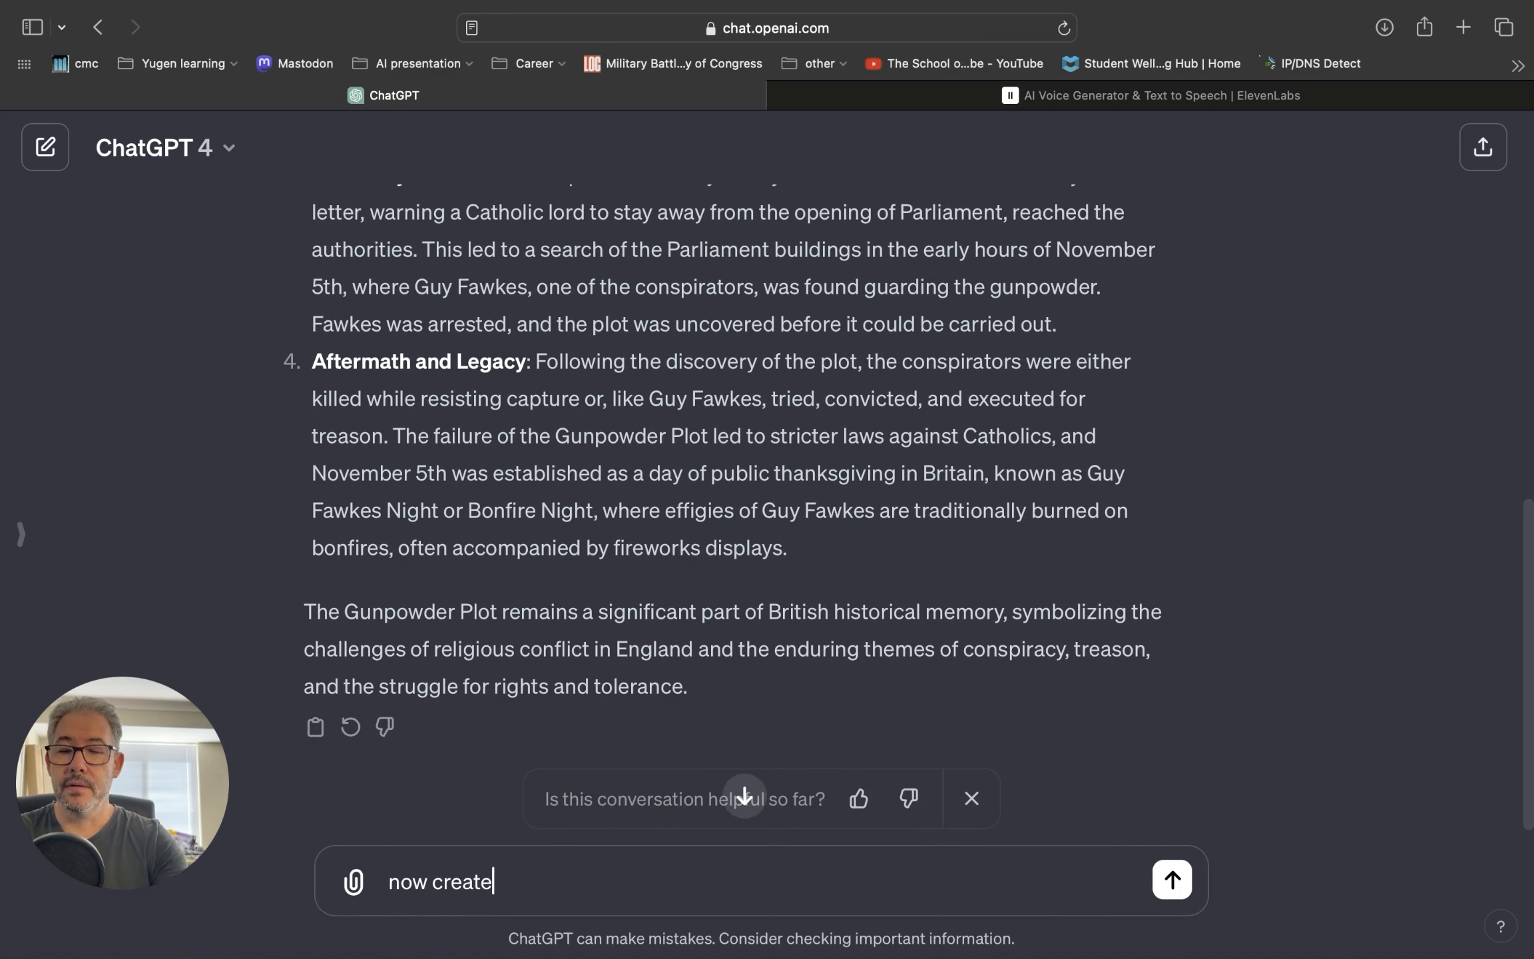
text( a )
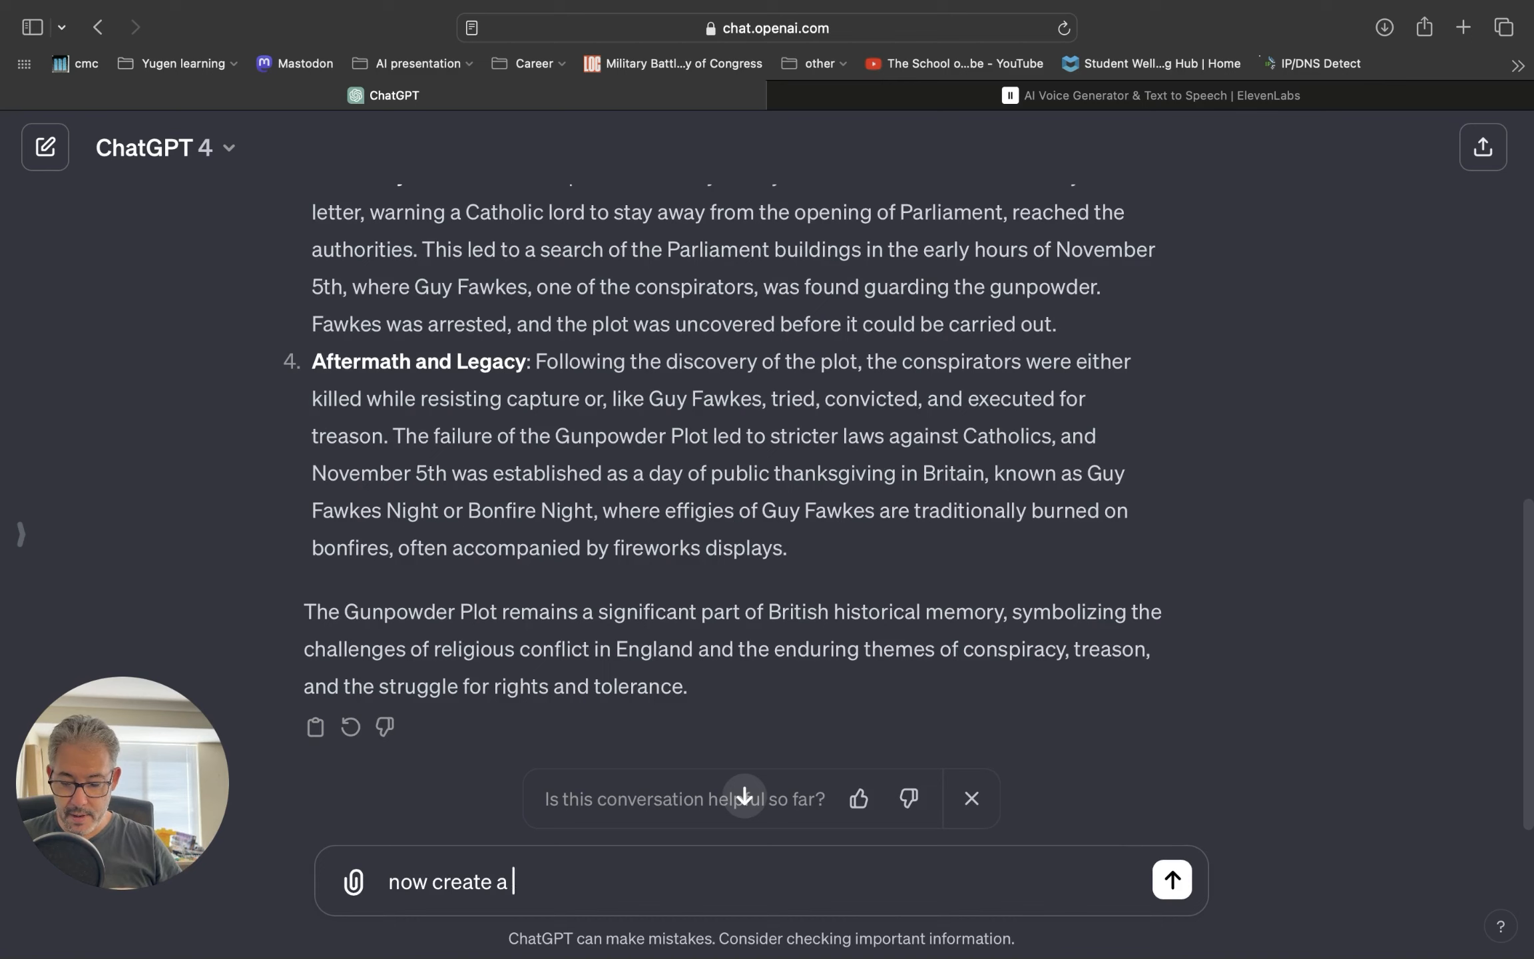
text(protrait image for a)
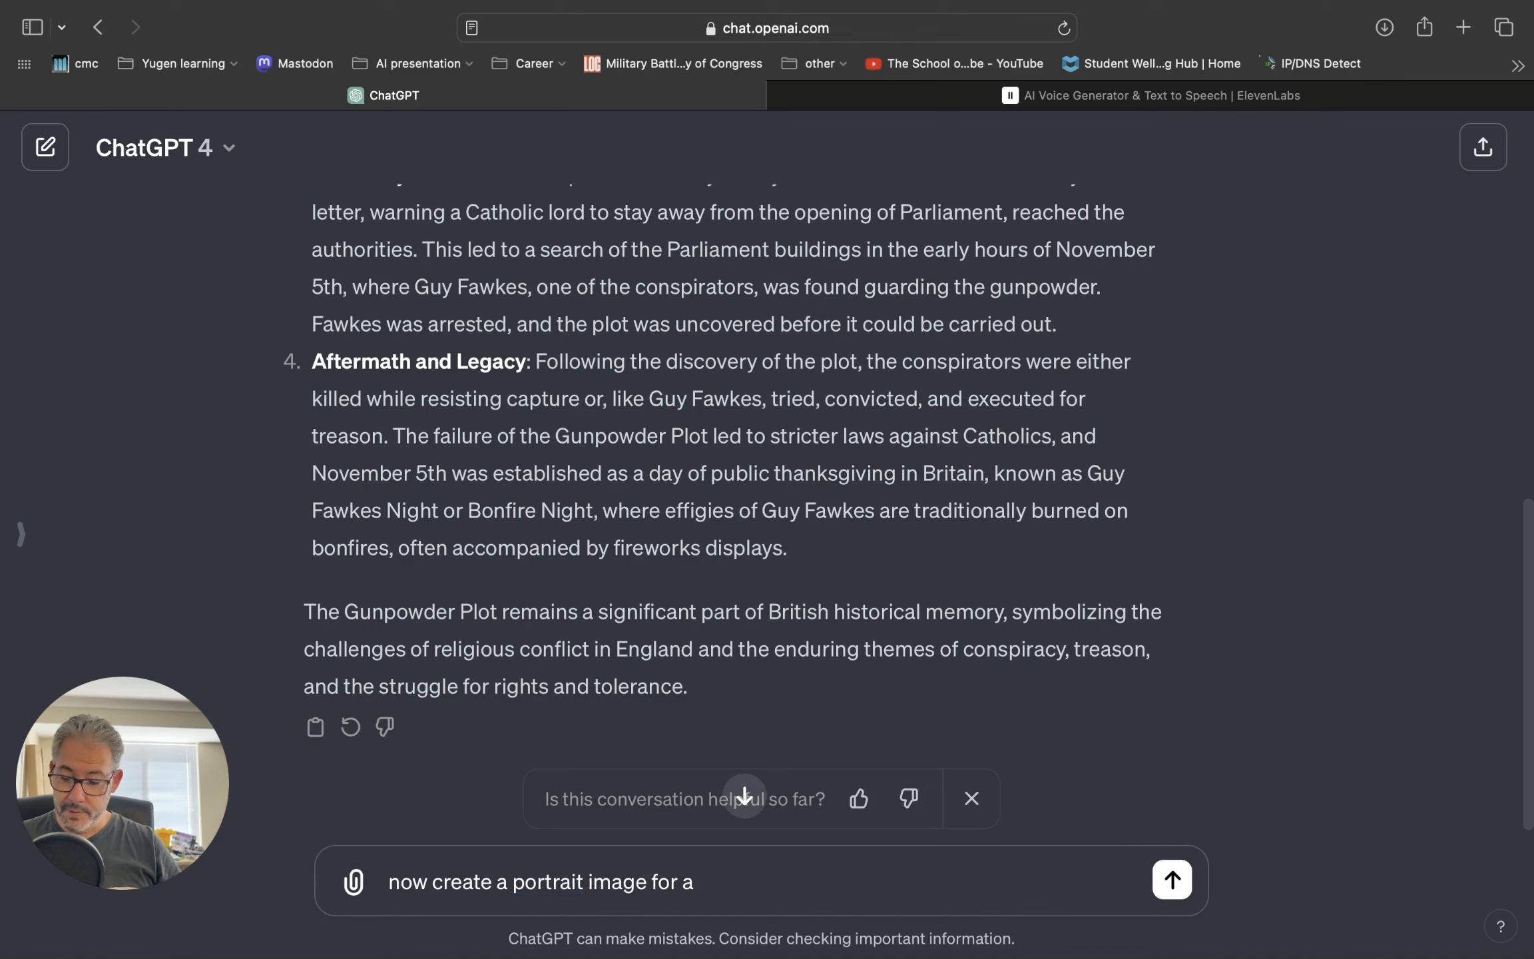
text( youtube short,)
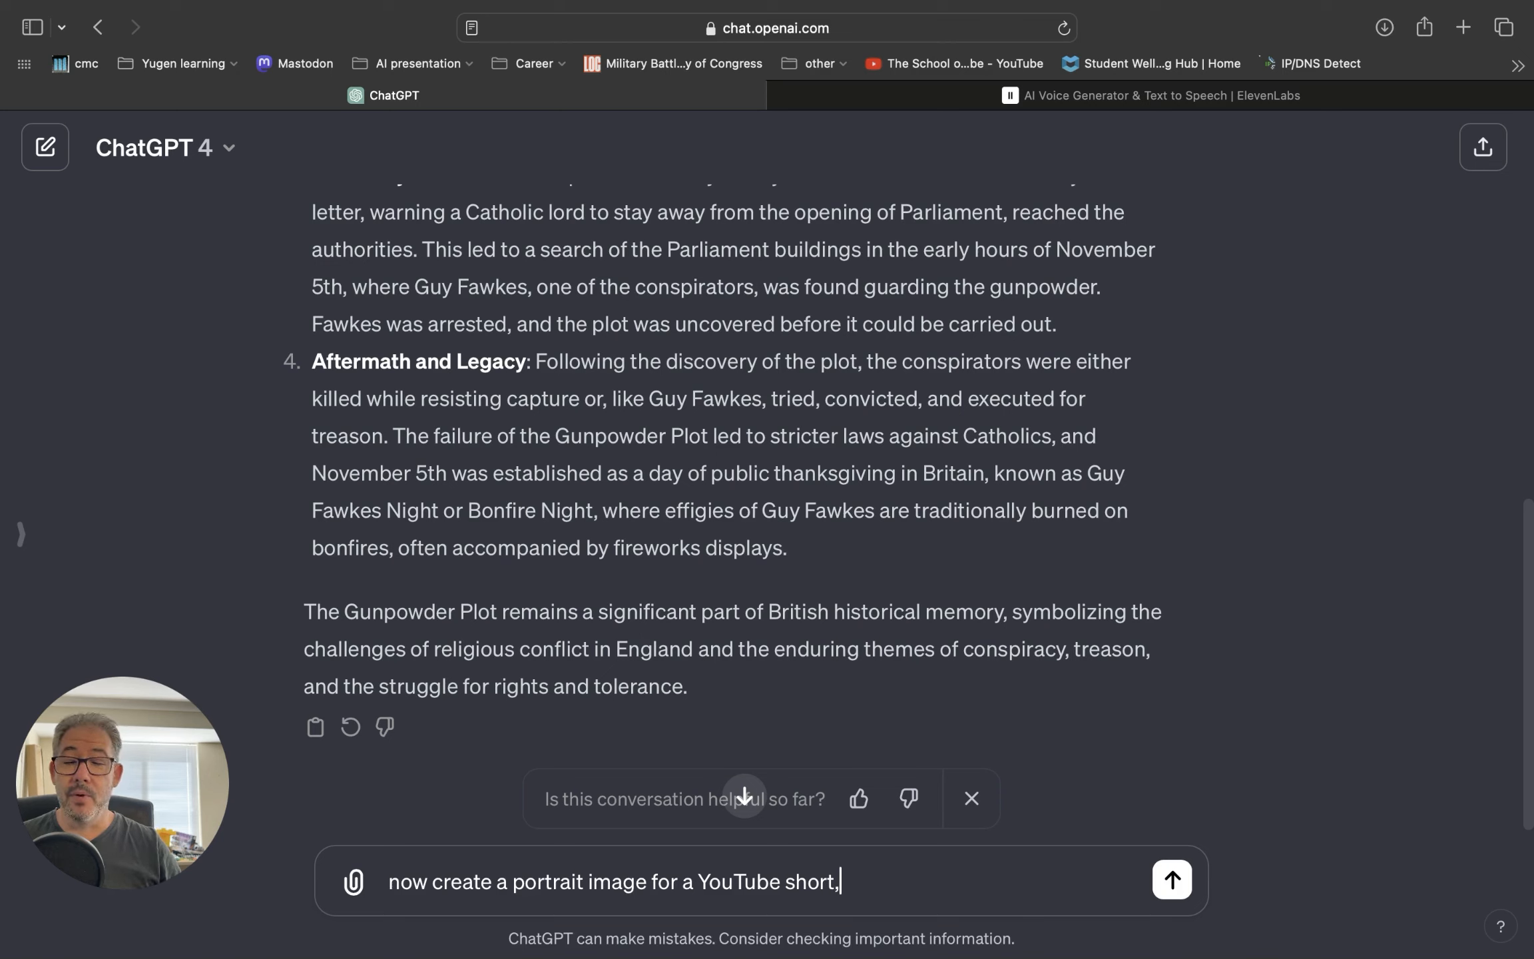
key(BackSpace)
text(dimensions. using this informa)
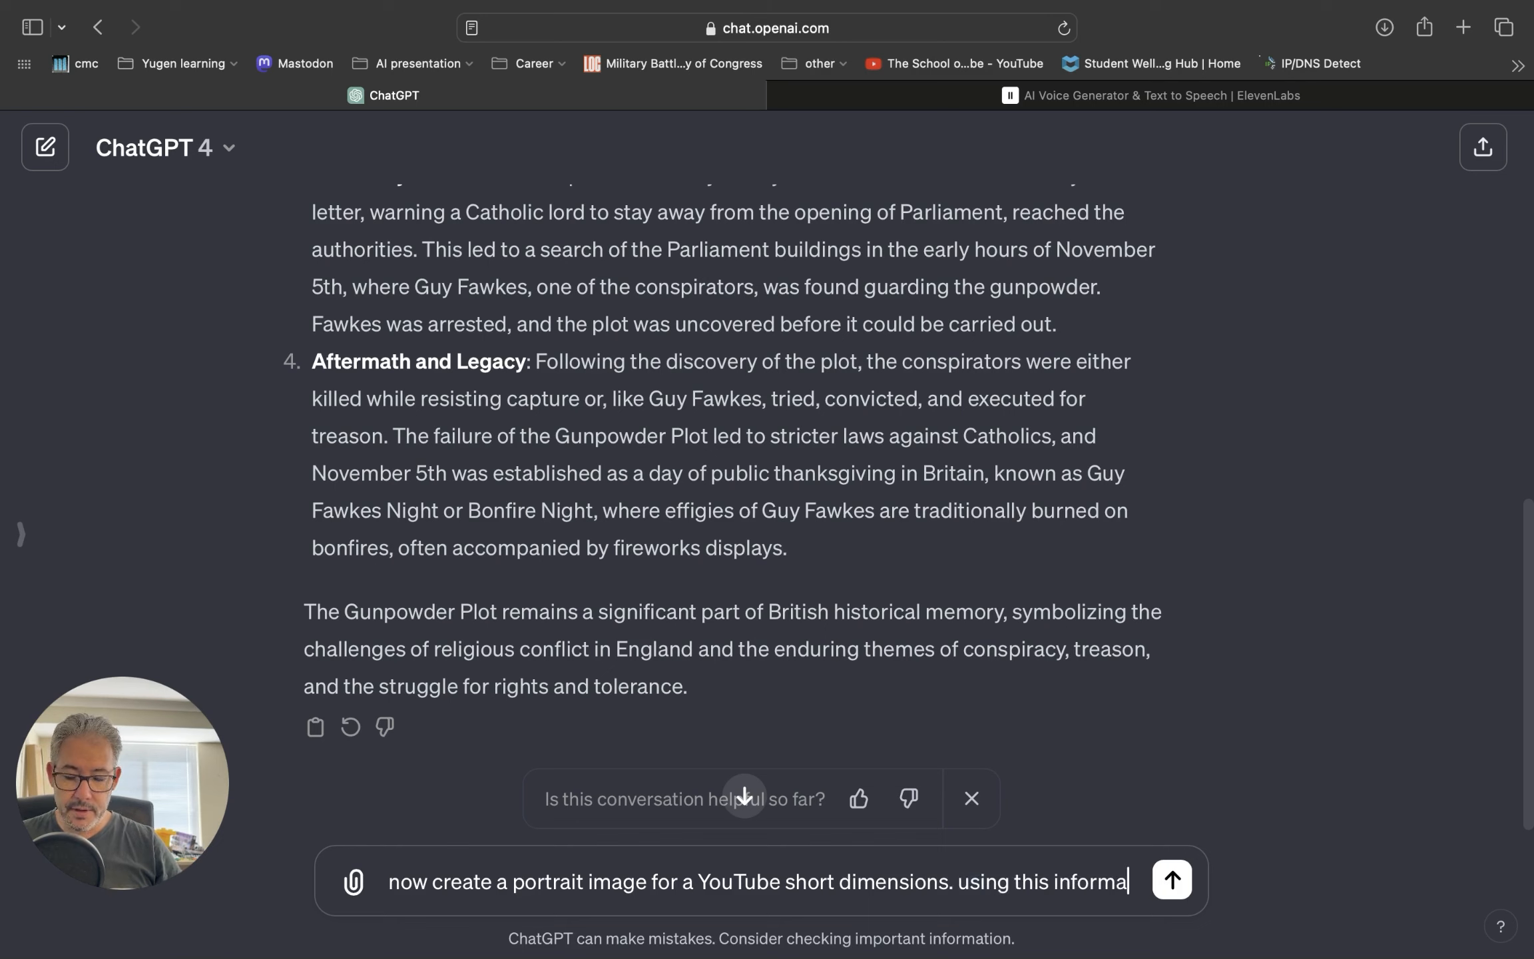
text(tion:)
key(shift+Return)
key(shift+Return)
key(super+v)
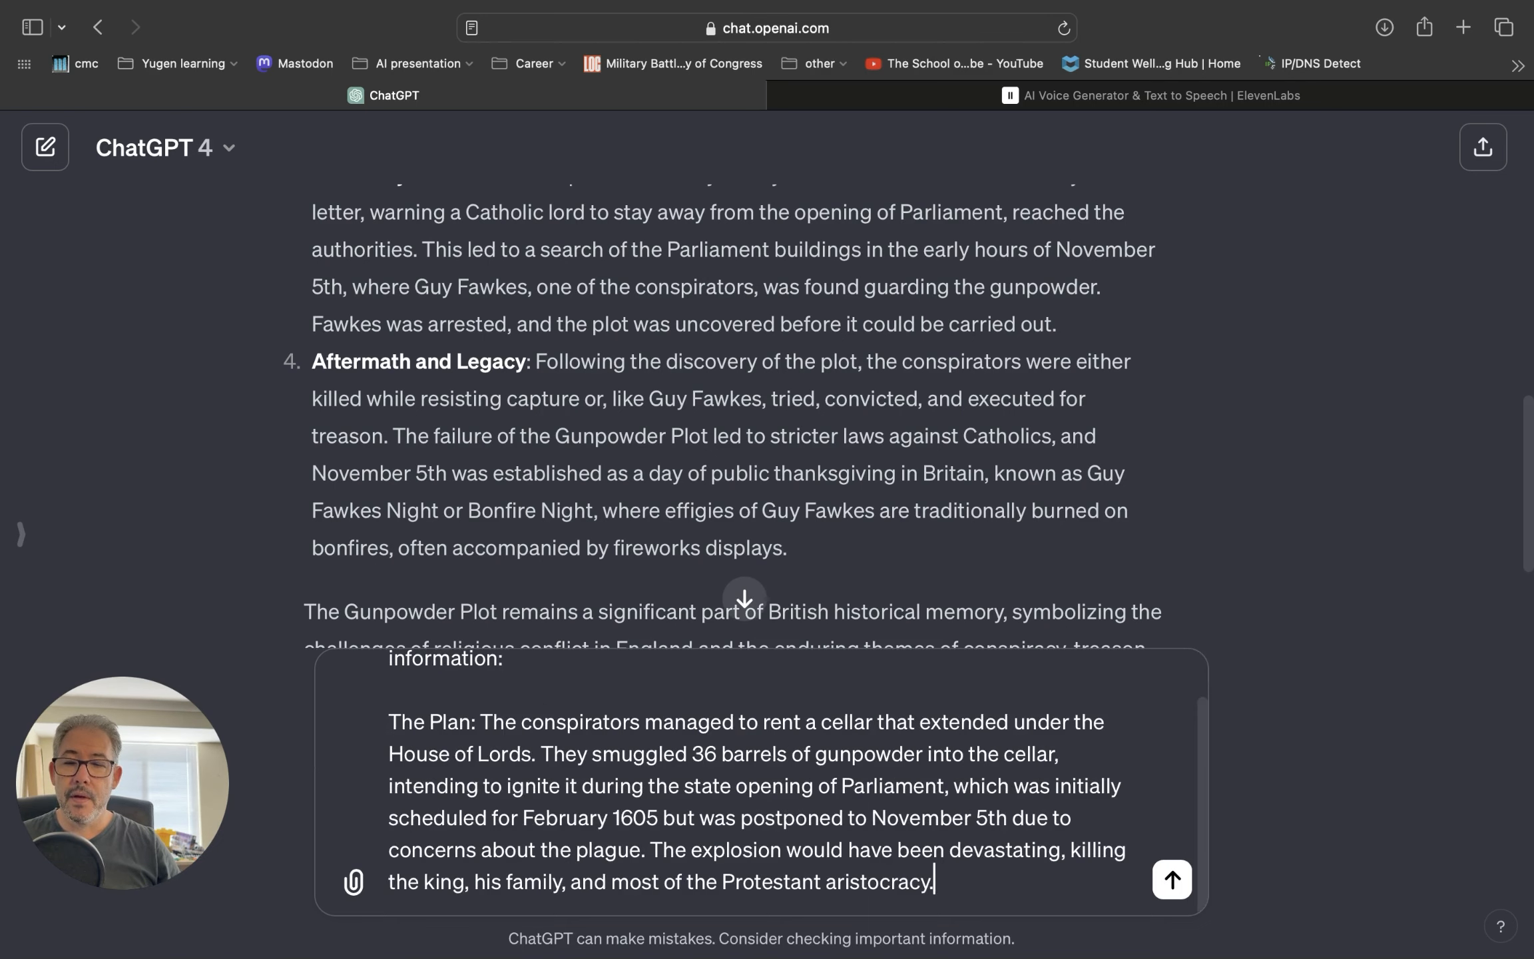
key(Return)
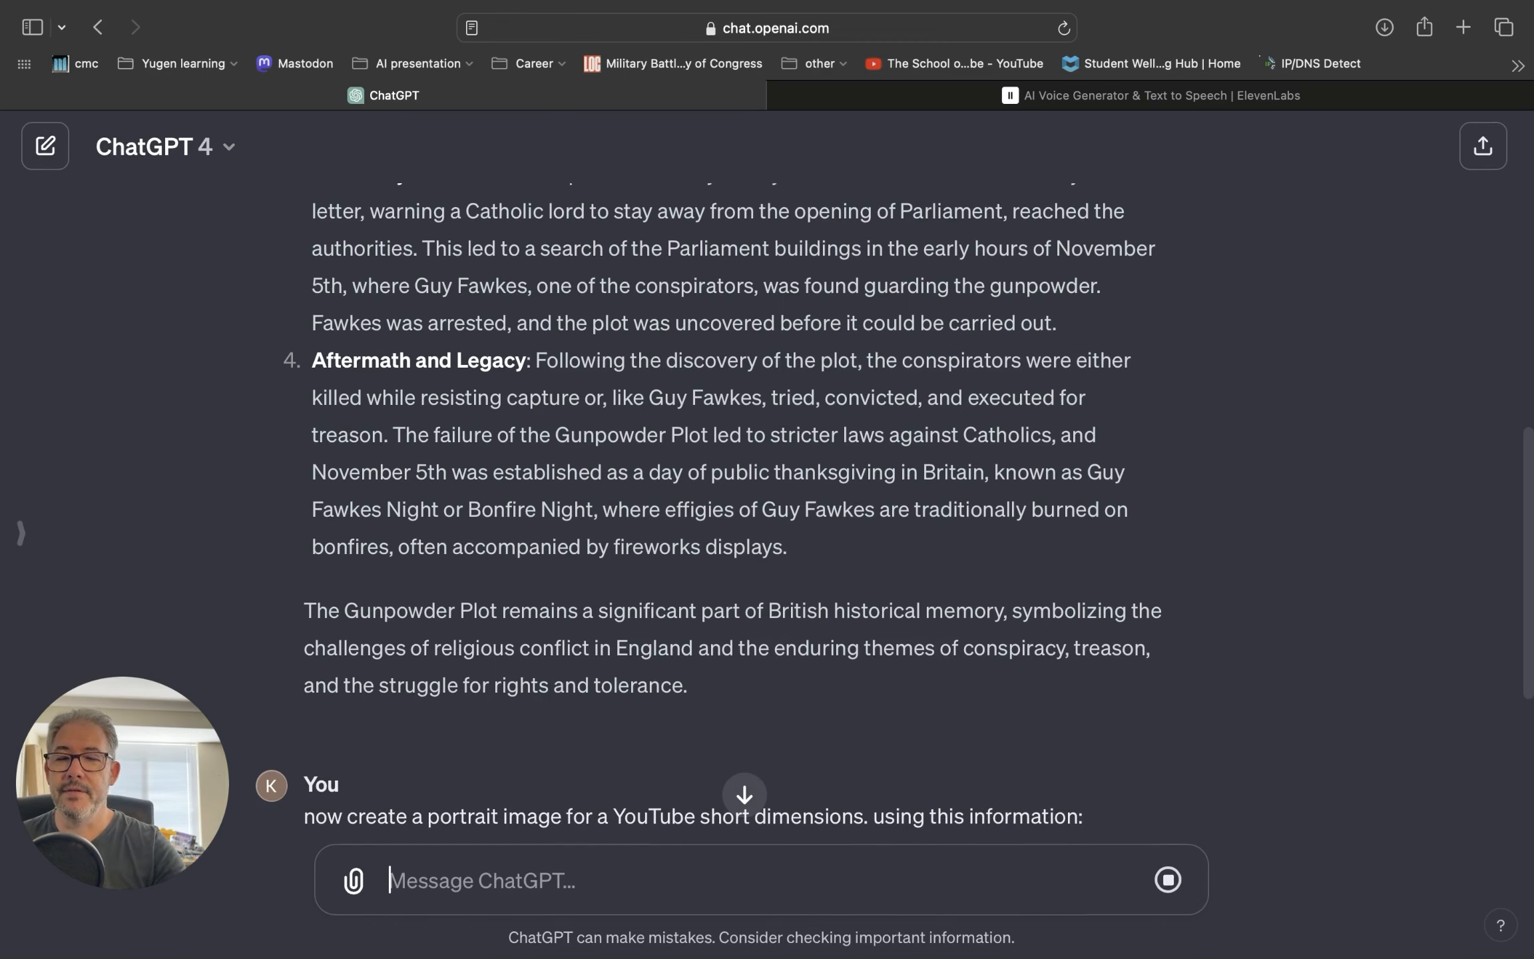
scroll(649, 599, down, 5)
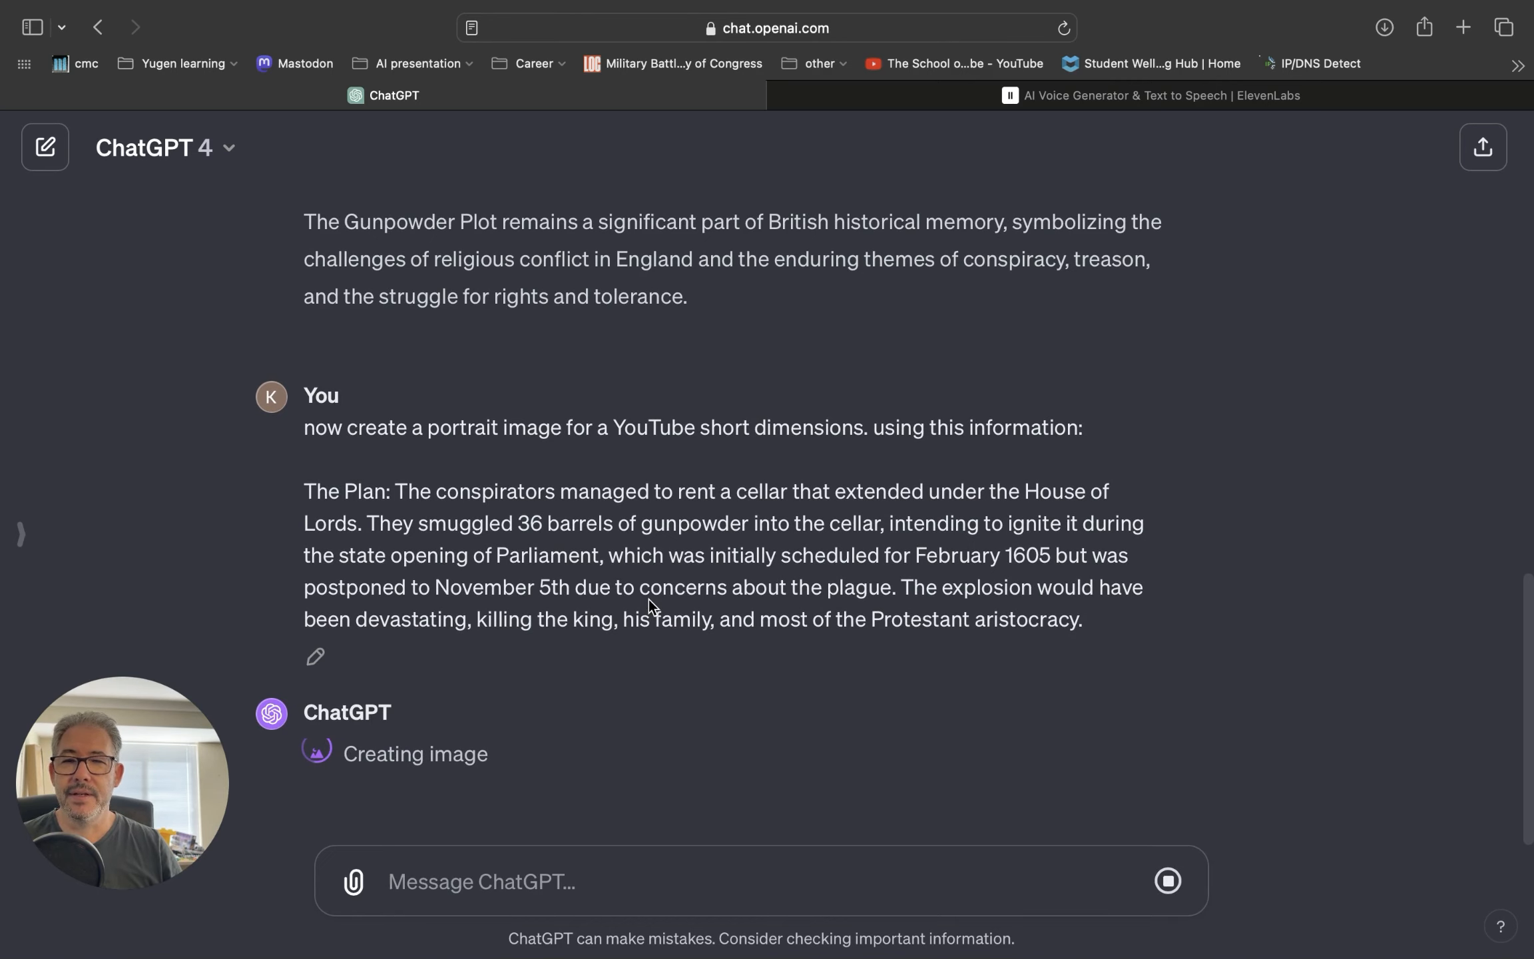
Copy "The Plan" paragraph again from the numbered Gunpowder Plot answer
scroll(649, 598, up, 15)
scroll(649, 598, down, 5)
drag(1091, 591, 304, 448)
key(super+c)
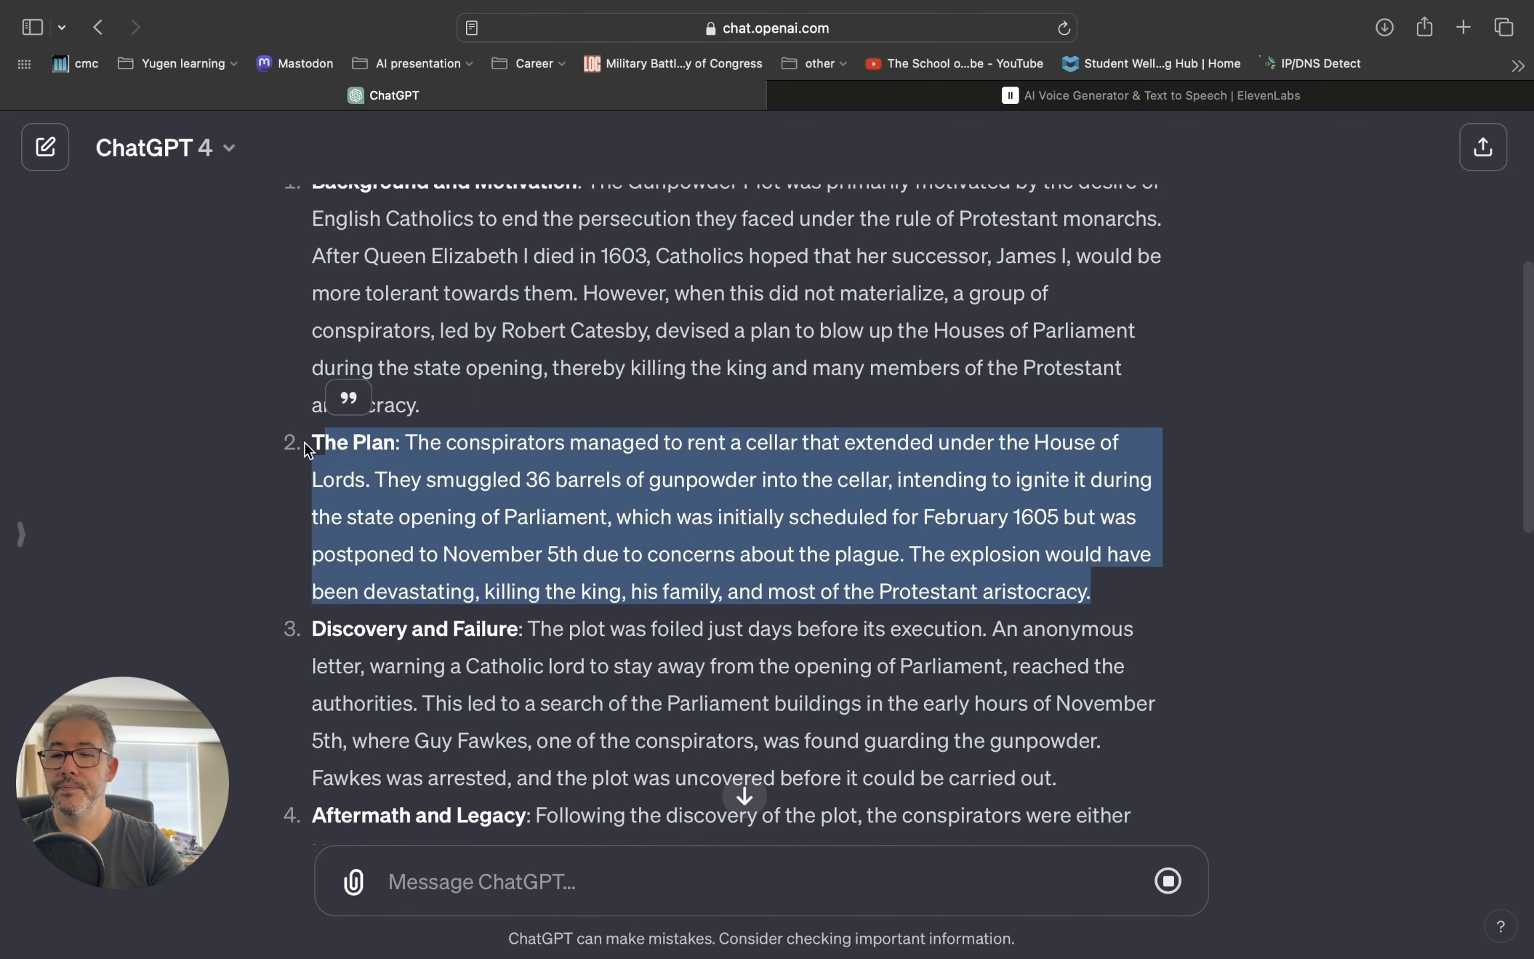
Request a replacement image with the message "no I don't like that, show the plotters making plans"
scroll(394, 743, down, 15)
scroll(394, 743, up, 1)
scroll(396, 744, down, 2)
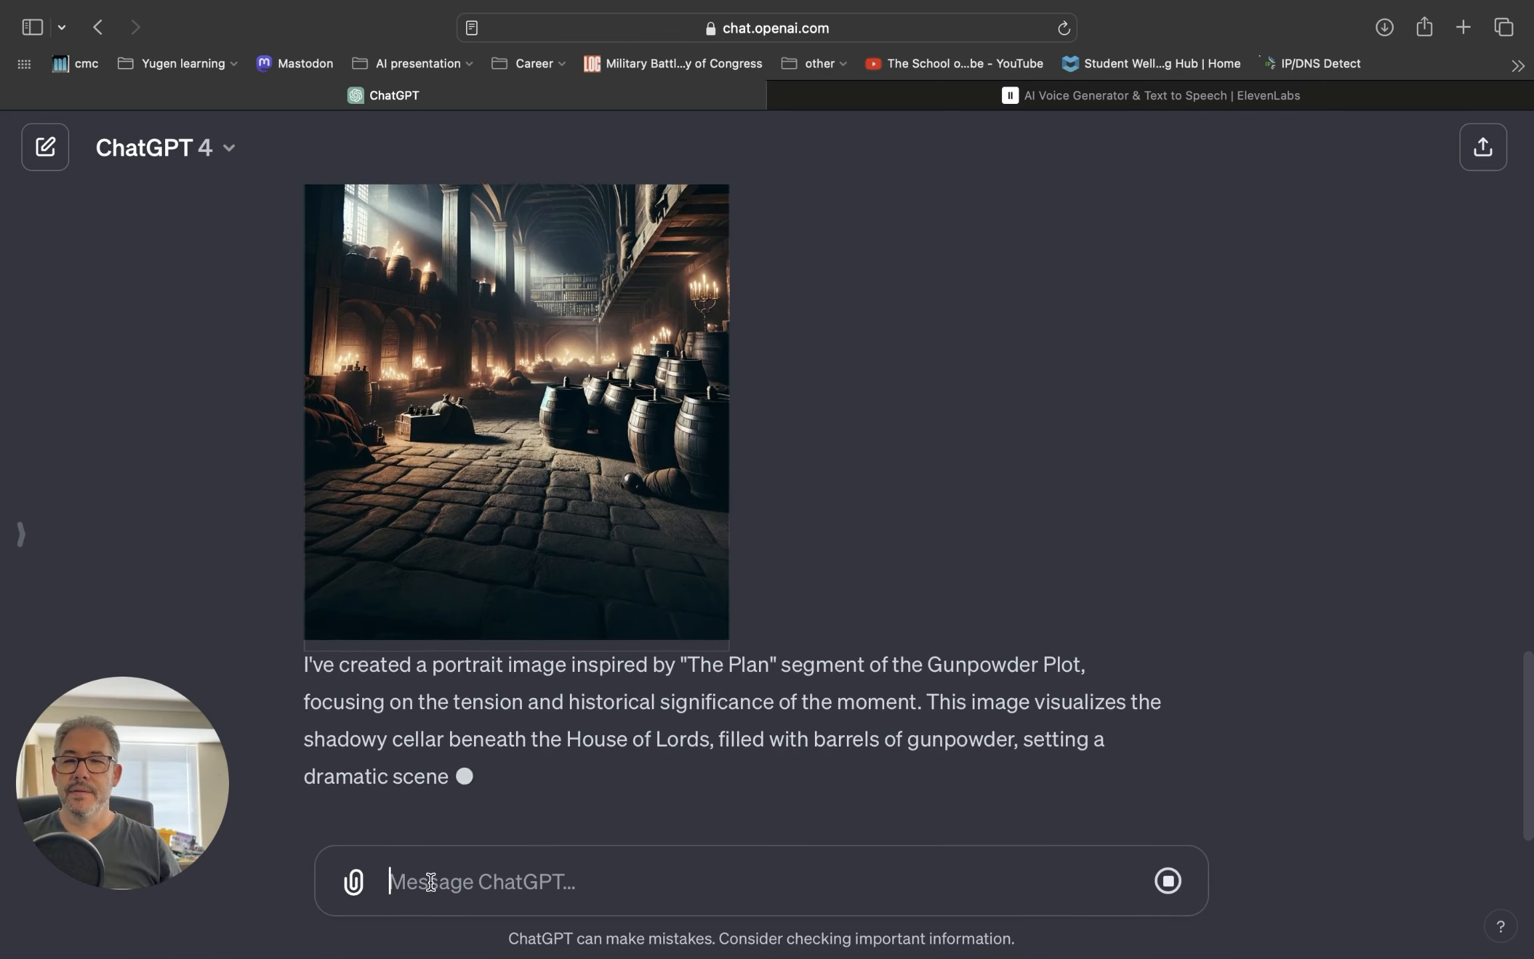
text(no I don't liek that, show the plotters making plans)
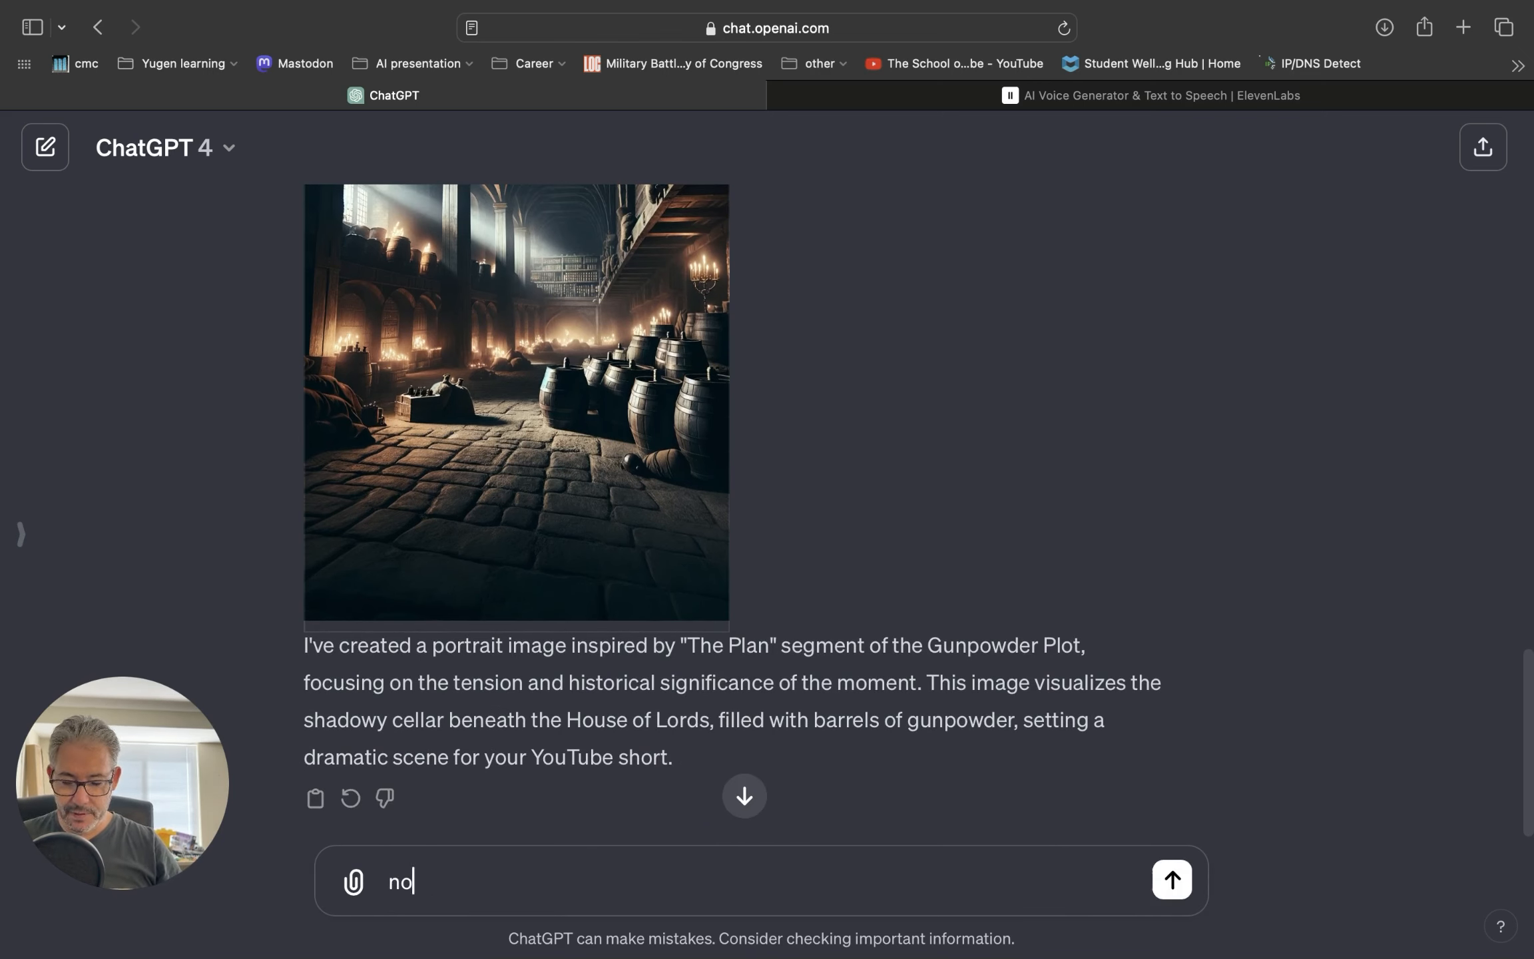
double_click(502, 880)
text(like that, show the plotters making plans)
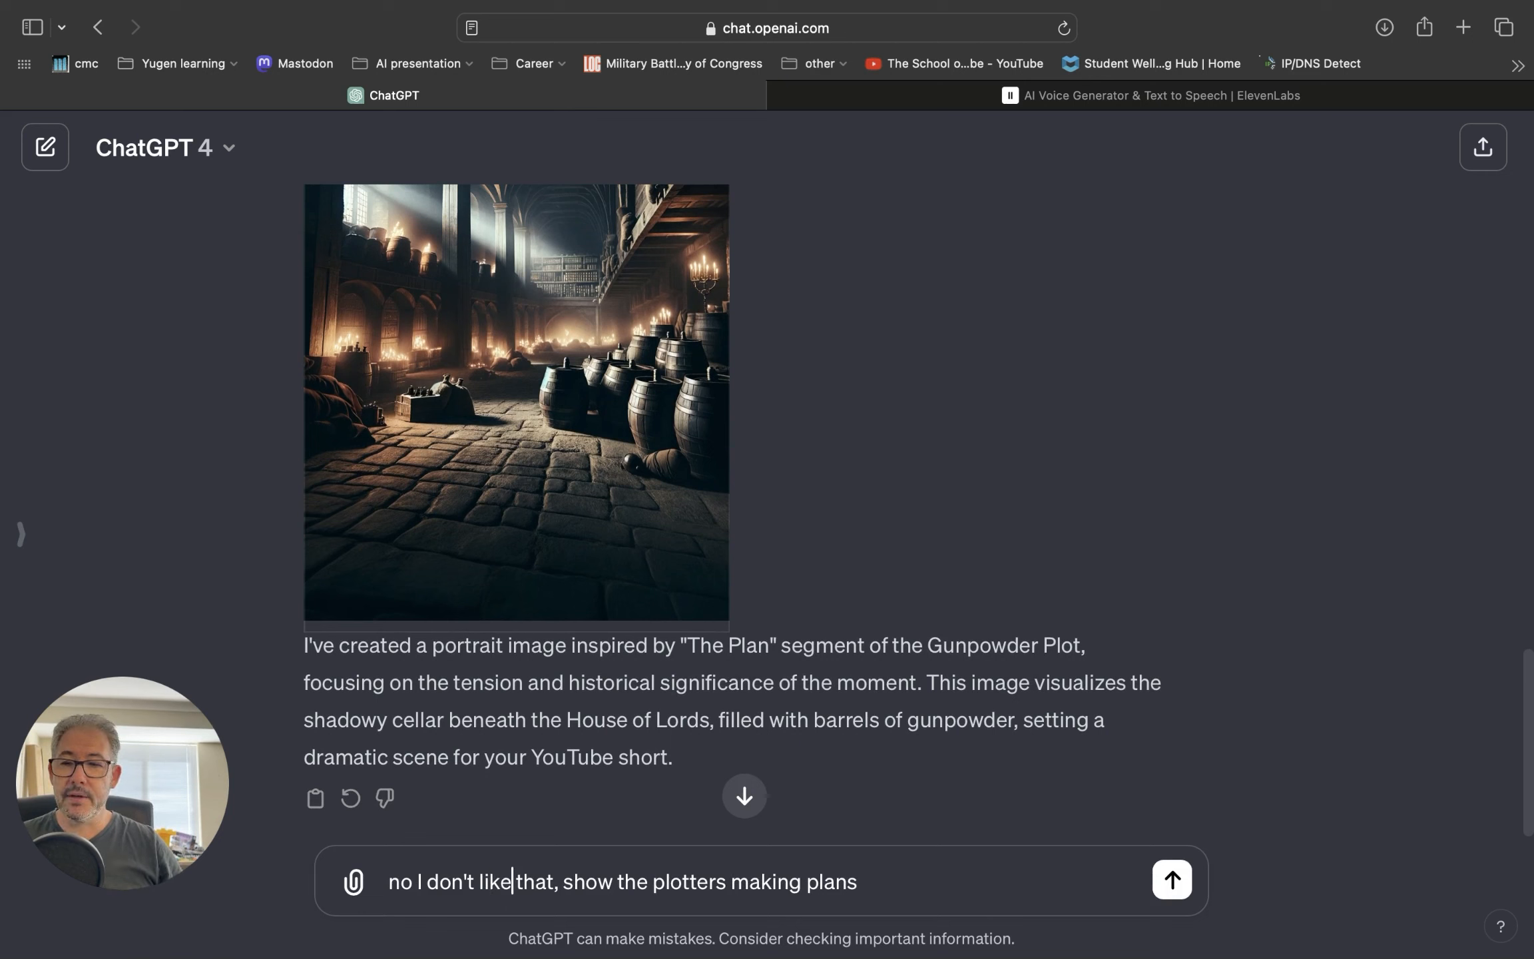
key(Return)
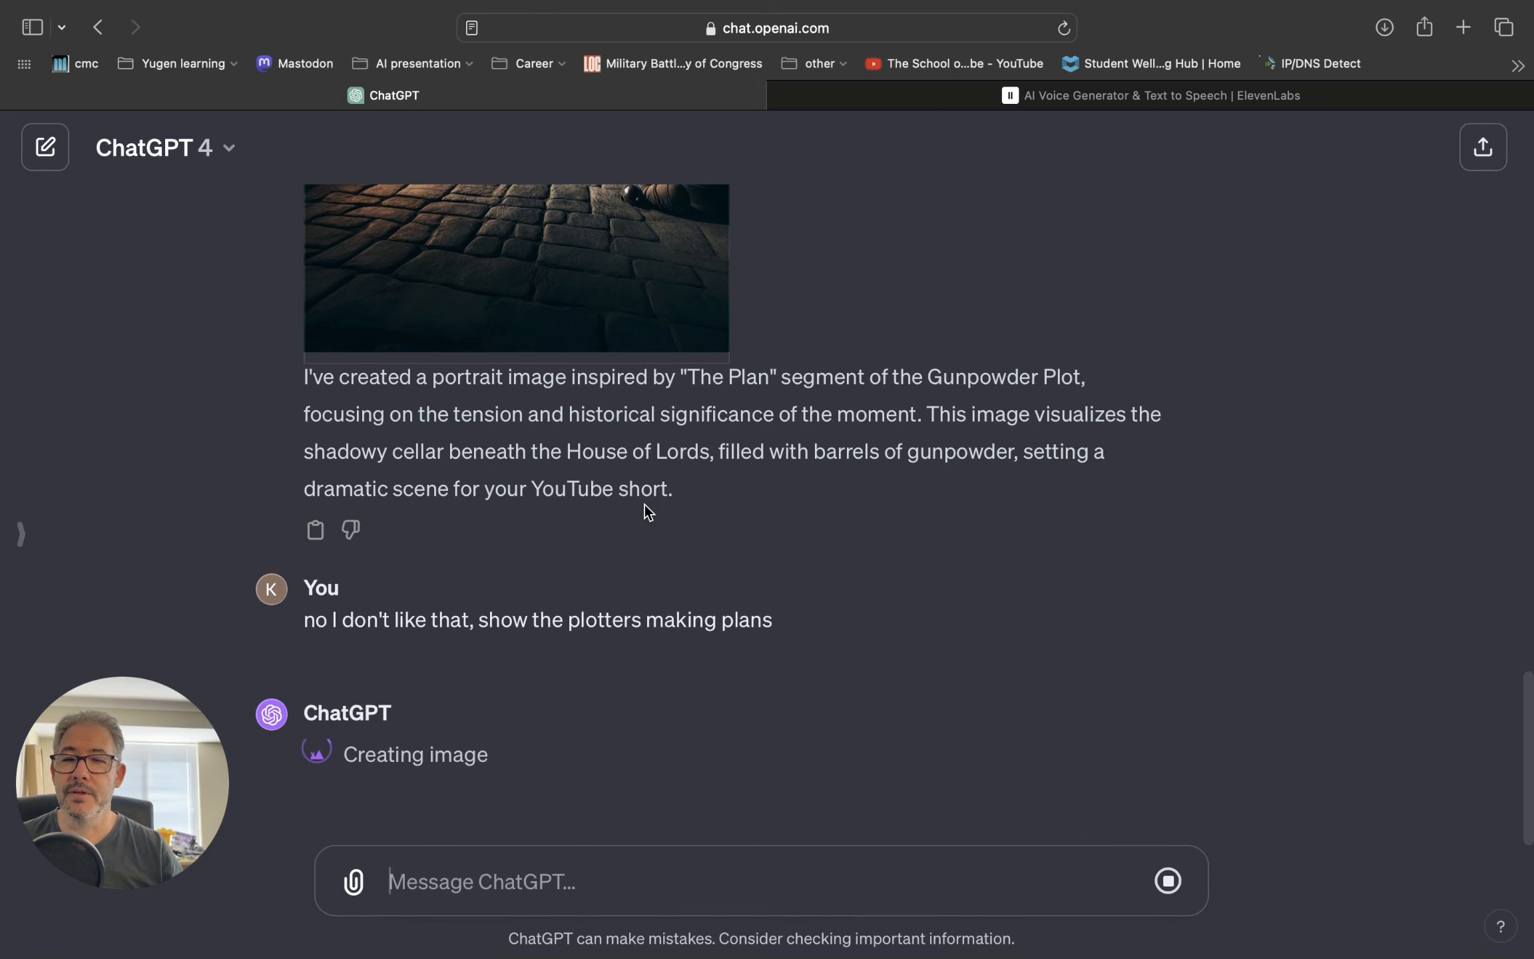
Request another image by sending "now do:" followed by the copied "The Plan" paragraph
scroll(644, 505, up, 10)
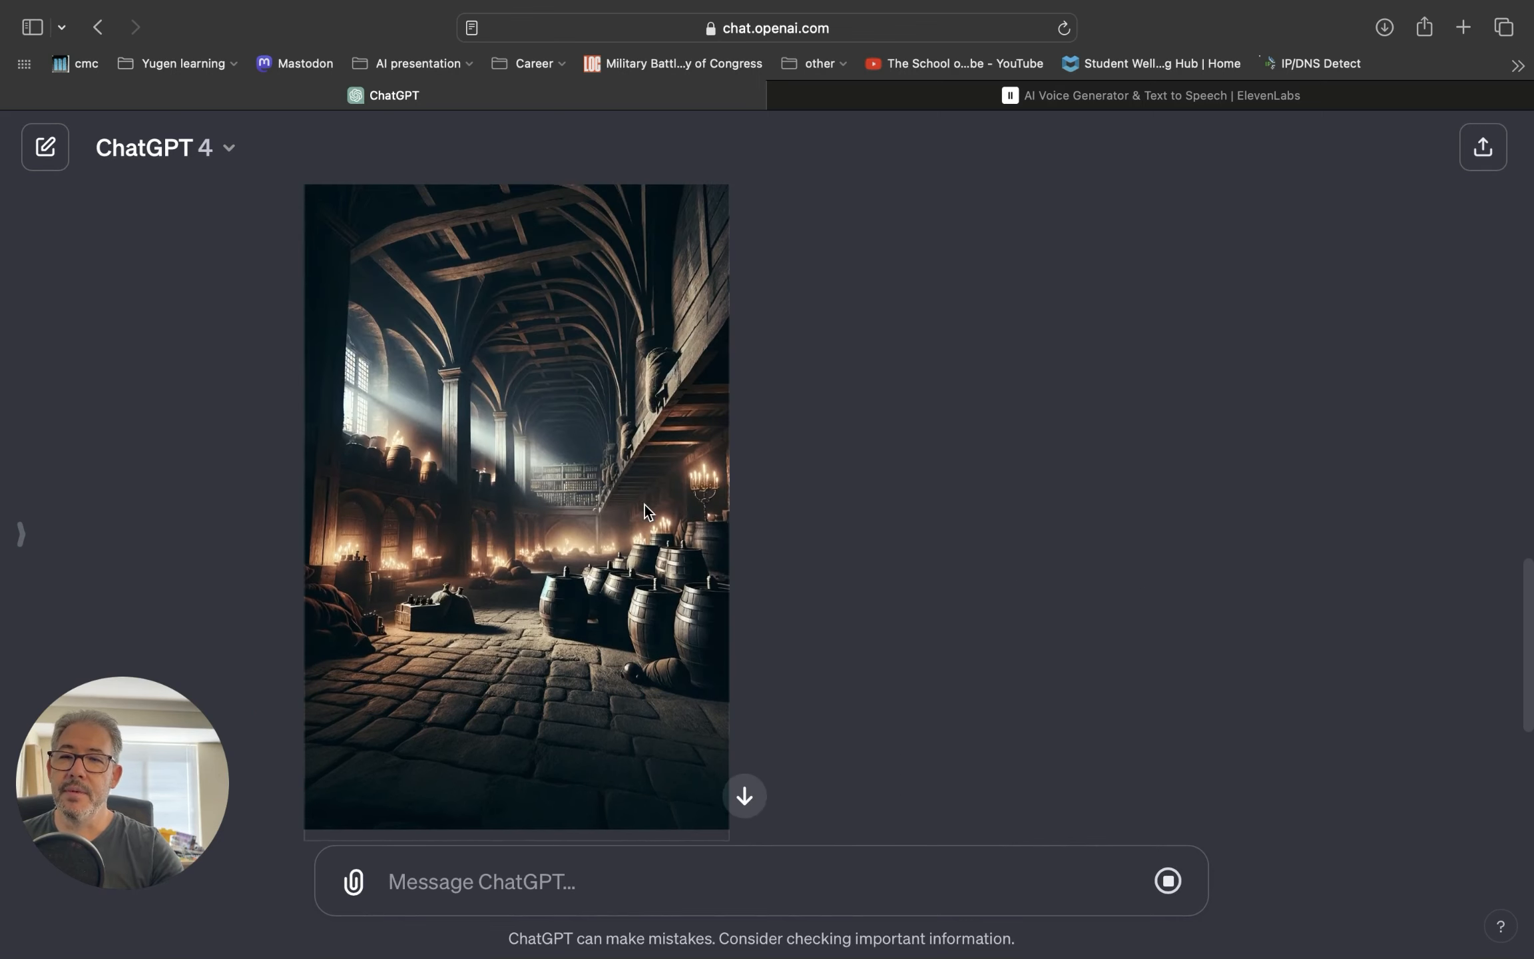
scroll(644, 505, down, 10)
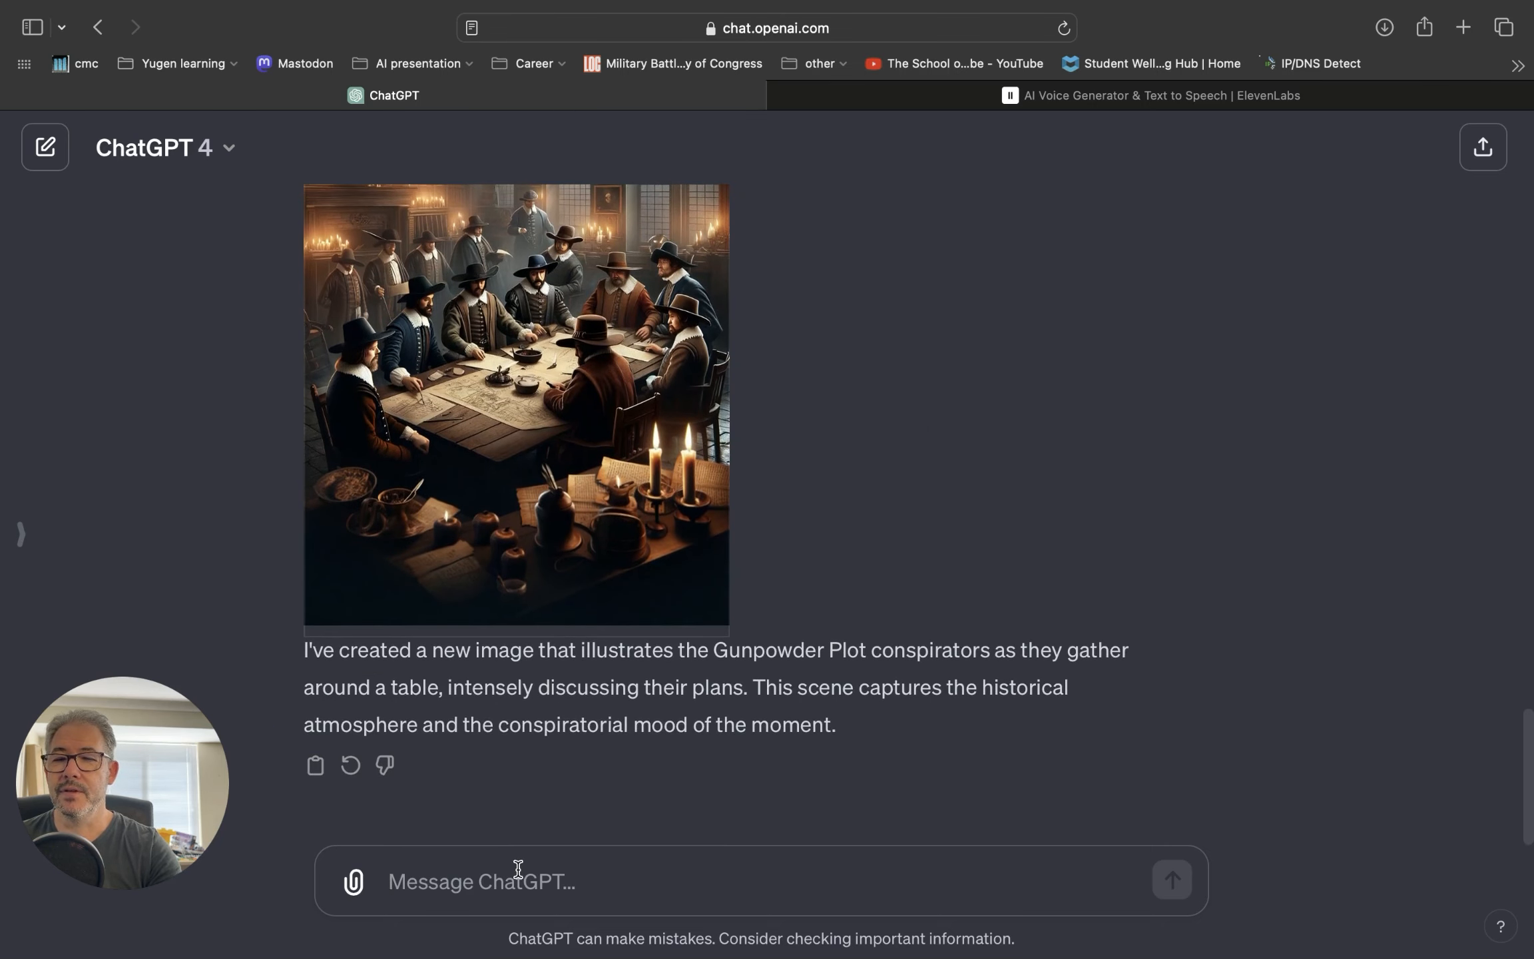
text(now do:)
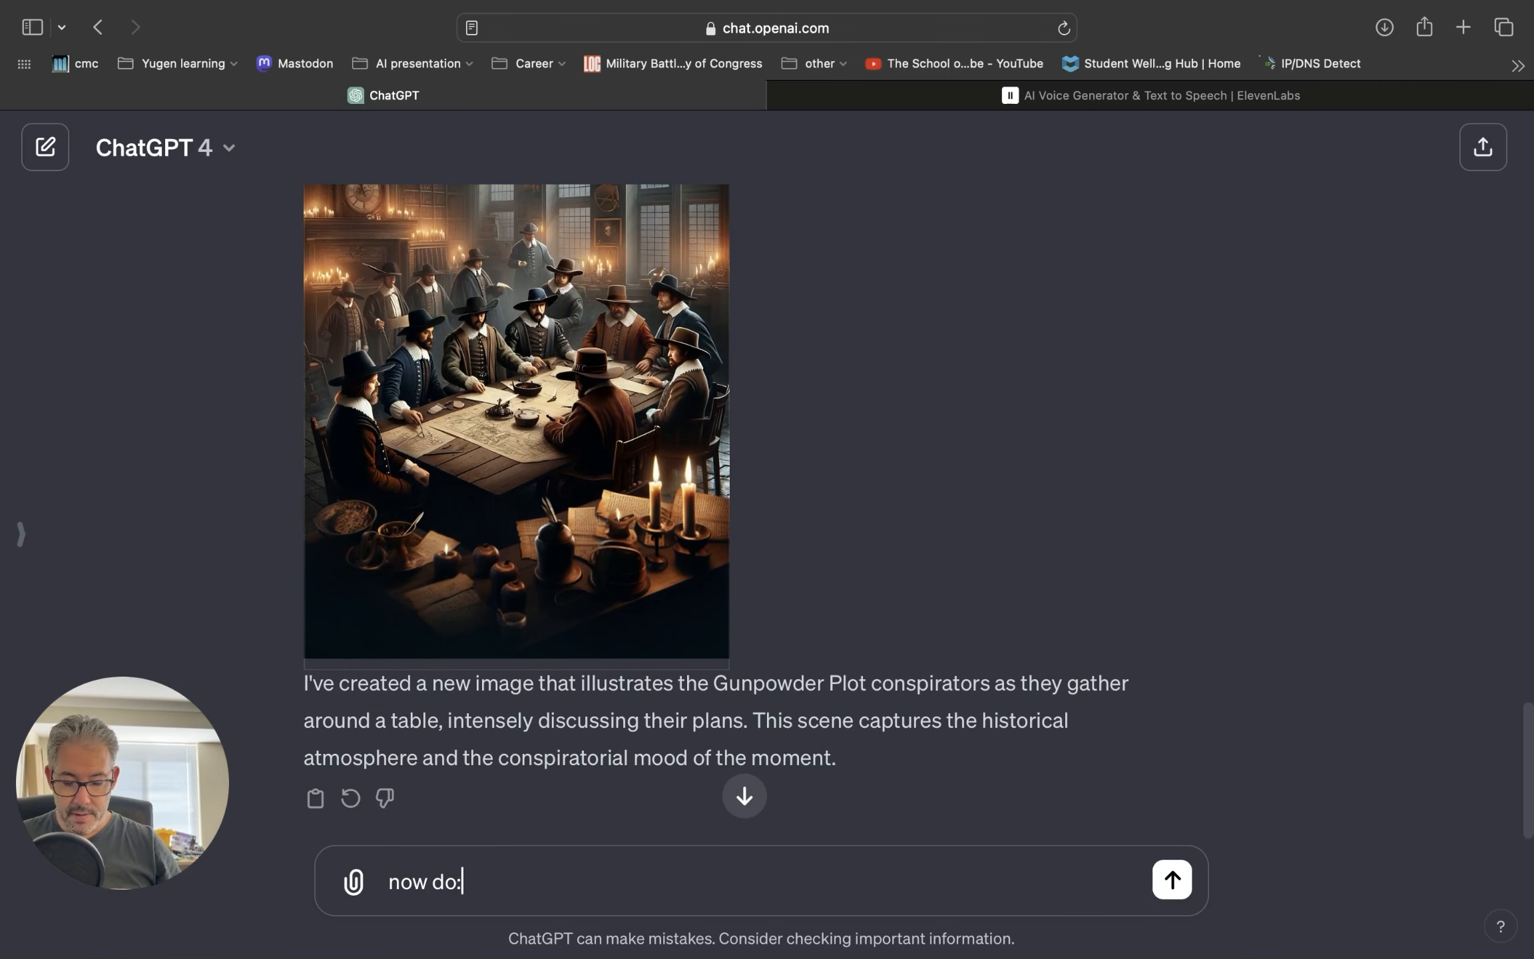
key(shift+Return)
key(super+v)
key(Return)
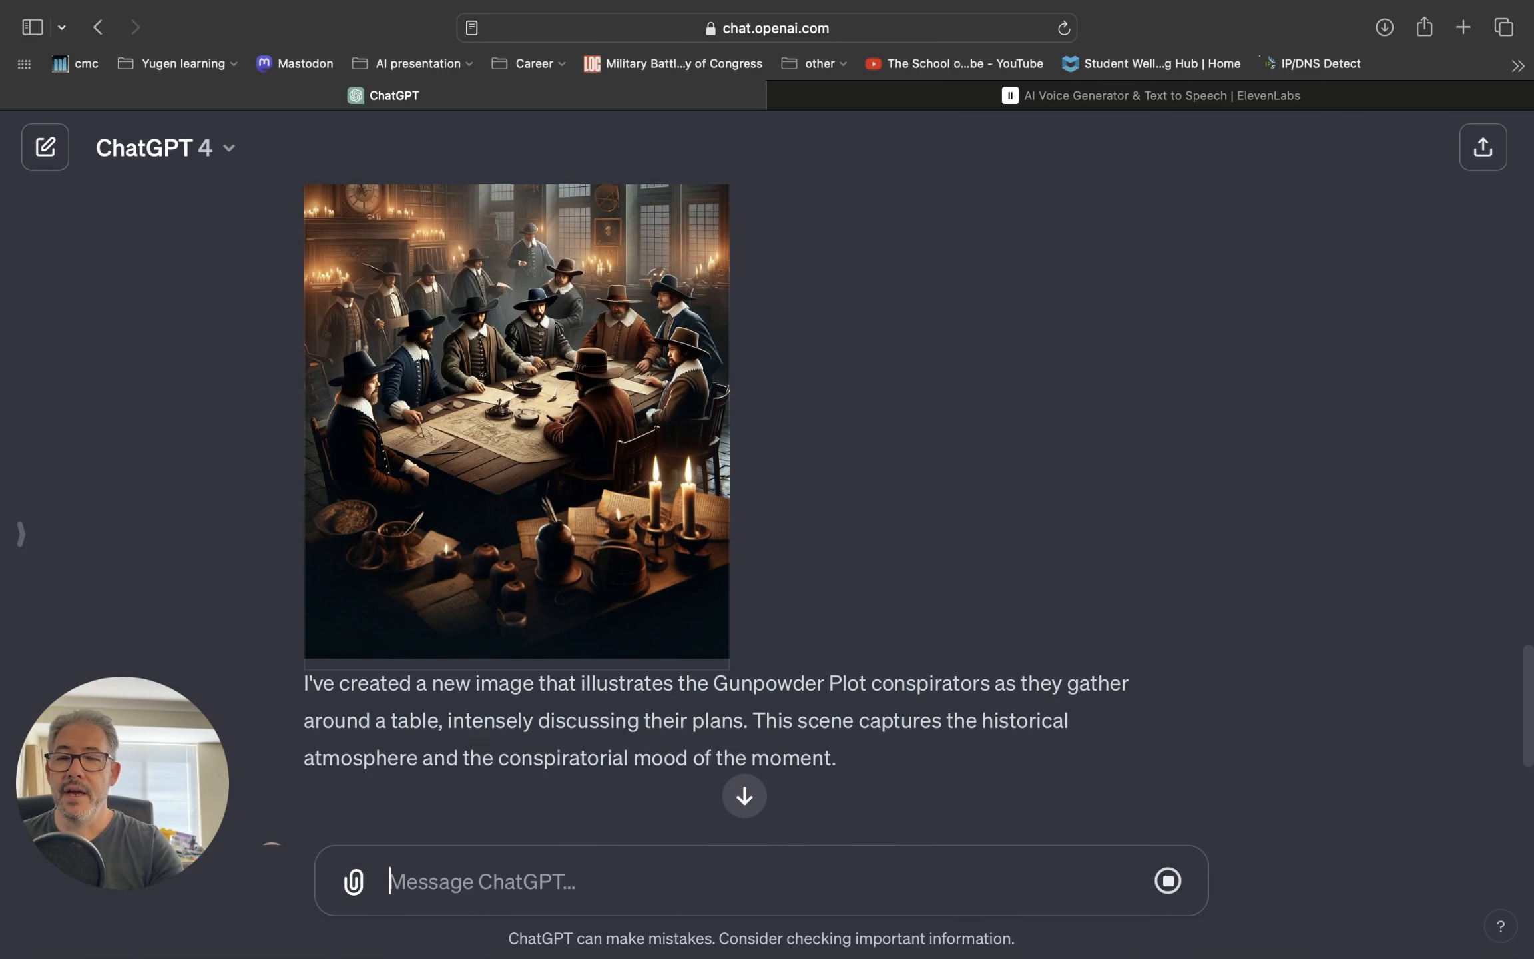
scroll(633, 713, down, 7)
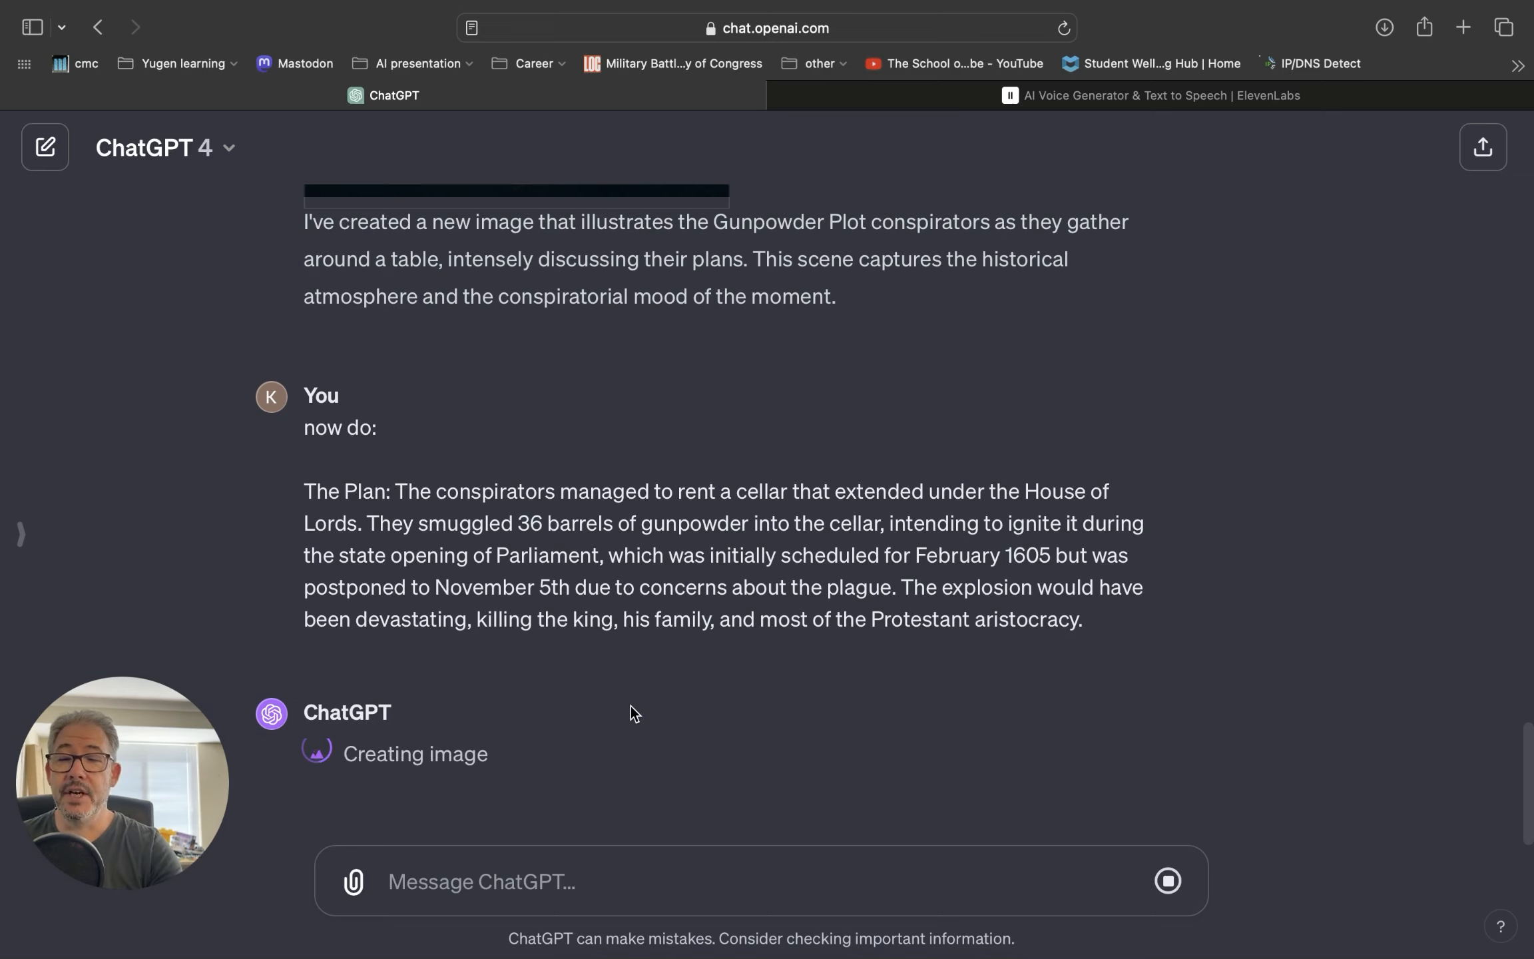
Copy the "Discovery and Failure" paragraph from the Gunpowder Plot answer
scroll(631, 706, up, 20)
scroll(631, 706, up, 5)
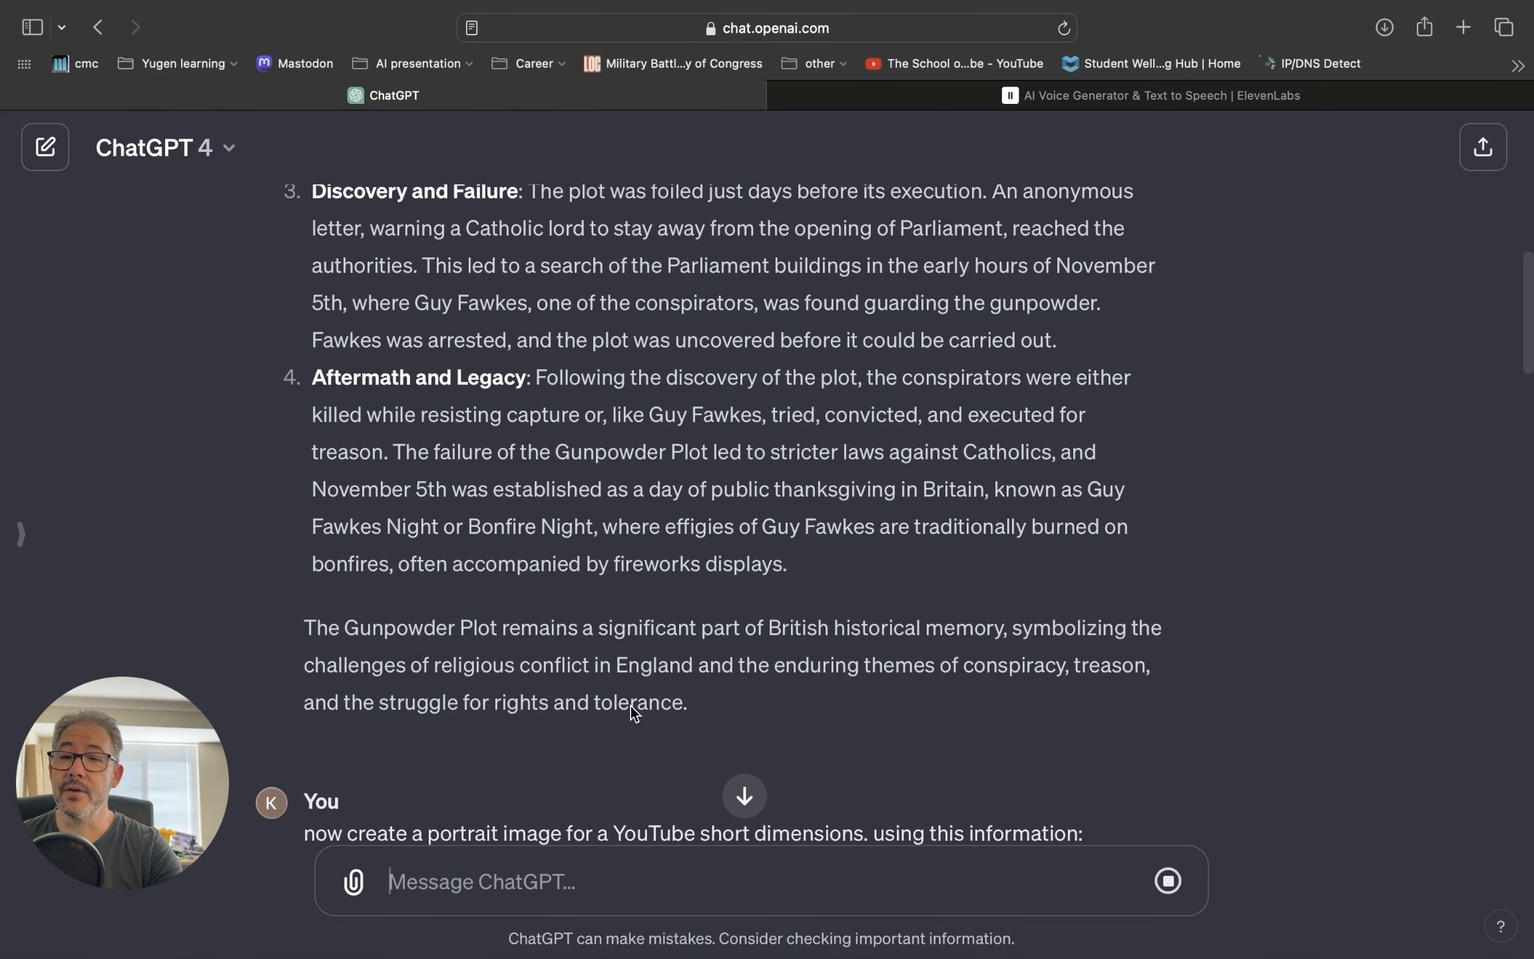
drag(1076, 483, 490, 386)
click(1060, 499)
drag(1065, 499, 313, 348)
key(super+c)
Send "none do:" followed by the copied "Discovery and Failure" paragraph to request its image
scroll(311, 349, down, 15)
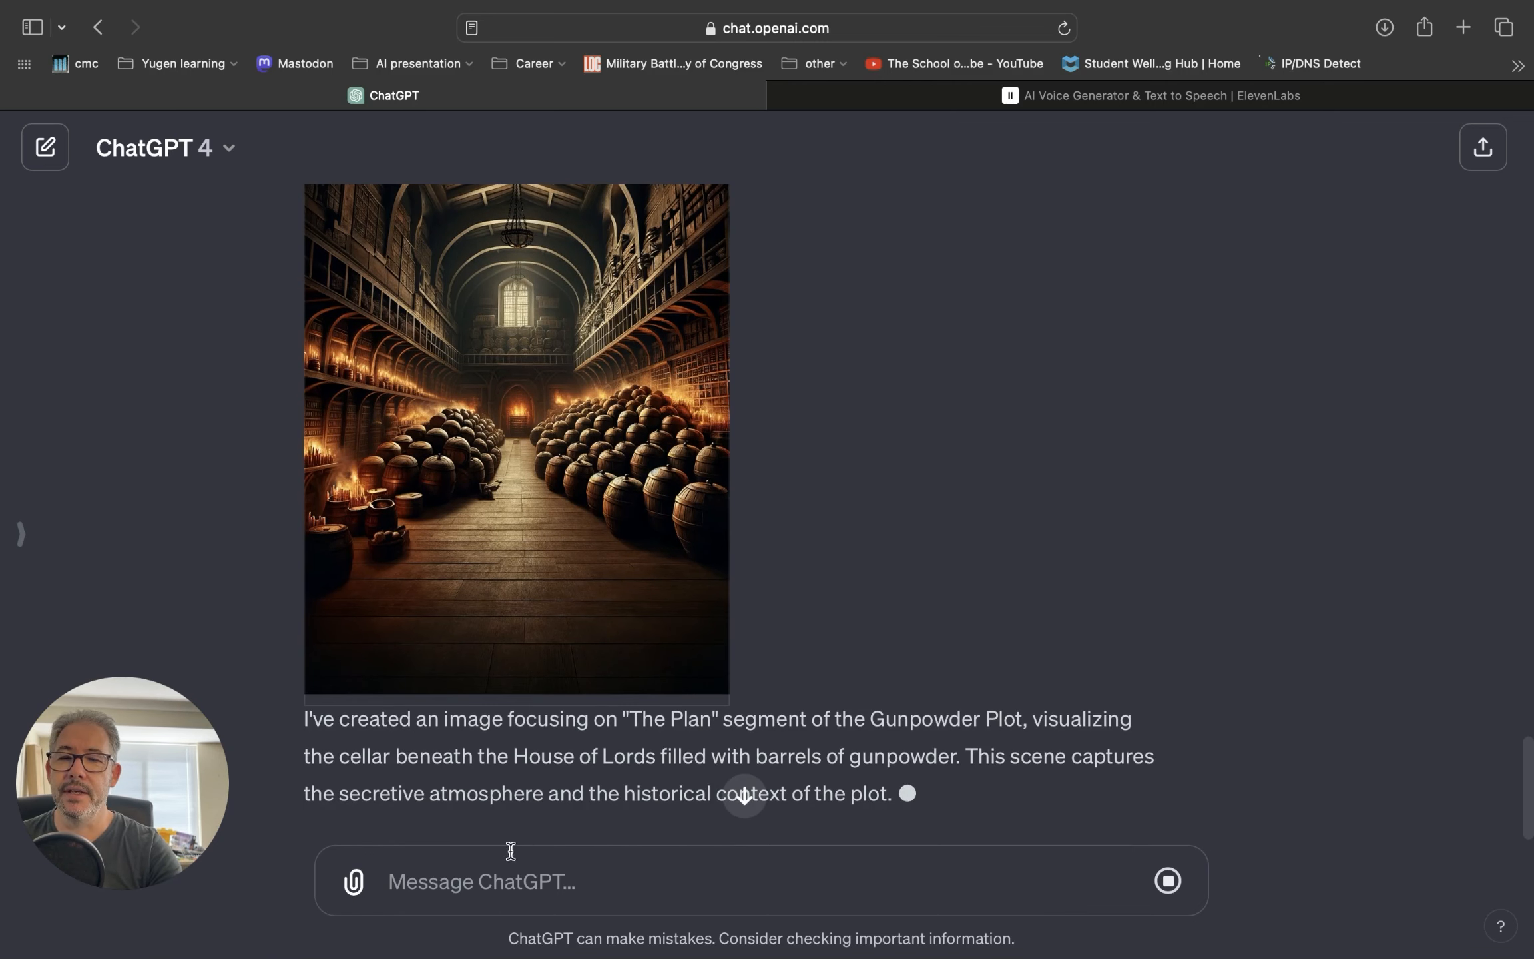
click(503, 882)
text(none do:)
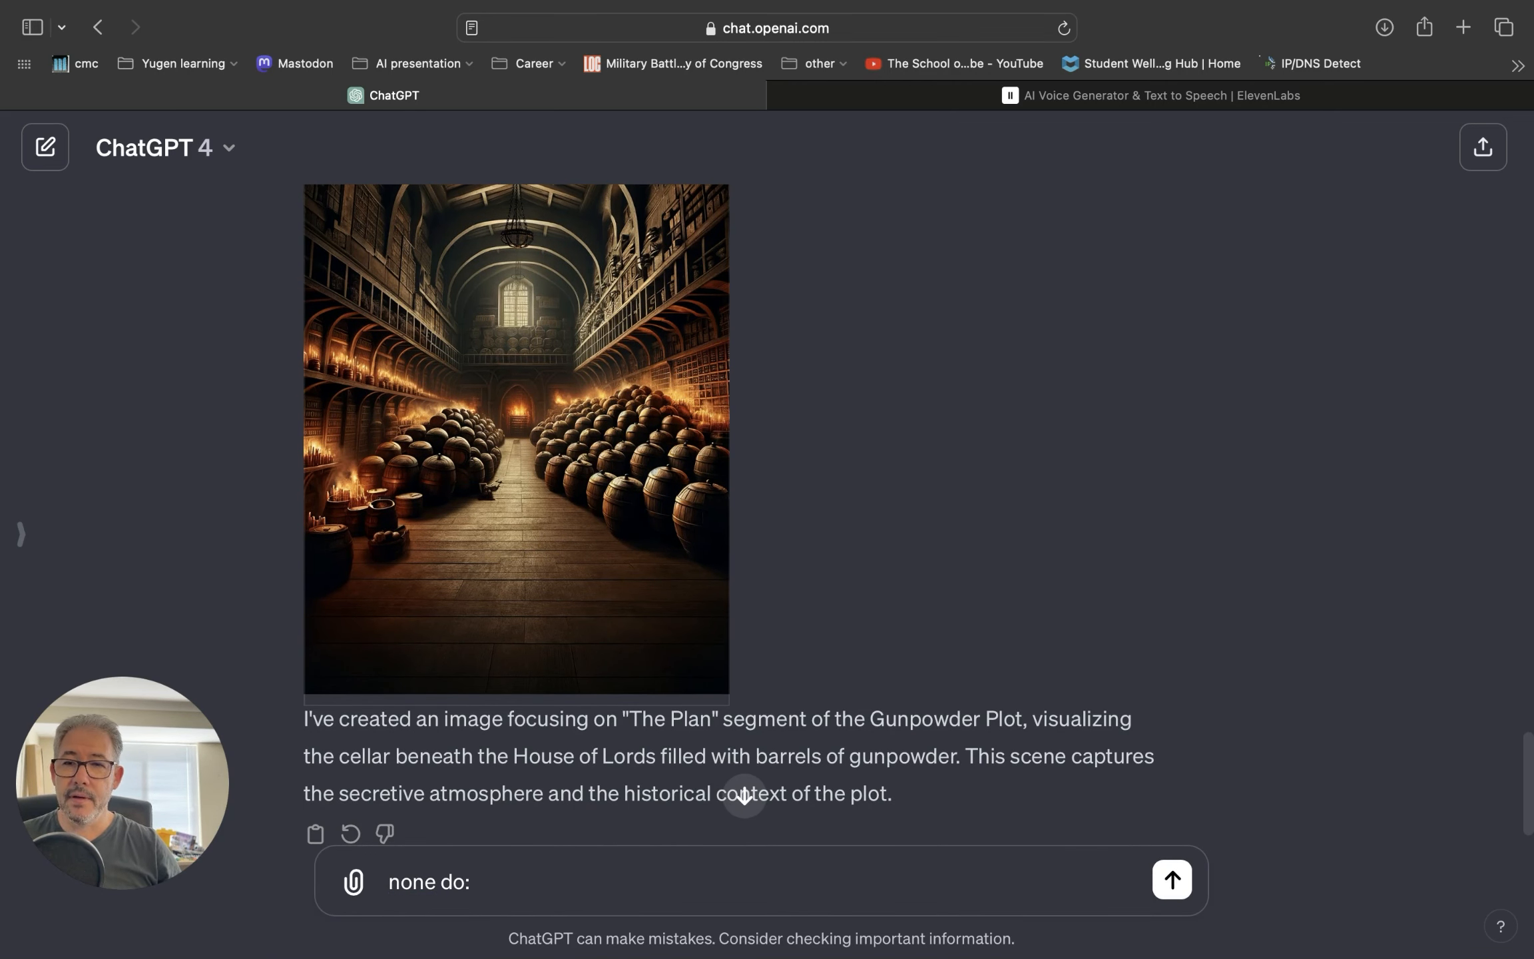
key(shift+Return)
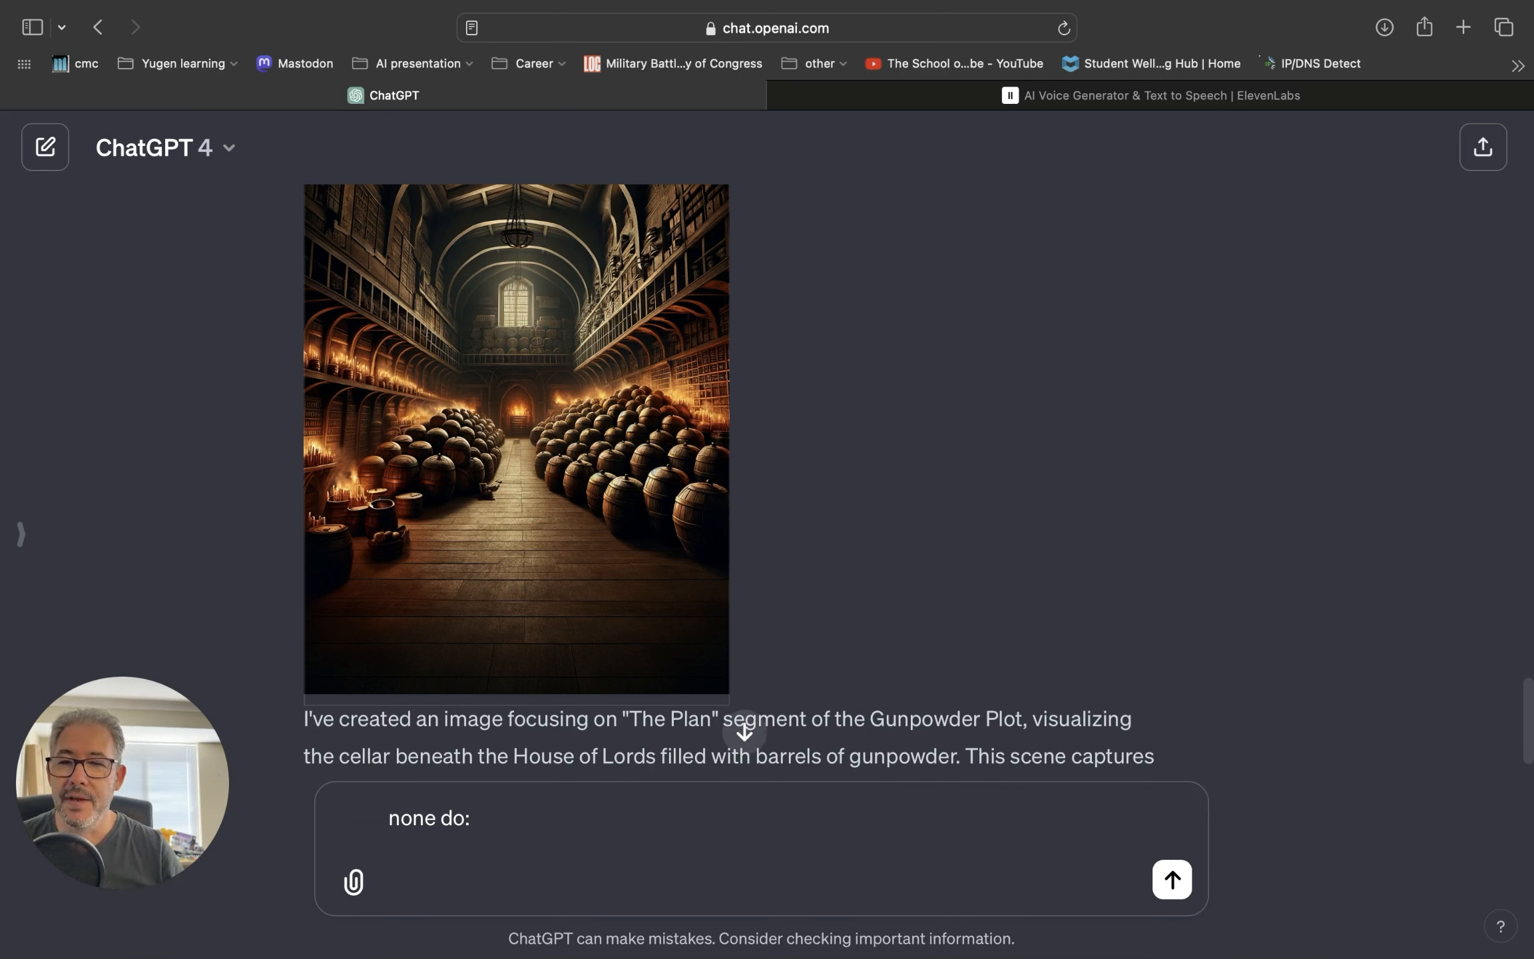
key(super+v)
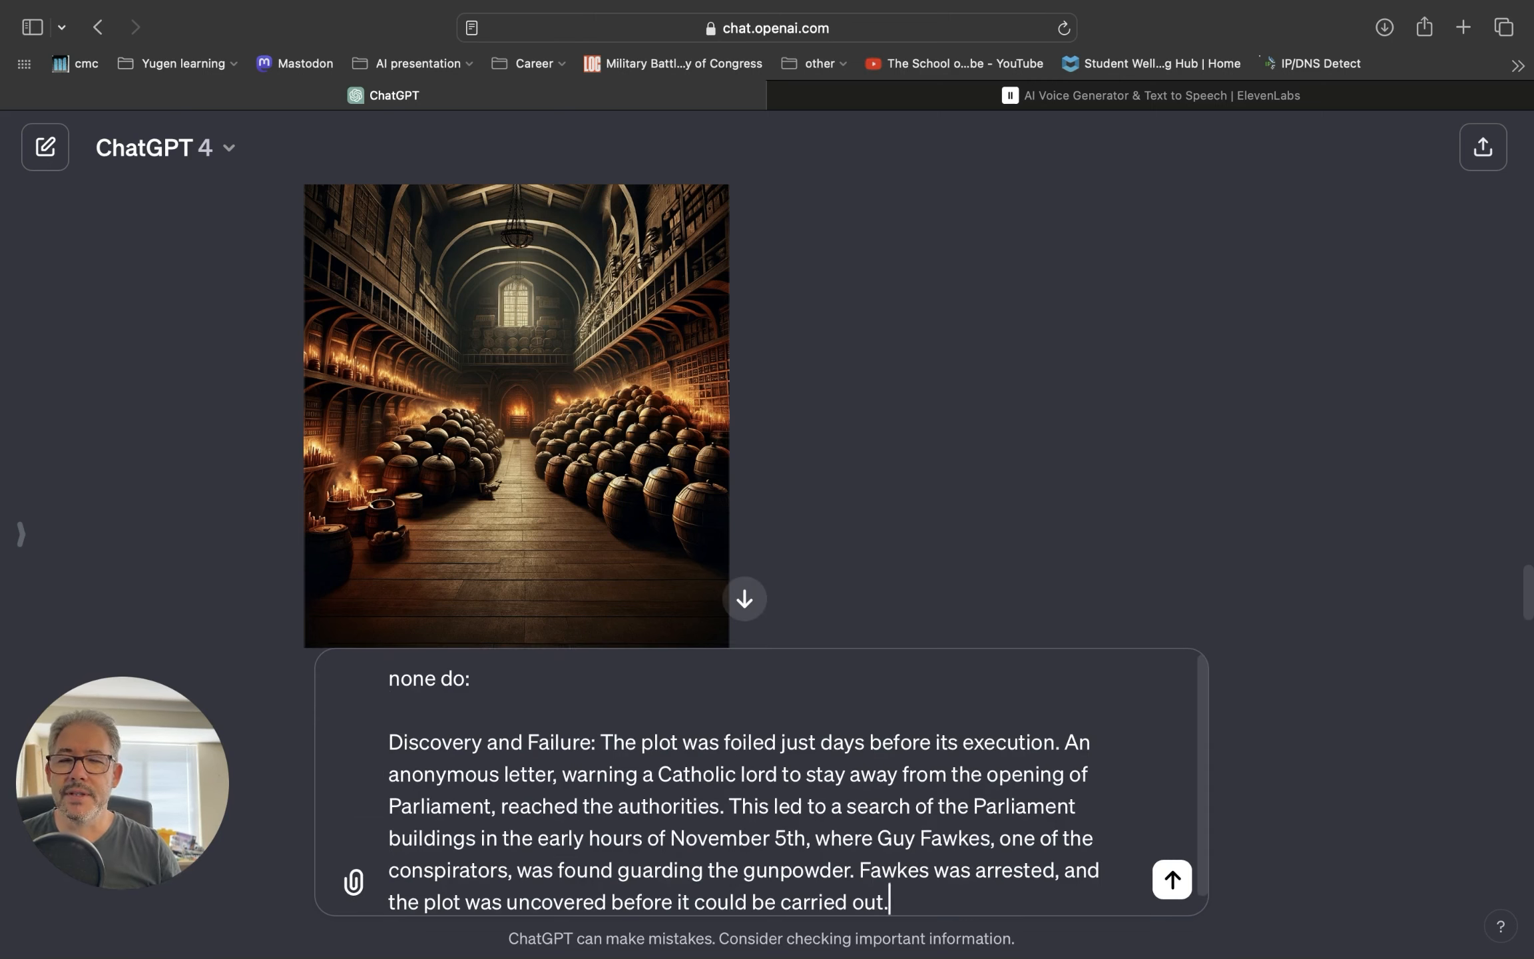
key(Return)
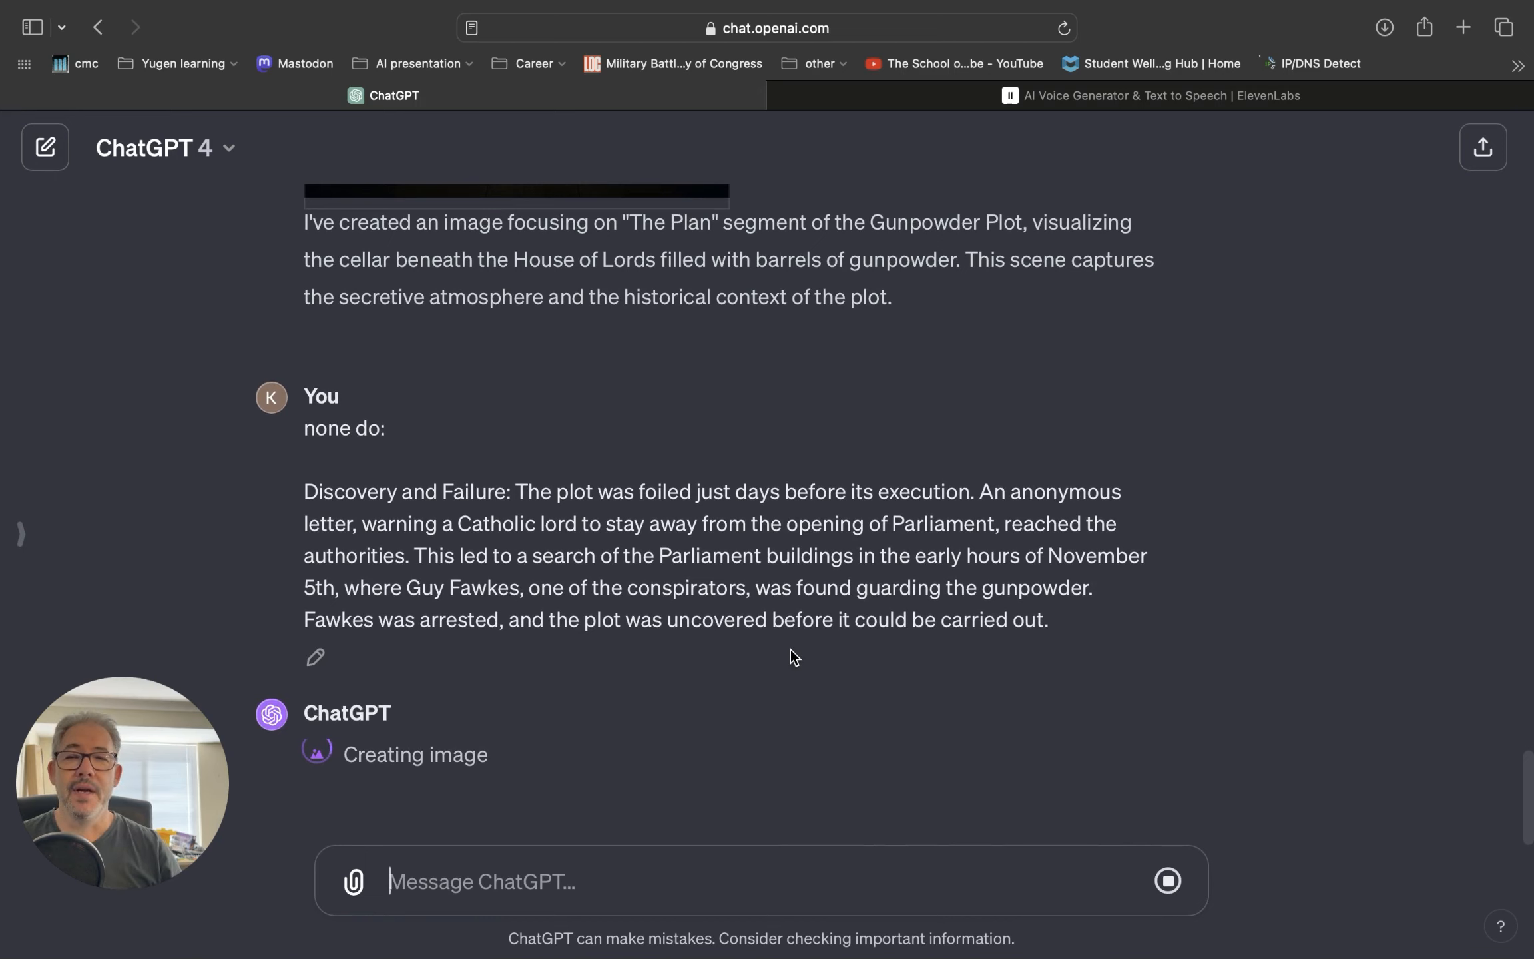
scroll(789, 649, up, 10)
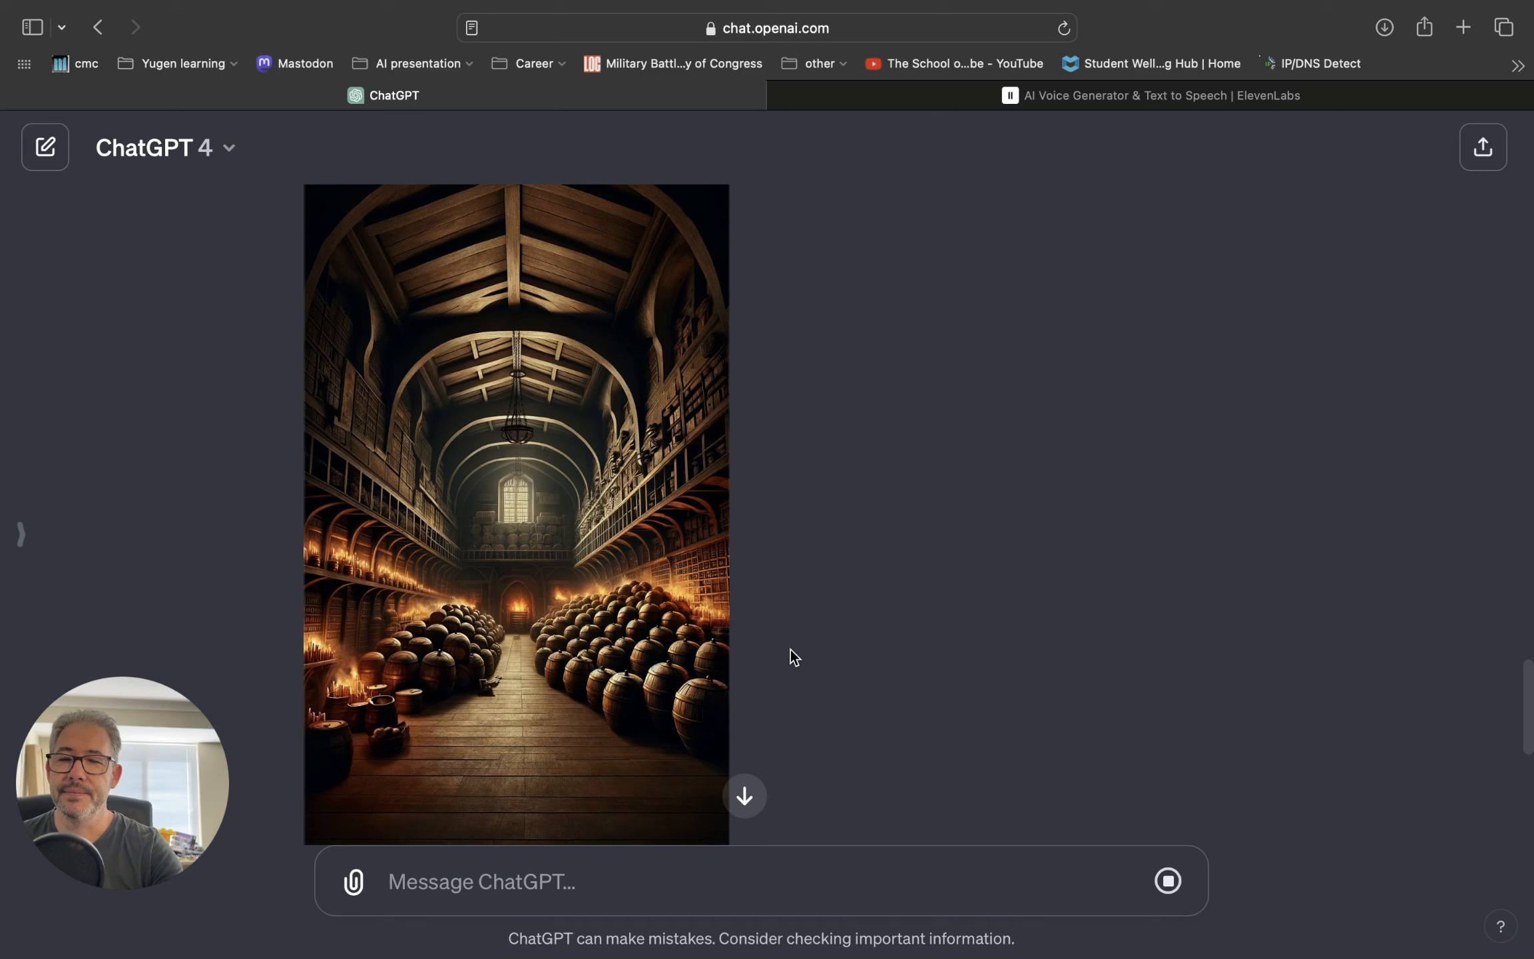
scroll(789, 650, down, 10)
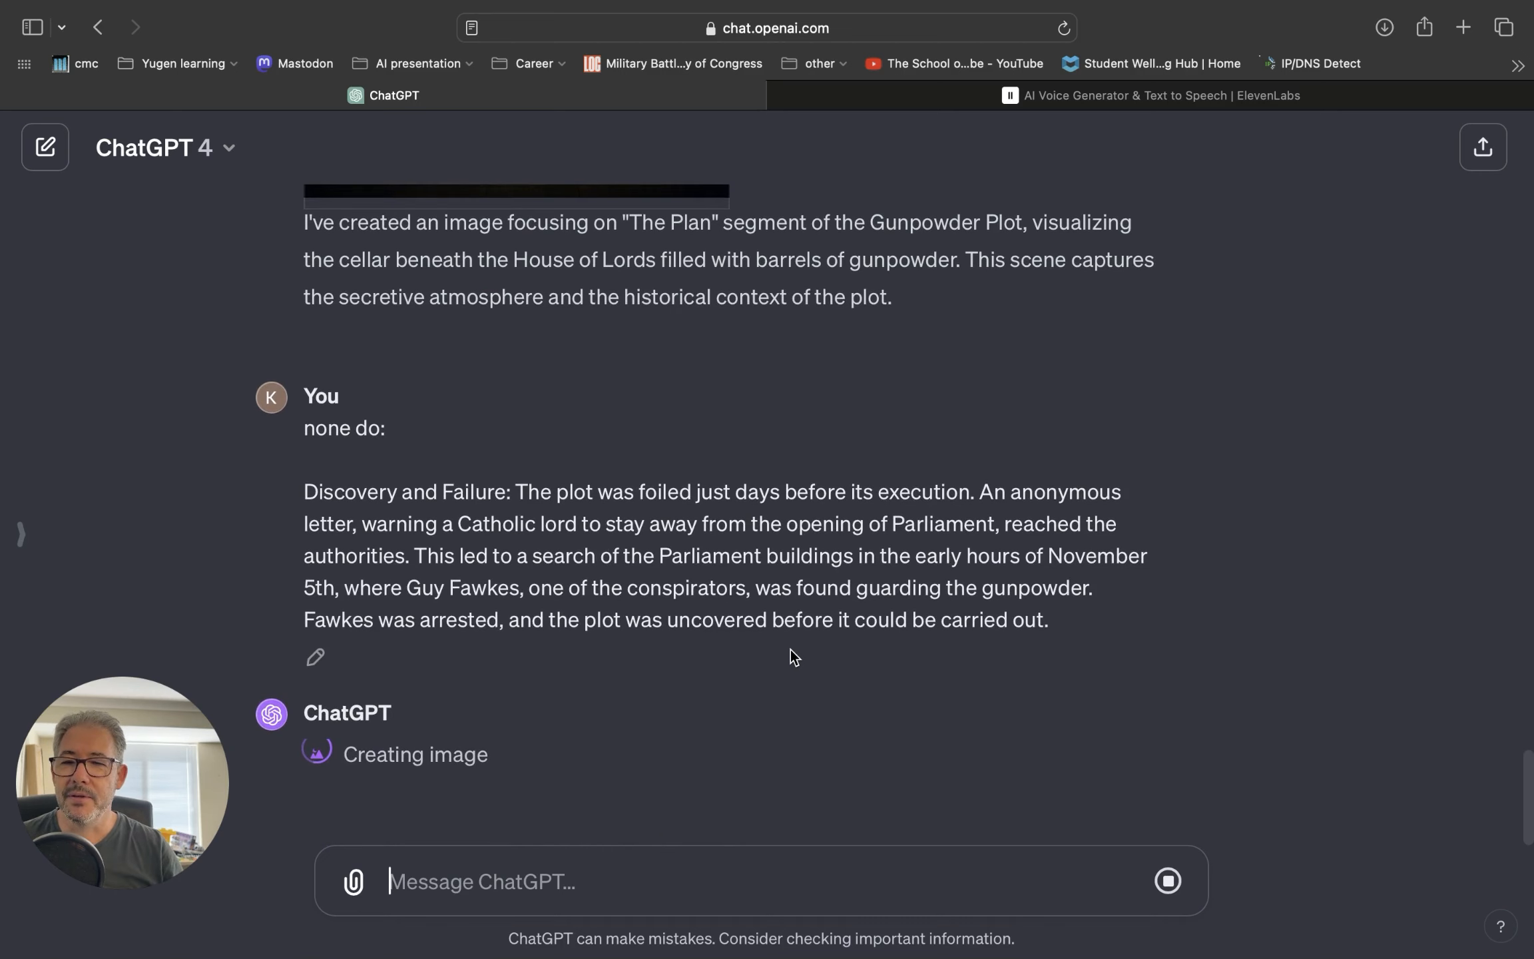
scroll(790, 650, up, 10)
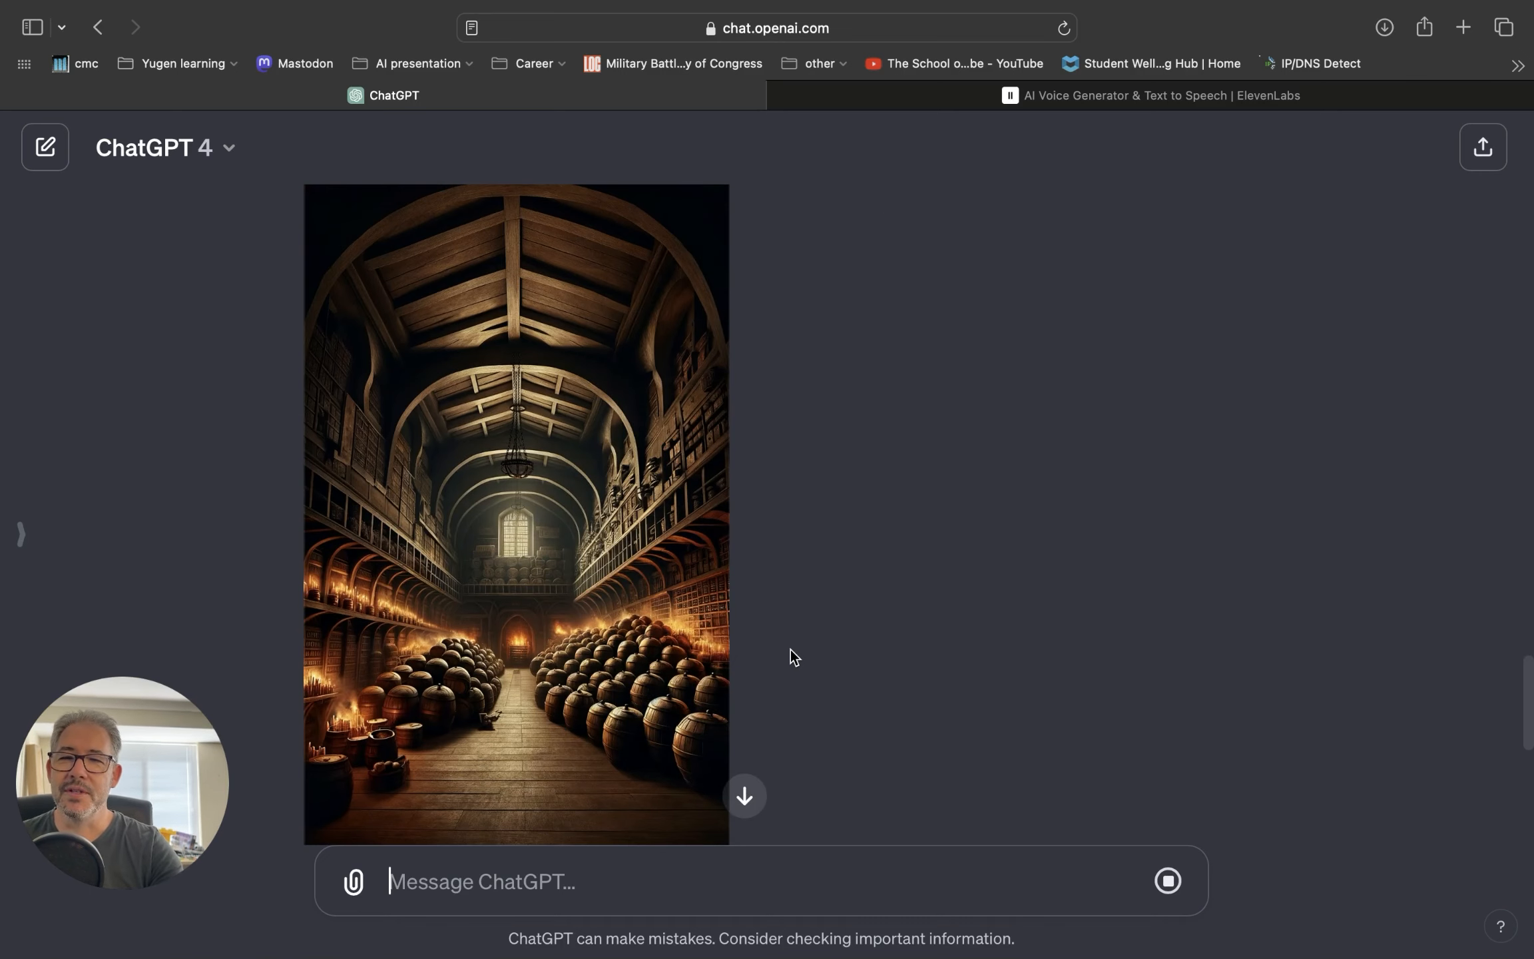
Download the generated images of the plot's discovery, the barrel-filled cellar and the plotters making plans
scroll(789, 650, down, 10)
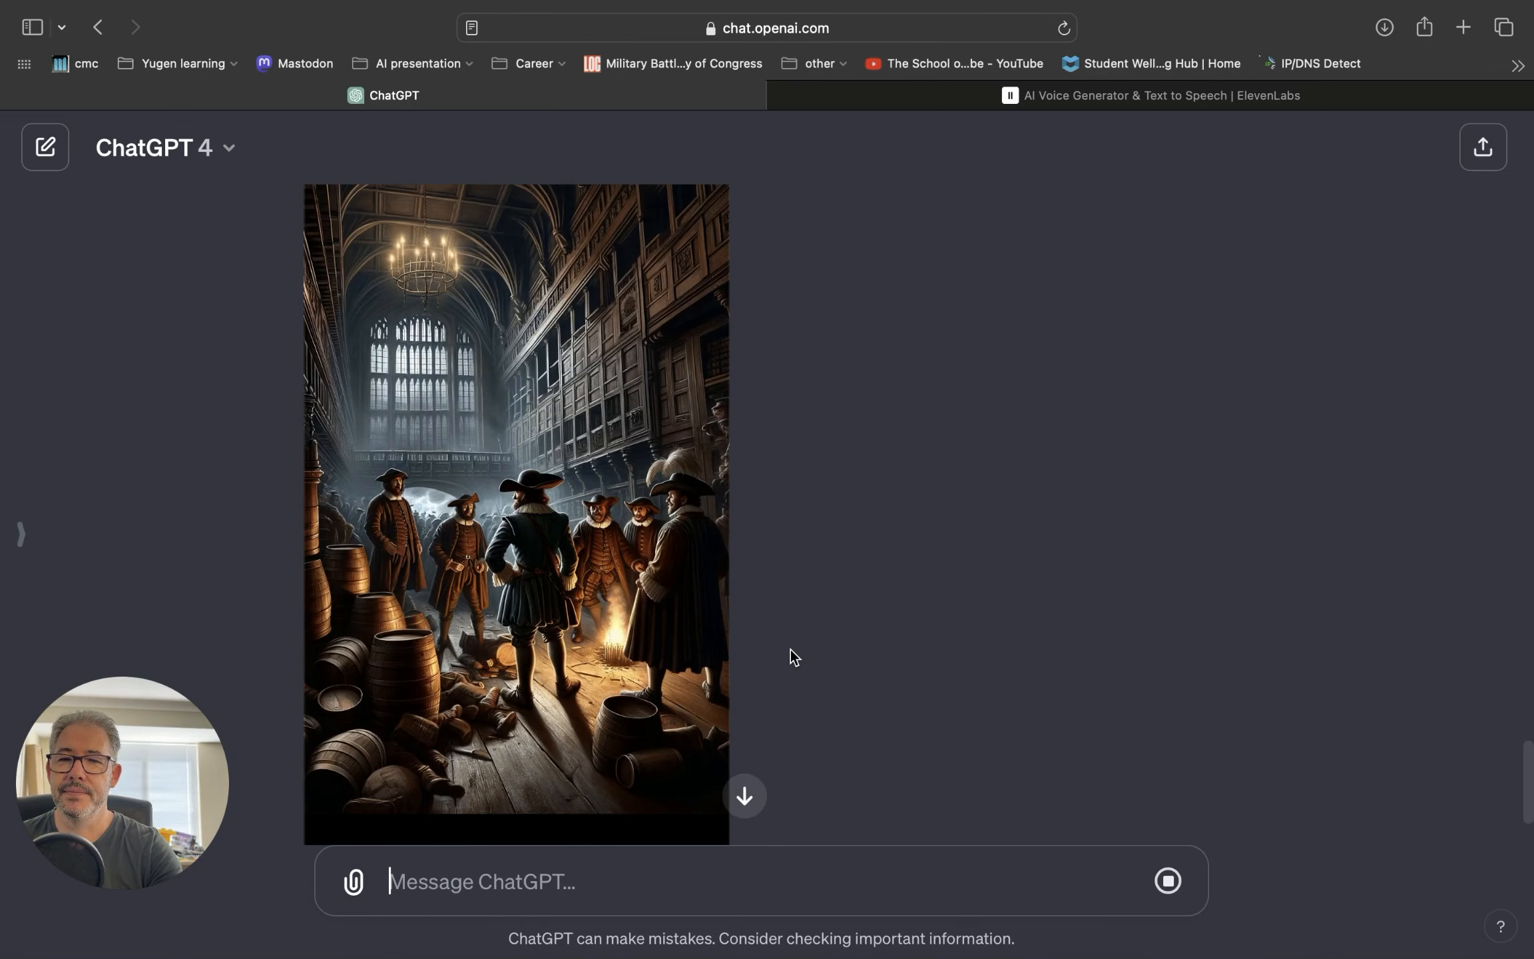
scroll(790, 650, up, 5)
mouse_move(447, 578)
click(325, 458)
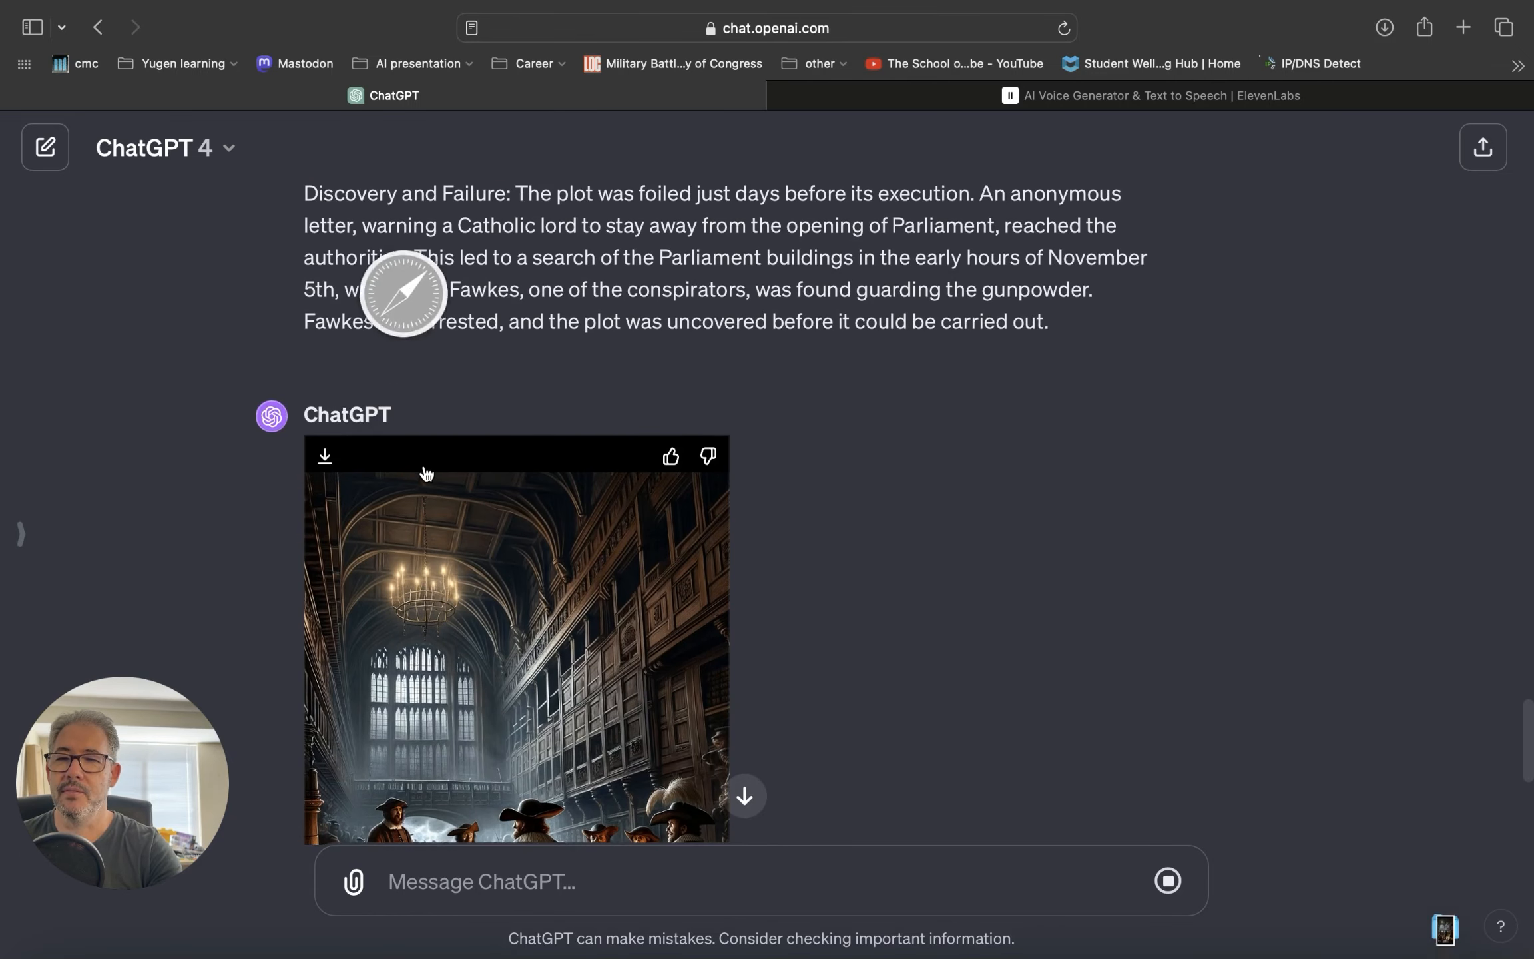
scroll(426, 473, up, 10)
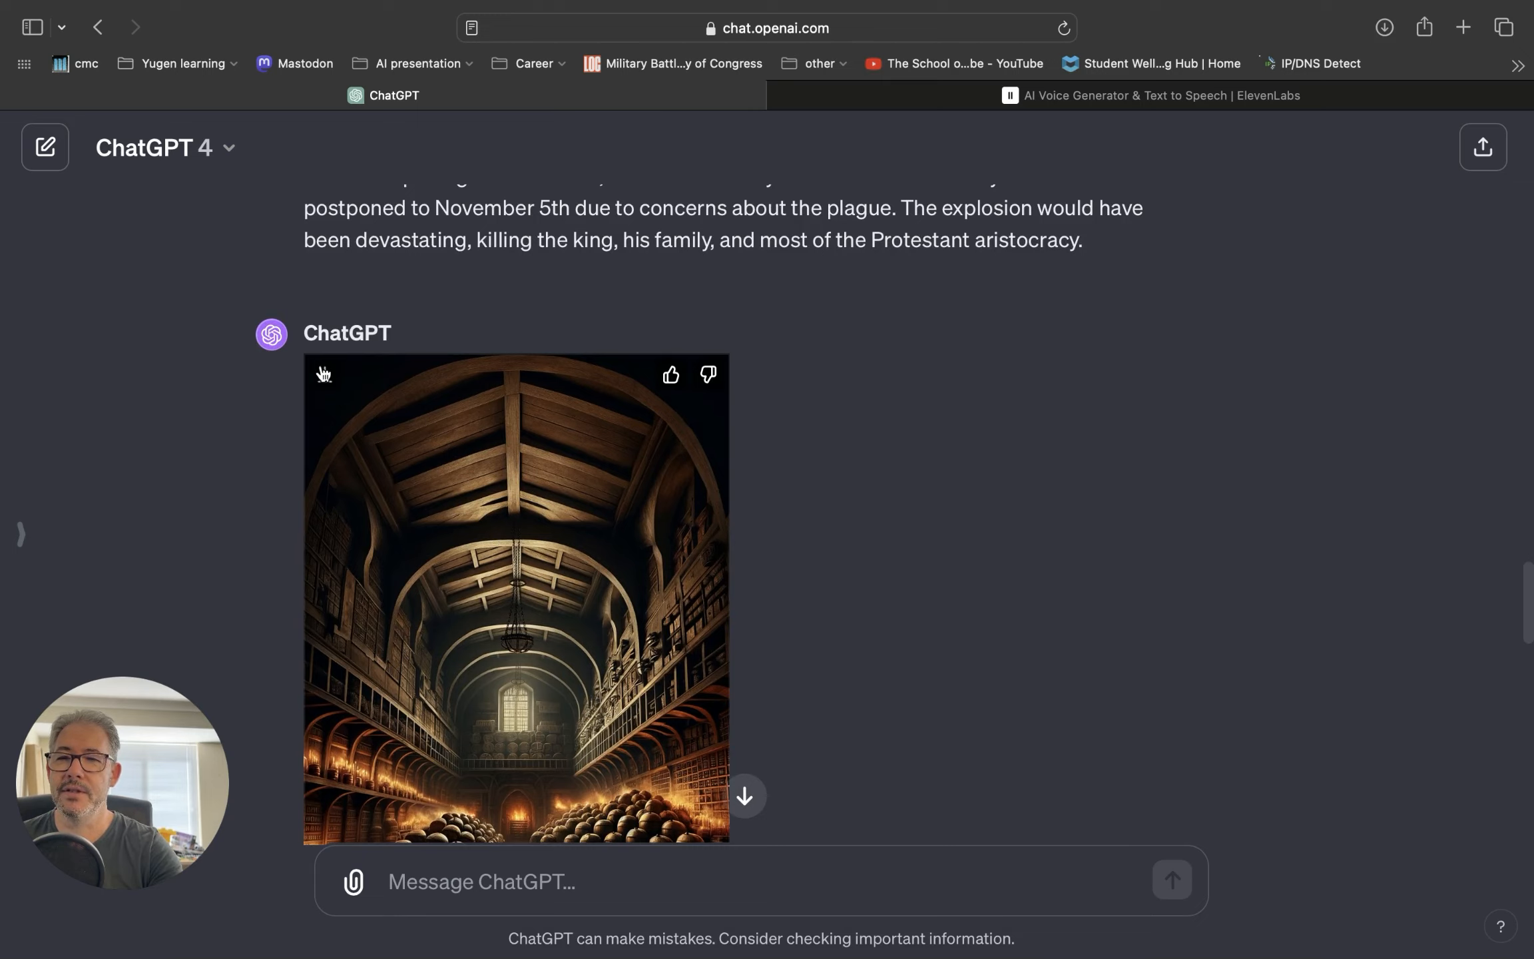
click(324, 374)
scroll(326, 399, up, 15)
click(325, 509)
Copy the "Aftermath and Legacy" paragraph from the Gunpowder Plot answer
scroll(326, 512, up, 10)
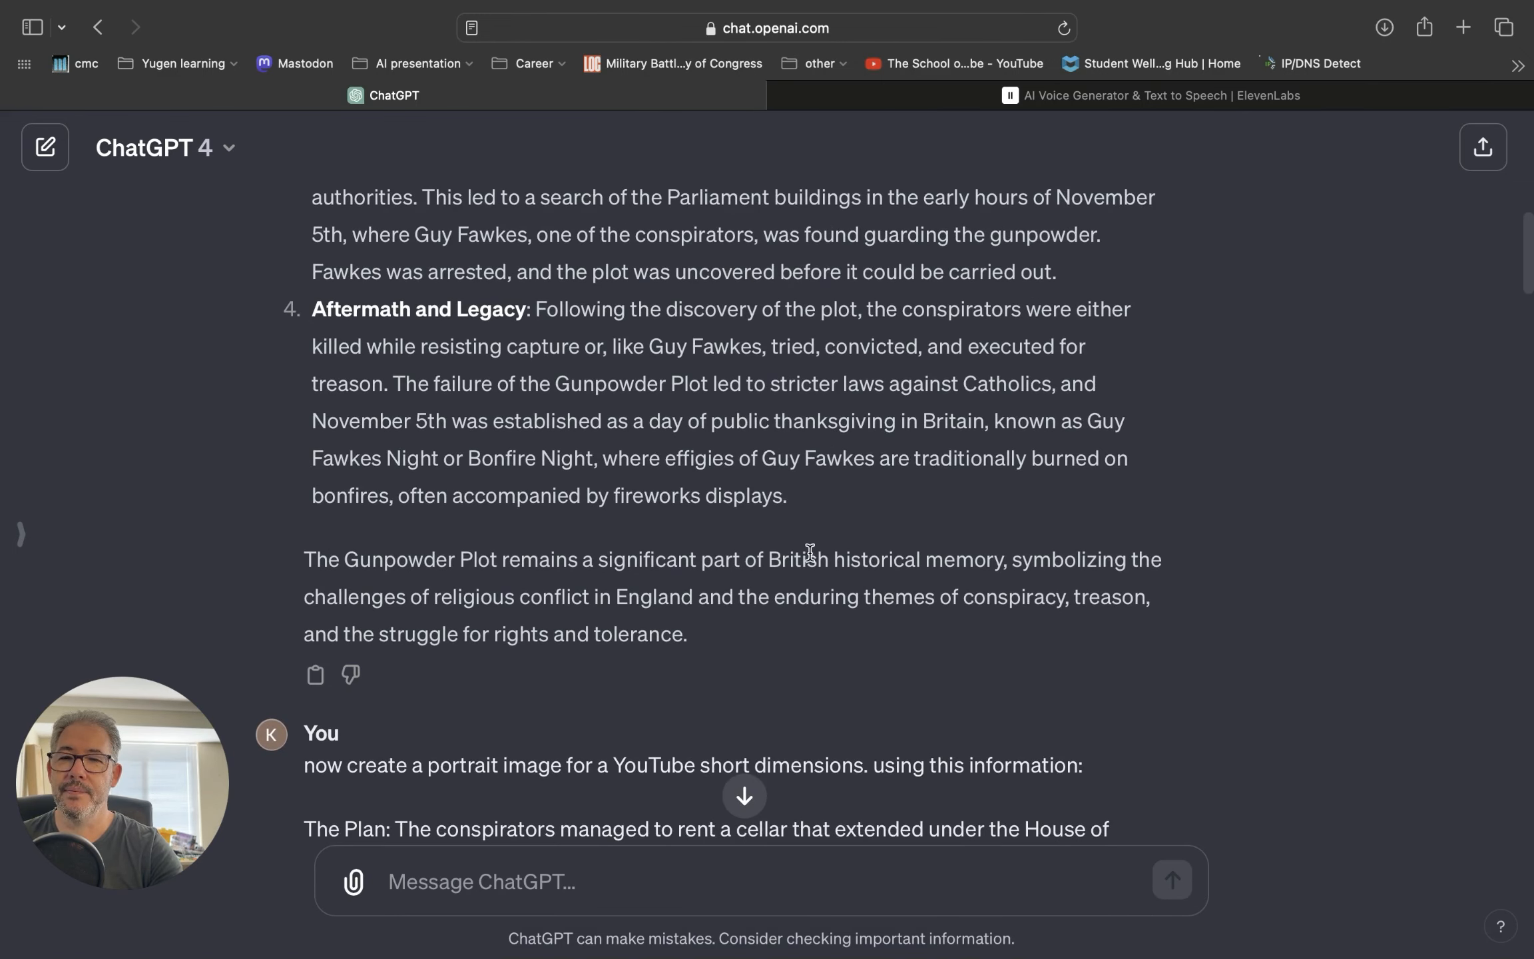
drag(790, 499, 316, 297)
key(super+c)
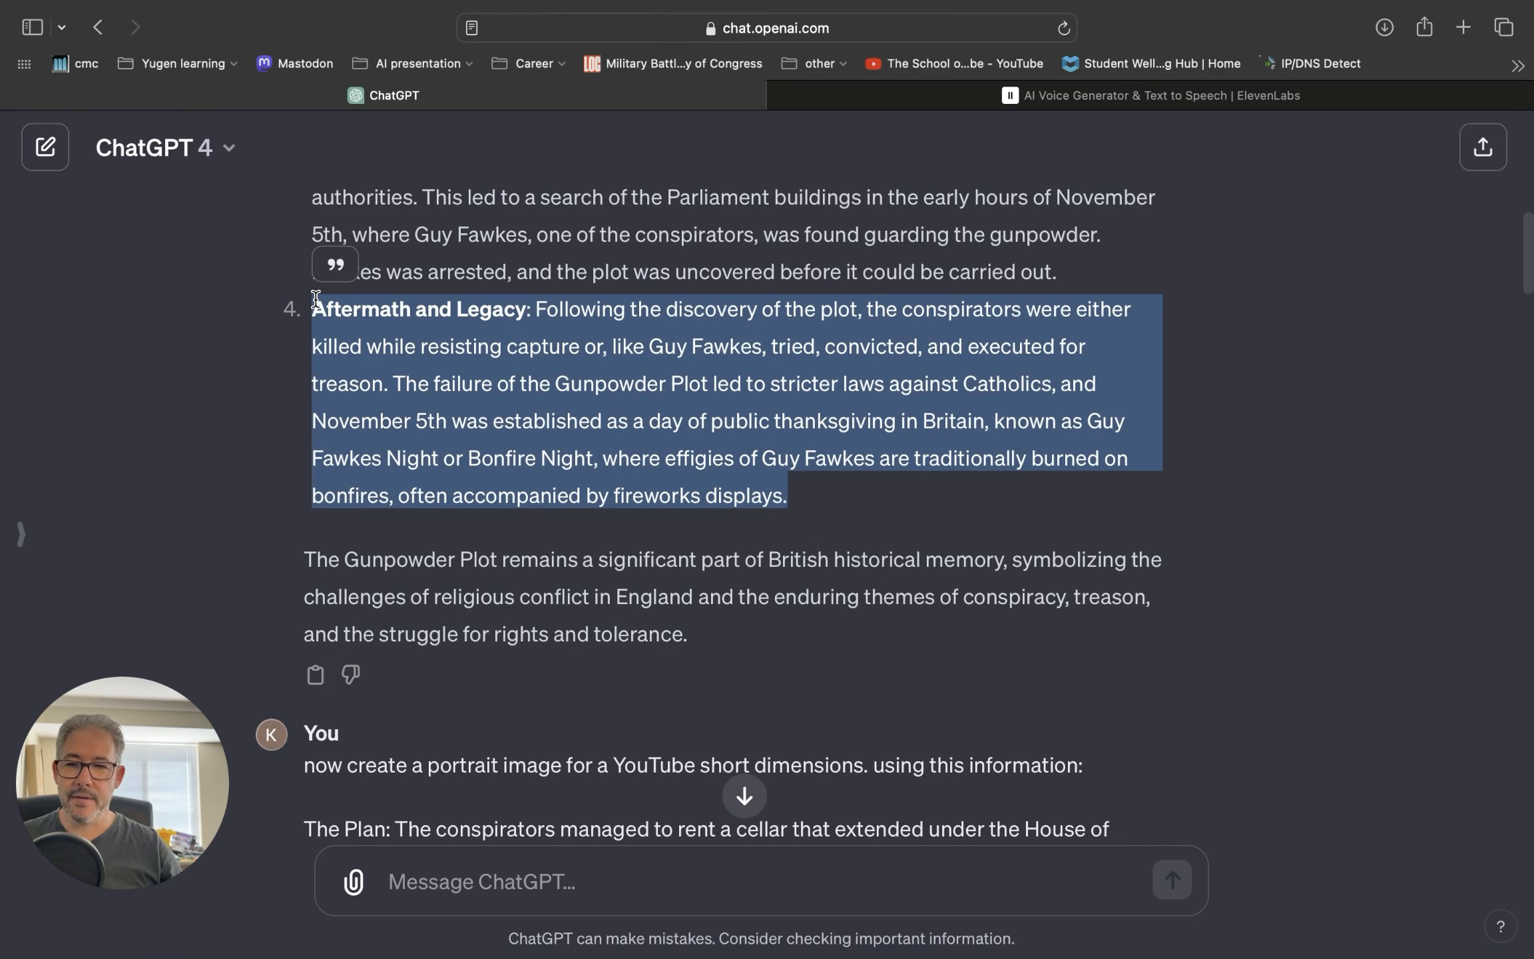
Send "do now:" followed by the copied "Aftermath and Legacy" paragraph to request its image
click(477, 886)
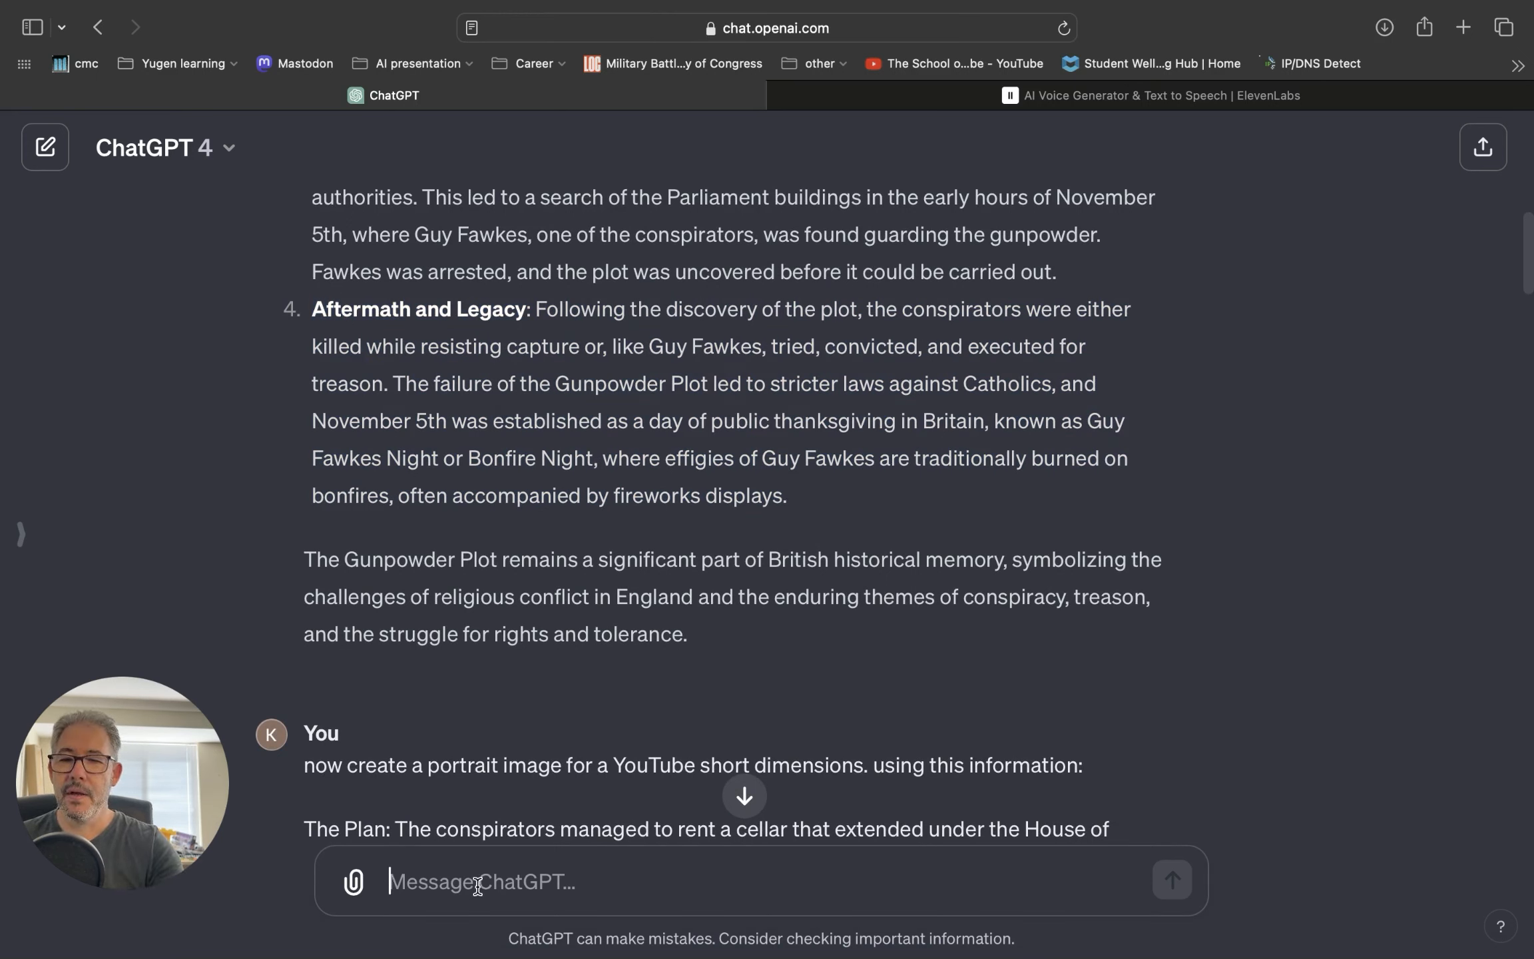
text(do now:)
key(shift+Return)
key(super+v)
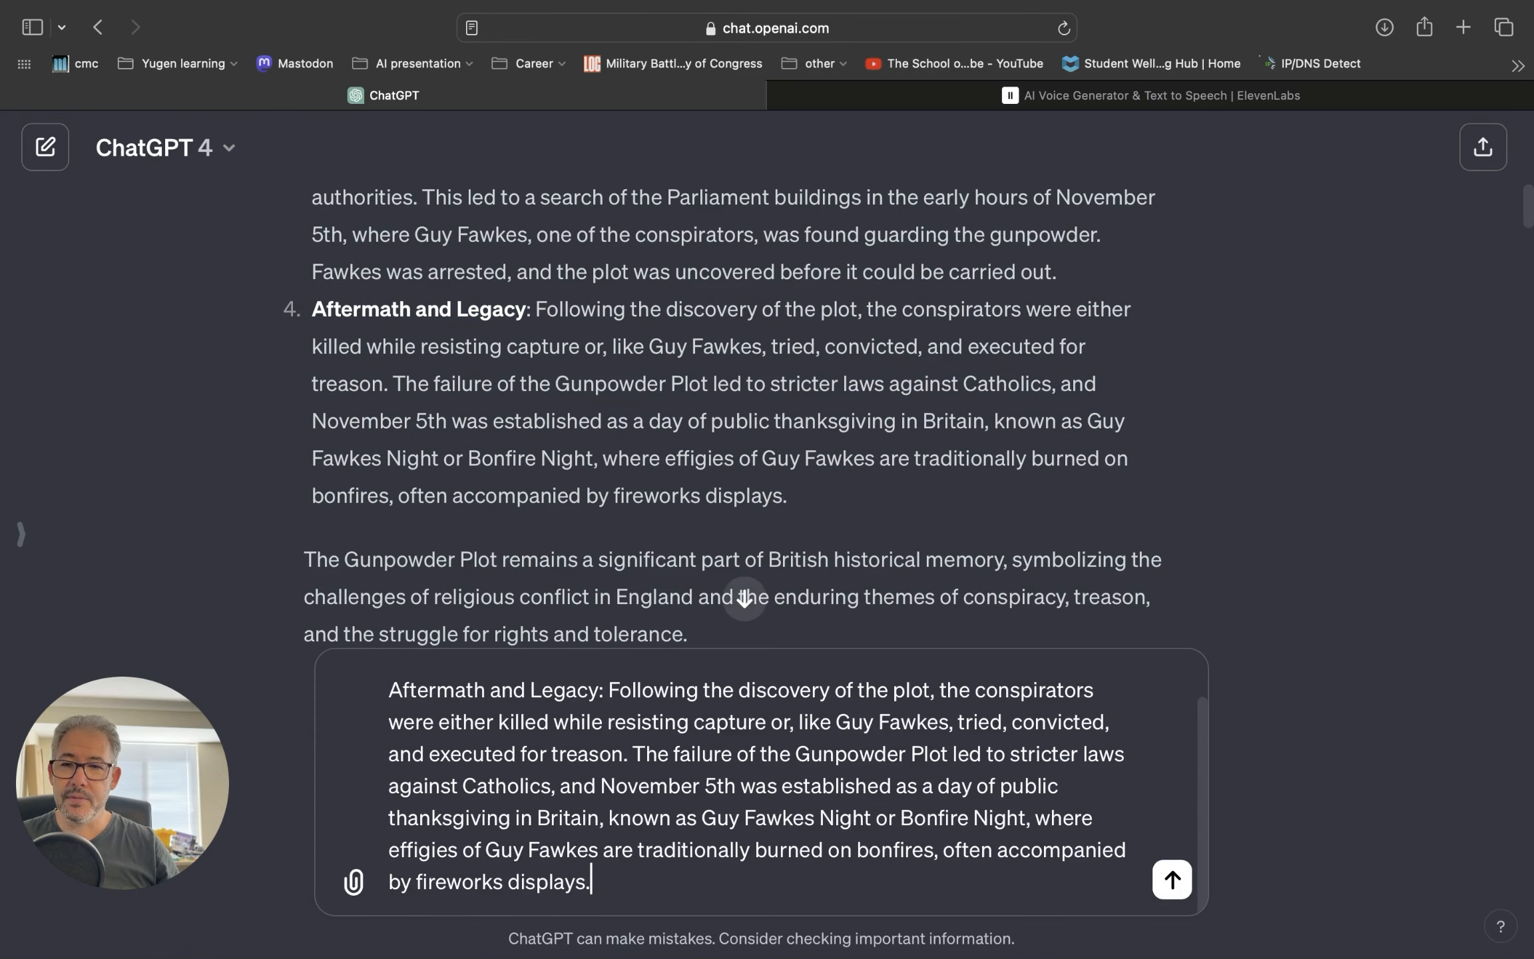
key(Return)
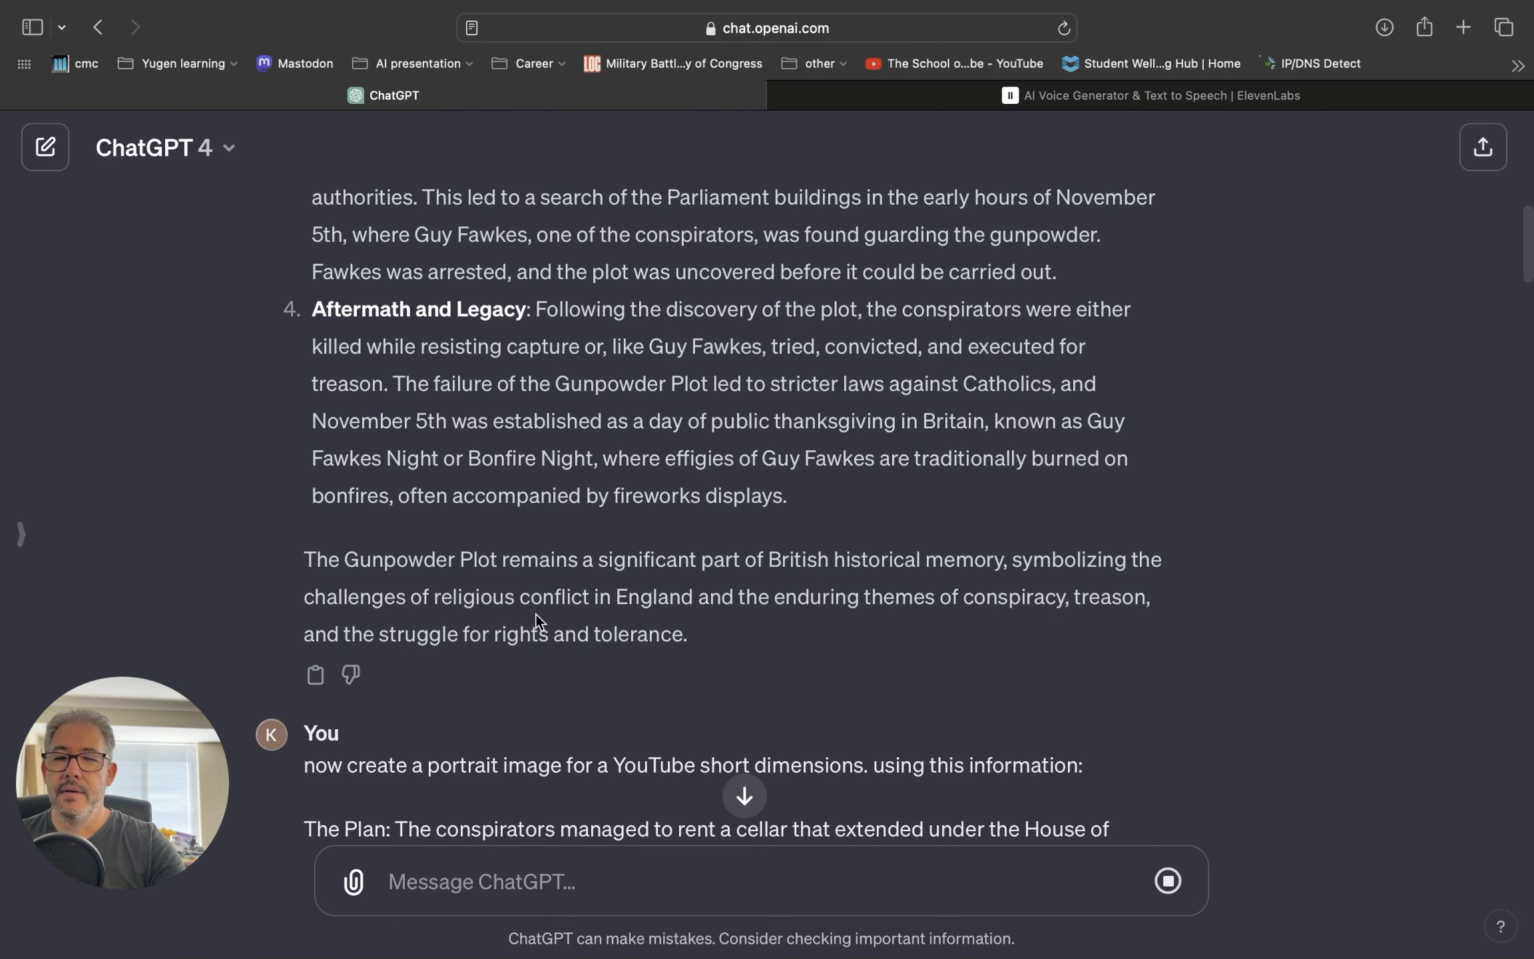
Download the generated image of the crowd gathered around the bonfire
scroll(536, 614, down, 20)
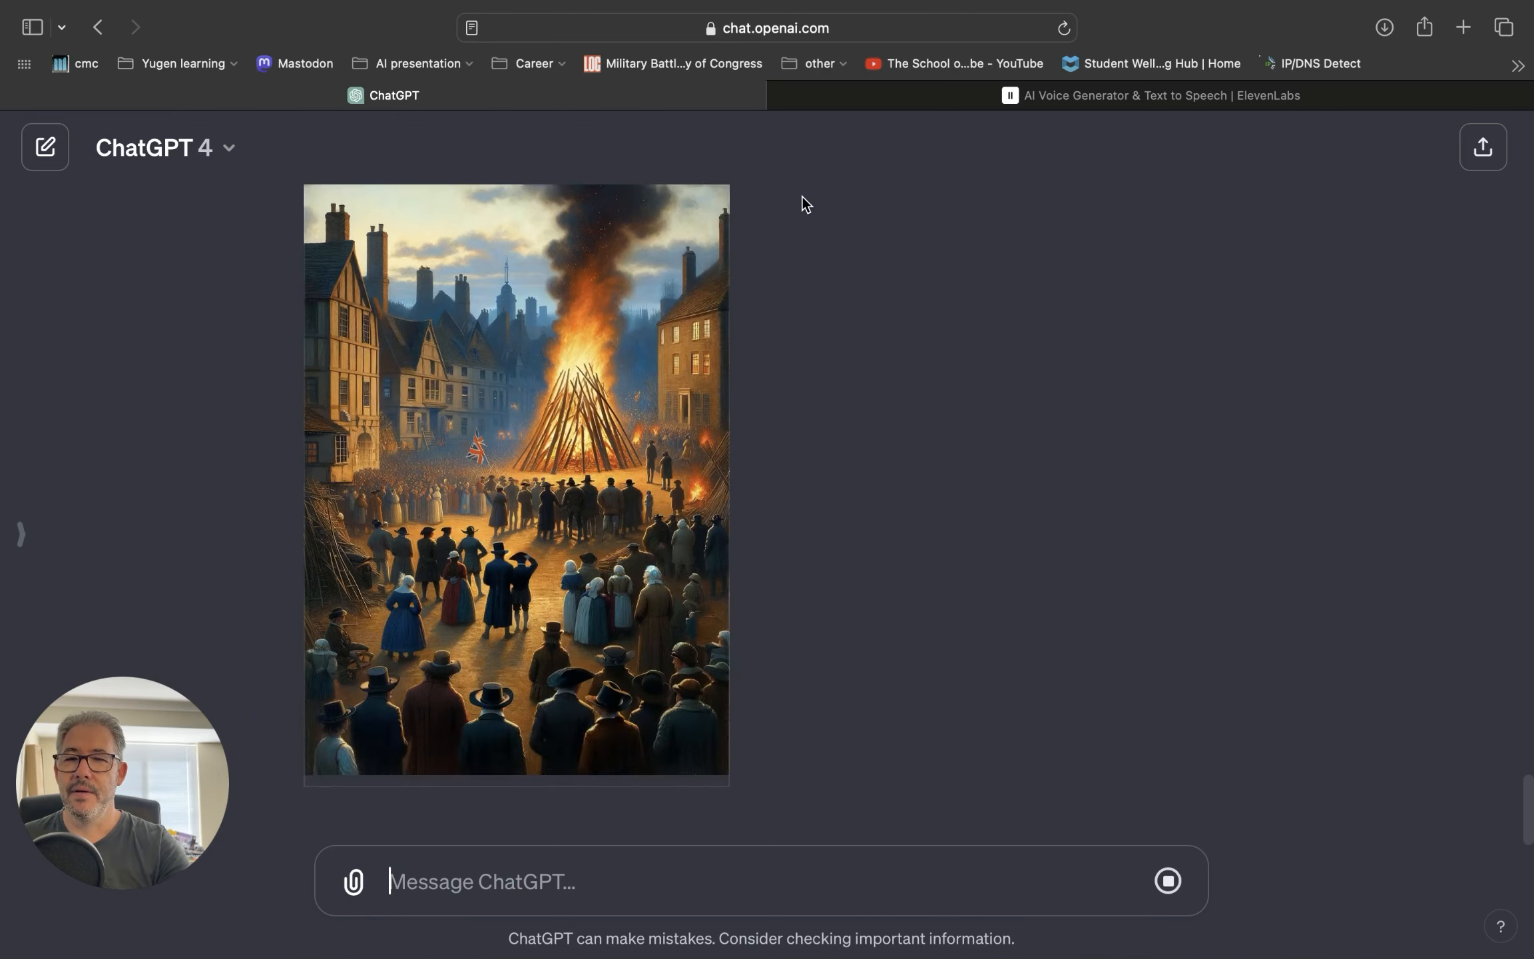
scroll(804, 205, up, 5)
mouse_move(369, 371)
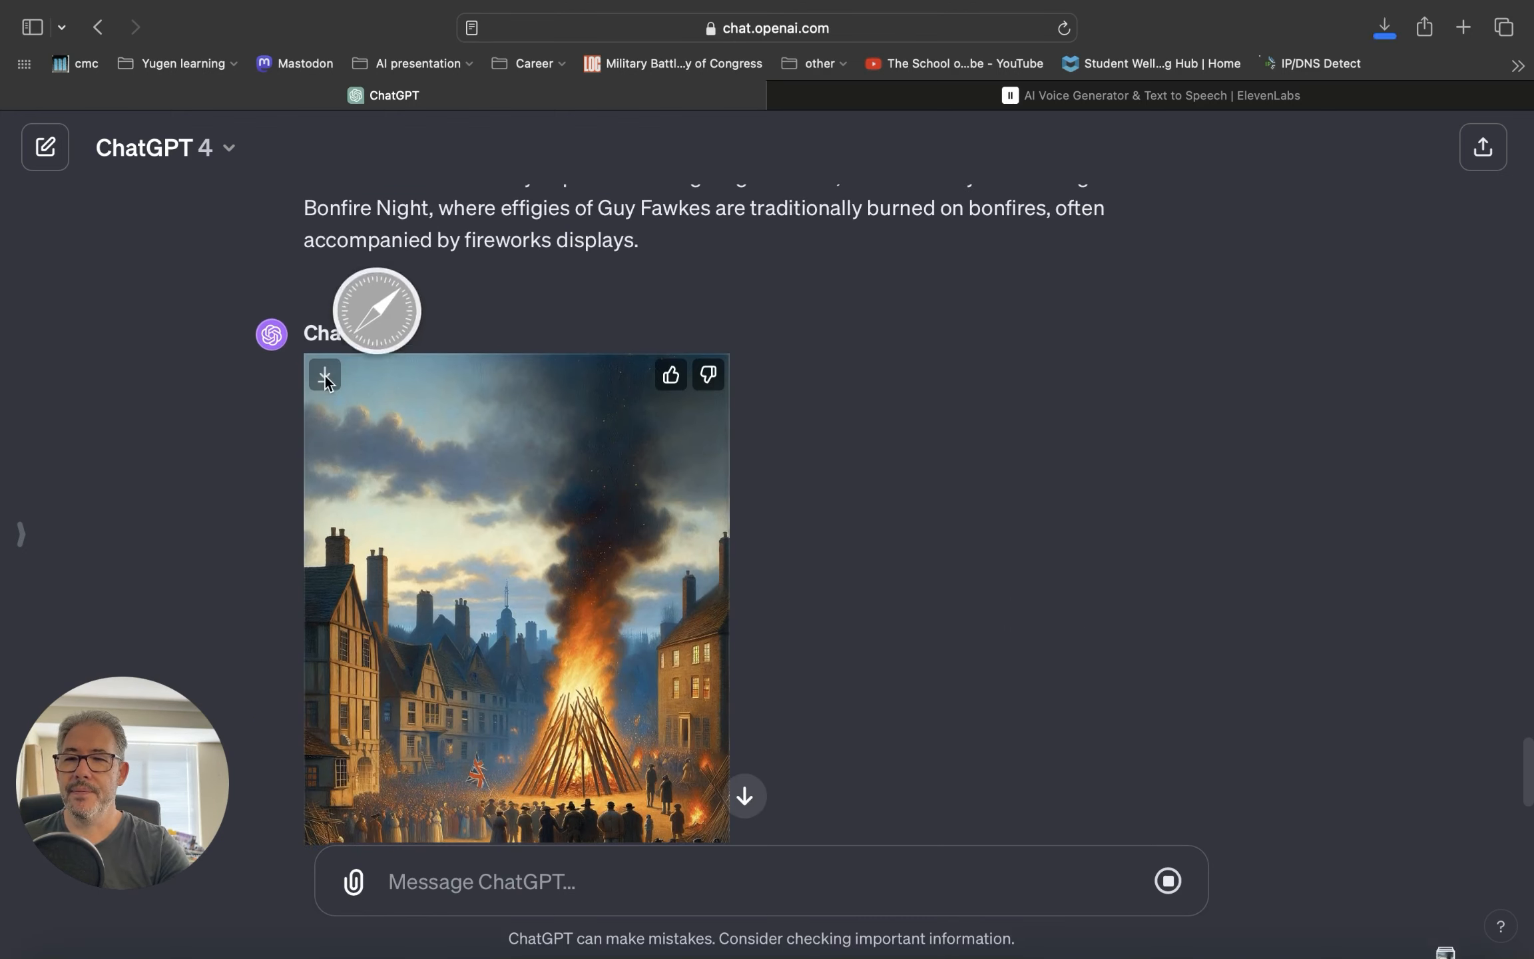
Request another image with the prompt "now do a scene from a modern celebration of guy fawkes"
scroll(413, 506, down, 6)
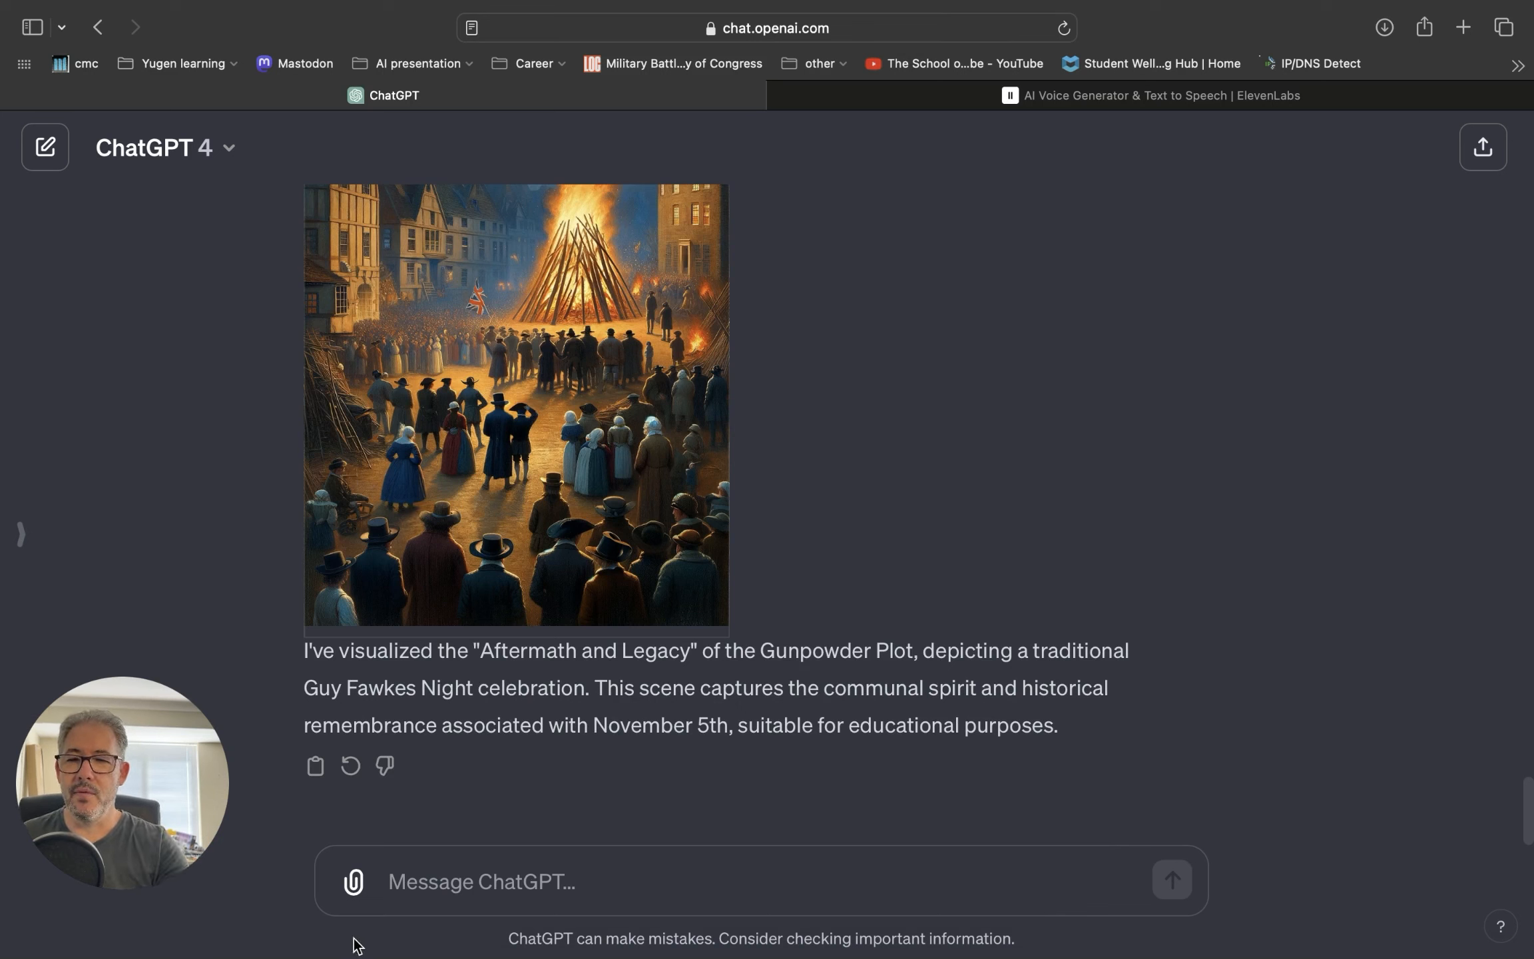
text(n)
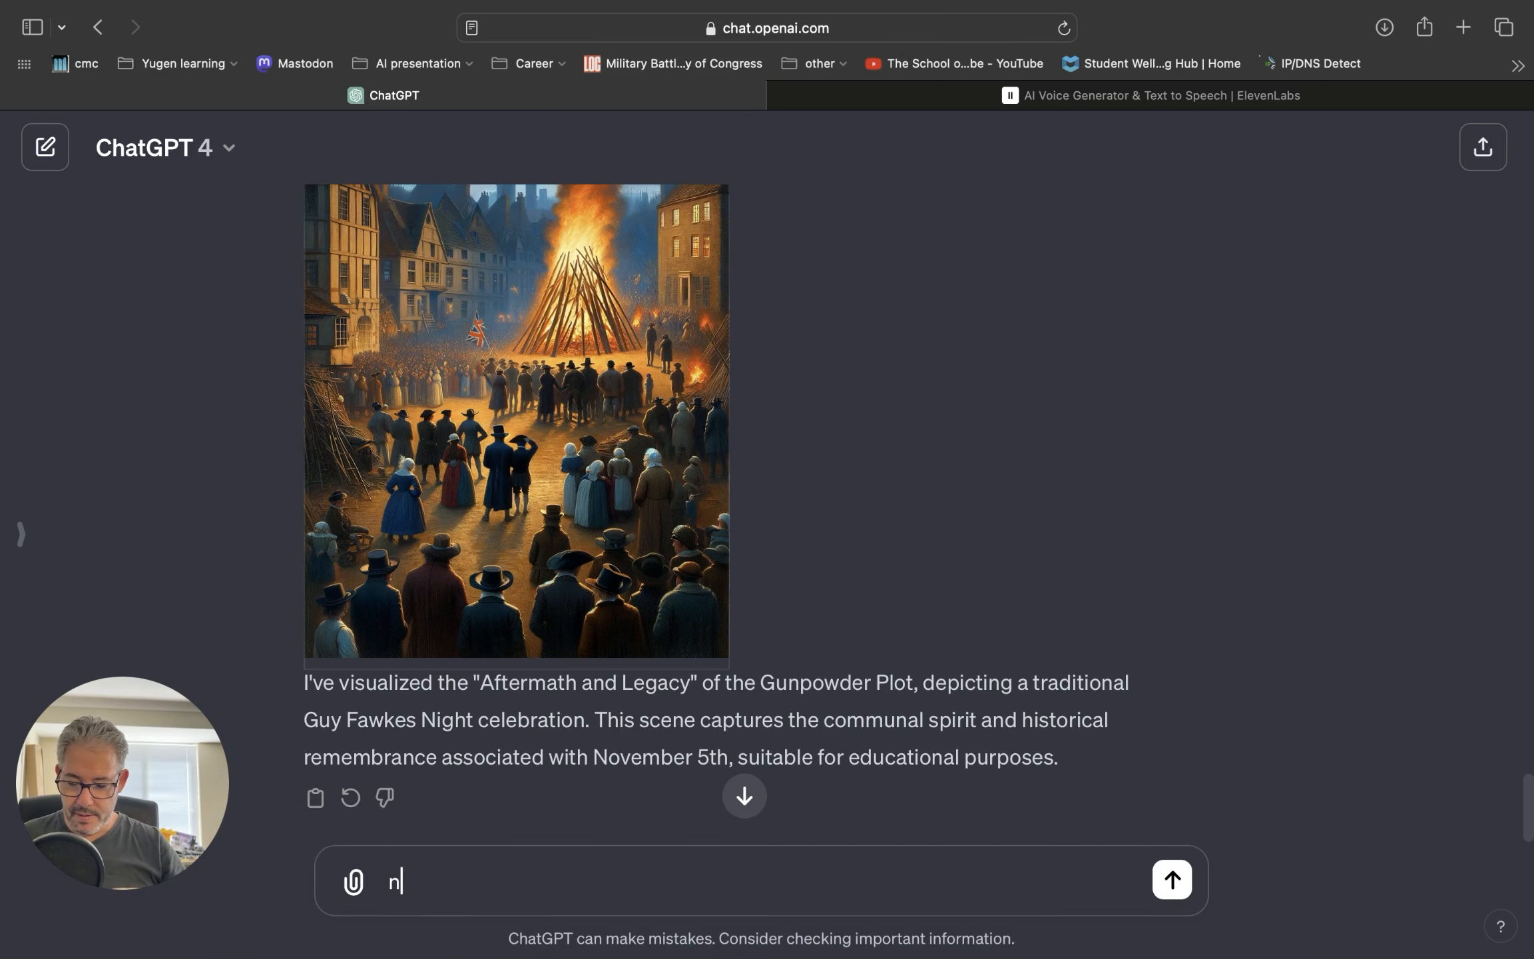
text(ow do a scene from a modern celebration of guy fawkes)
key(Return)
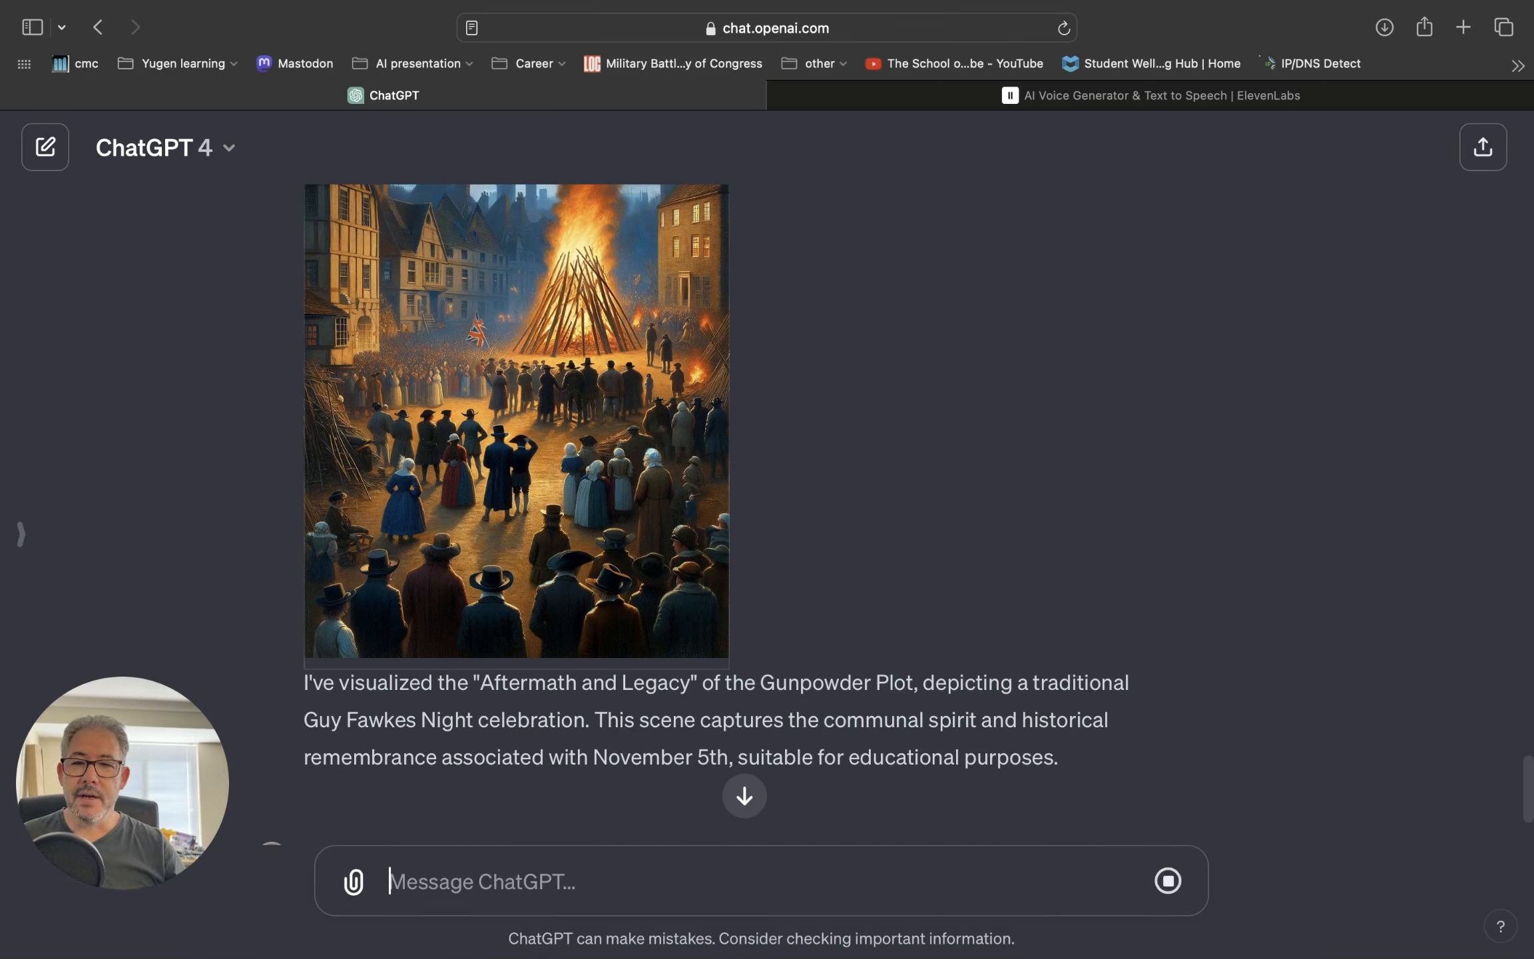
Copy all four numbered sections of the Gunpowder Plot answer, from "Background and Motivation" through "Aftermath and Legacy"
scroll(519, 696, up, 15)
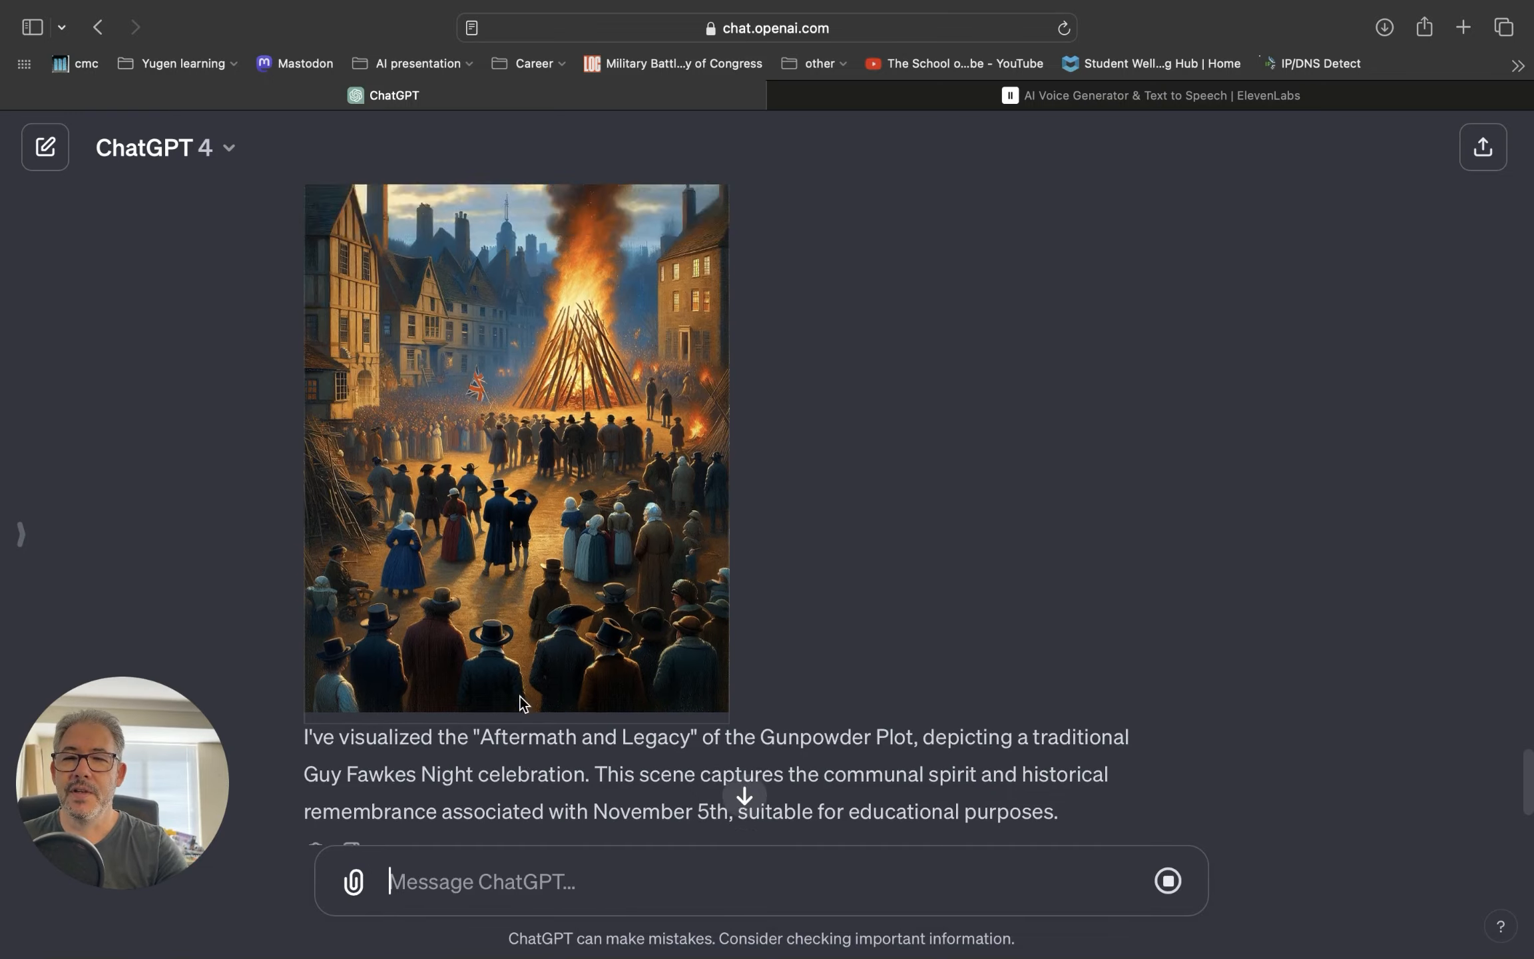
scroll(519, 696, up, 15)
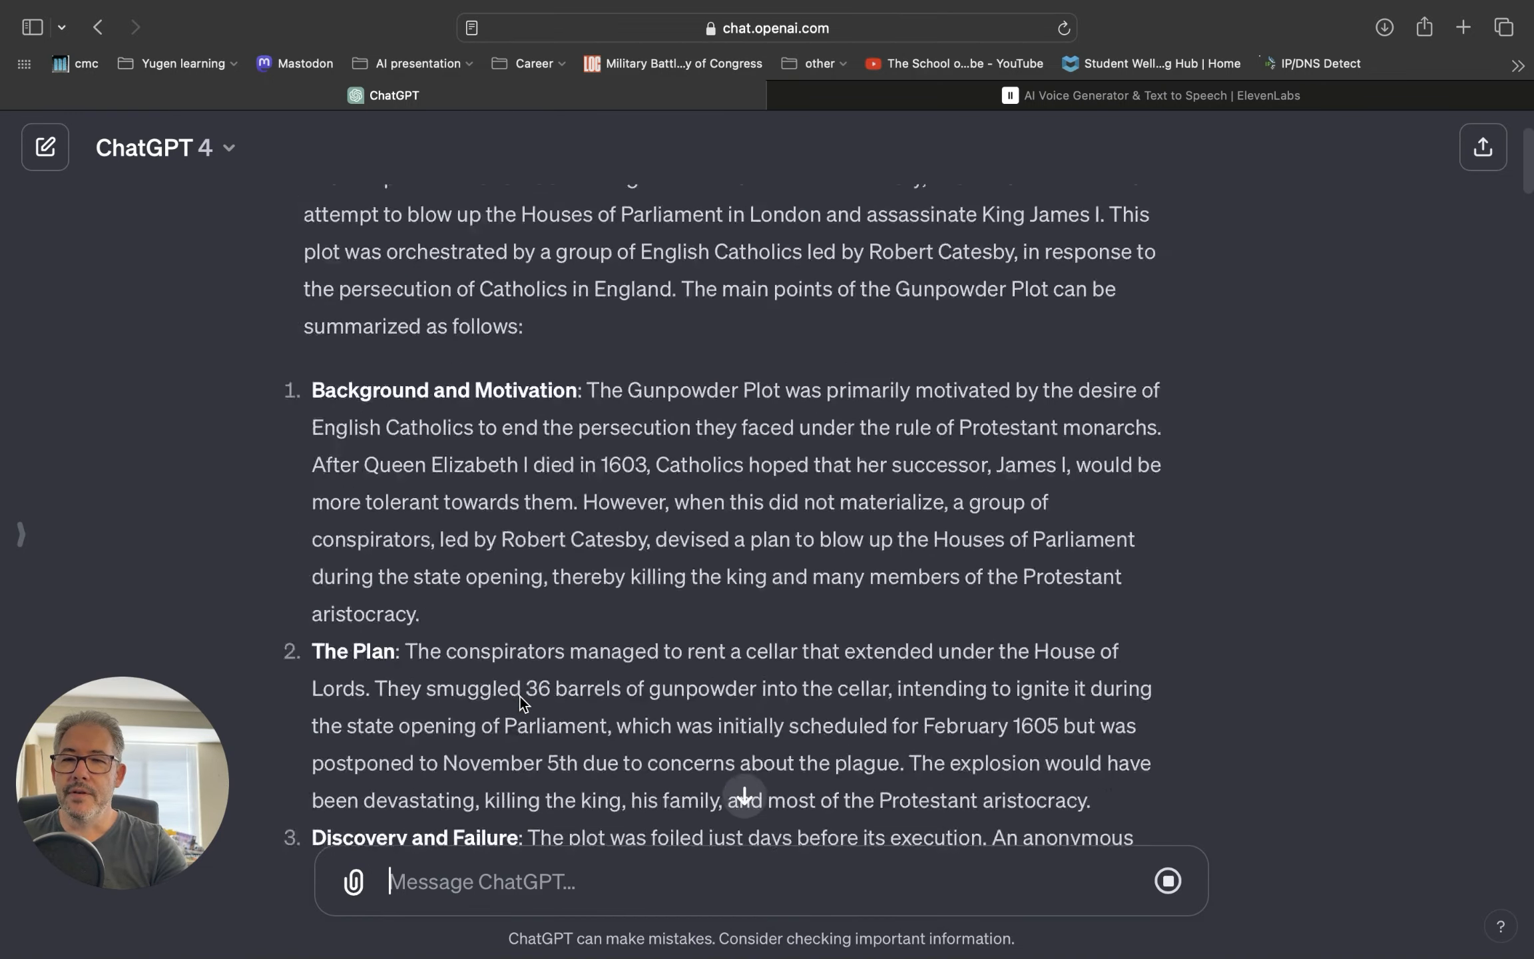
scroll(519, 696, down, 5)
scroll(519, 696, down, 3)
drag(806, 662, 313, 311)
scroll(387, 389, up, 2)
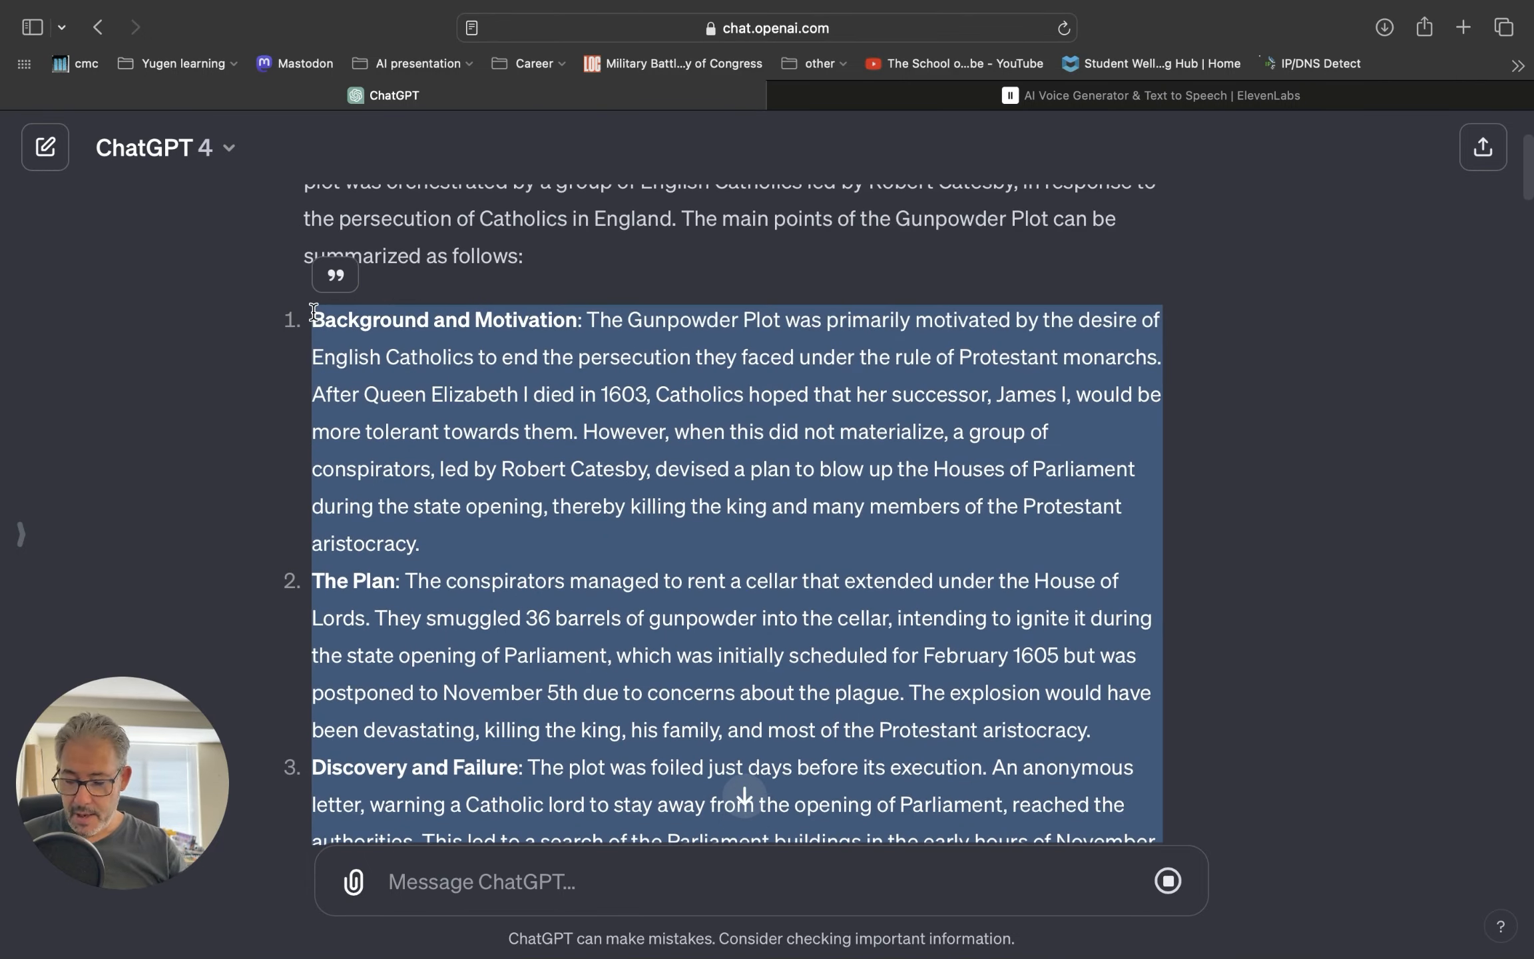
Send "create a 30 voiceover for the following information." followed by the four copied Gunpowder Plot sections
scroll(314, 312, down, 20)
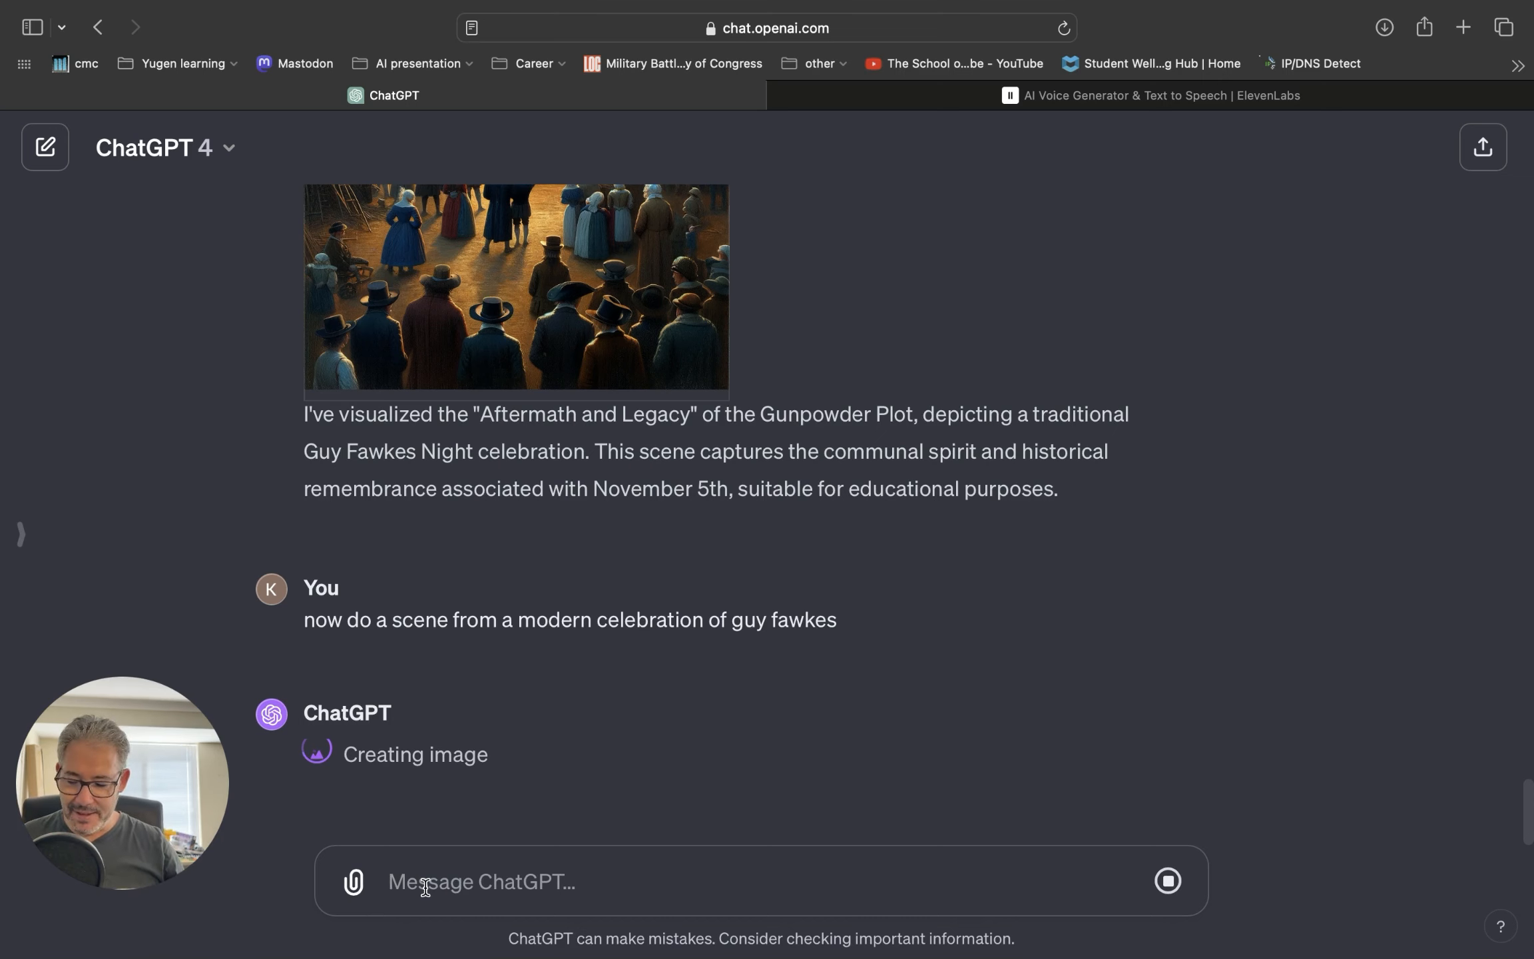
text(create a 30 voiceover f)
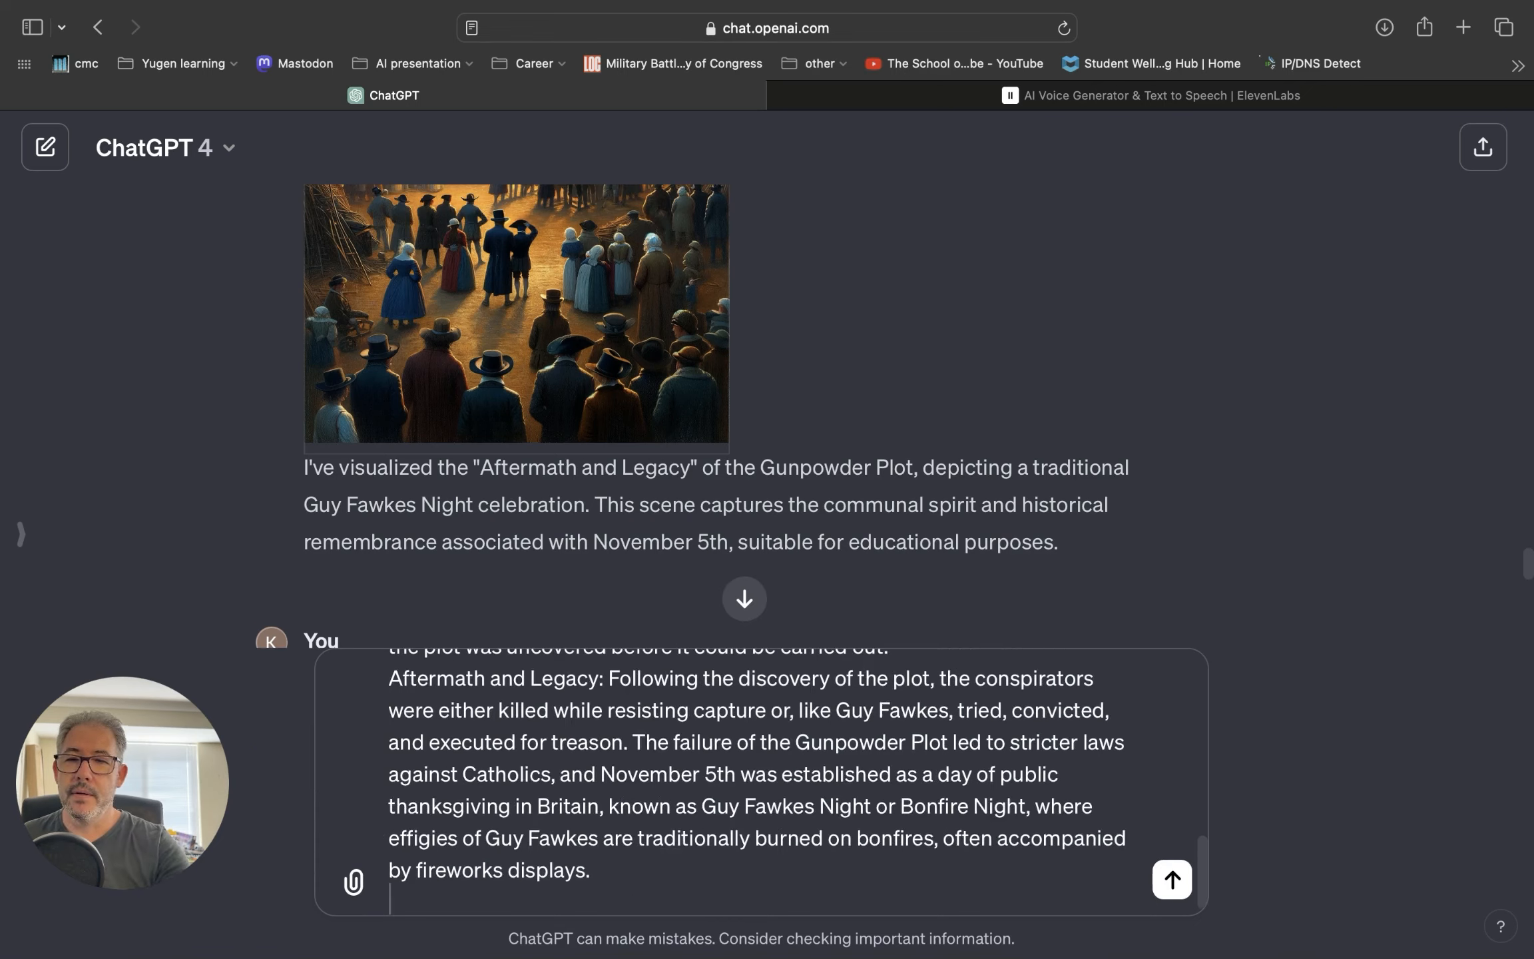
scroll(489, 761, up, 7)
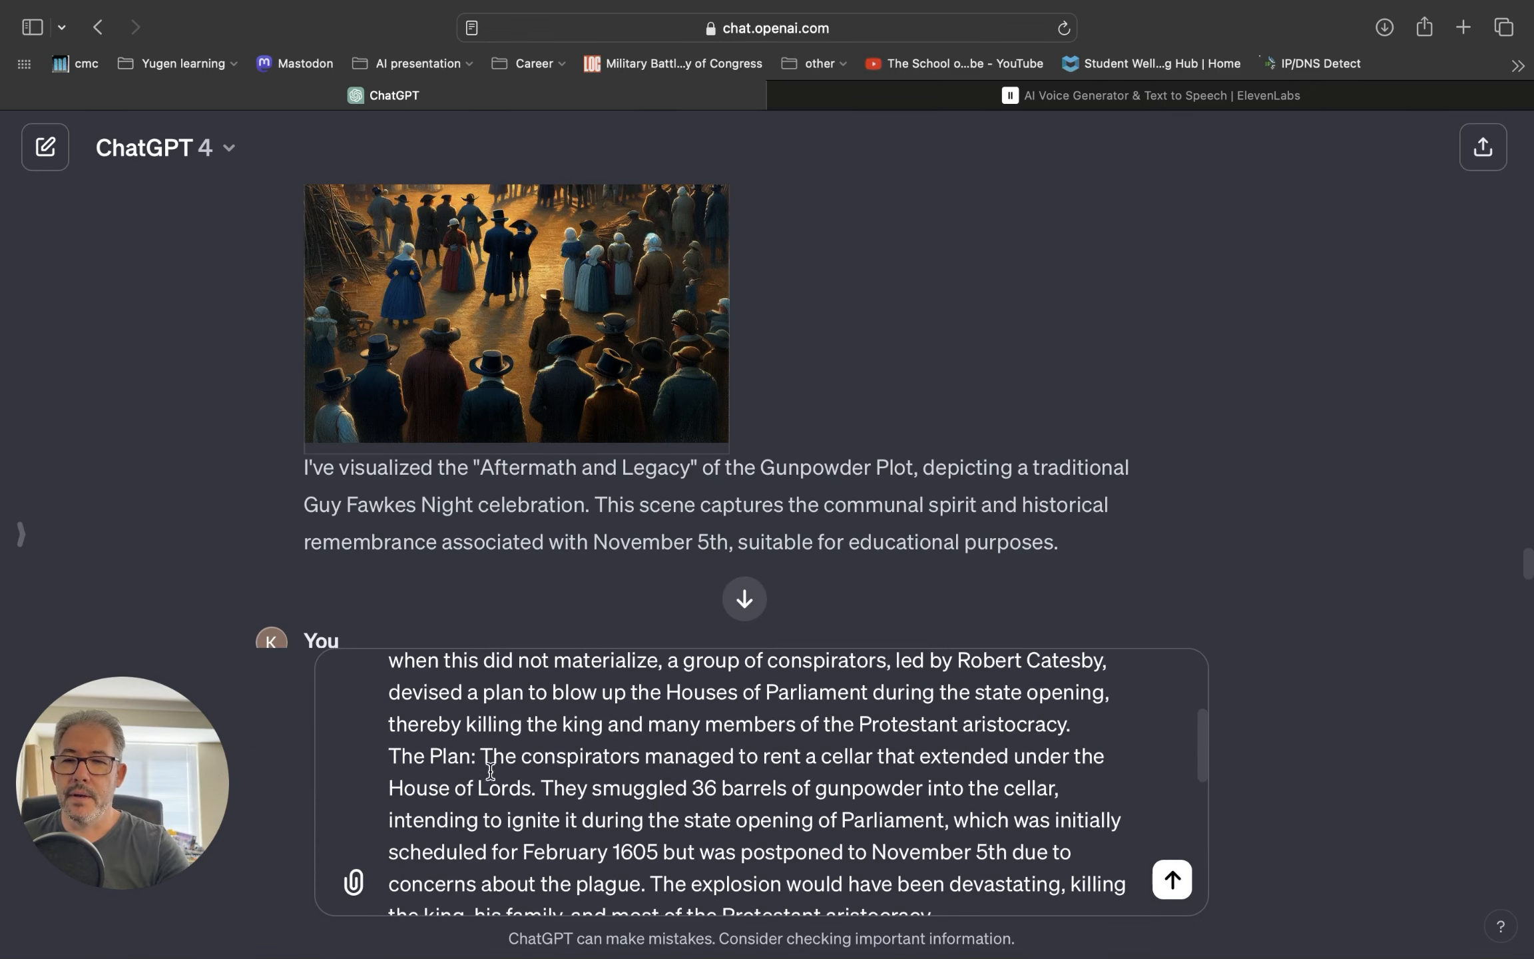
scroll(534, 590, up, 1)
scroll(561, 563, down, 5)
scroll(561, 563, down, 7)
scroll(601, 511, up, 4)
scroll(601, 511, down, 5)
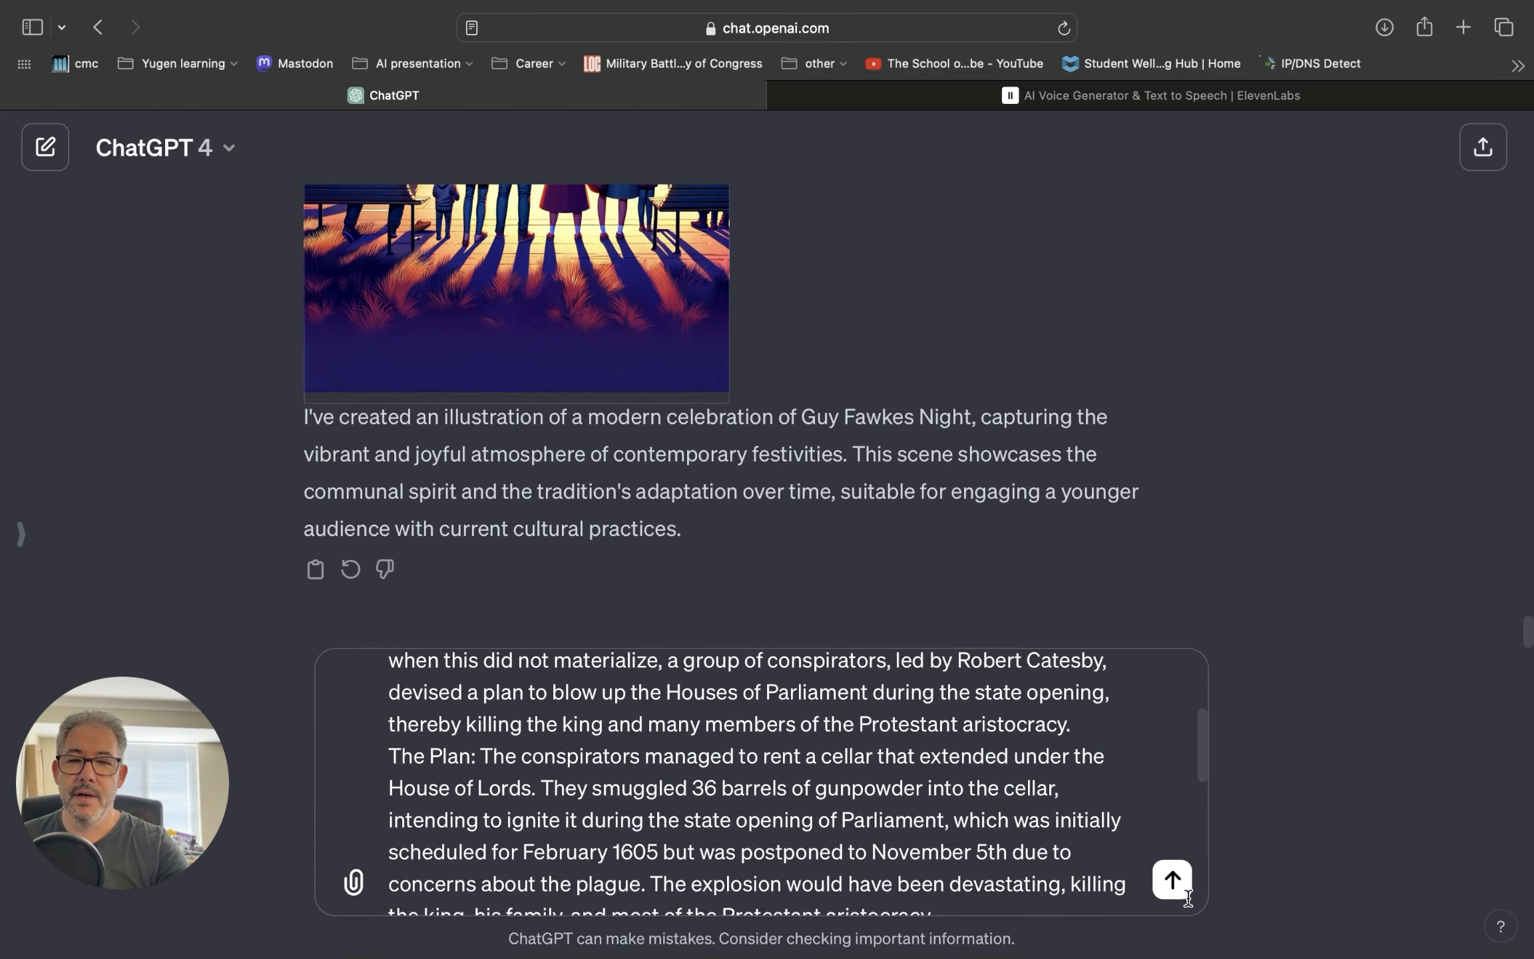
click(1172, 880)
Download the generated fireworks image of the modern Guy Fawkes celebration
scroll(898, 591, up, 15)
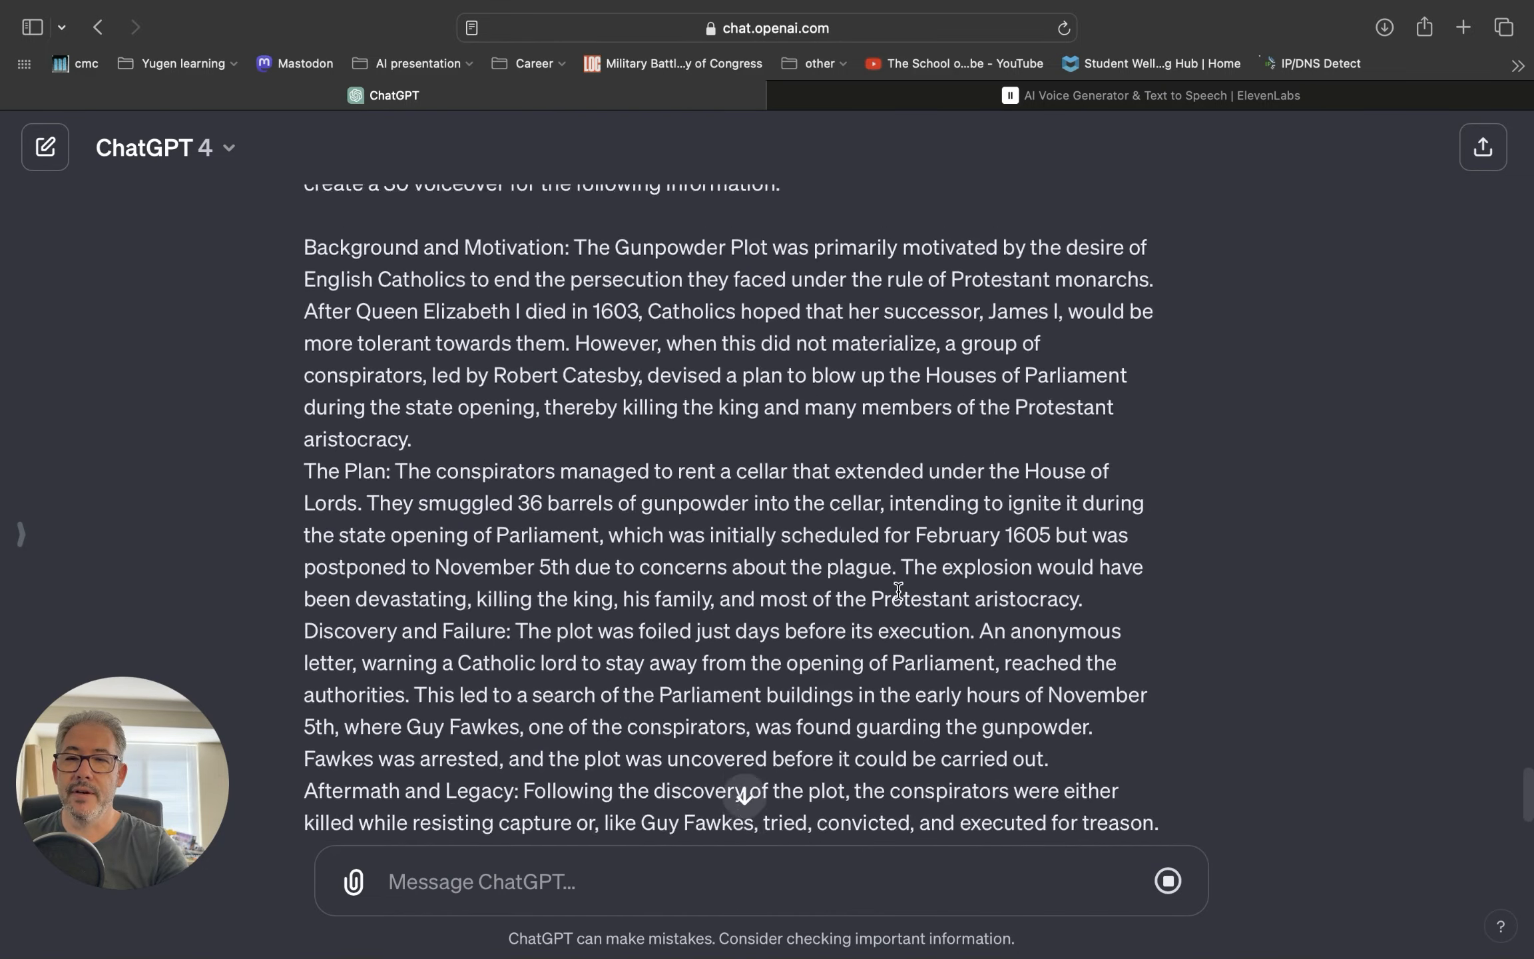
scroll(362, 320, up, 3)
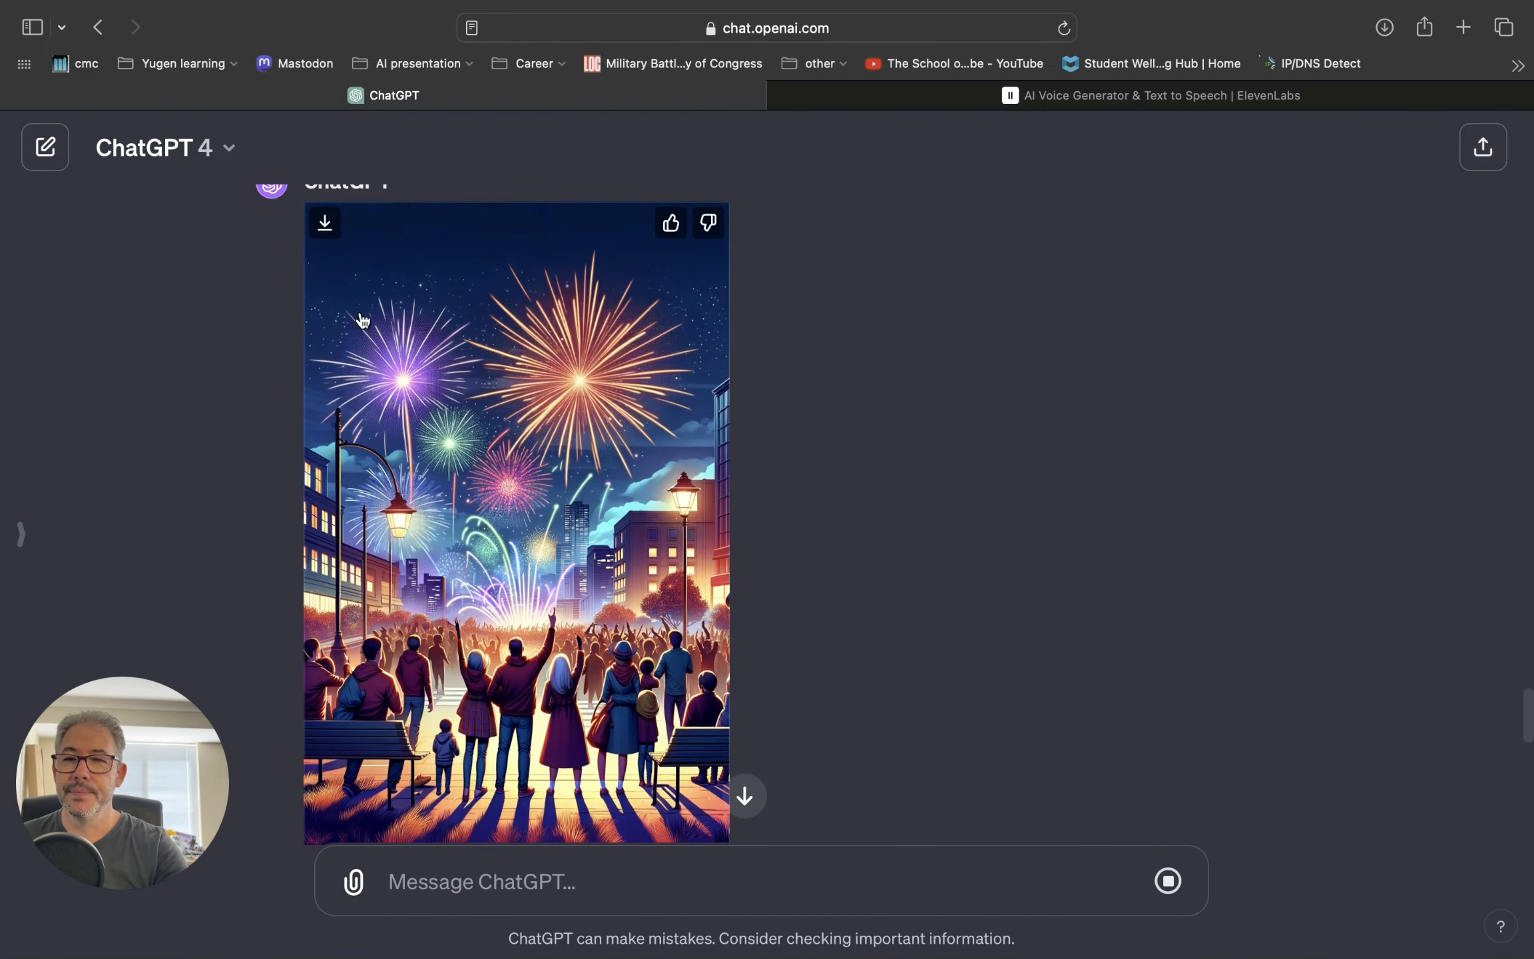
click(326, 230)
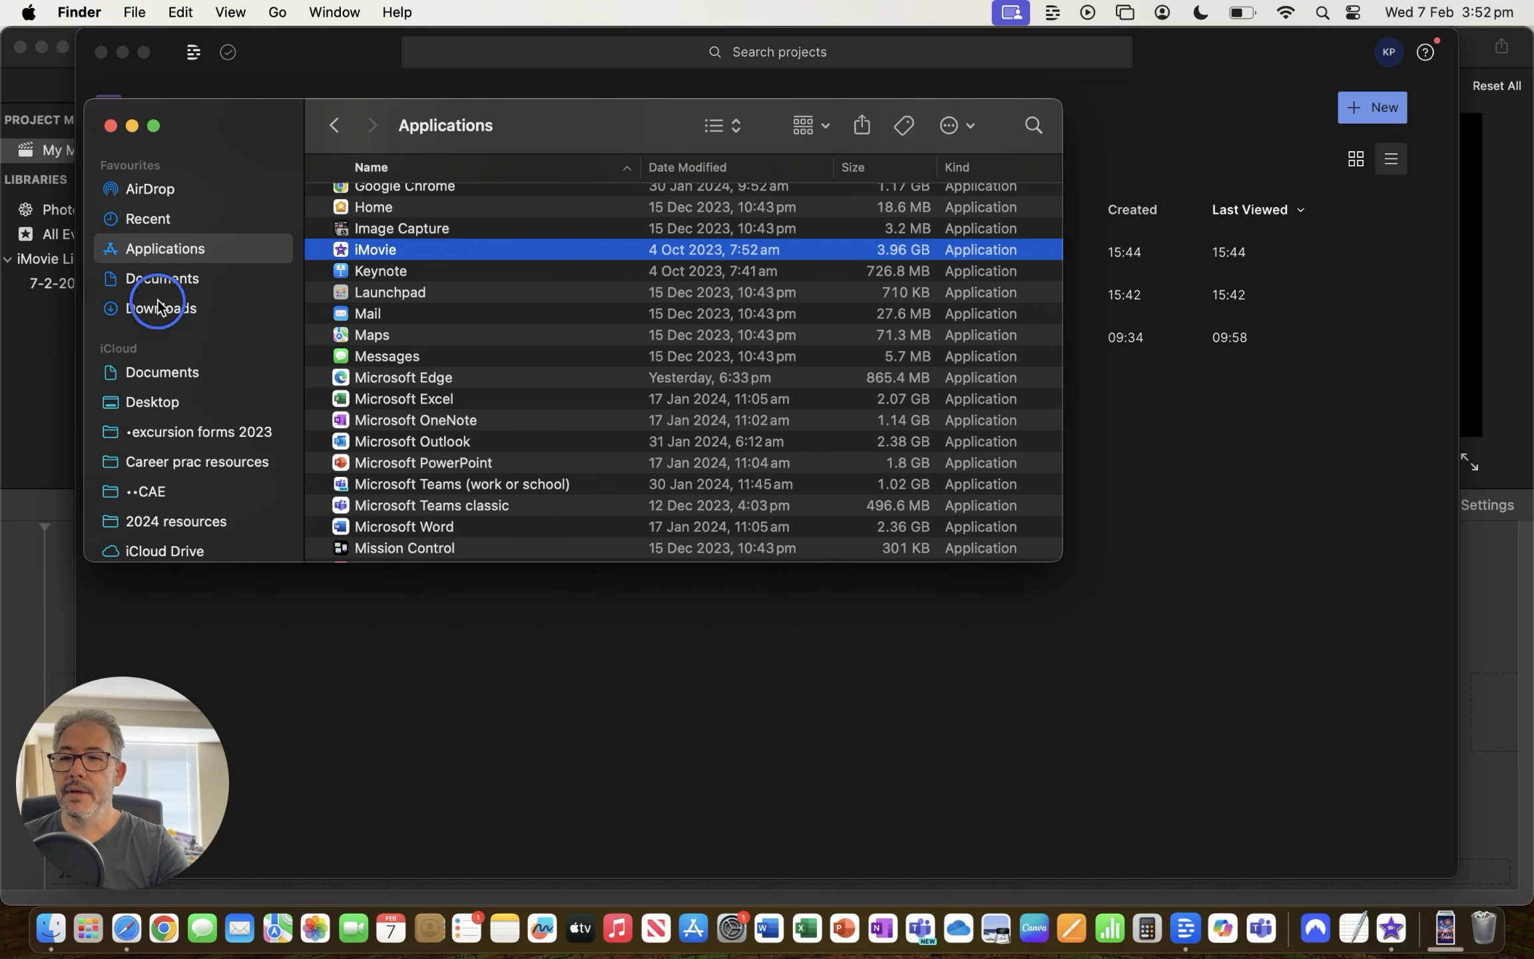
Move the six DALL·E images in the Downloads folder into the "Guy Fawkes" folder
click(157, 306)
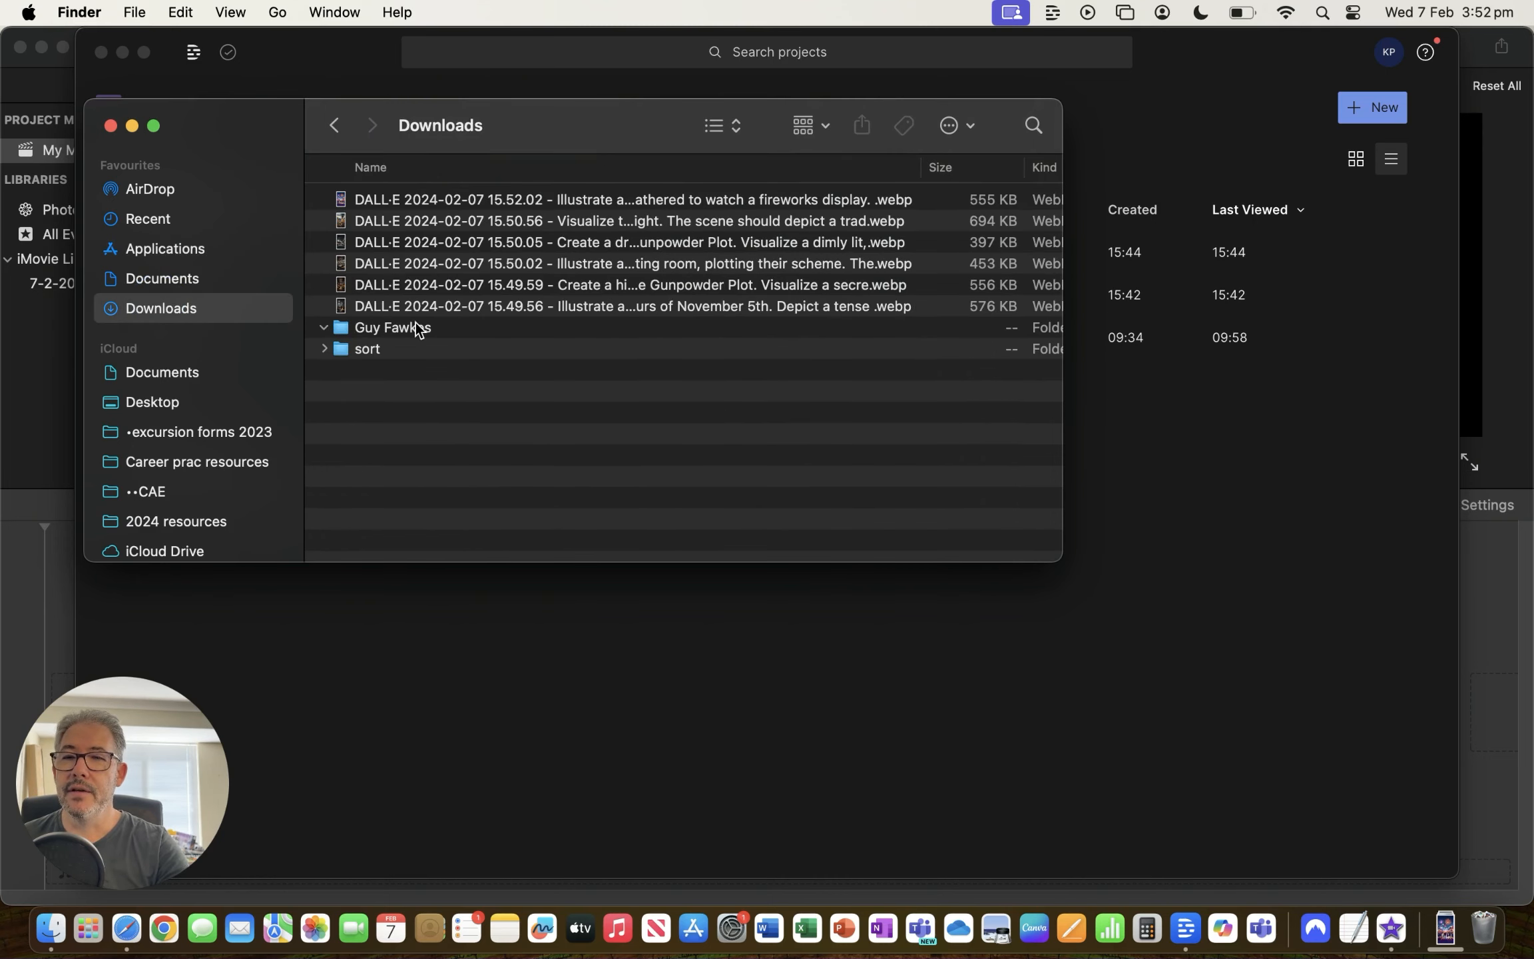
click(432, 308)
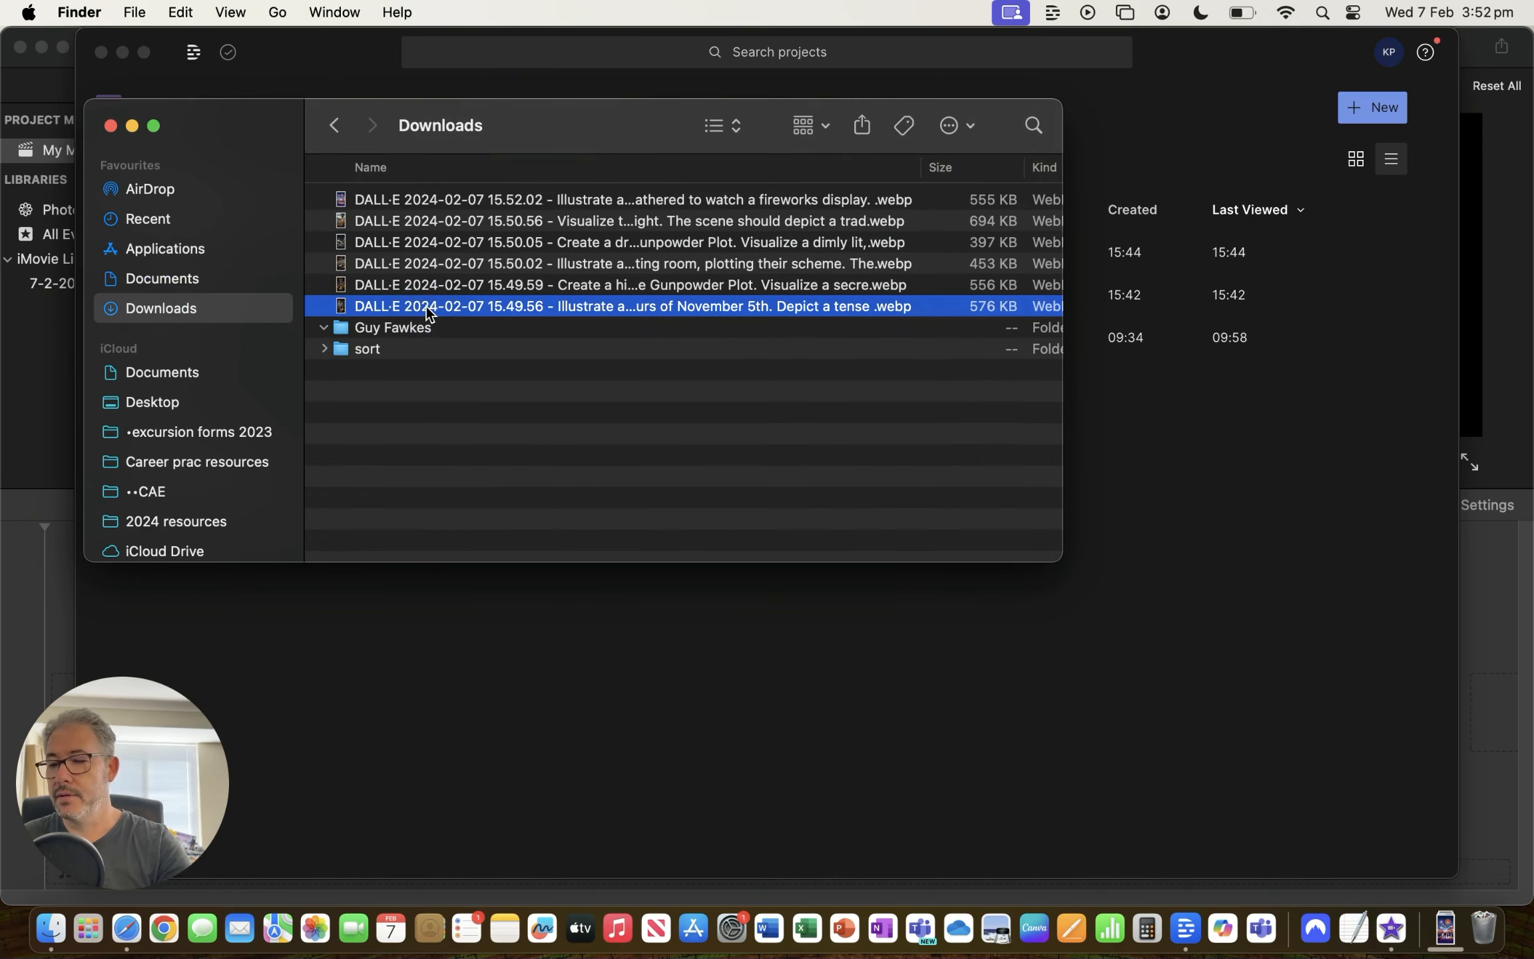
shift+click(412, 200)
drag(341, 305, 339, 328)
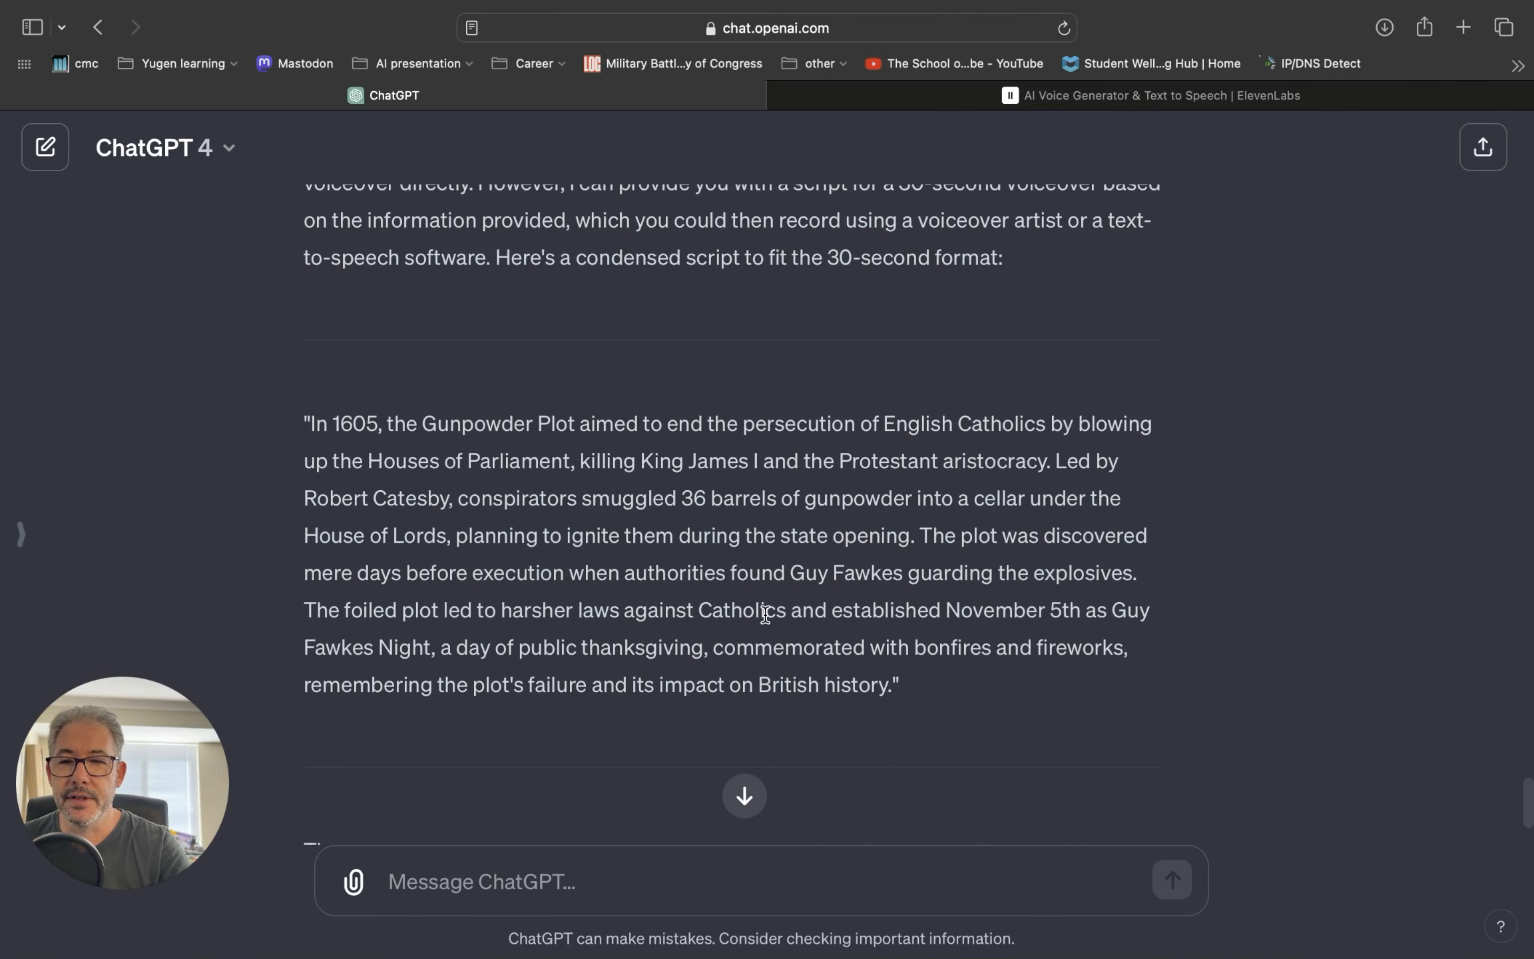
Copy the 30-second voiceover script, switch to ElevenLabs and select the existing text in the speech text box
scroll(846, 673, down, 3)
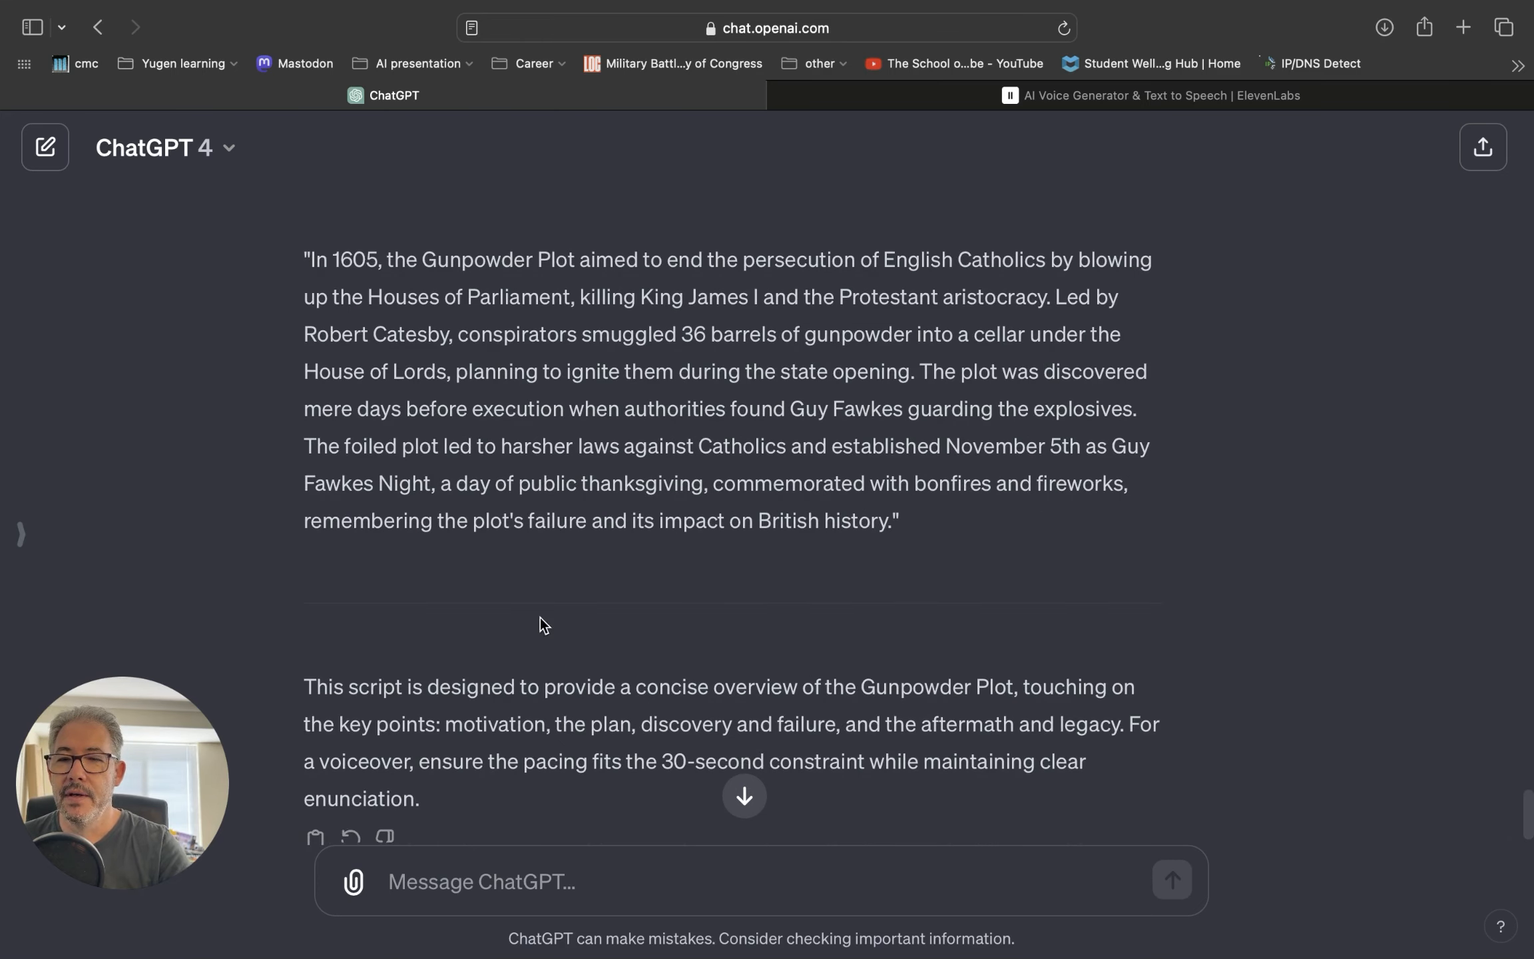
drag(889, 510, 314, 250)
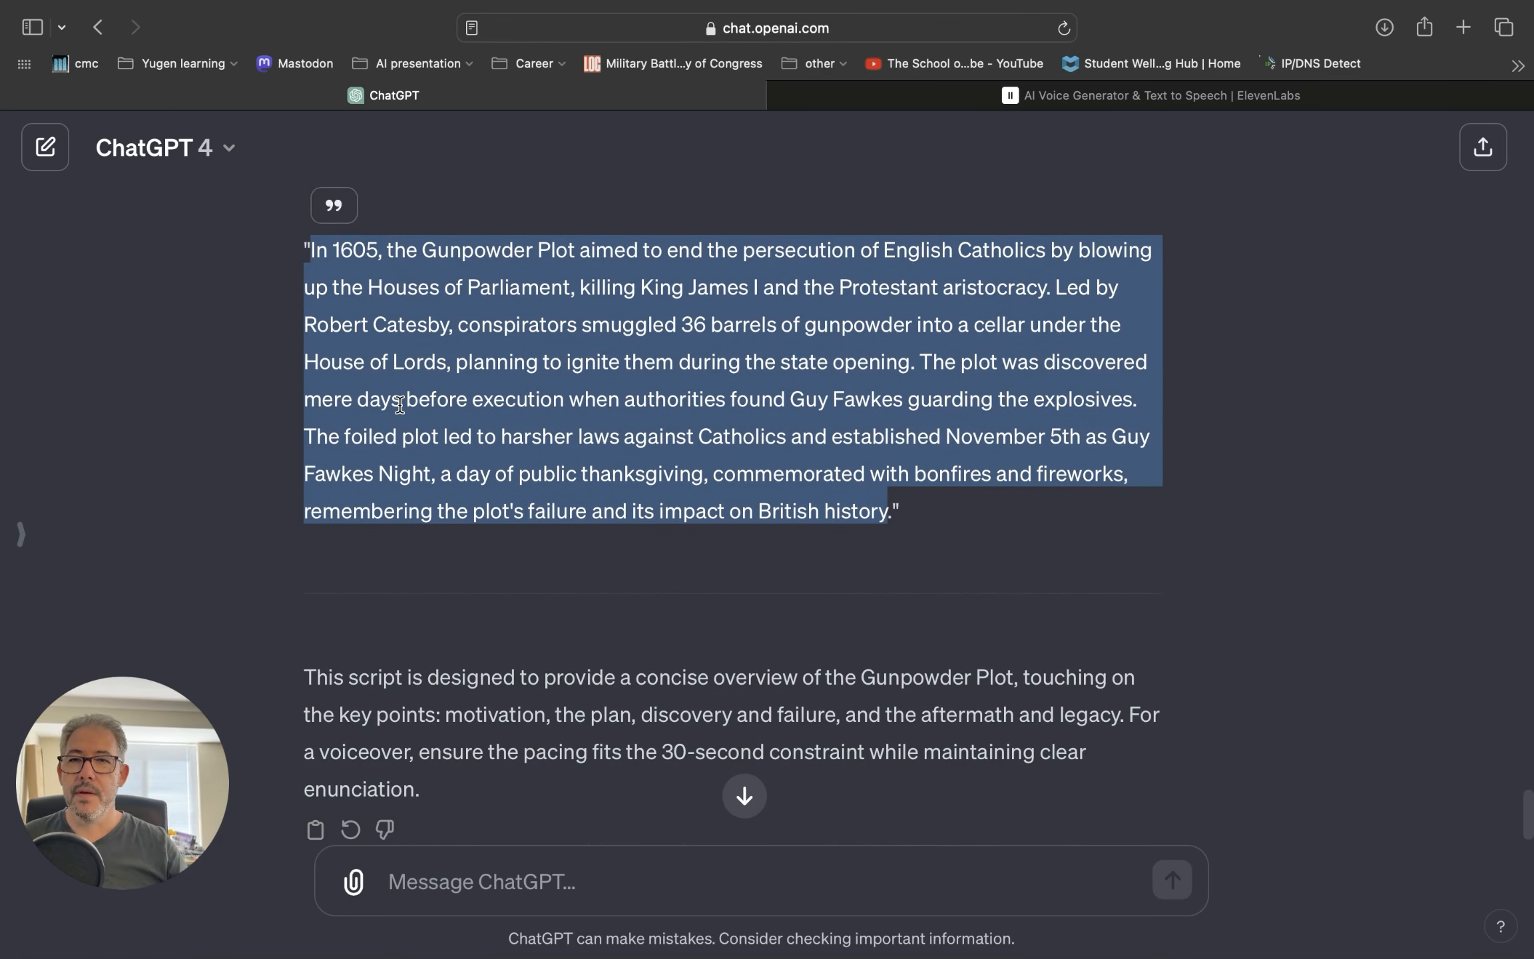
click(1148, 101)
drag(743, 525, 236, 338)
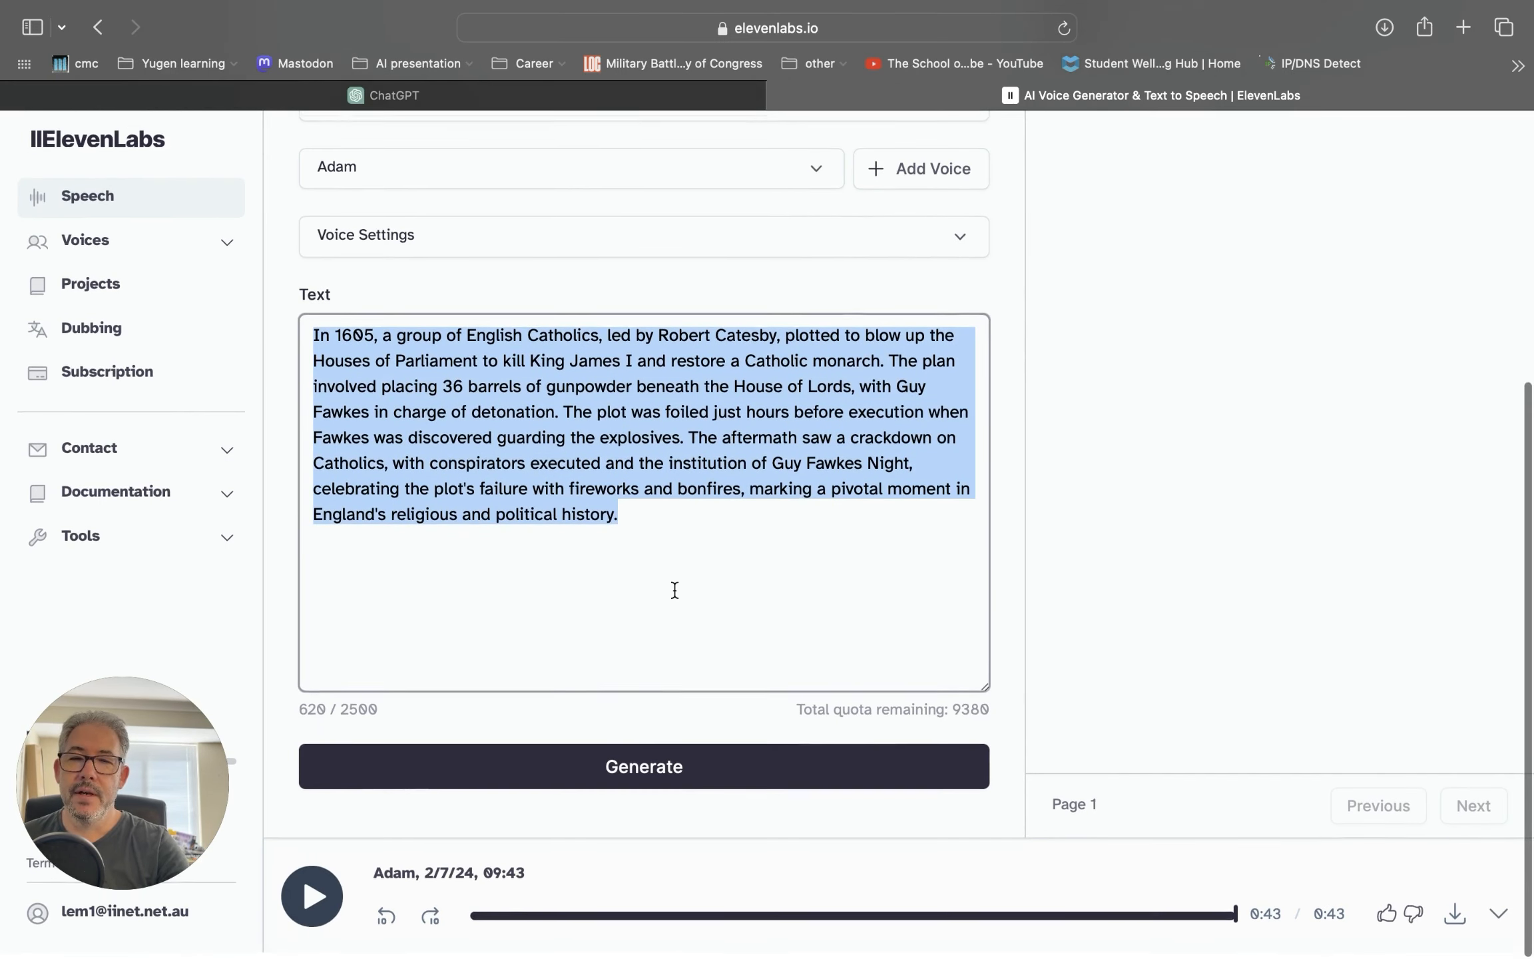
Preview the existing Adam voiceover of the Gunpowder Plot text for a few seconds and download its audio
click(322, 919)
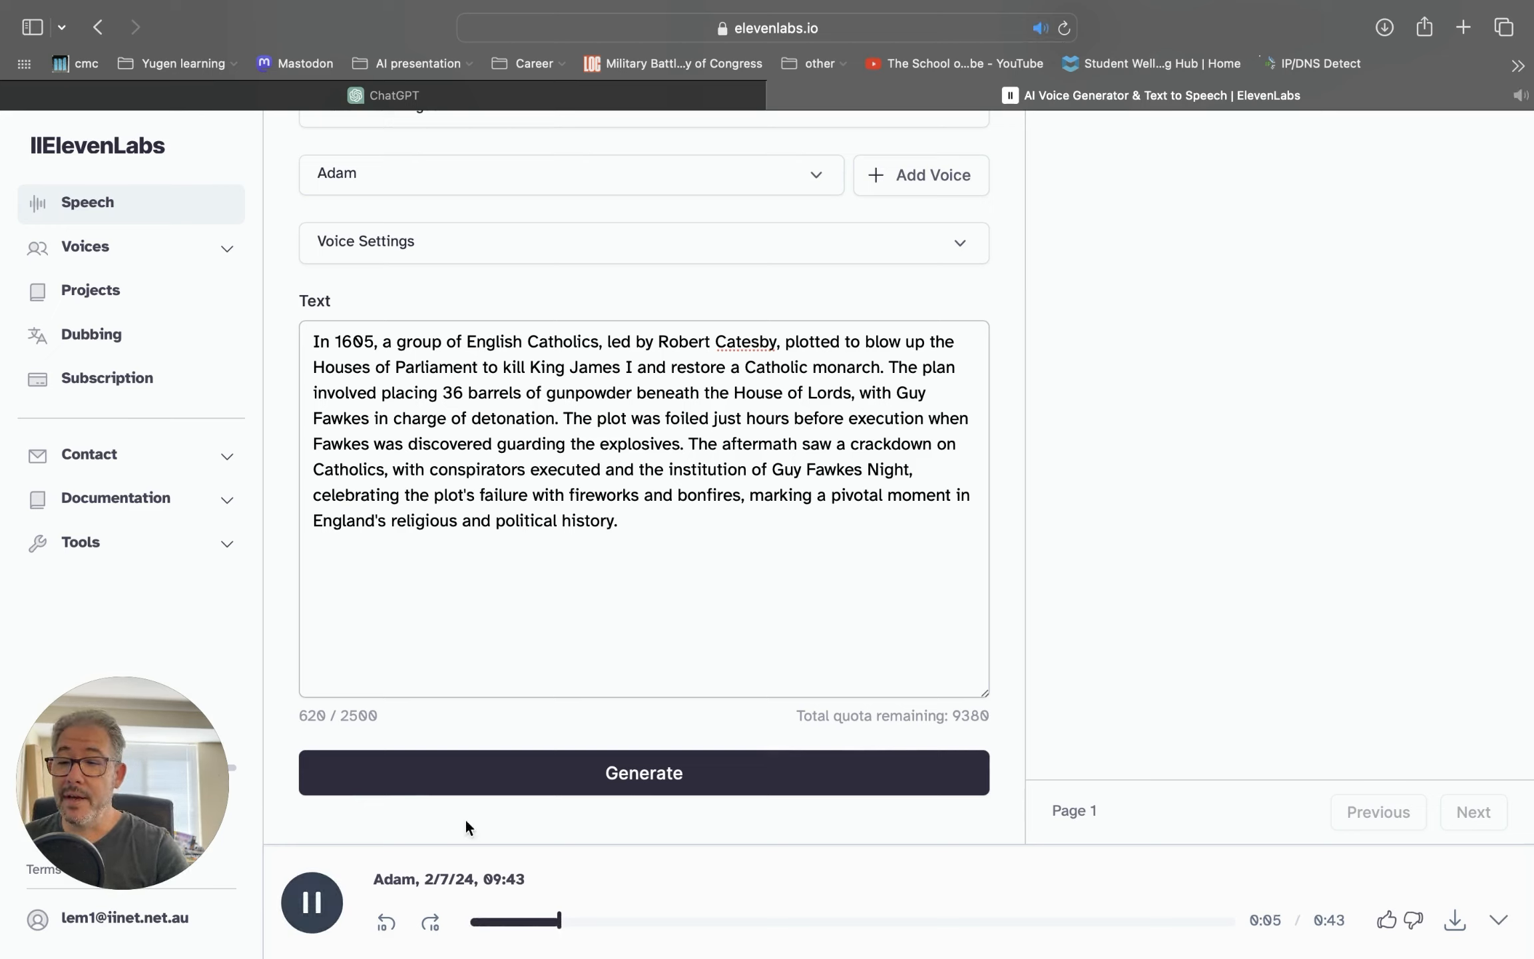
click(312, 905)
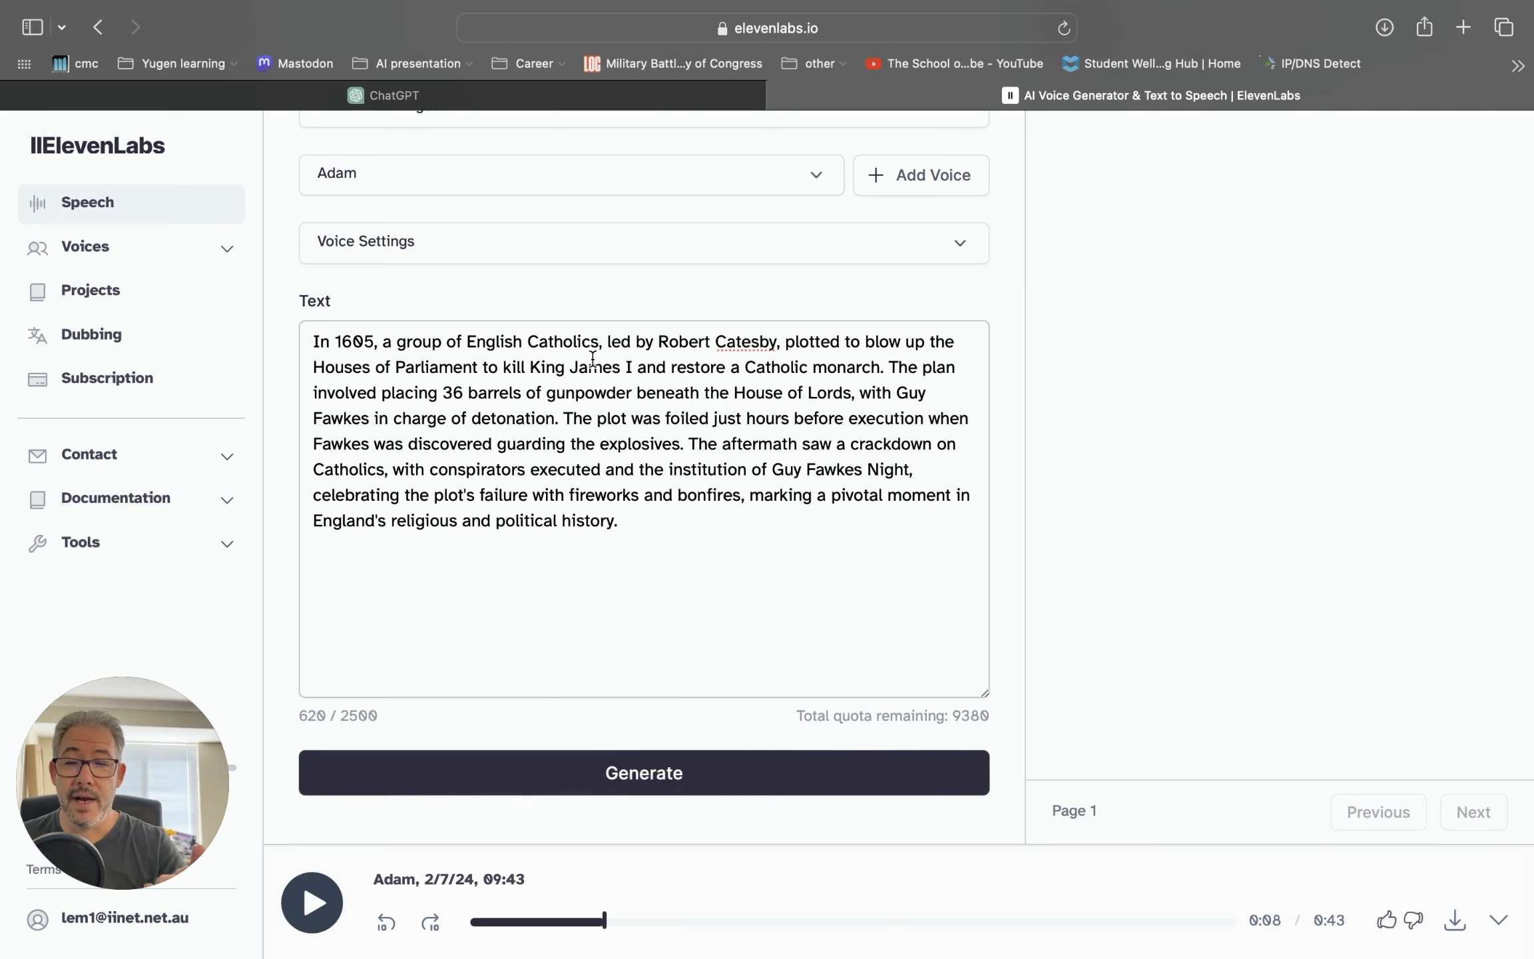
click(1443, 922)
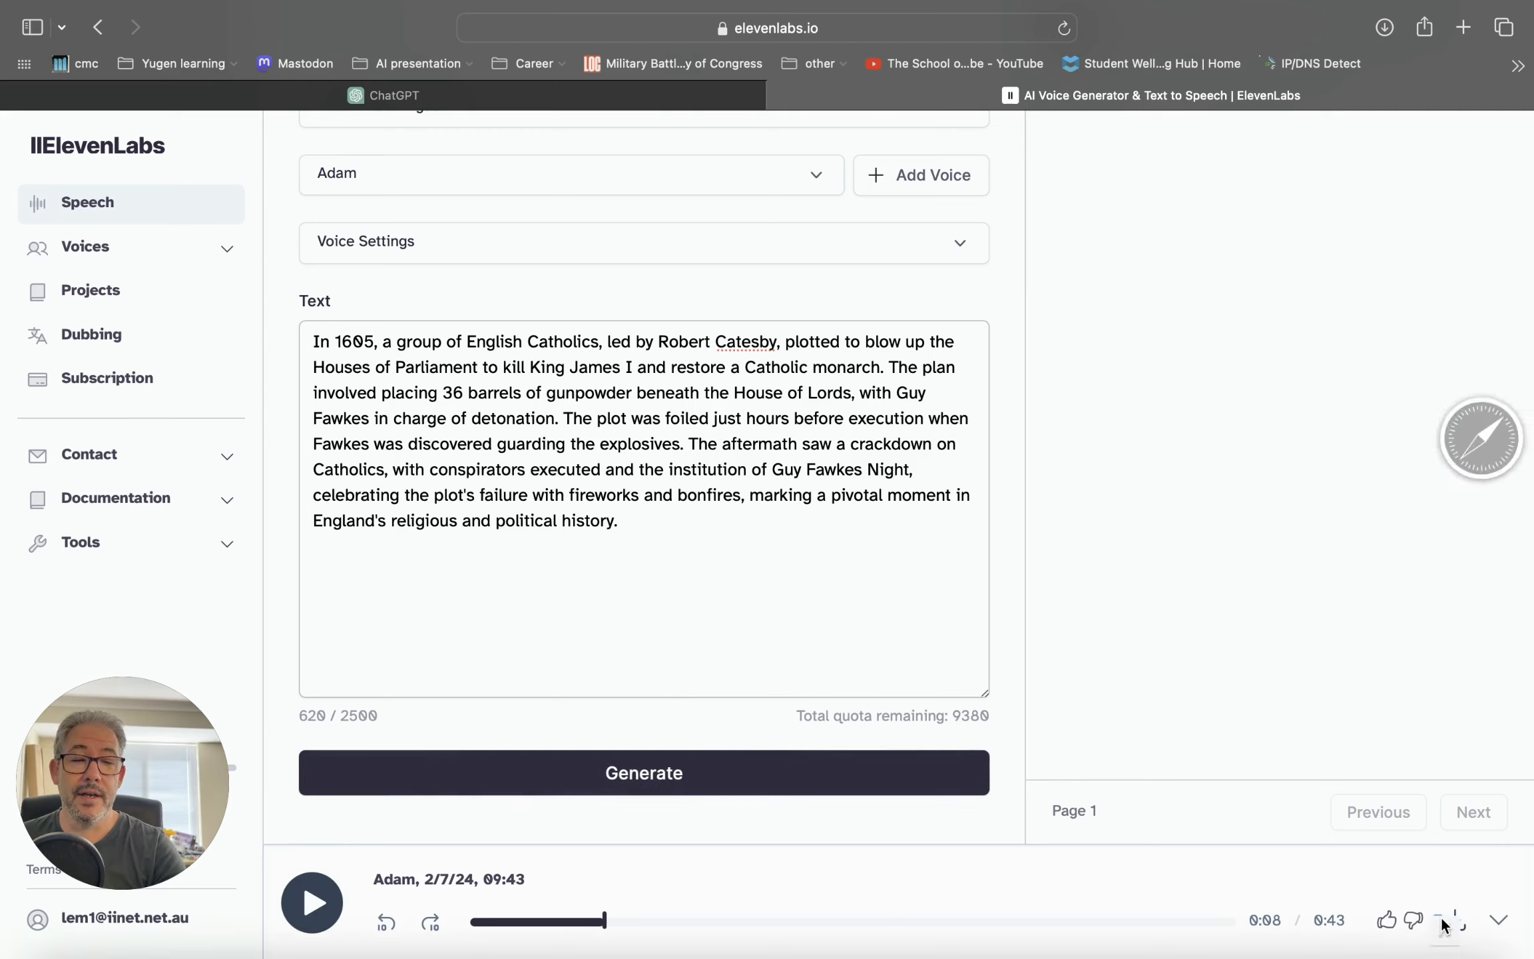
Switch to Finder and move the downloaded ElevenLabs MP3 into the "Guy Fawkes" folder
key(super+Tab)
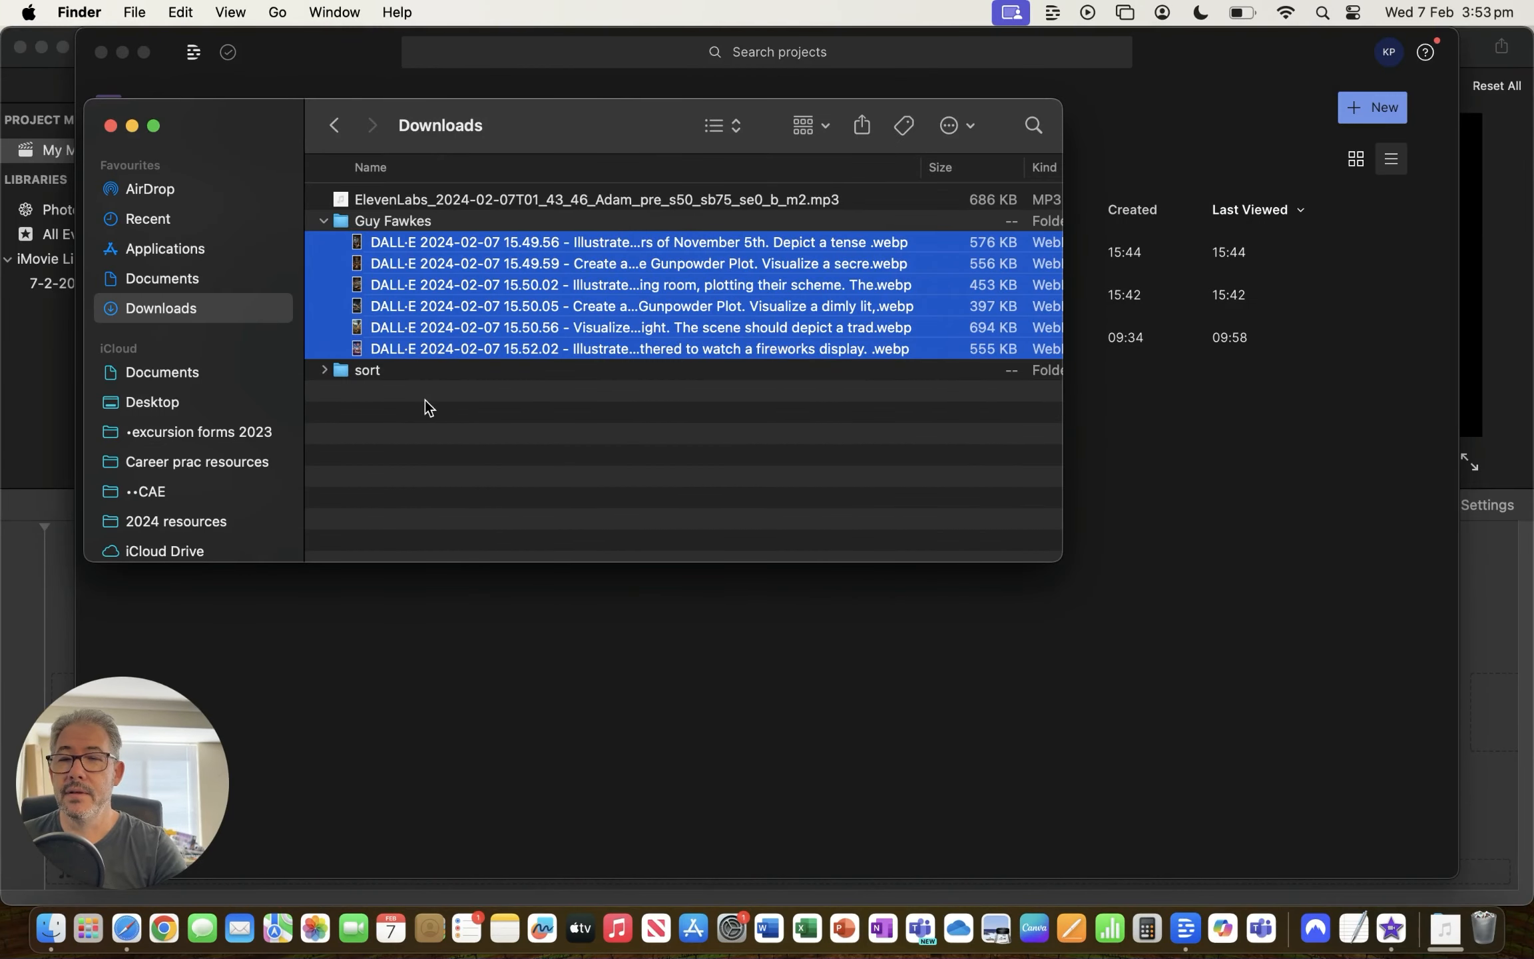
click(426, 403)
drag(407, 199, 388, 227)
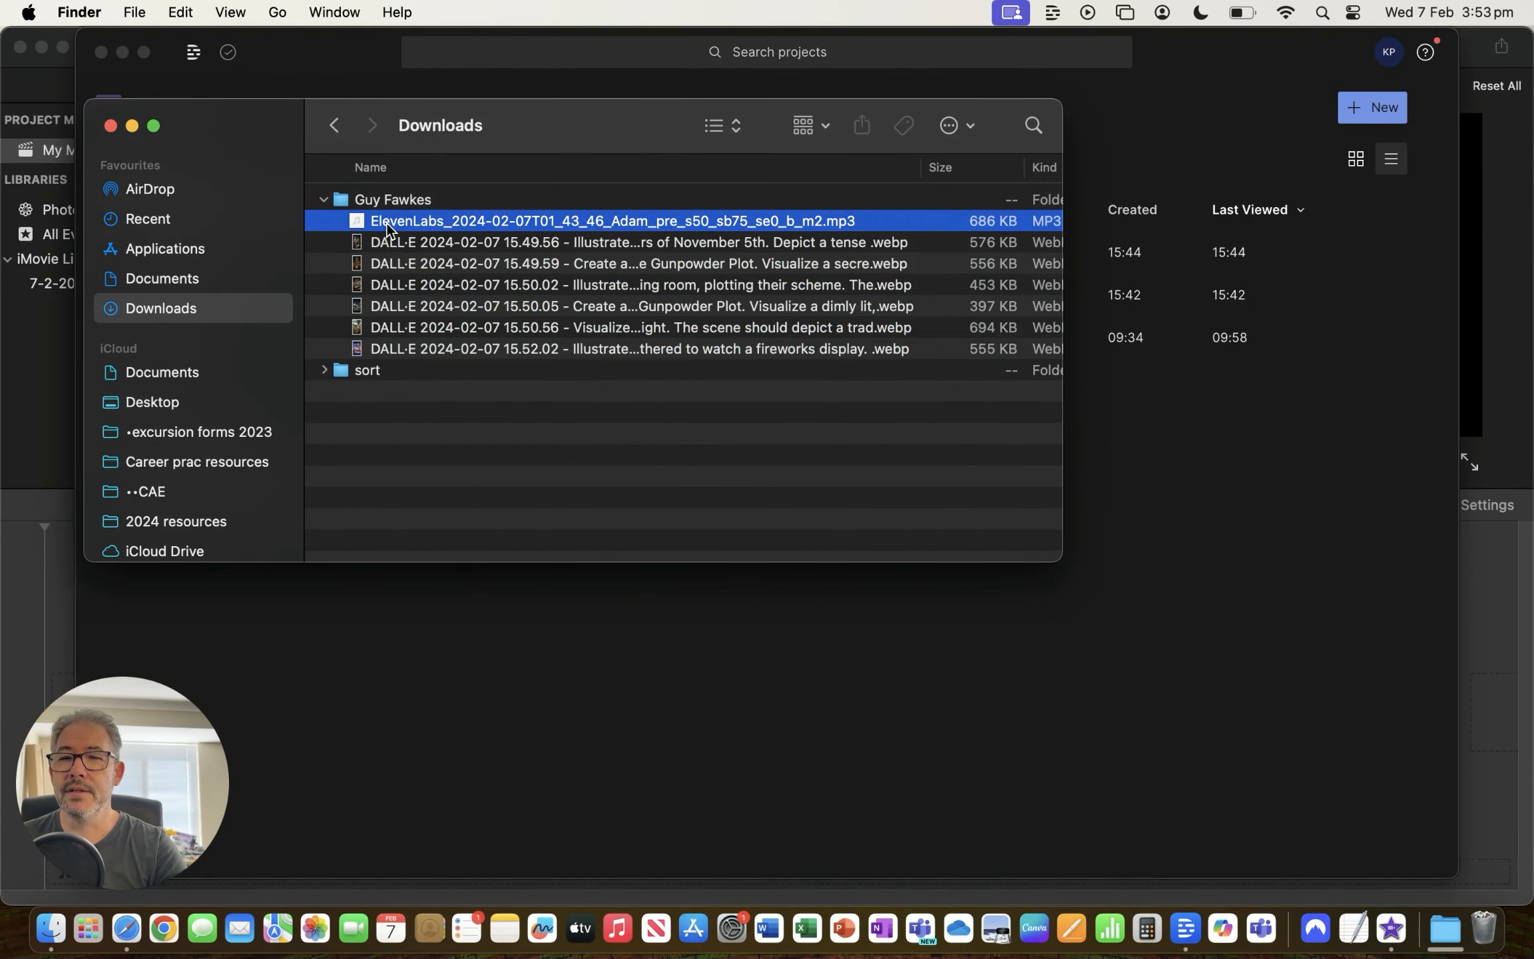
Open iMovie beside Finder and import the "Guy Fawkes" folder's voiceover MP3 and six images into the My Movie project
click(1391, 928)
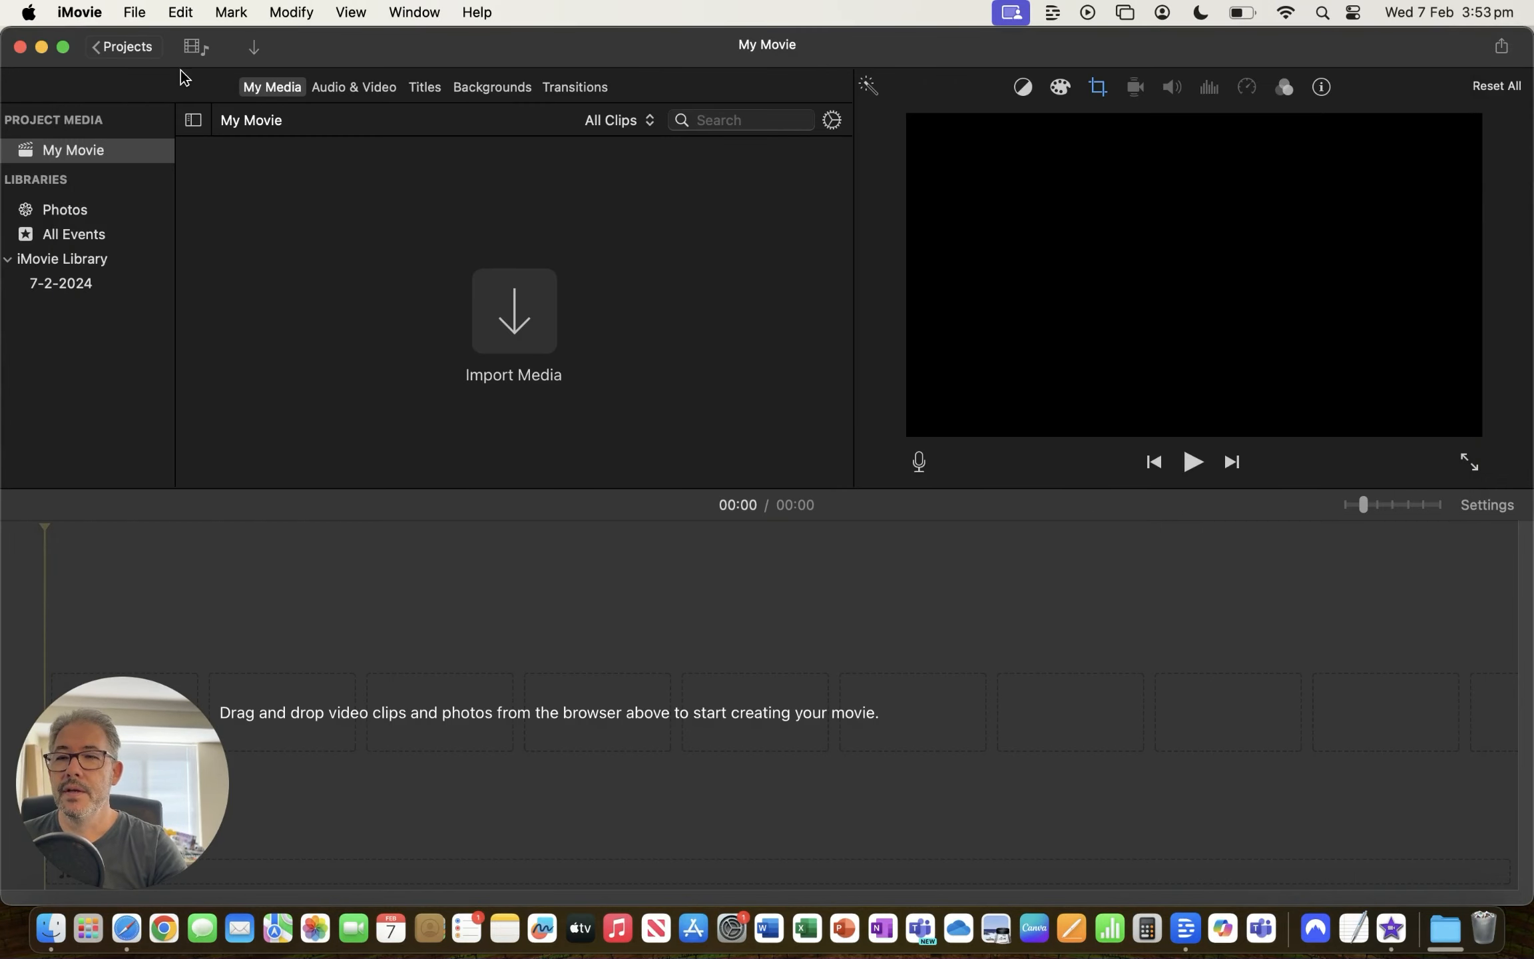
drag(325, 53, 916, 54)
click(445, 329)
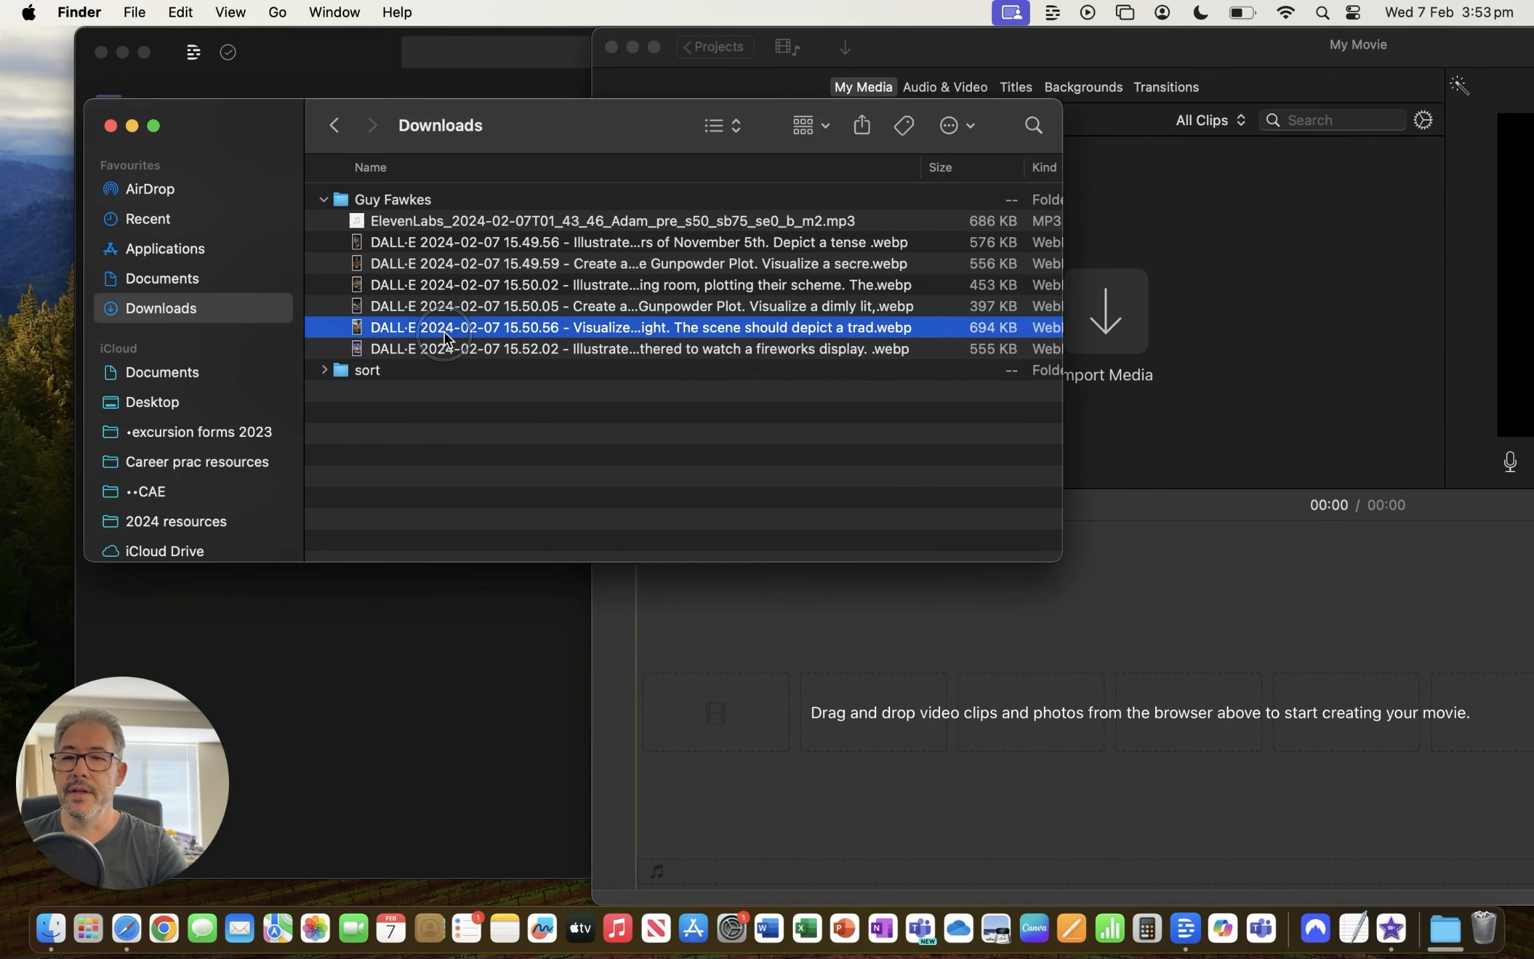
click(331, 511)
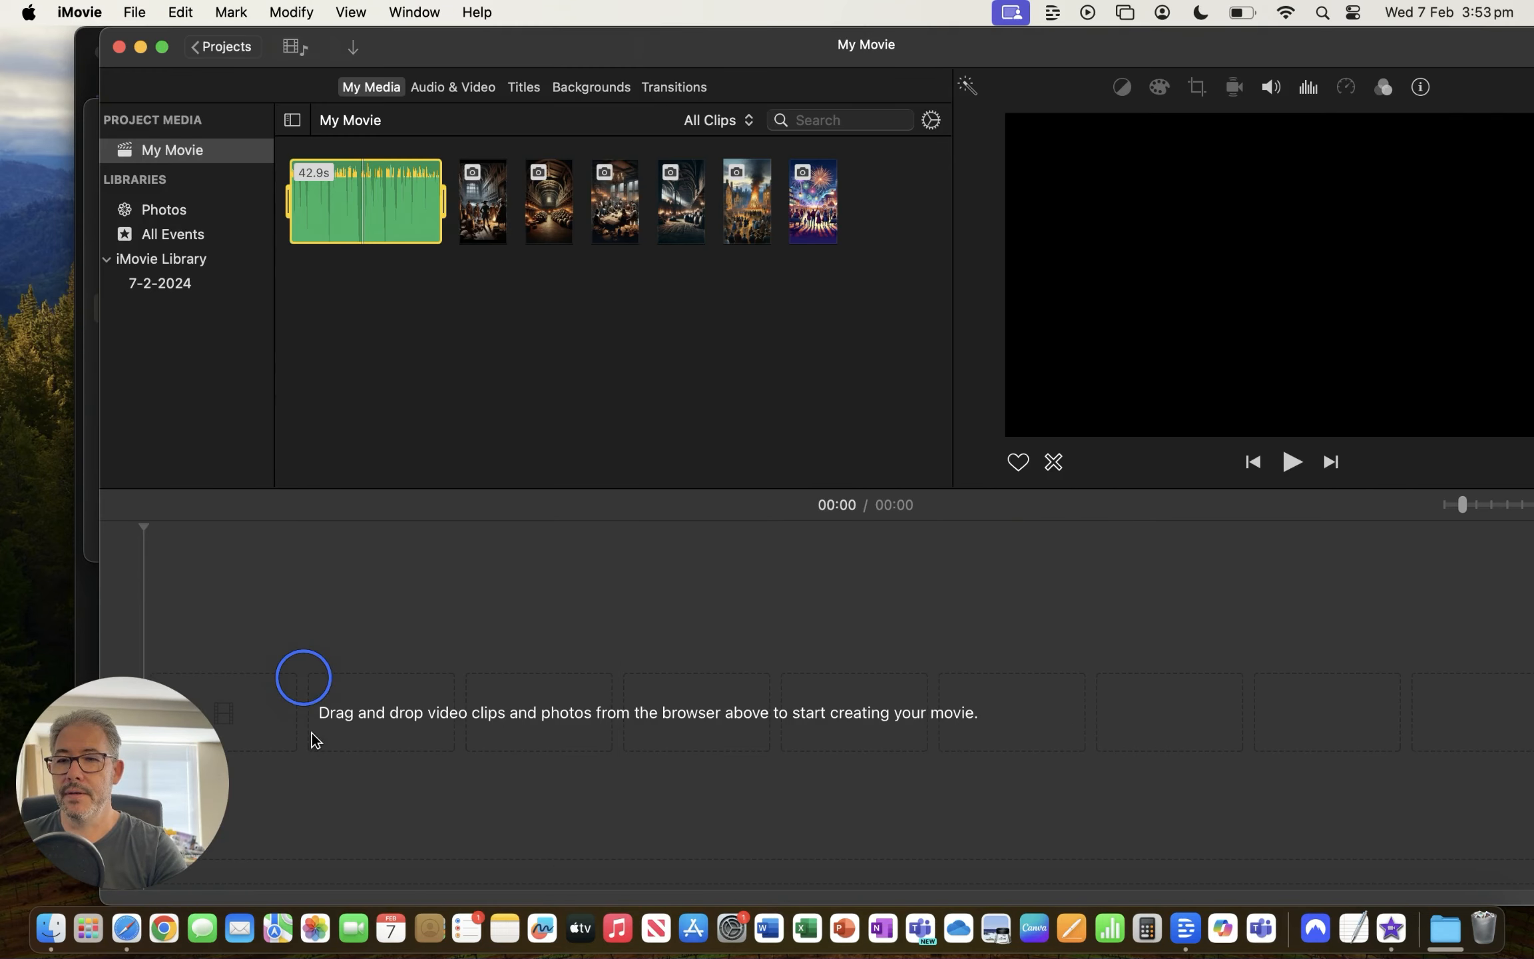
Place the whole ElevenLabs voiceover clip in the empty iMovie timeline as an audio track
click(313, 716)
click(330, 195)
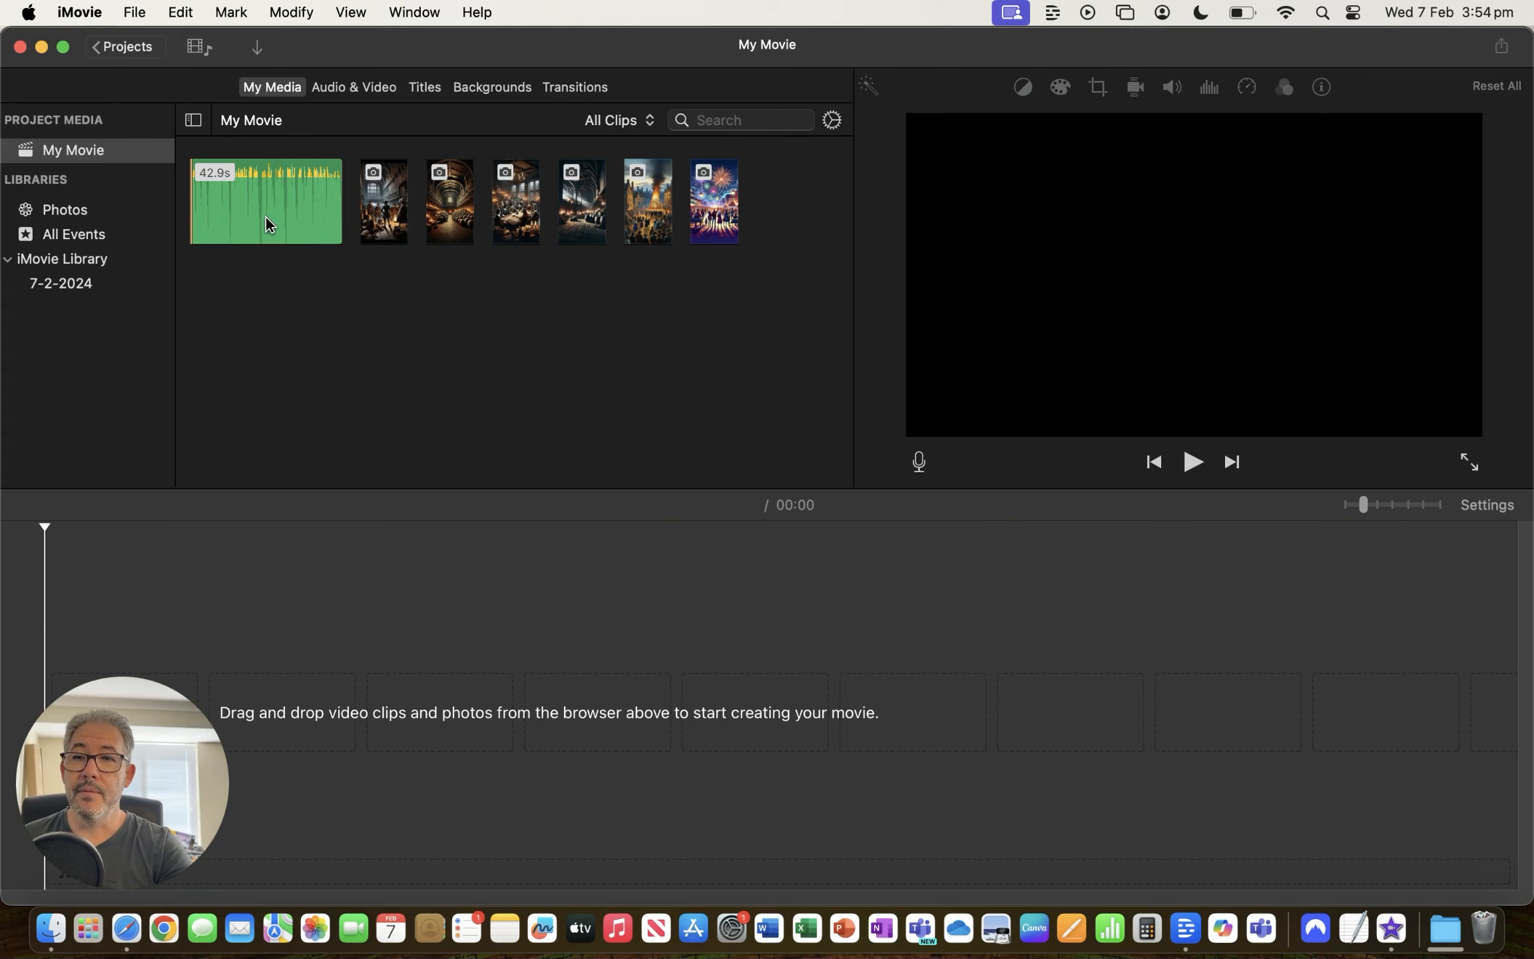
drag(266, 224, 281, 685)
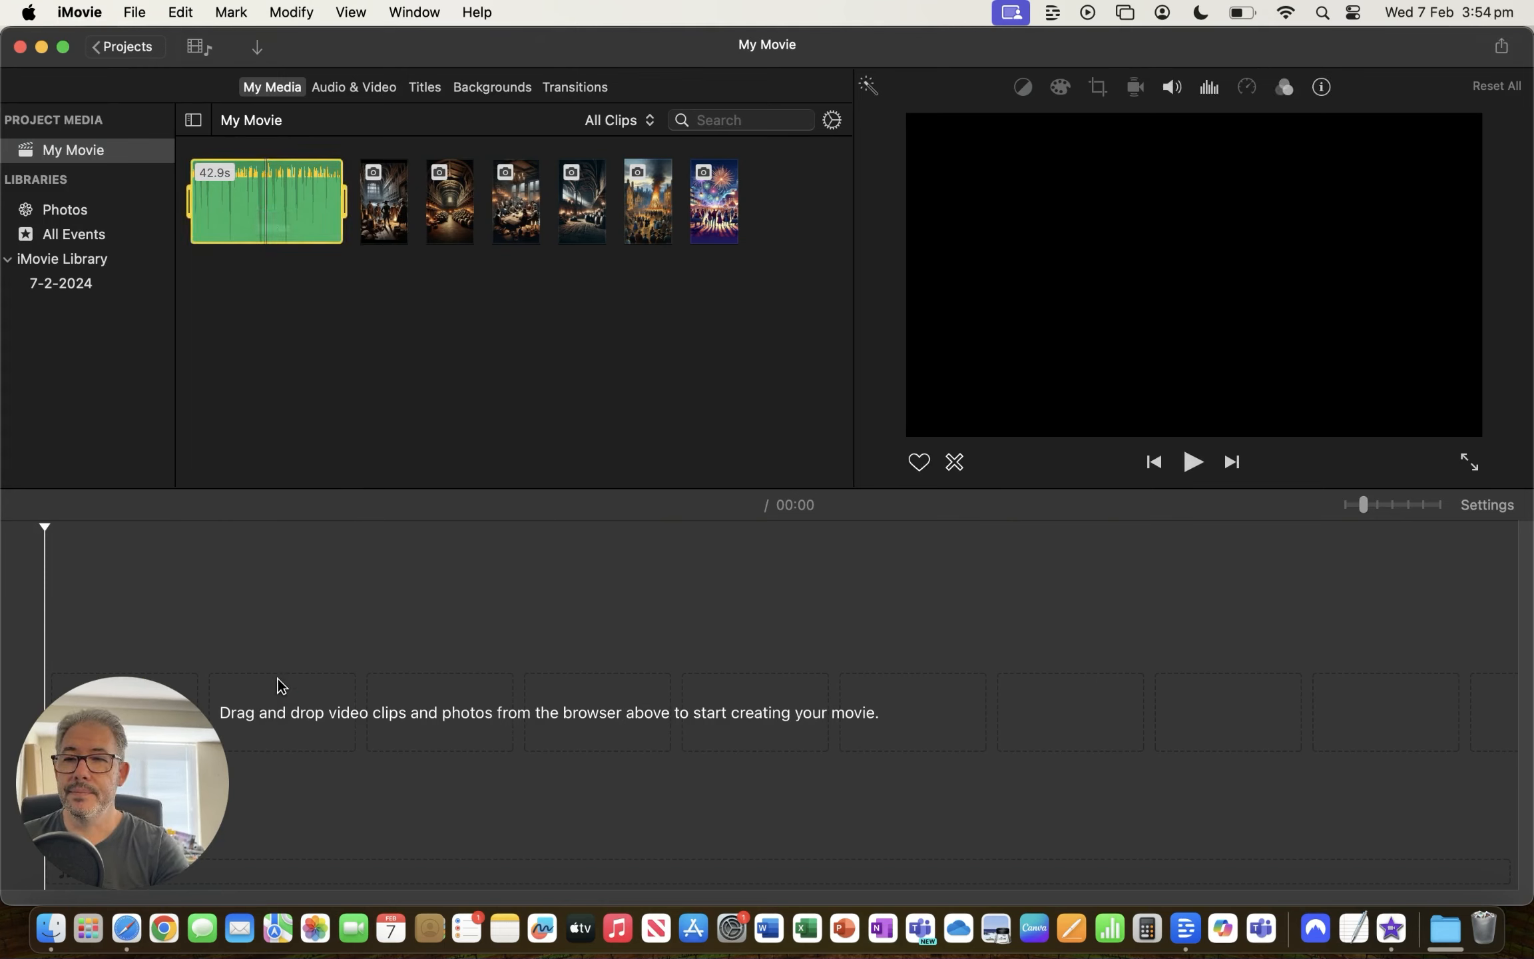
drag(296, 237, 310, 825)
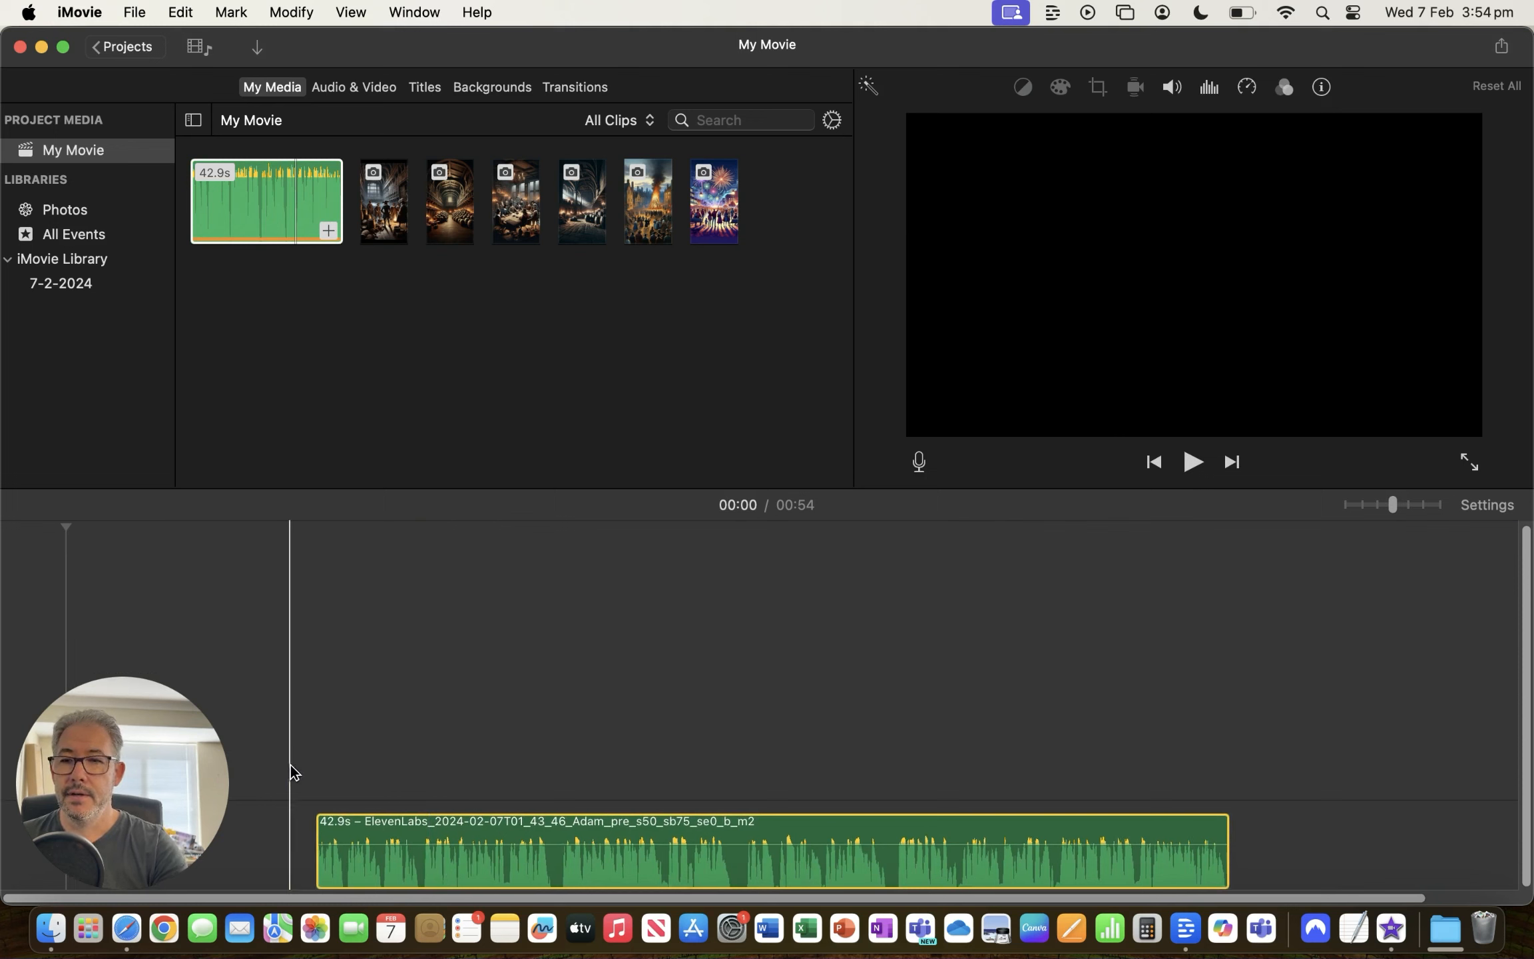
Move the voiceover clip to the very start of the timeline and play its opening to check the position
click(306, 775)
key(space)
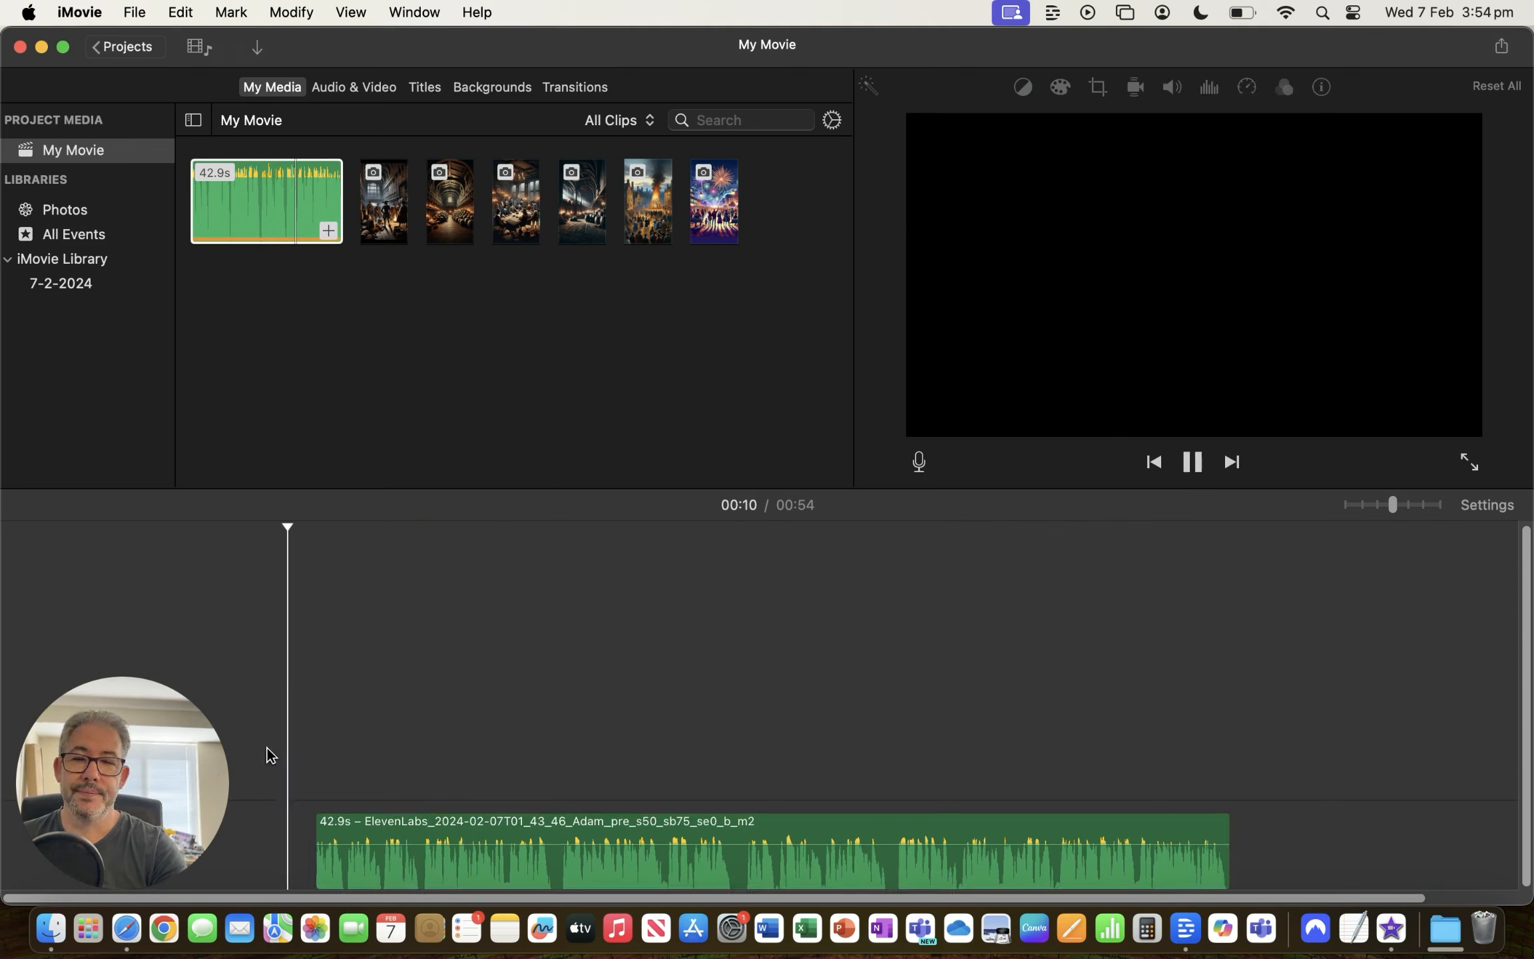
key(space)
drag(410, 875, 201, 872)
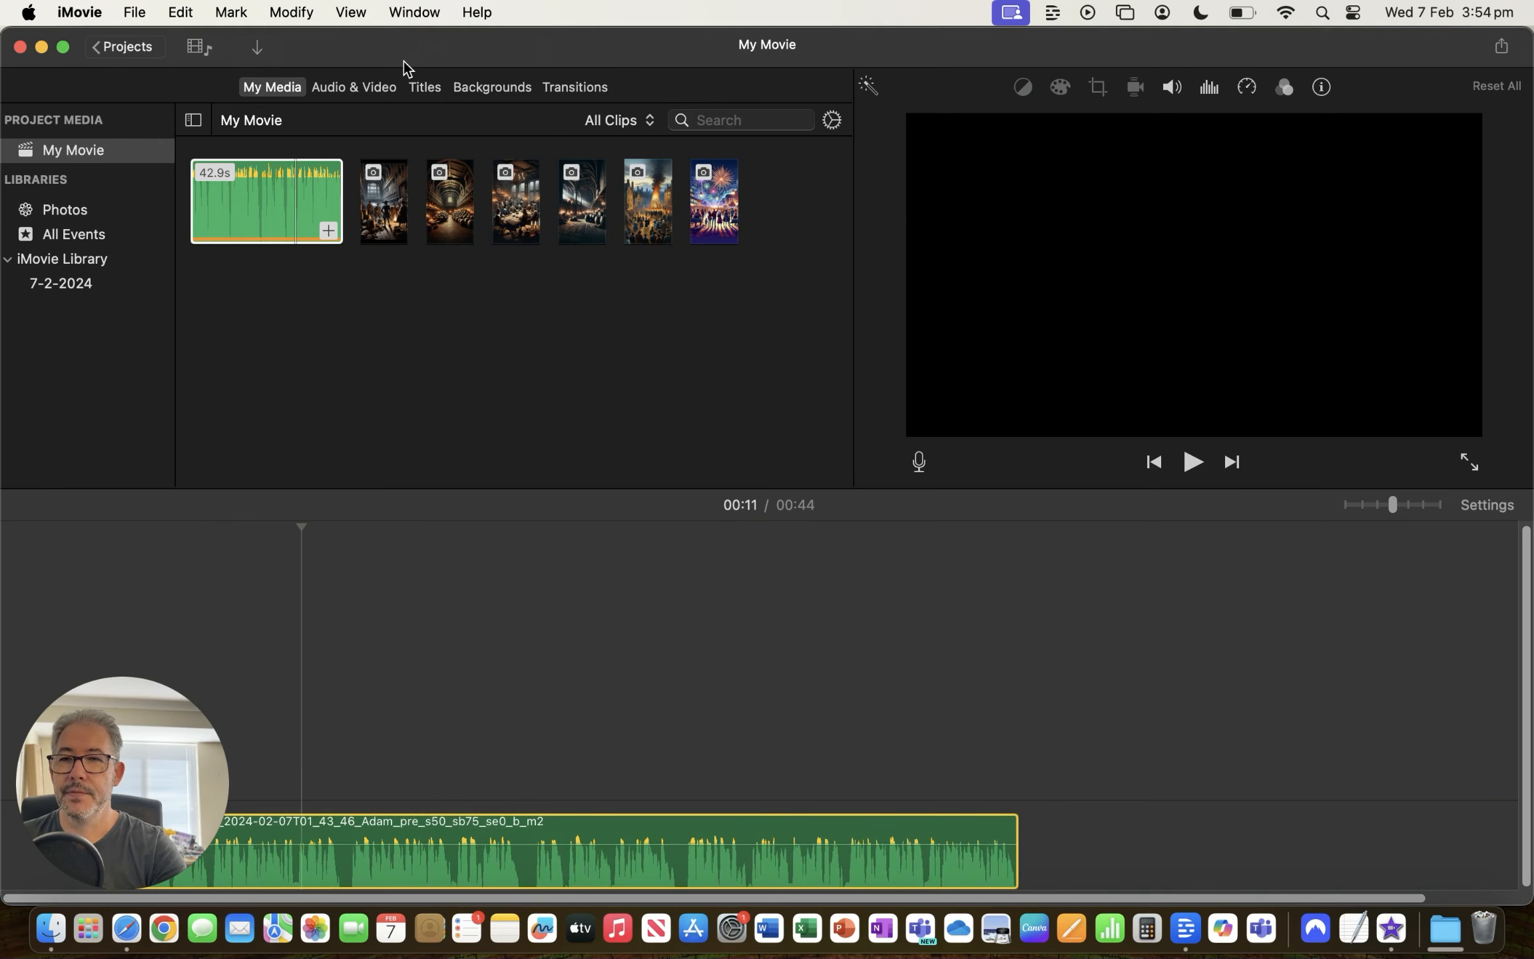
drag(404, 61, 712, 59)
drag(666, 840, 592, 842)
click(380, 531)
key(space)
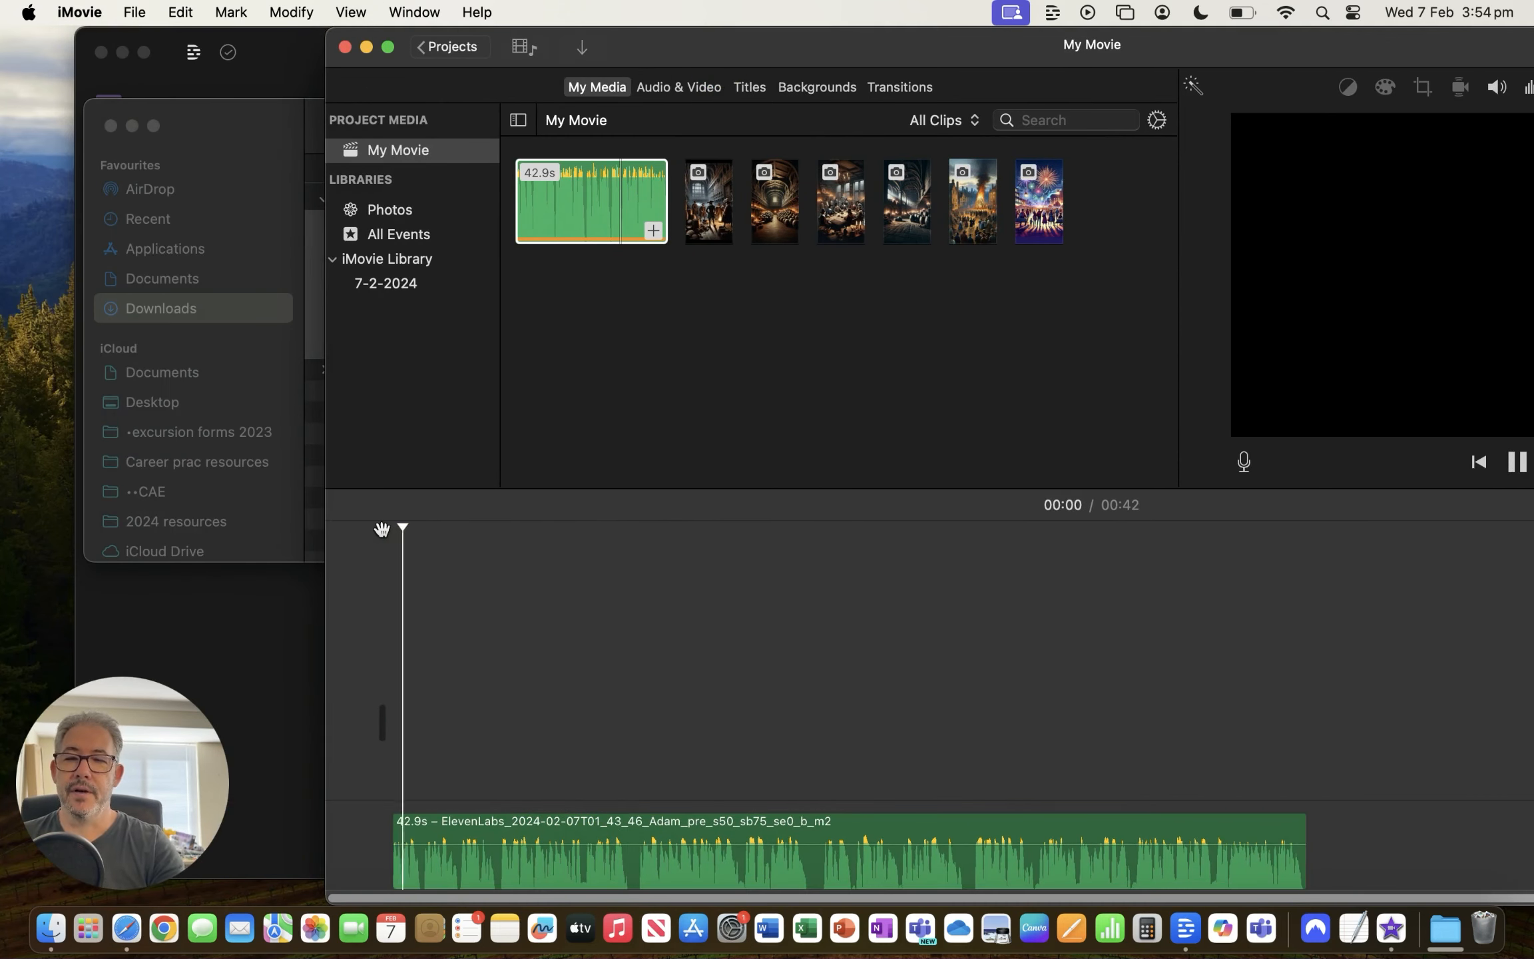
key(space)
Place all six images in the timeline above the voiceover, in the order they appear in the project media
drag(707, 203, 432, 719)
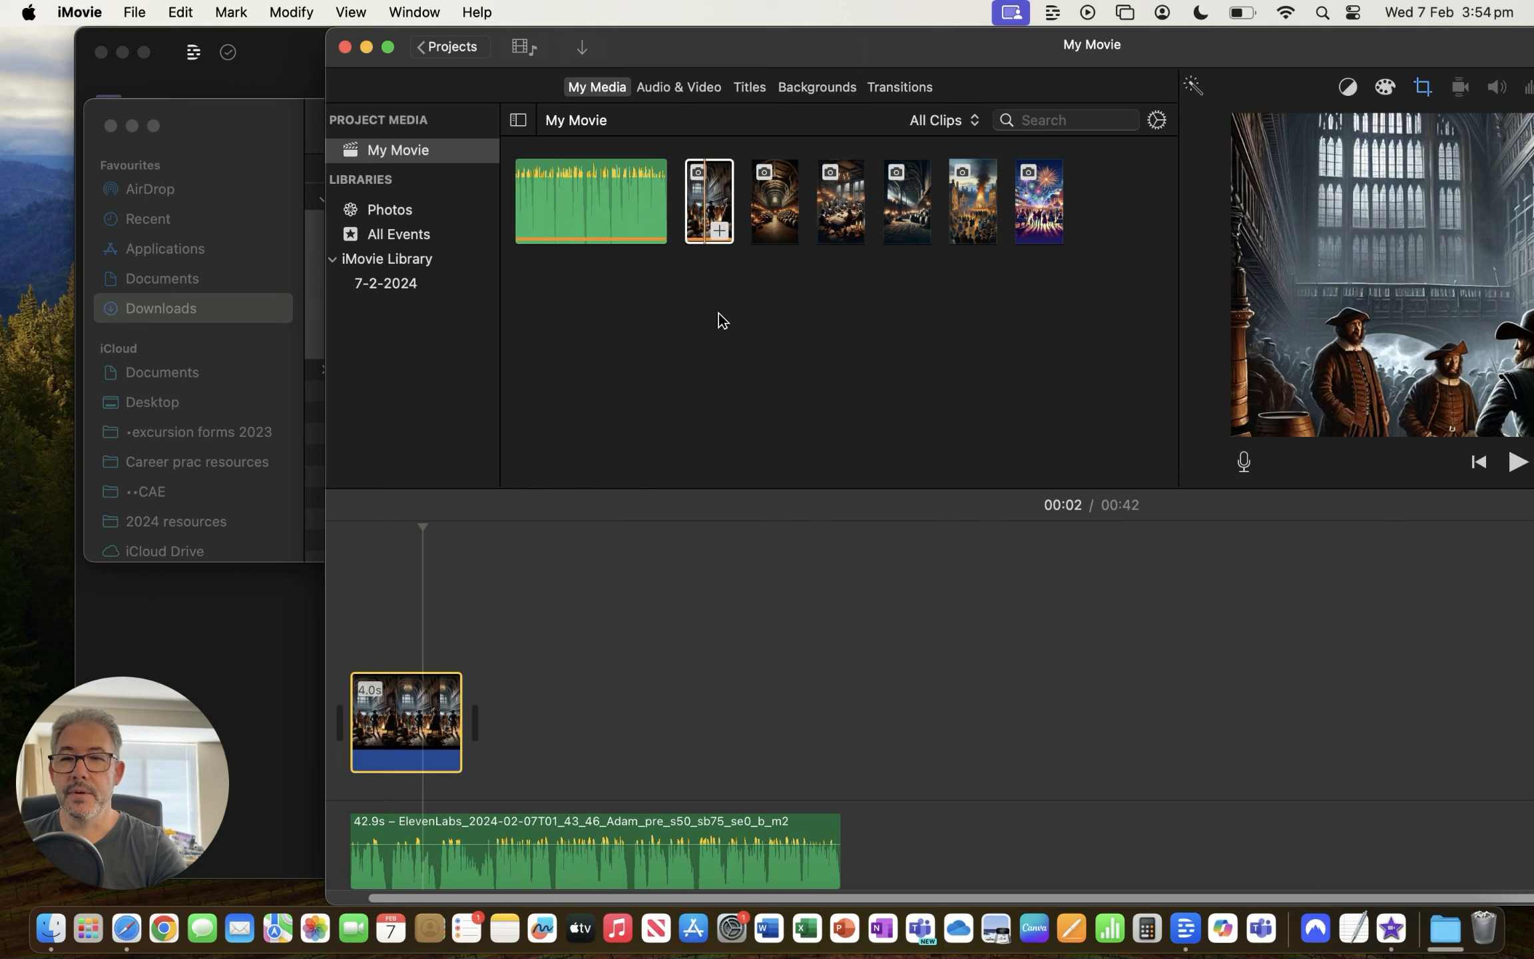
drag(775, 213, 526, 719)
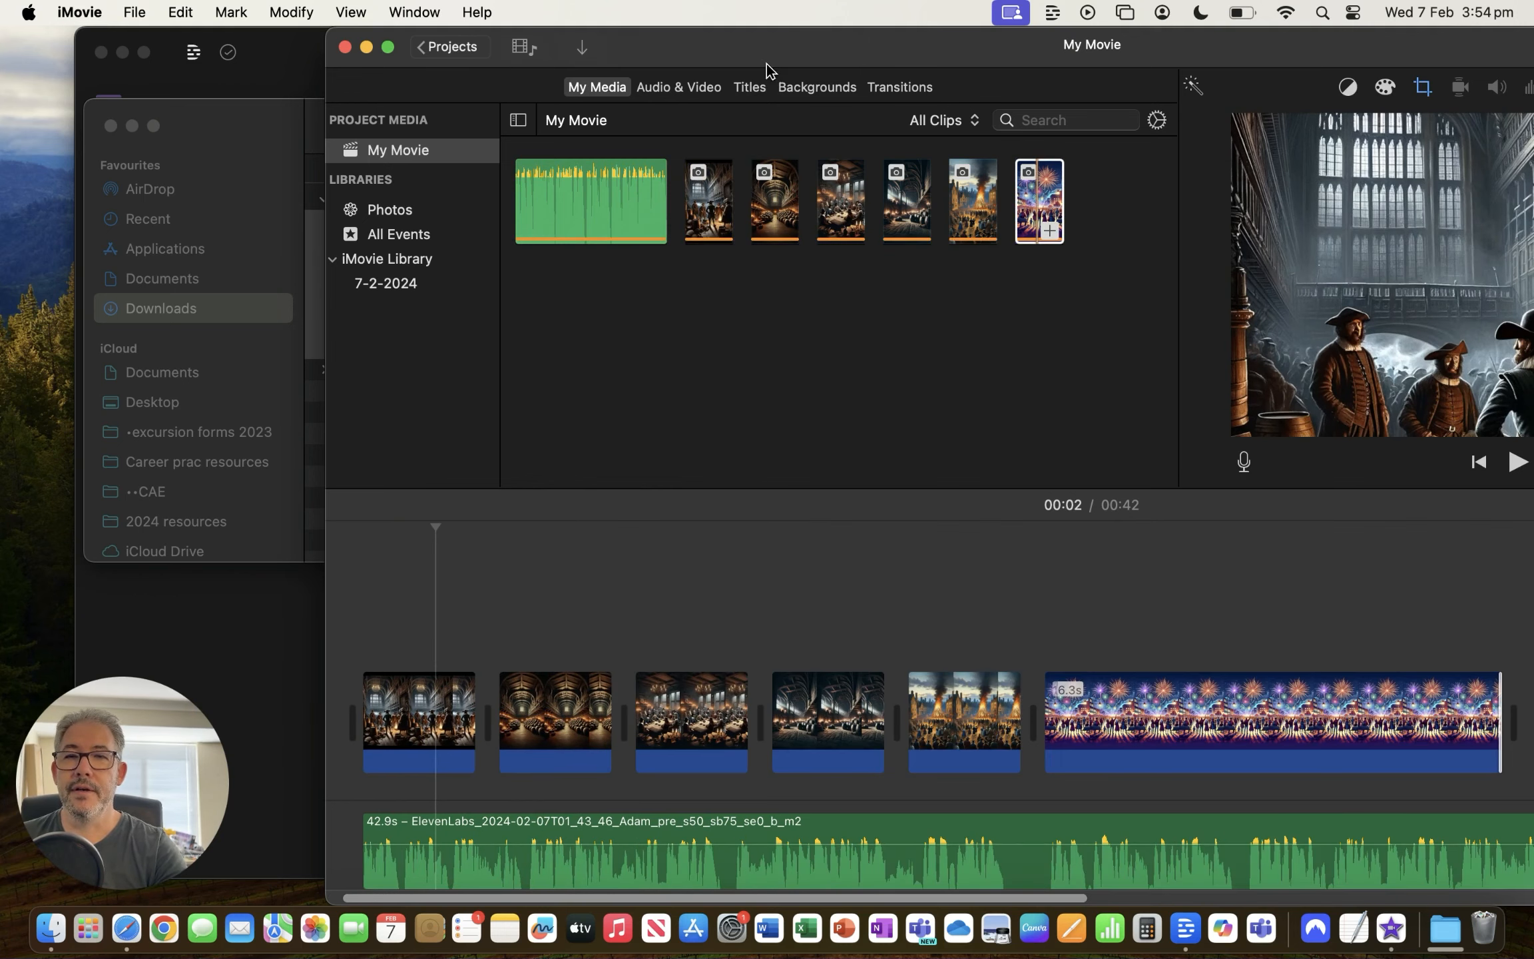
drag(766, 63, 547, 51)
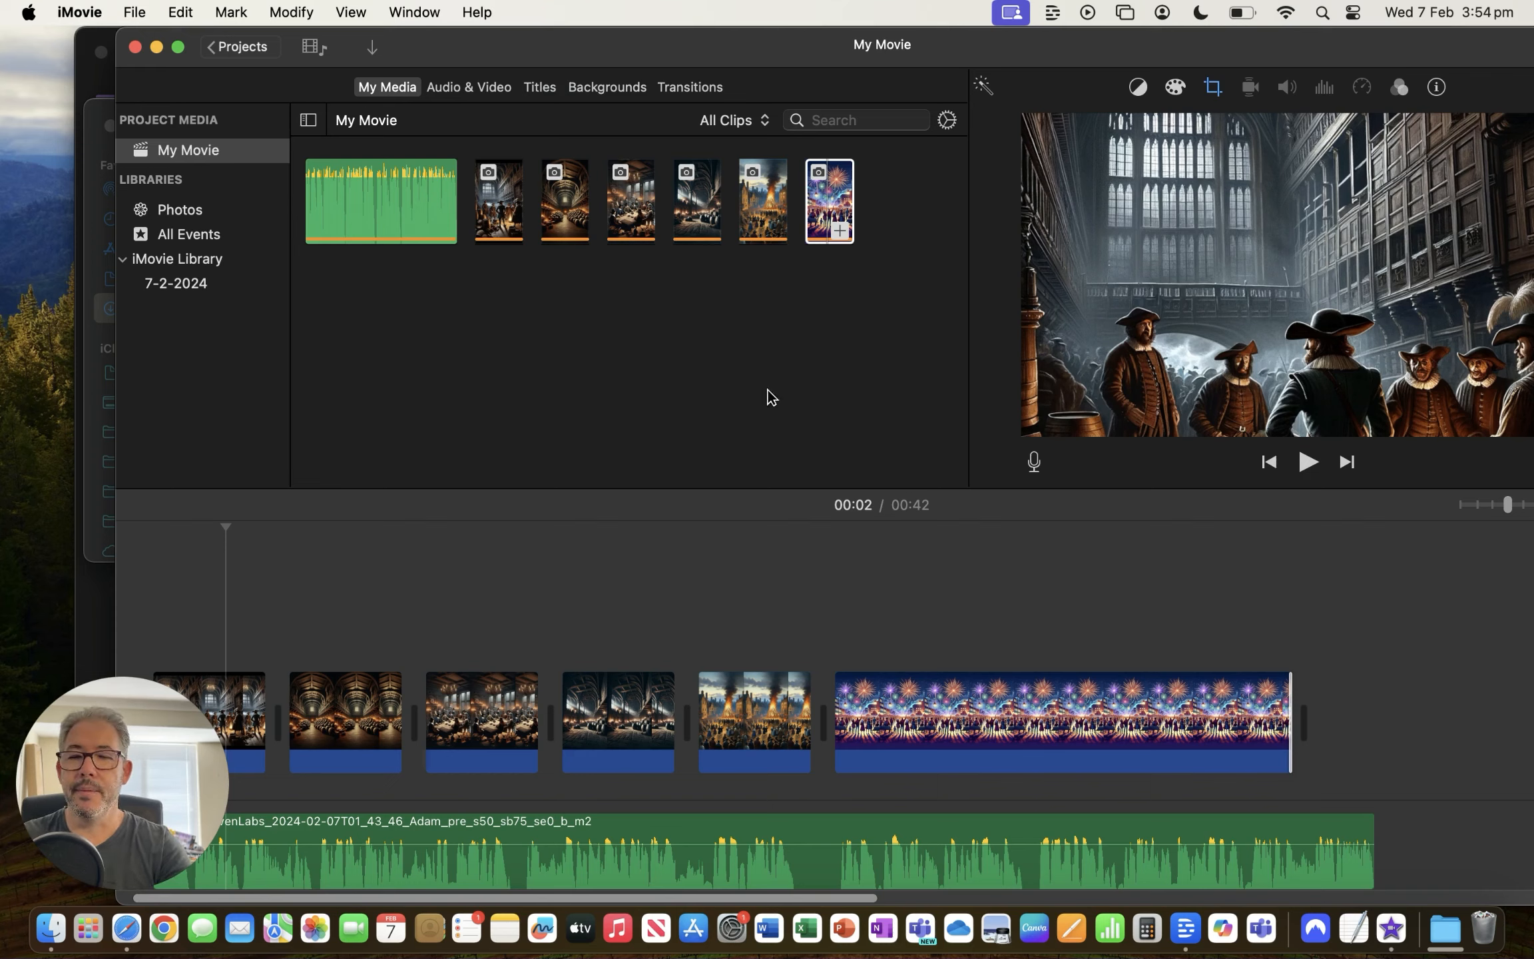
Set the crop style of all six timeline images to Fit
click(237, 709)
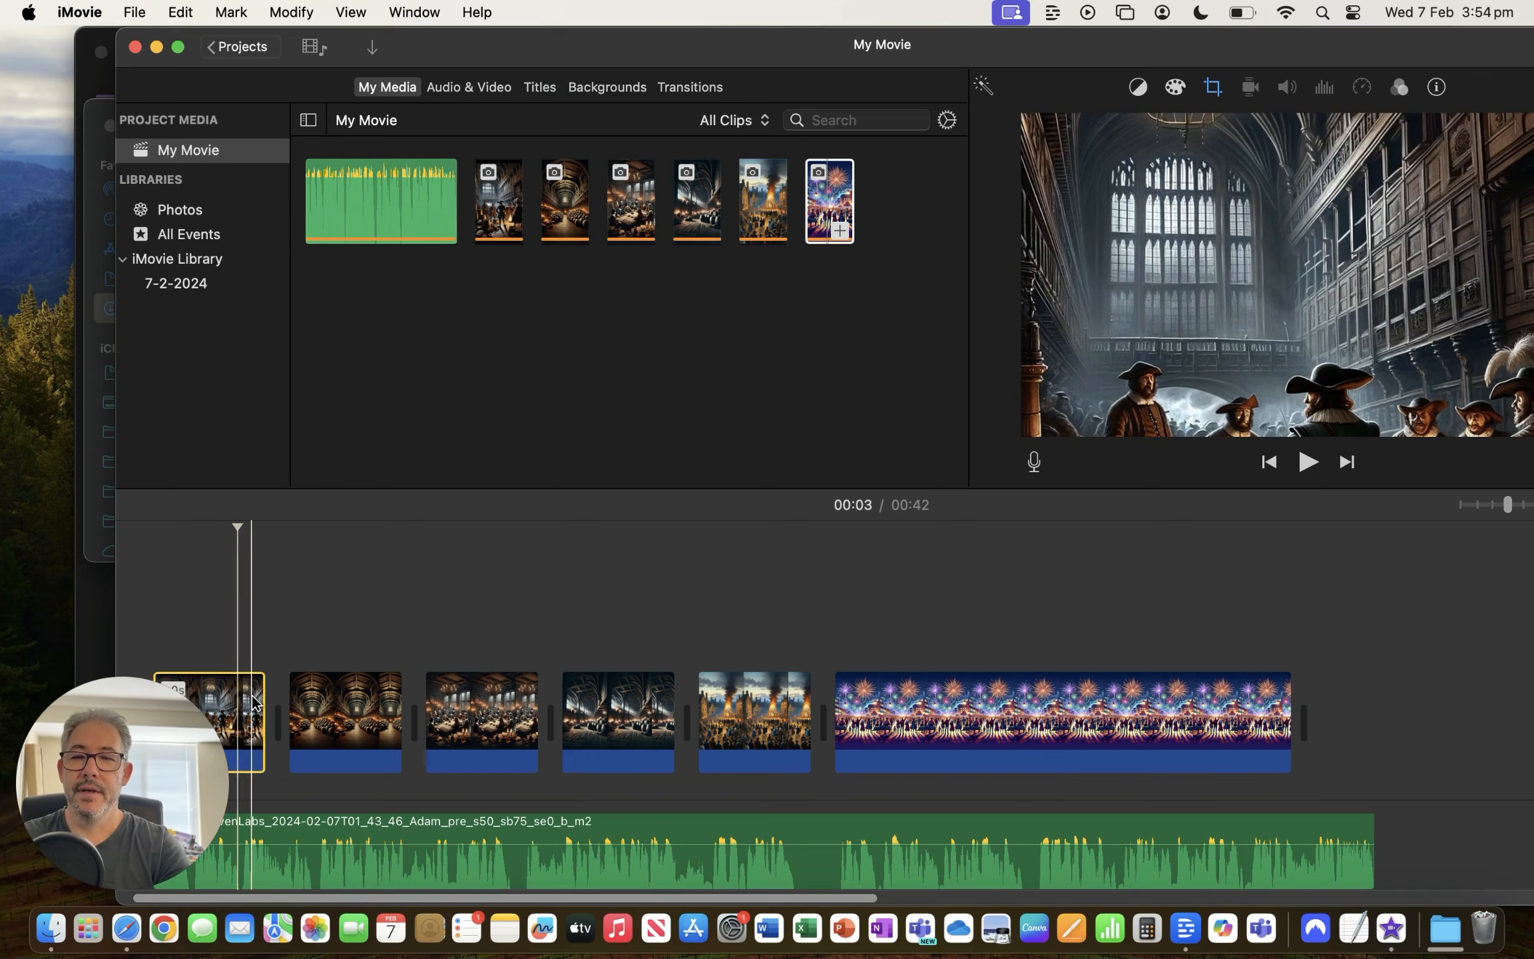
click(900, 786)
key(super+a)
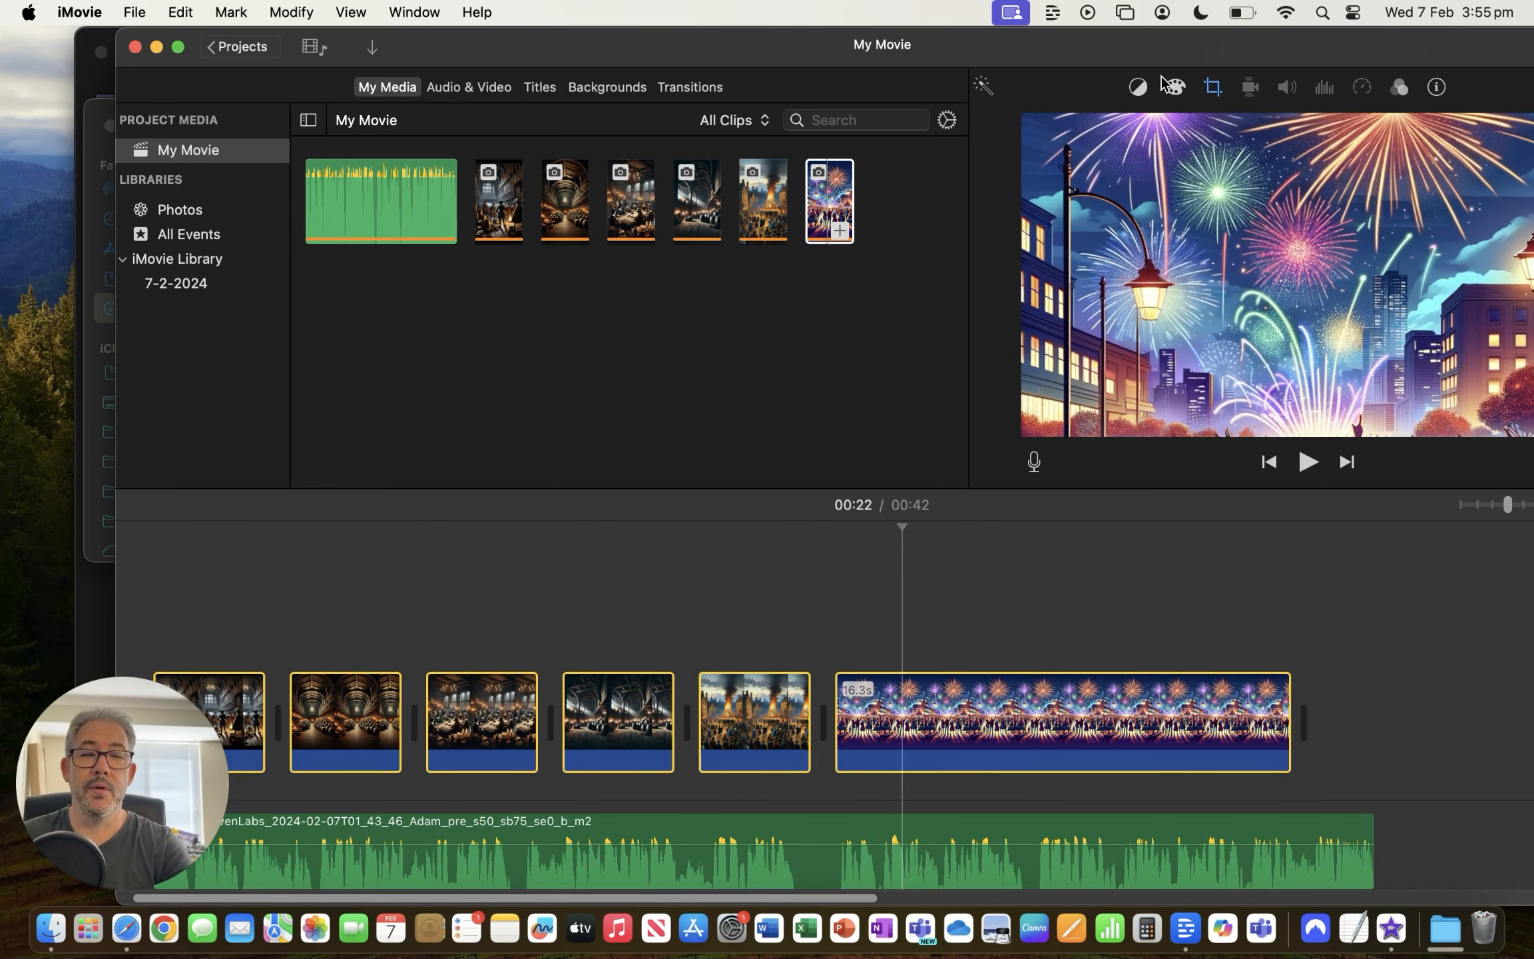
click(1216, 96)
click(1131, 125)
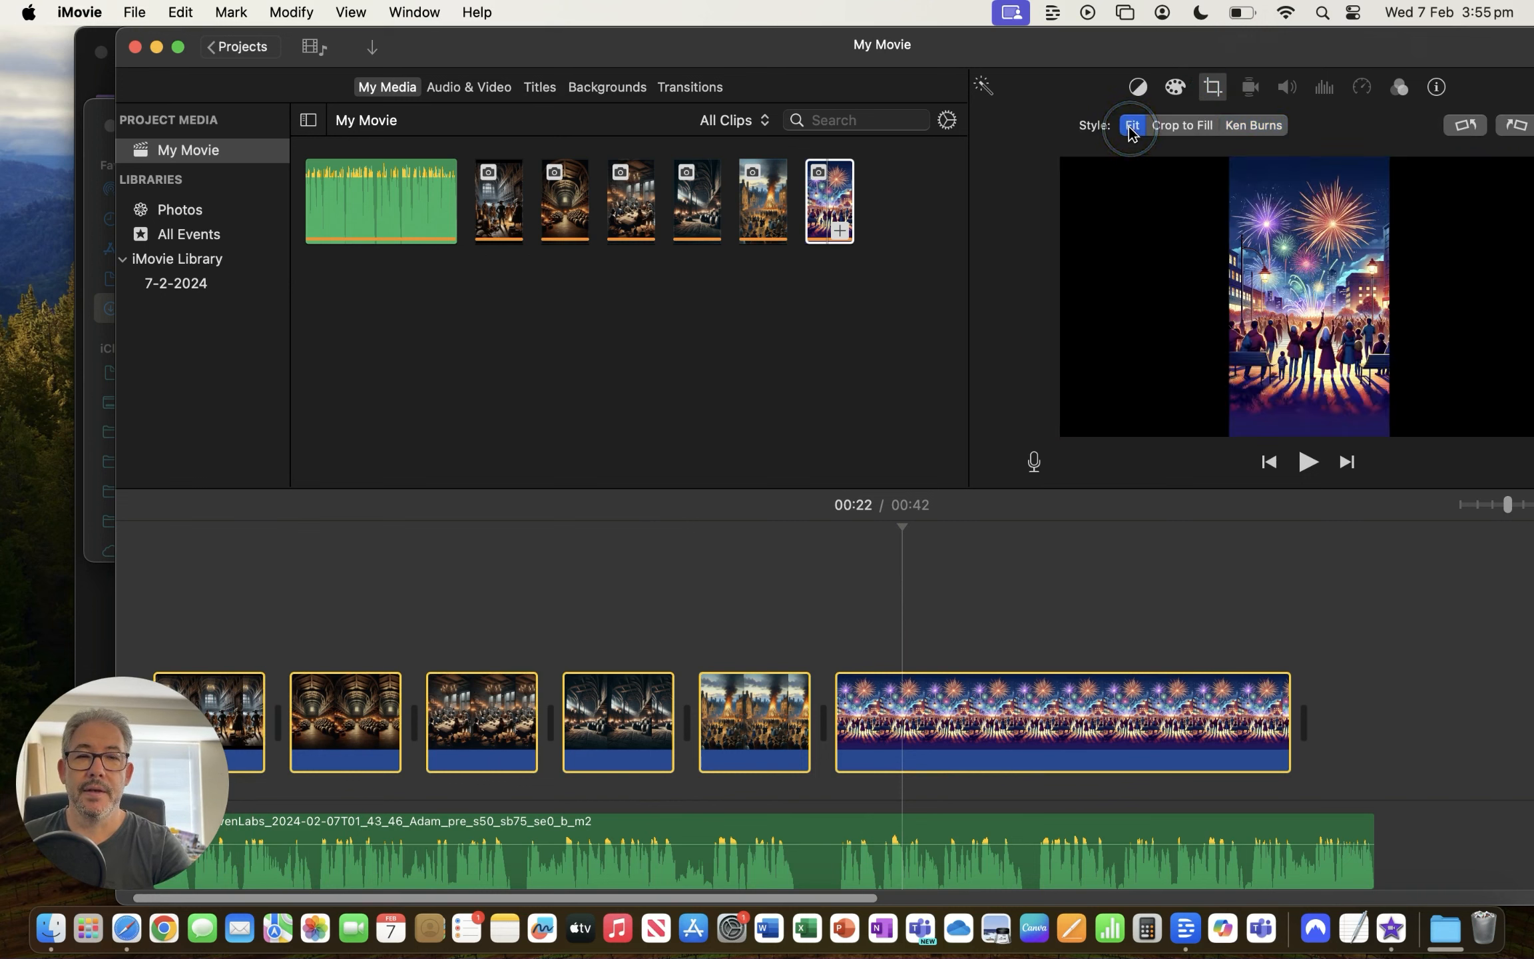
Lengthen the image of the standing conspirators to cover the opening narration, playing the voiceover to judge its timing
click(567, 558)
click(188, 542)
key(space)
key(space)
drag(266, 699, 346, 701)
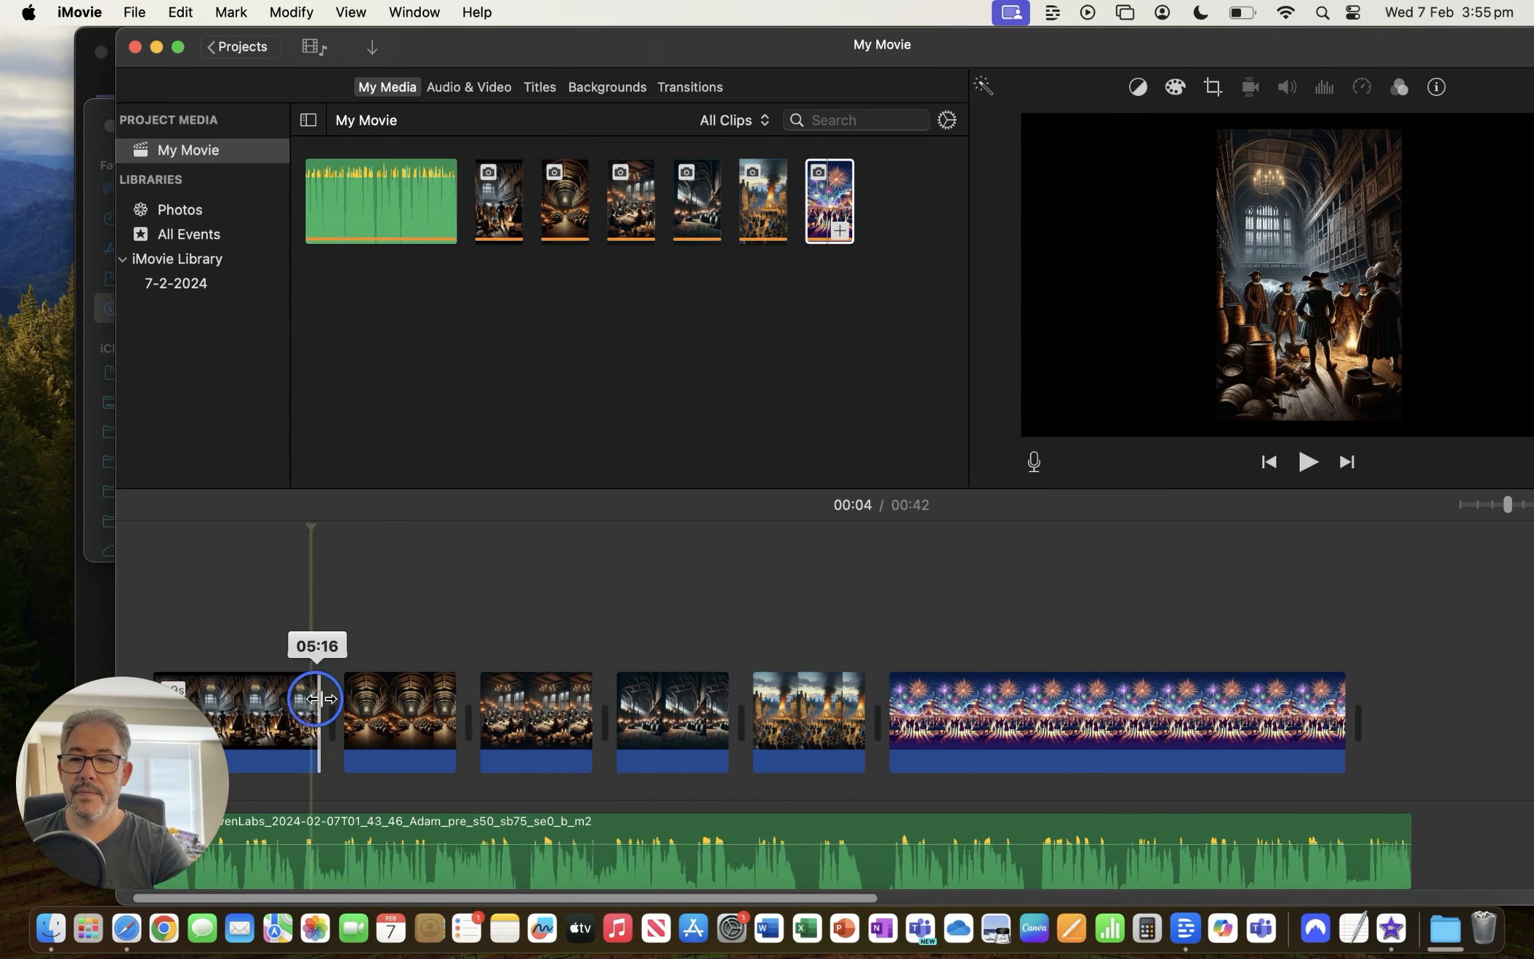
click(241, 567)
key(space)
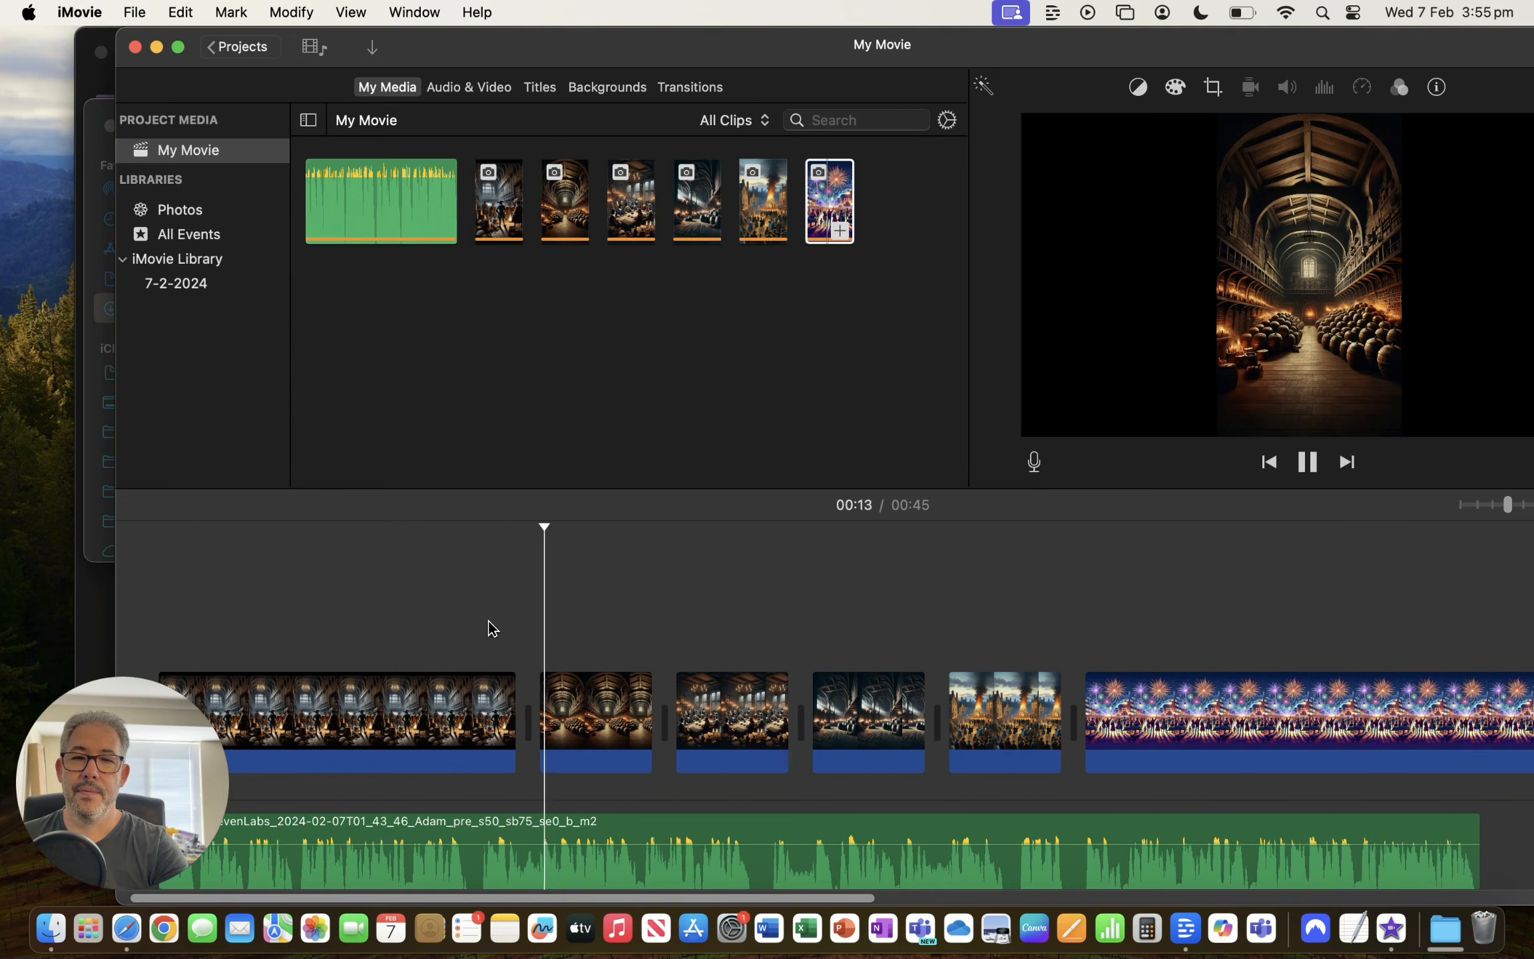
key(space)
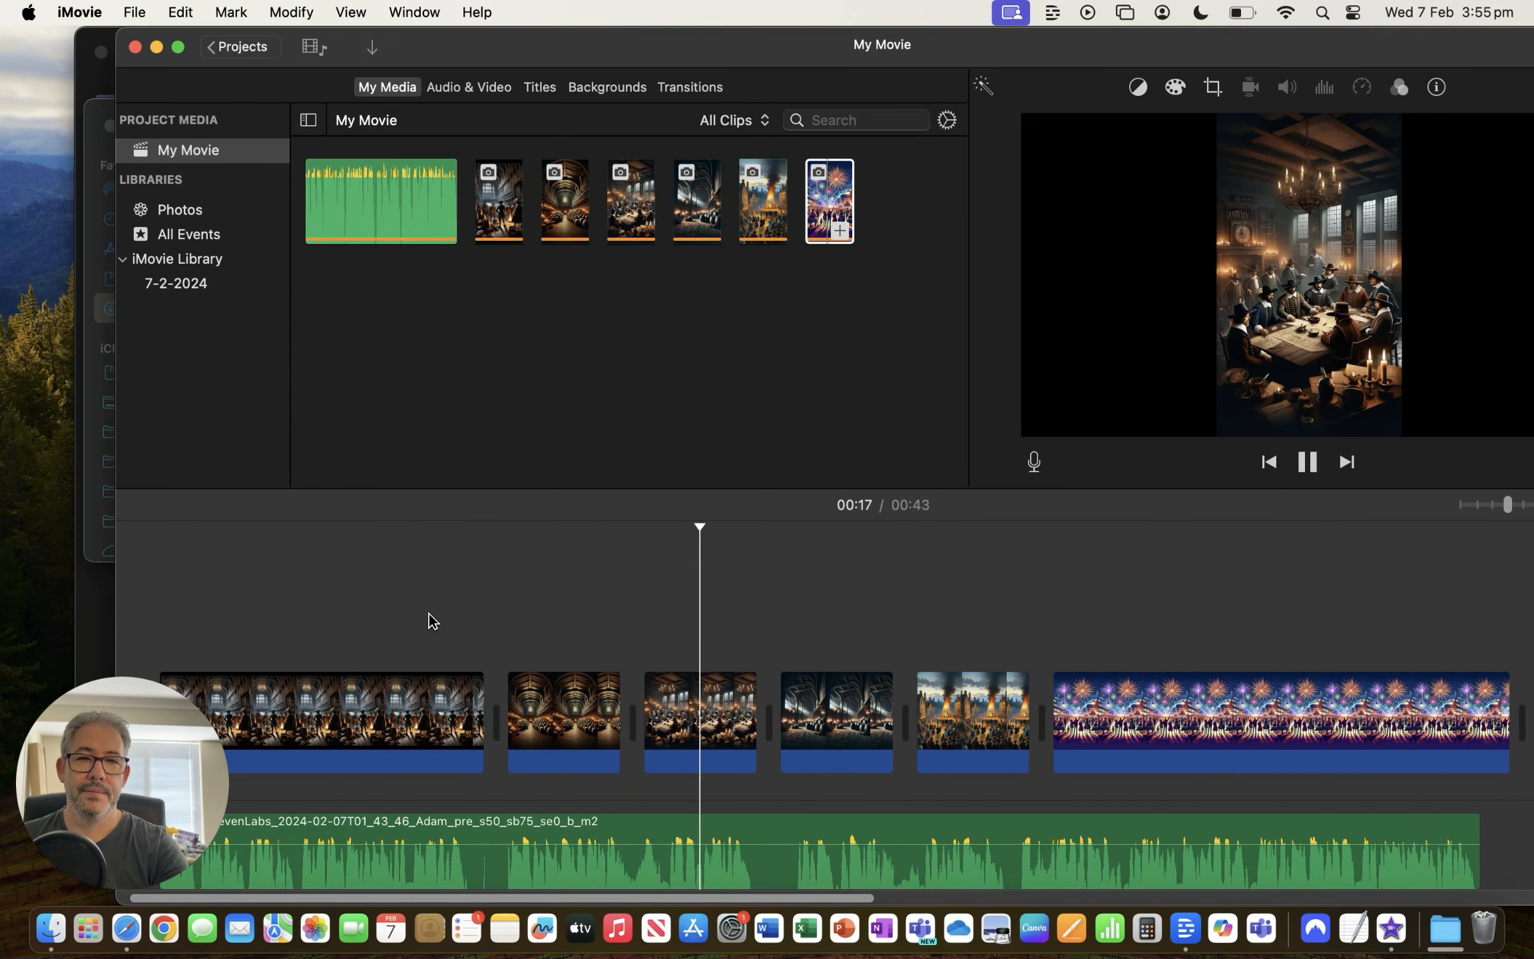
key(space)
Reorder the images so the table meeting opens and the standing conspirators follow the dark cellar, and lengthen the meeting and barrel-vault clips
drag(459, 706, 694, 732)
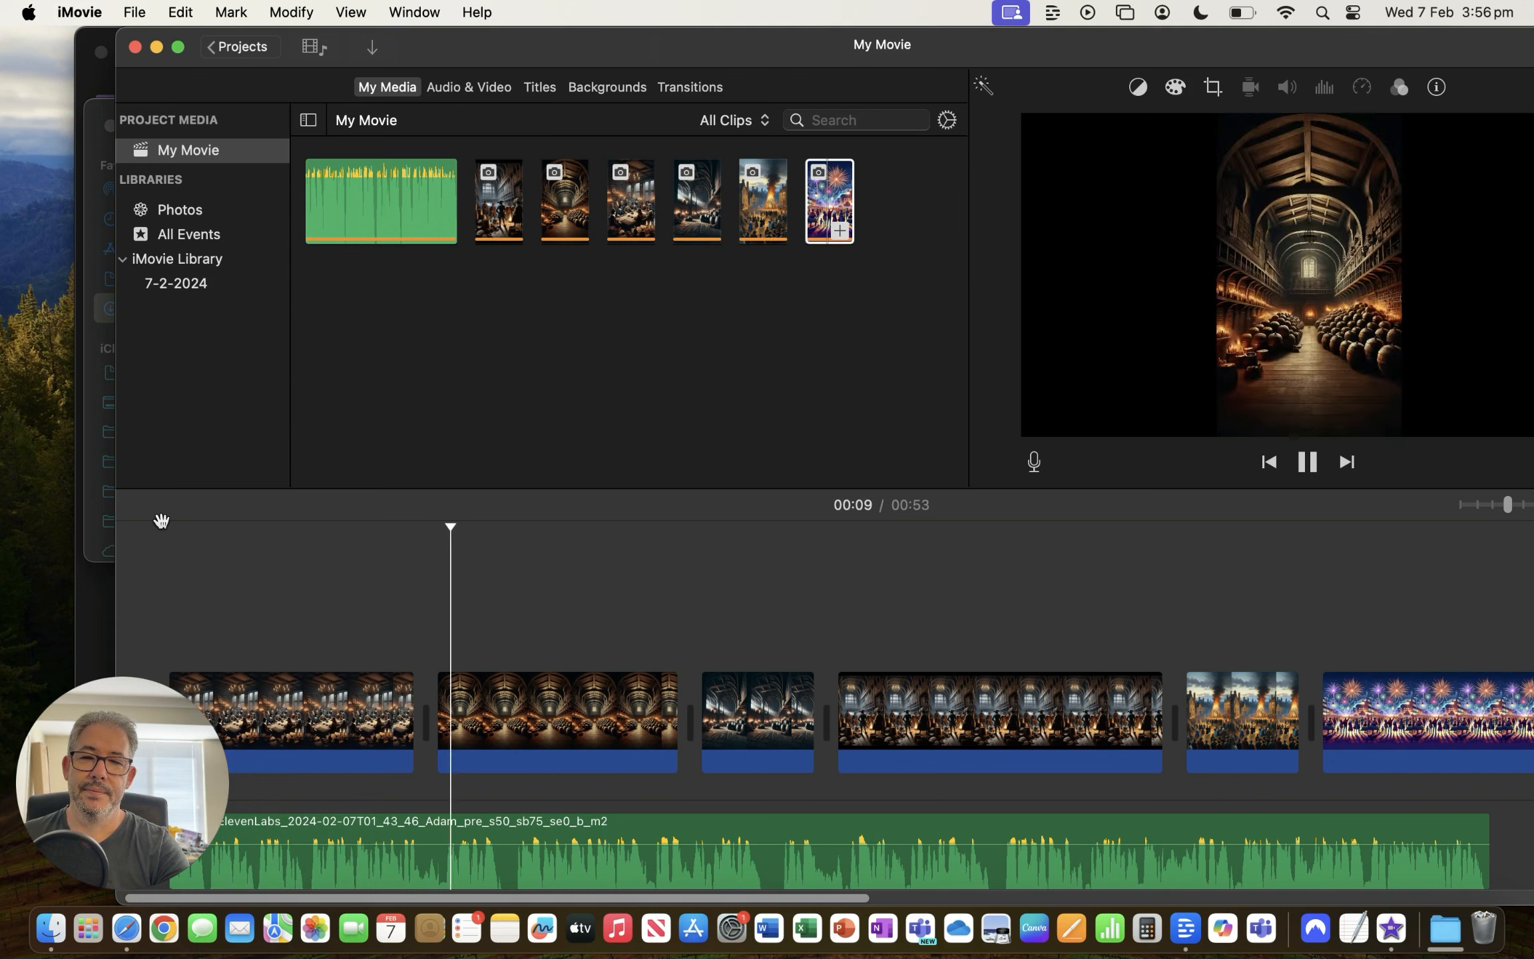
key(space)
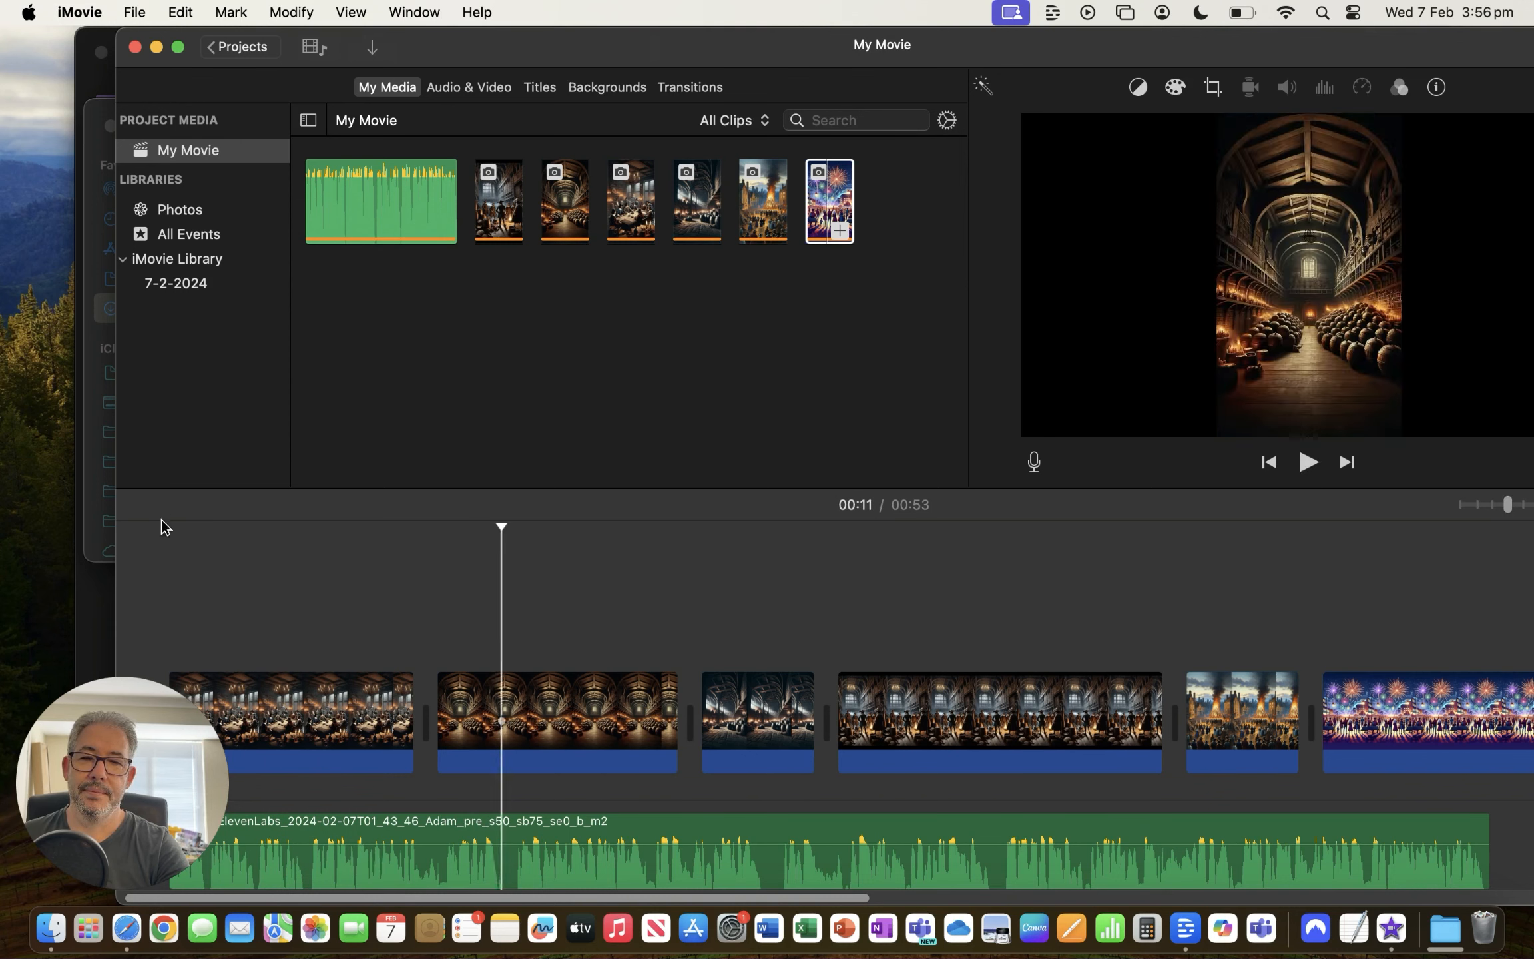
drag(413, 710, 499, 709)
Shorten the barrel-vault image and the dark cellar image to match the voiceover, playing the sequence to check the timing
key(space)
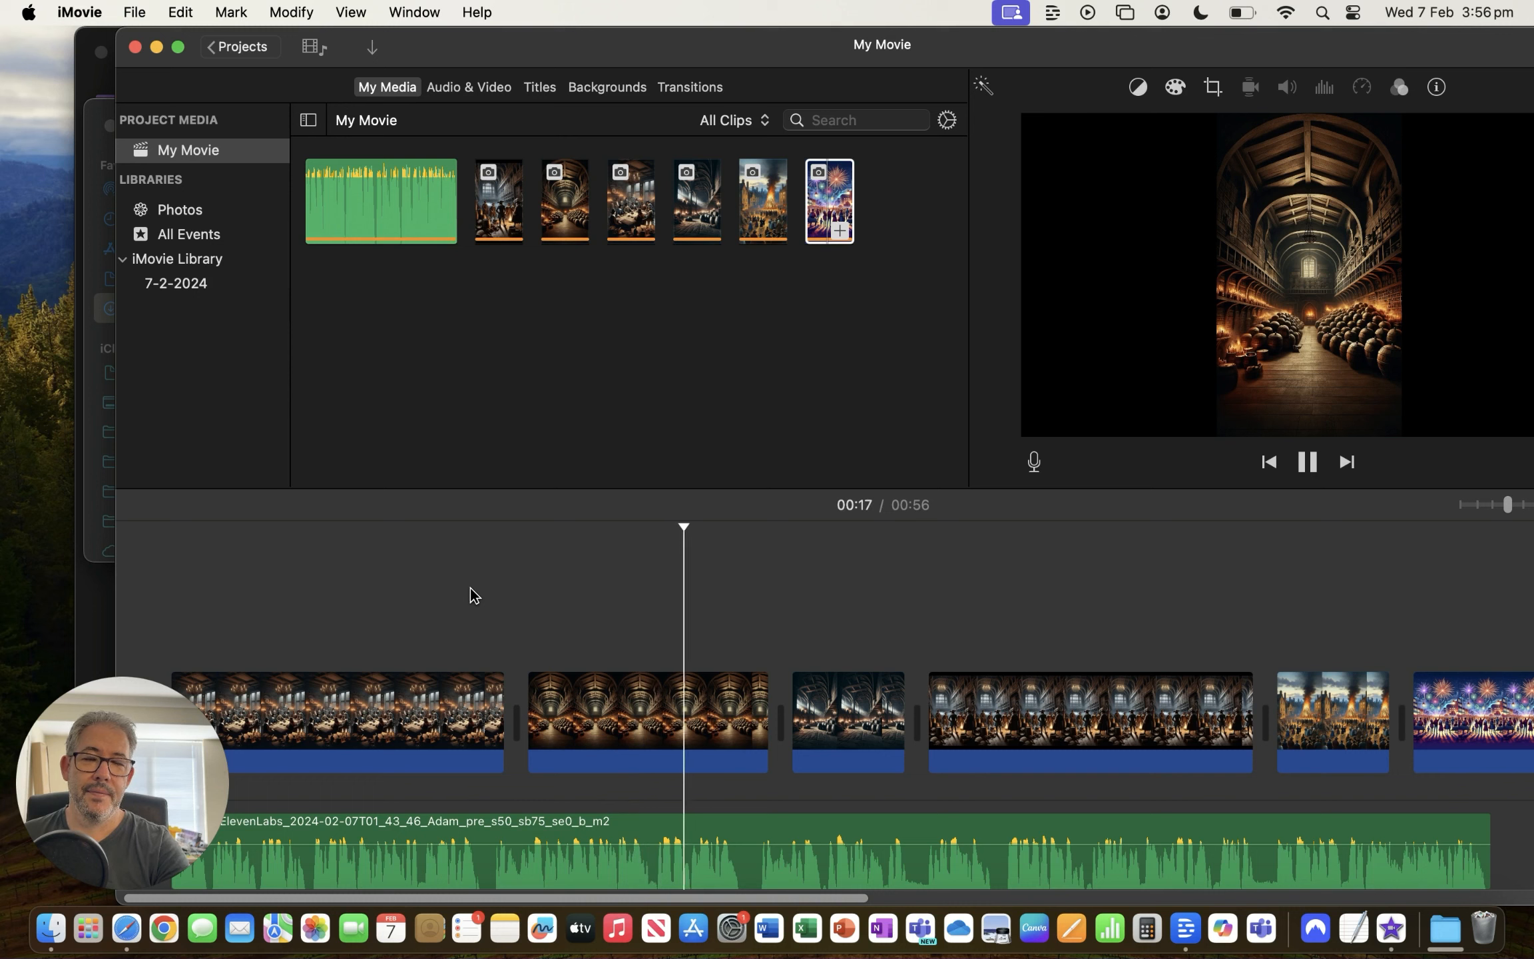
key(space)
drag(765, 752, 746, 753)
click(827, 741)
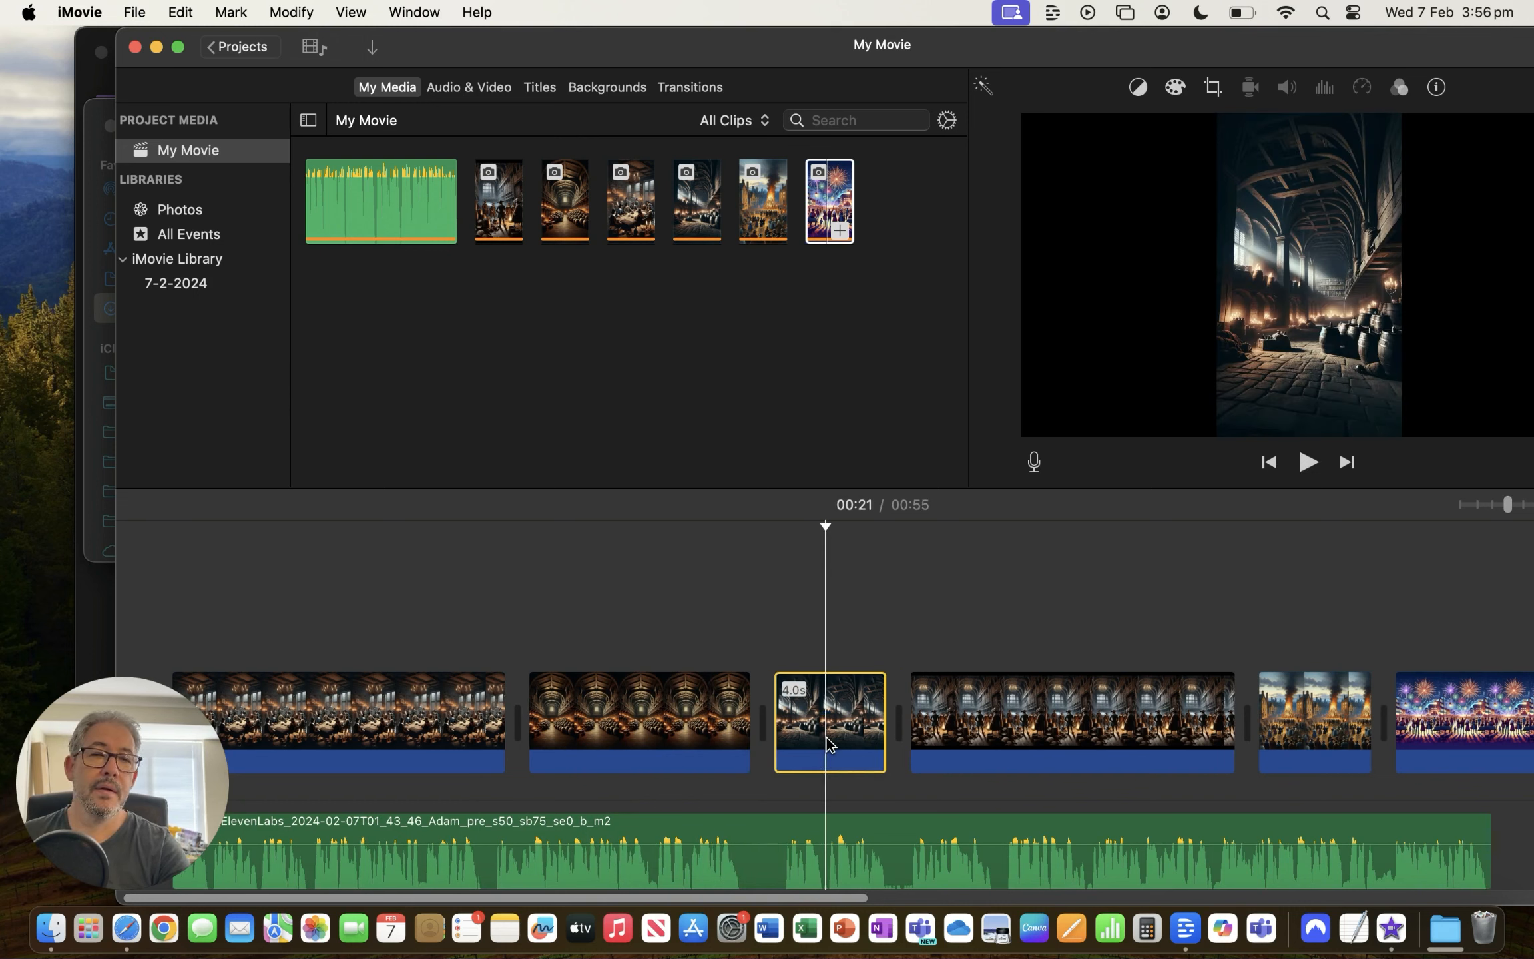
drag(826, 738, 599, 723)
key(space)
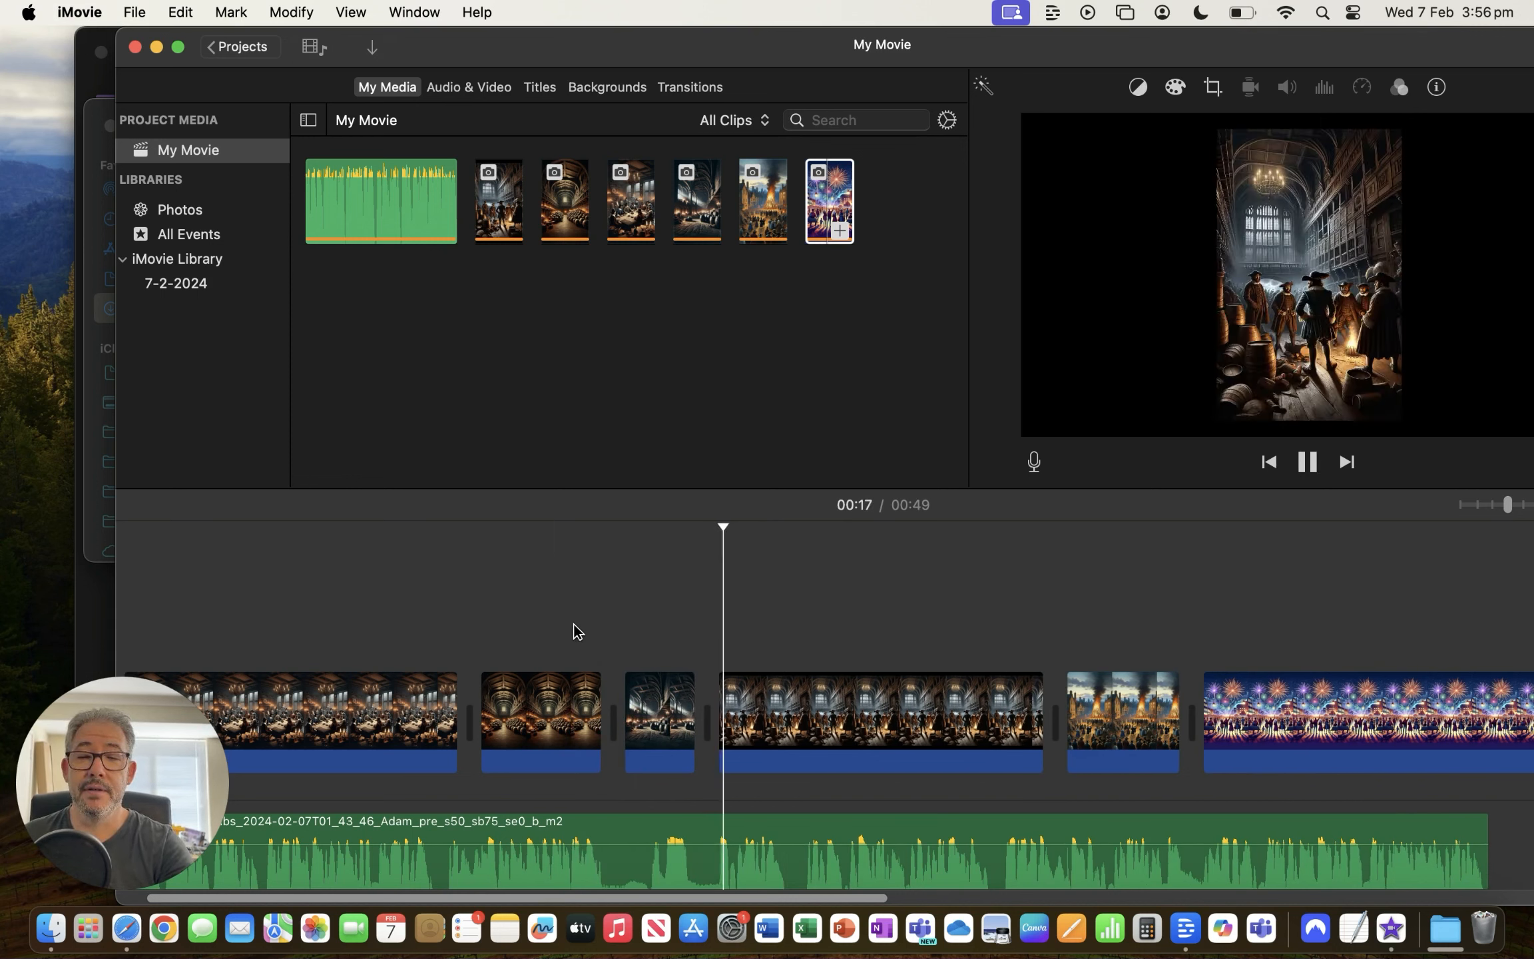
key(space)
Lengthen the dark cellar image slightly so the standing conspirators appear at the right point in the narration
drag(691, 724, 820, 725)
key(space)
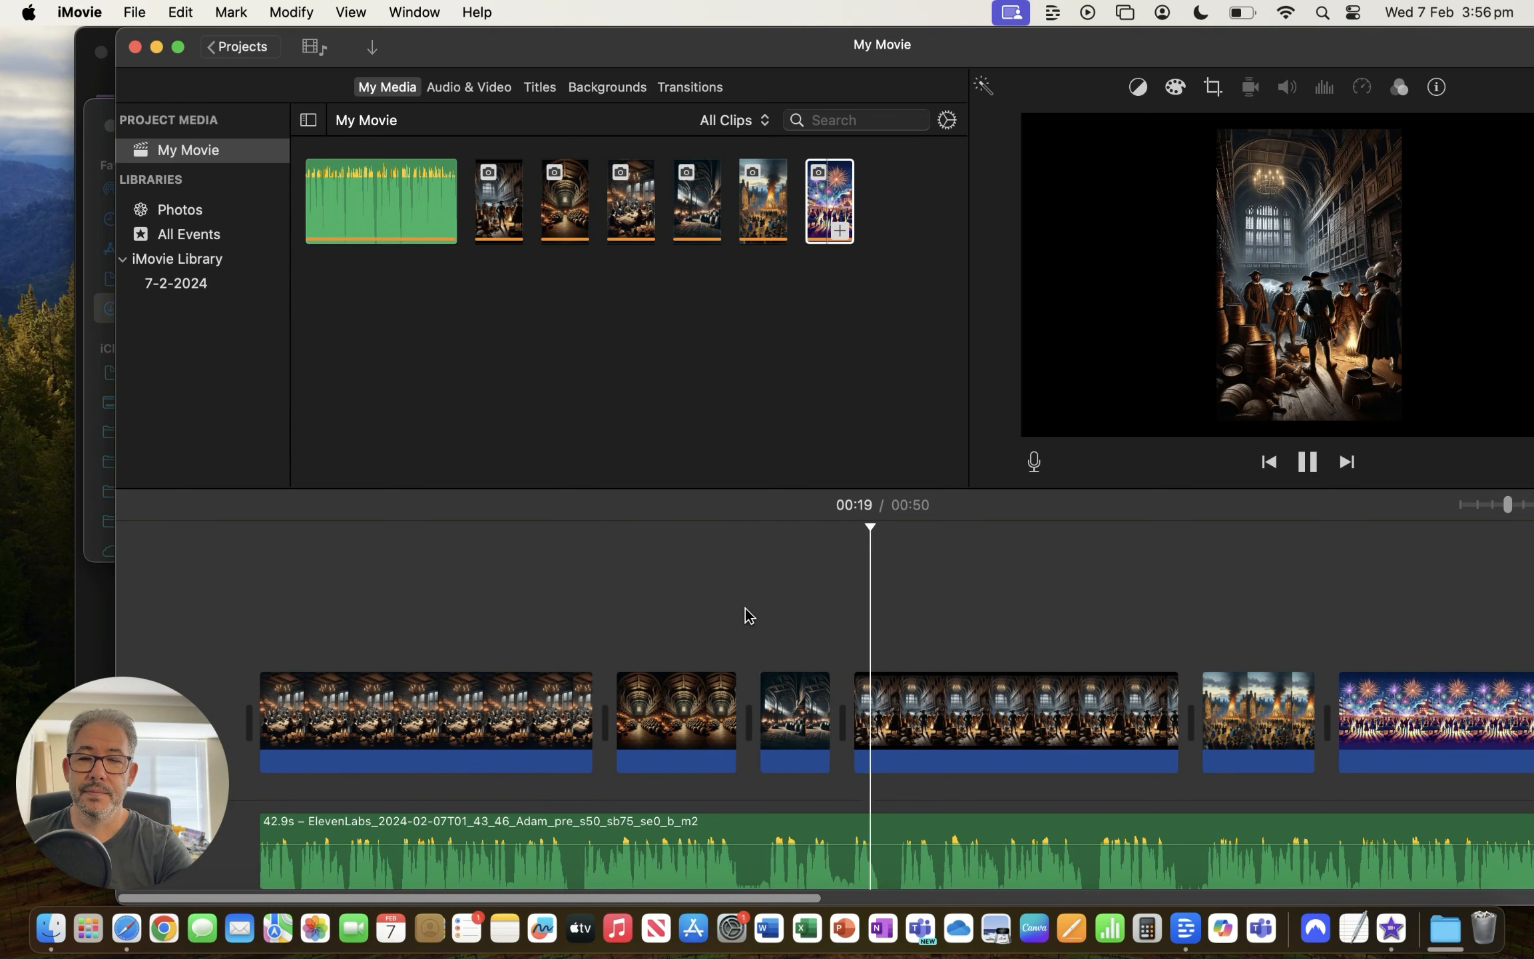
key(space)
drag(828, 725, 863, 727)
key(space)
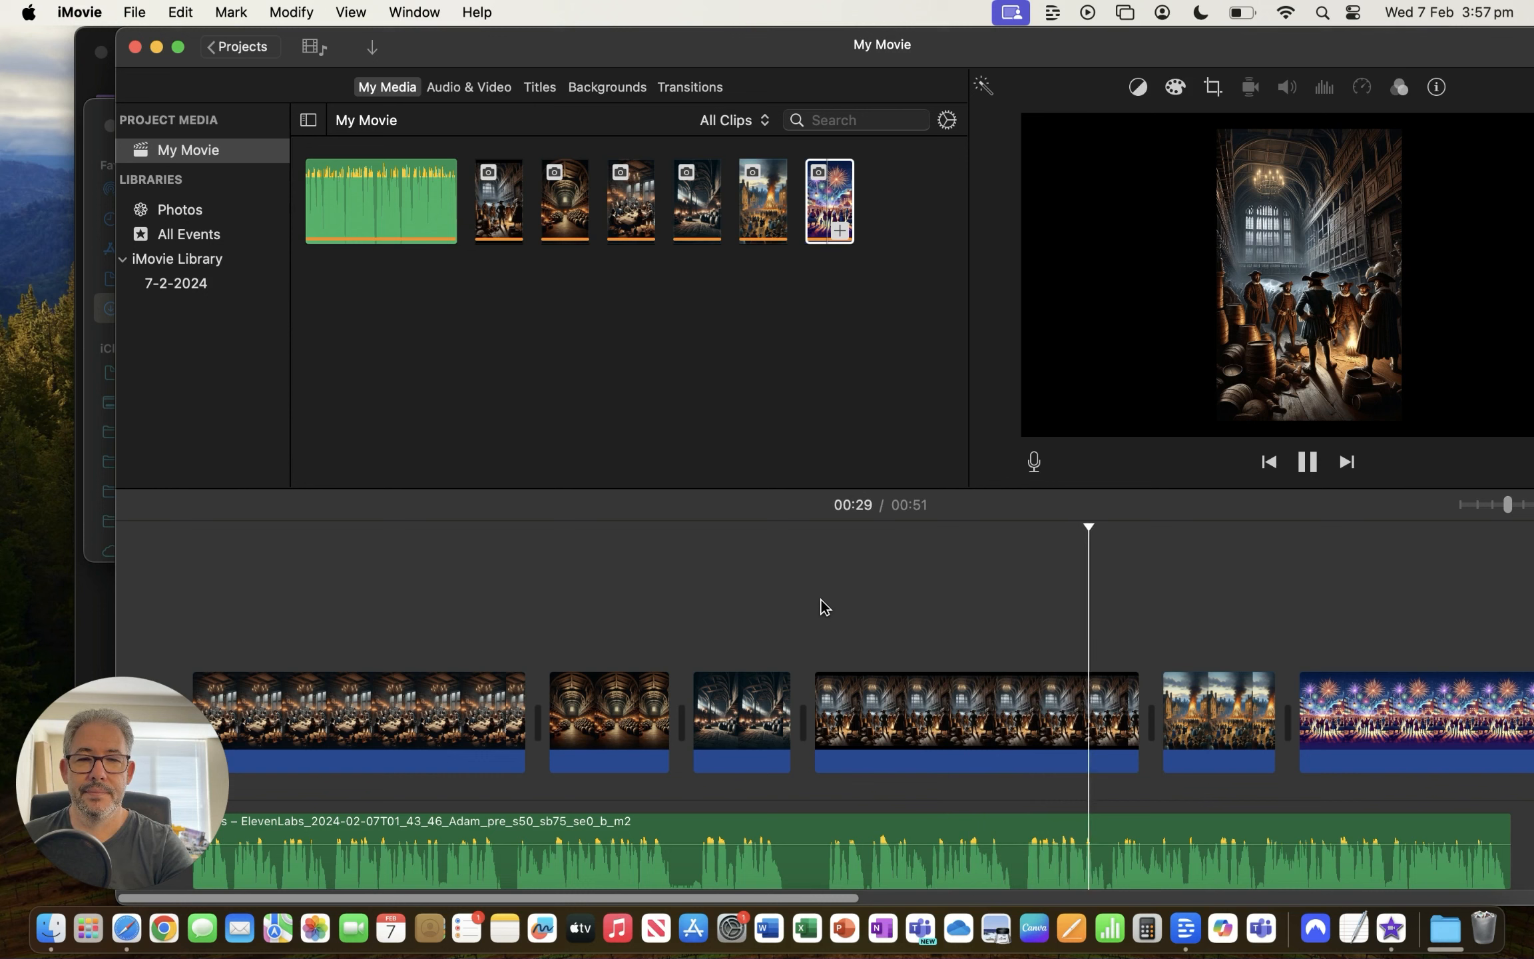
Play the remaining images and trim the end of the fireworks clip to finish together with the voiceover
key(space)
key(space)
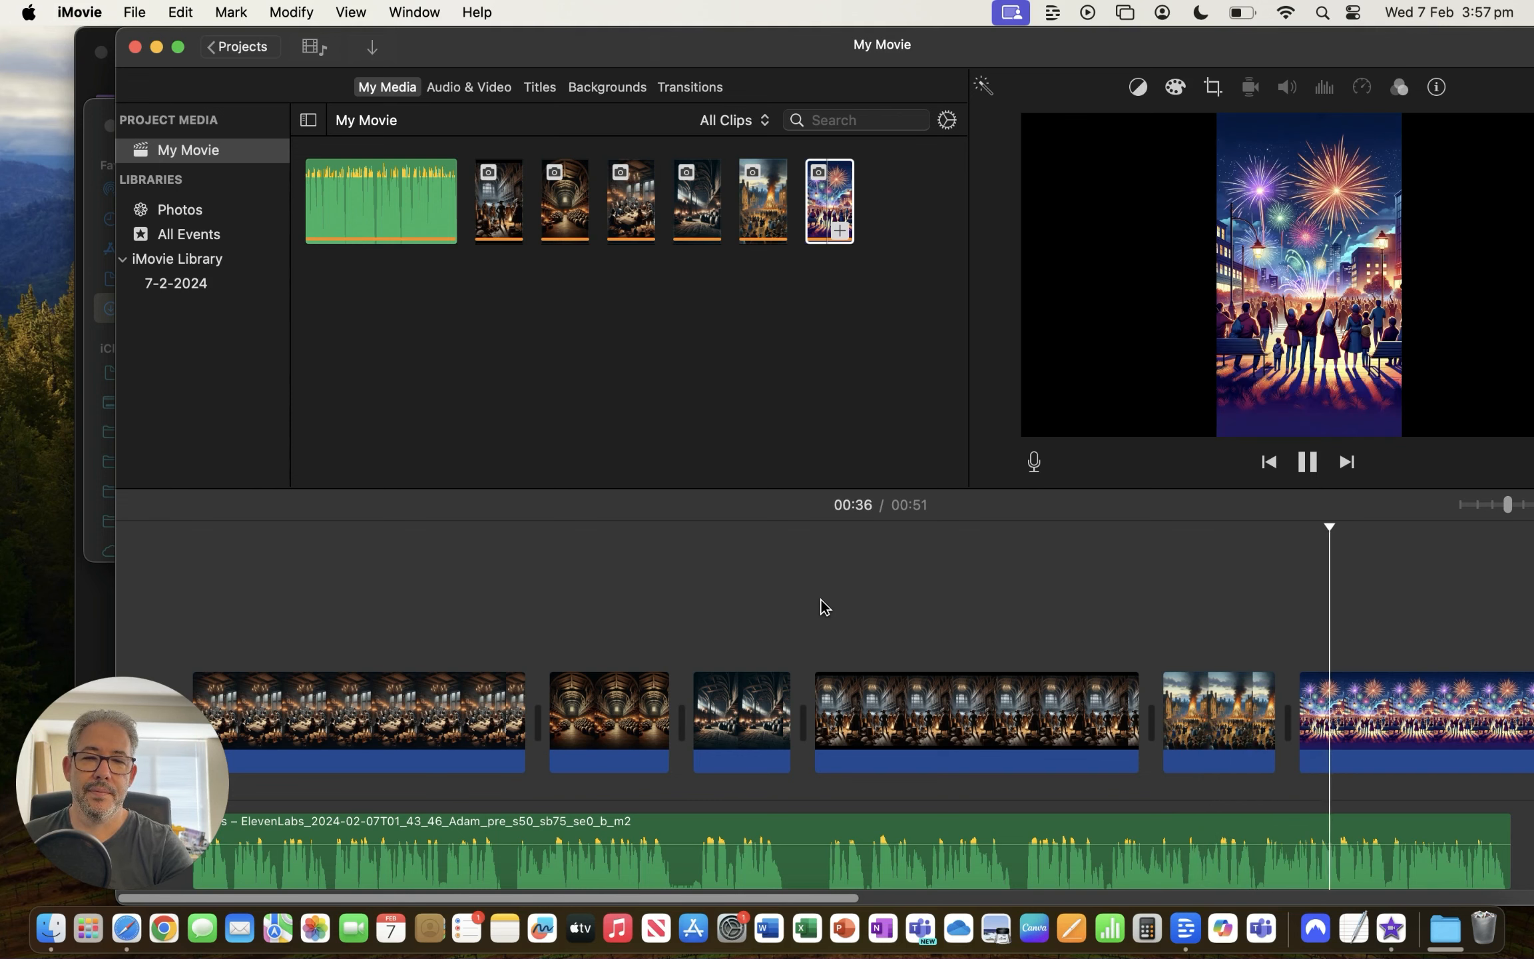
key(space)
scroll(866, 560, right, 3)
scroll(1005, 626, right, 4)
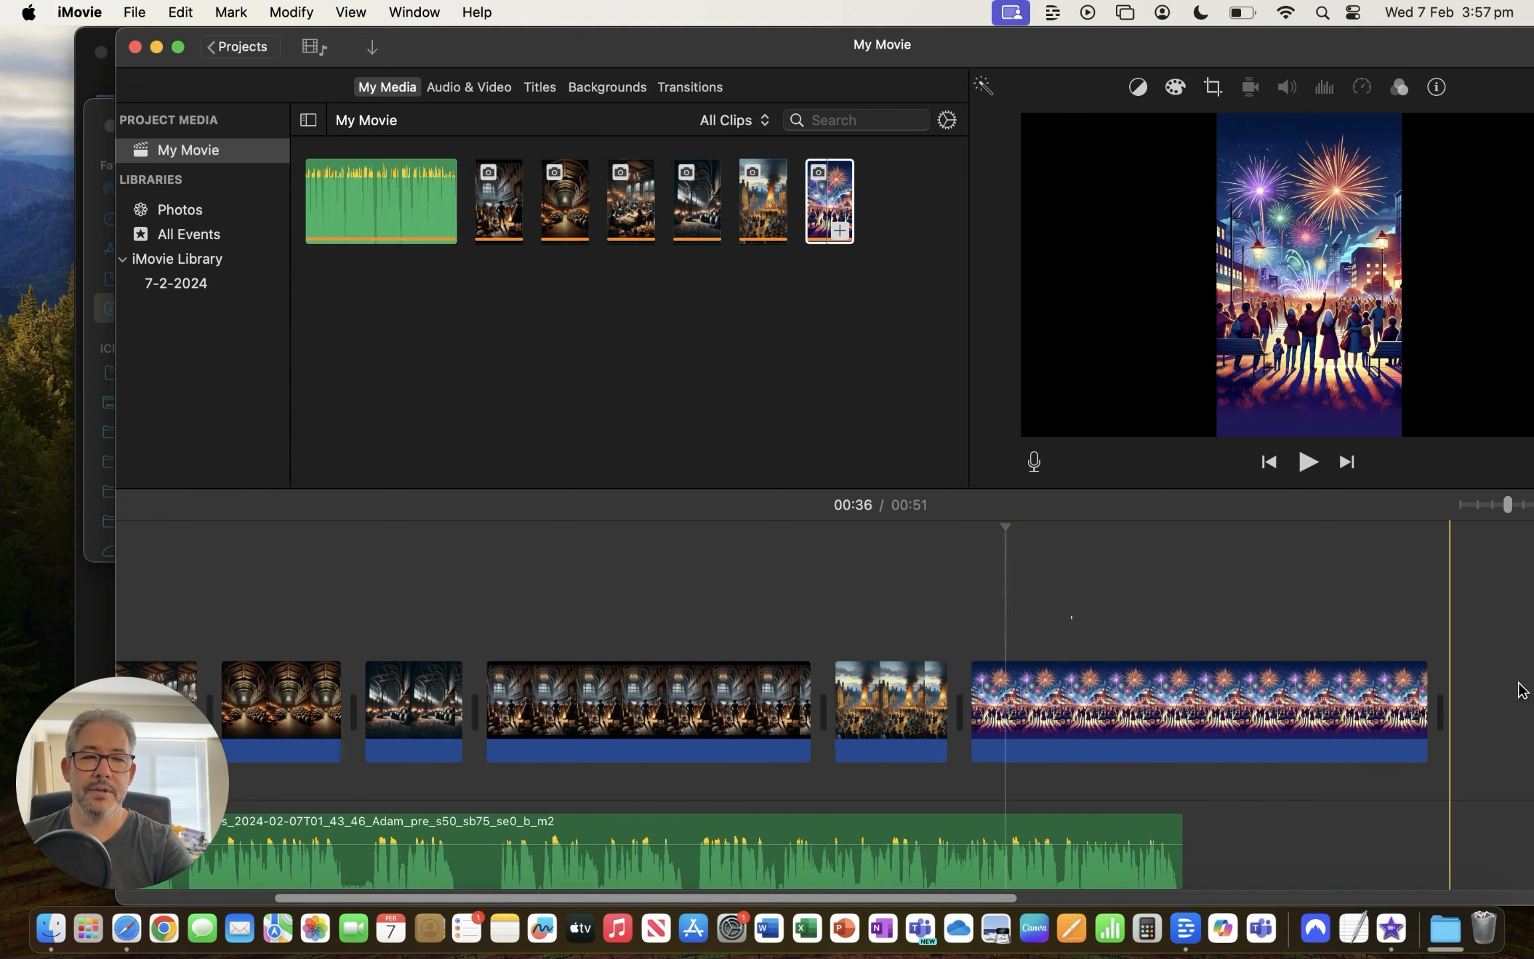
drag(1424, 698, 1181, 698)
key(space)
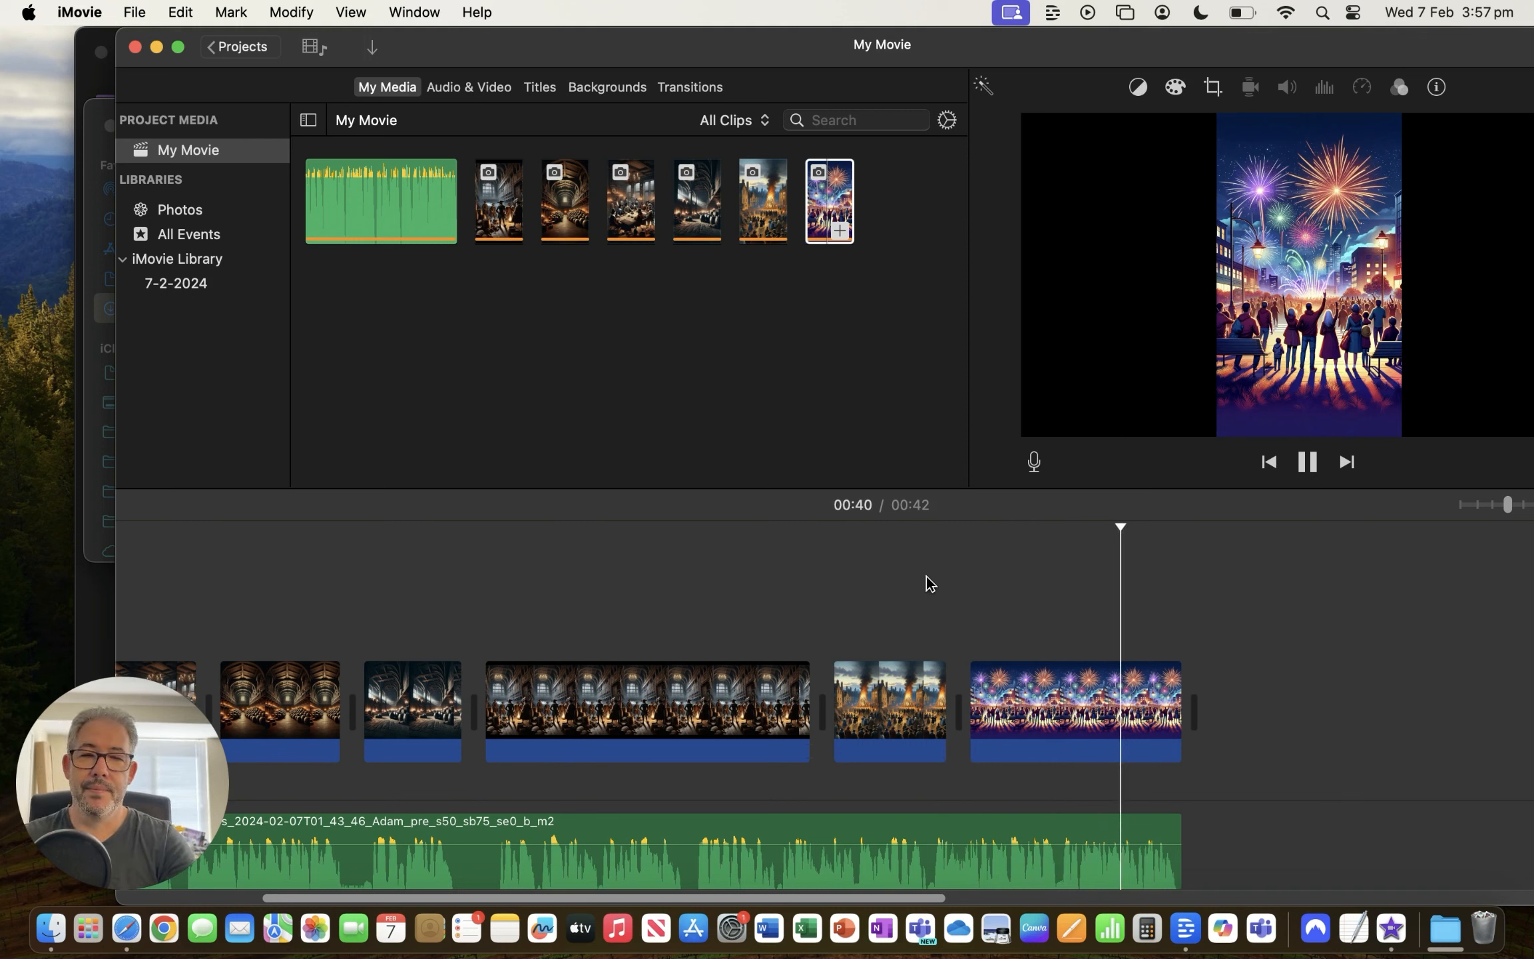
key(space)
Select all six timeline images and rotate them 90 degrees clockwise so they fill the widescreen frame
scroll(926, 577, left, 2)
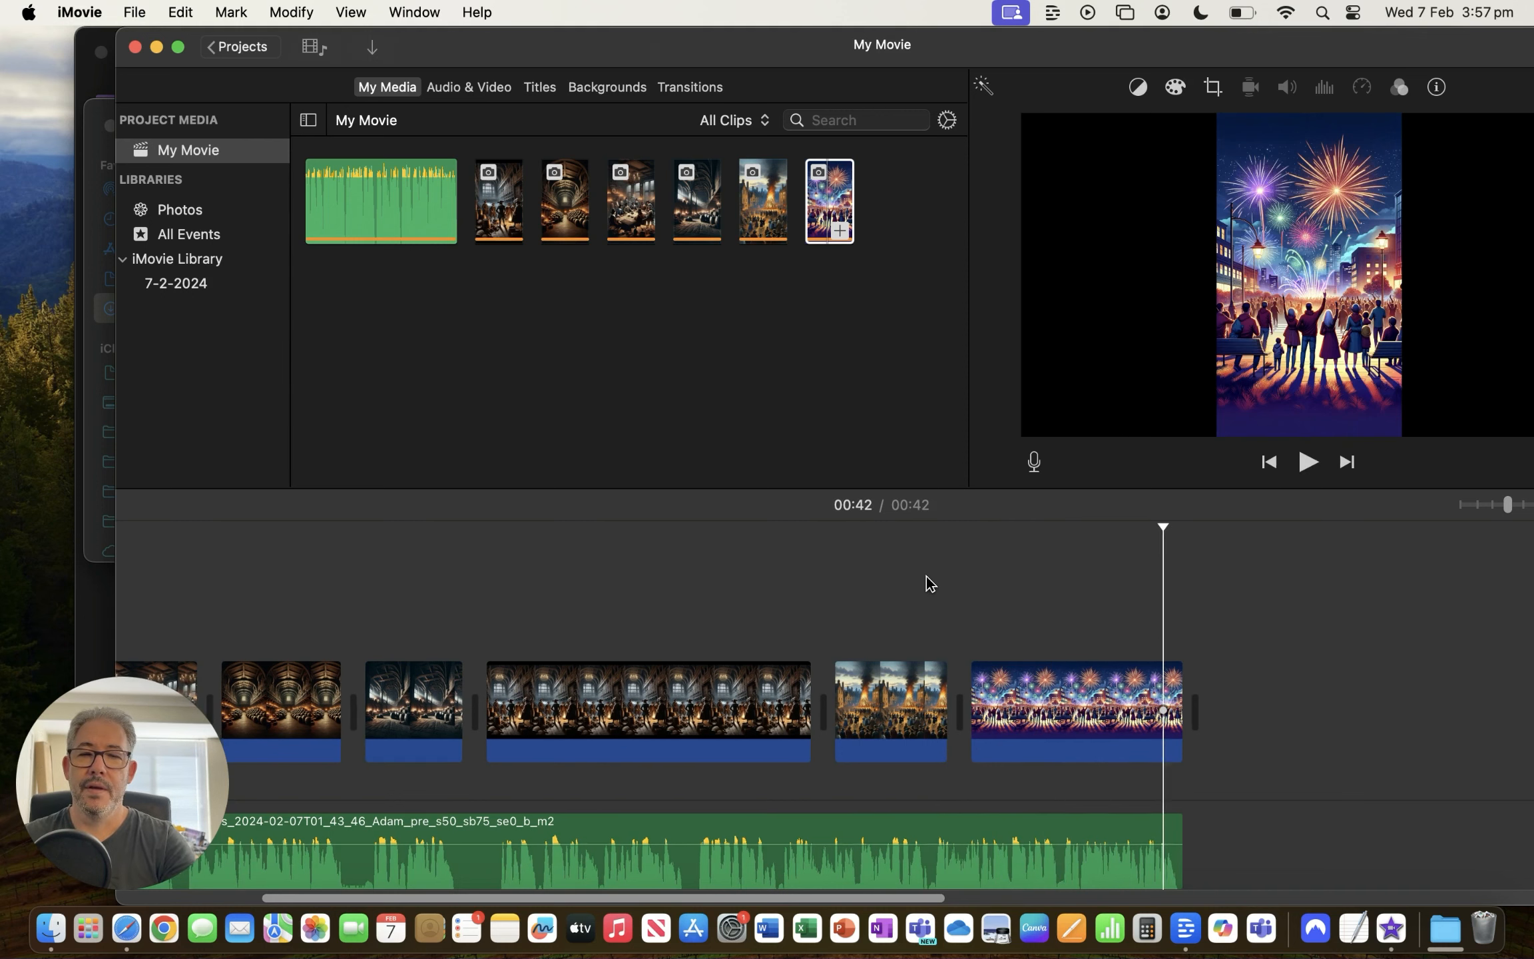
click(1142, 693)
scroll(1143, 693, left, 4)
shift+click(474, 678)
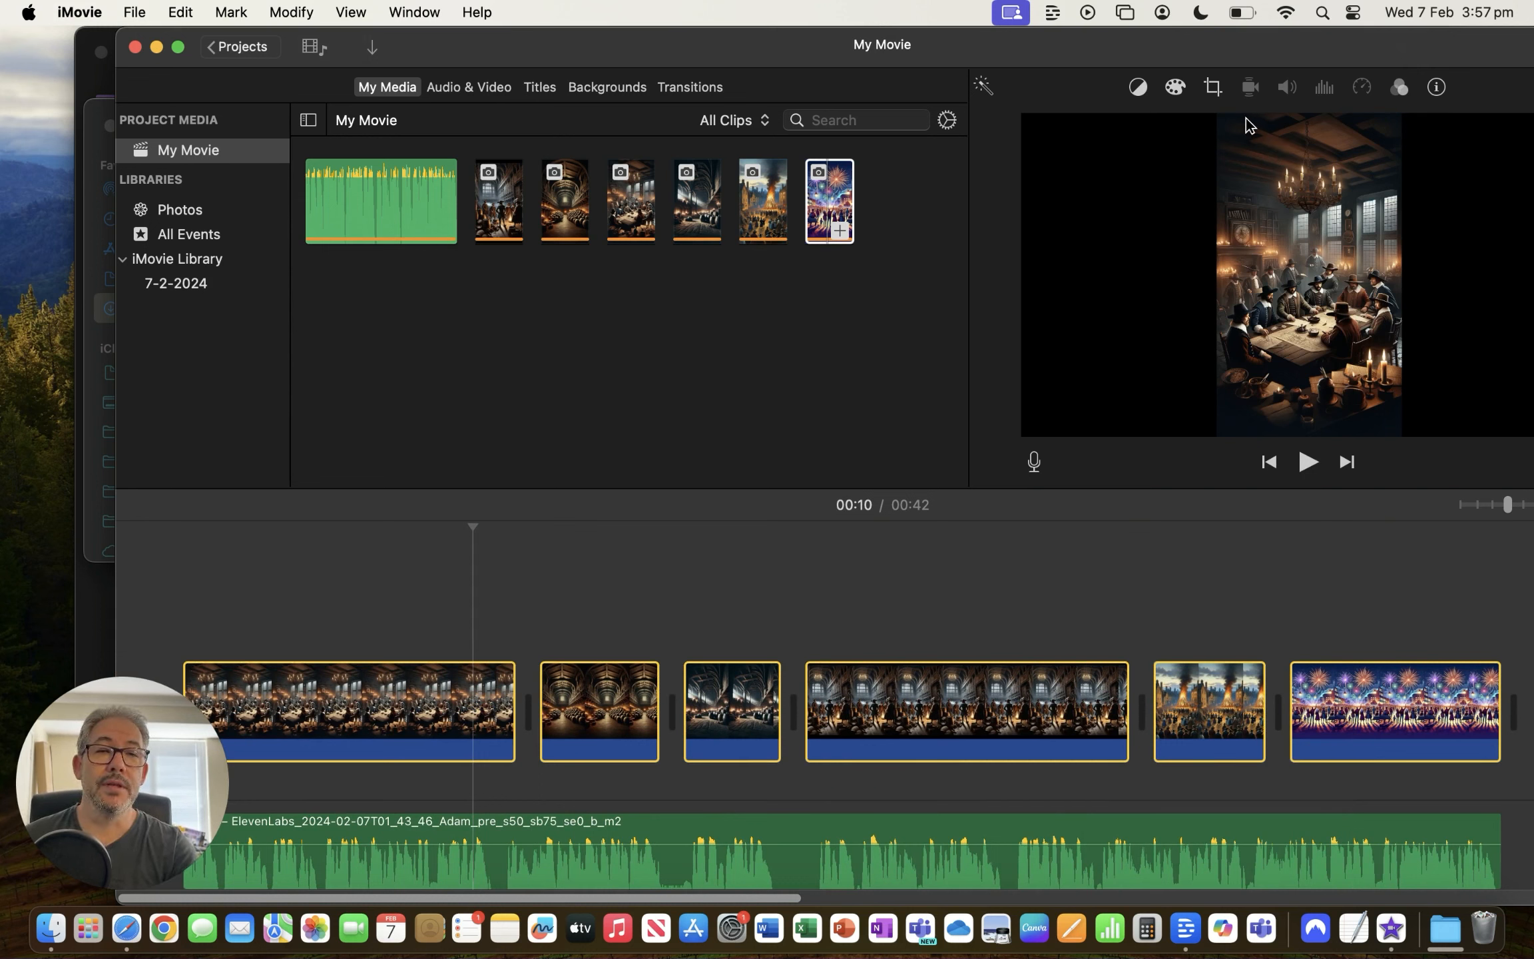
click(1213, 87)
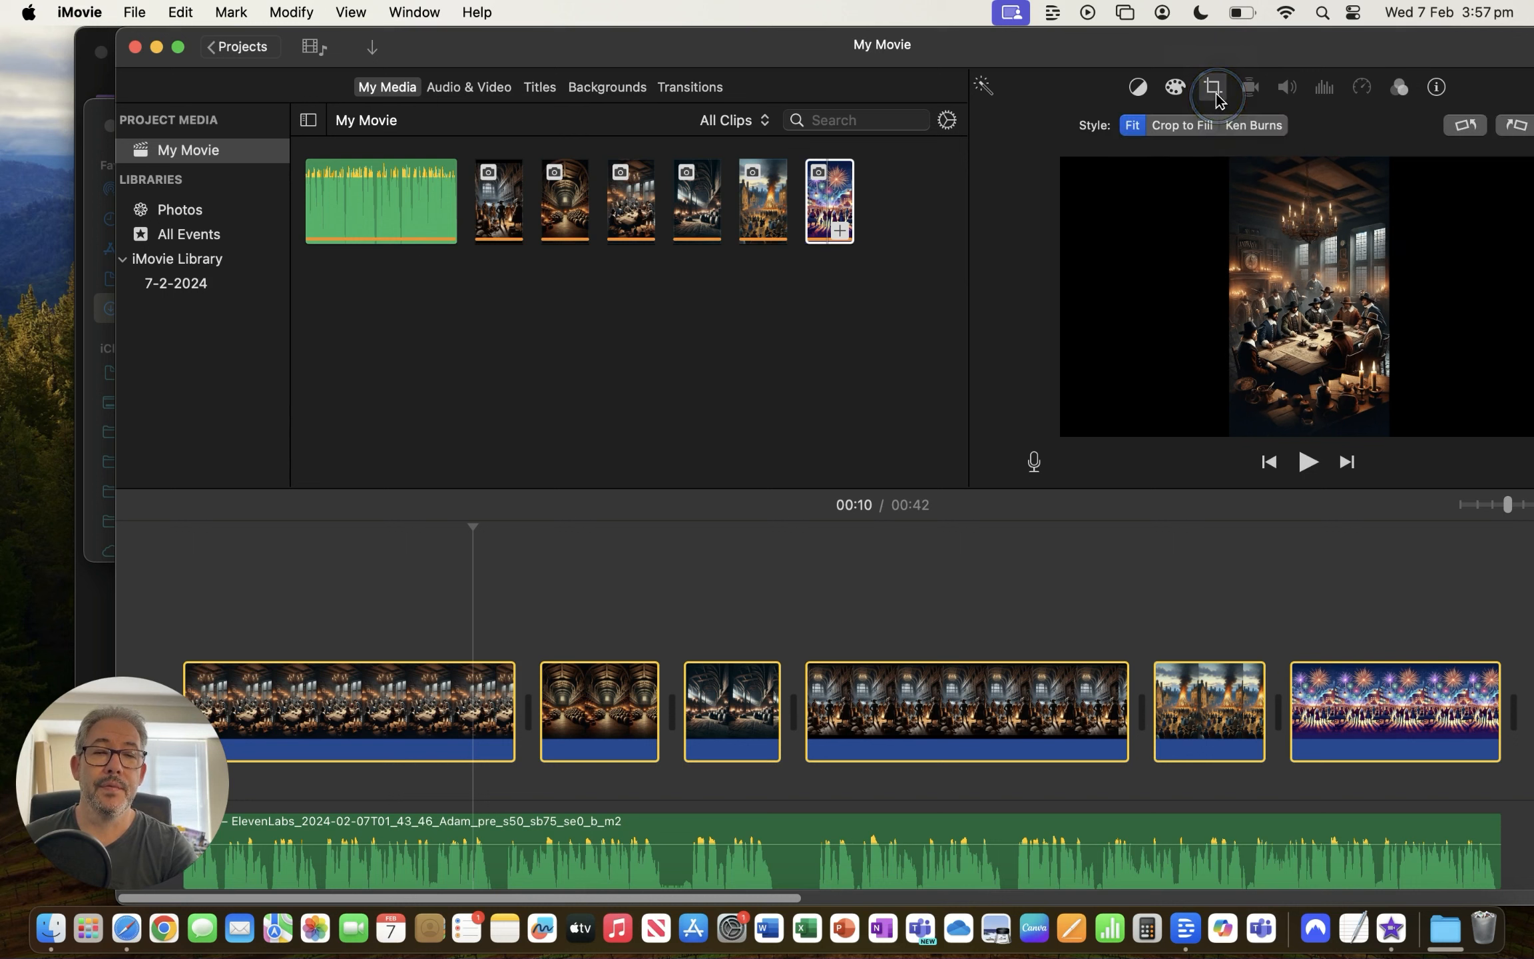
click(1516, 126)
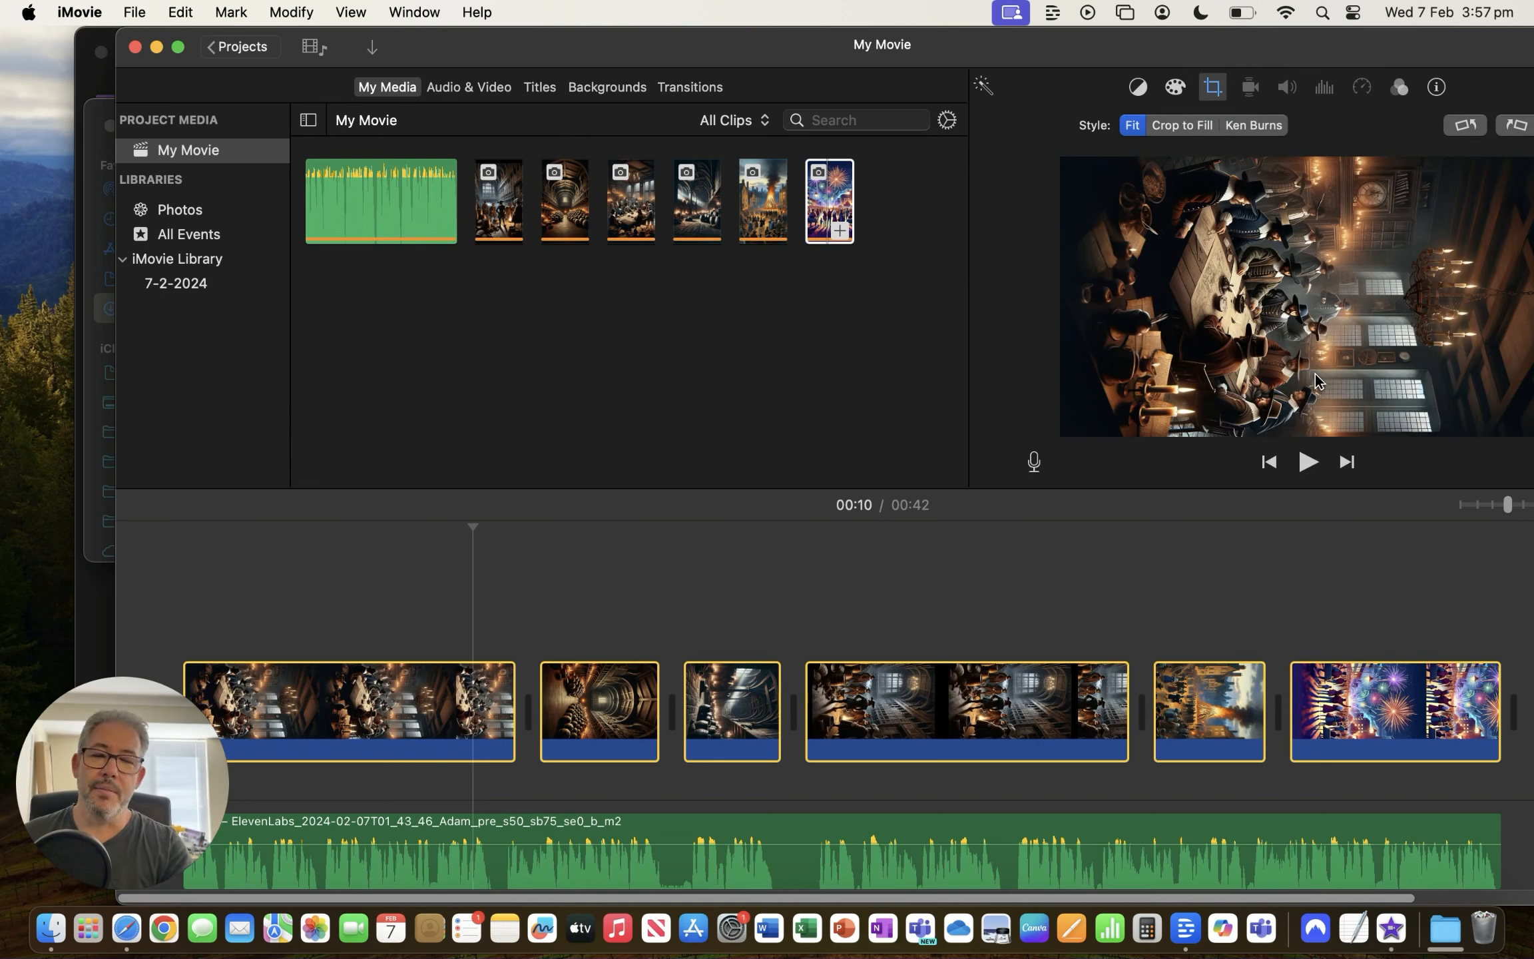
Select the entire timeline and start a file export titled "Guy Fawkes Export"
key(super+a)
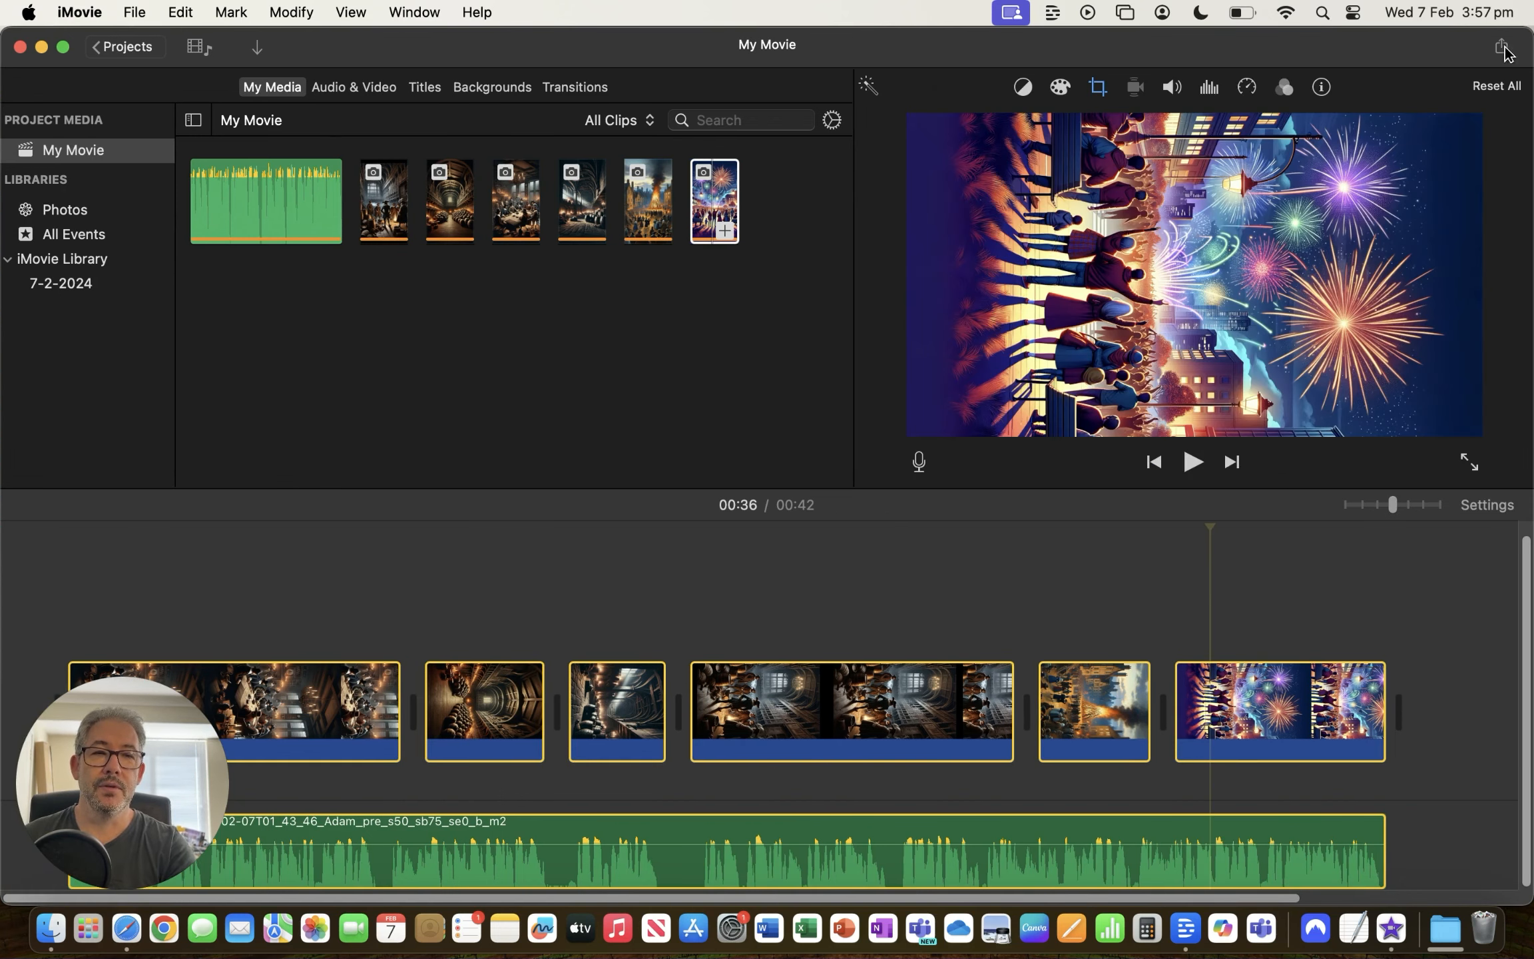
click(1504, 49)
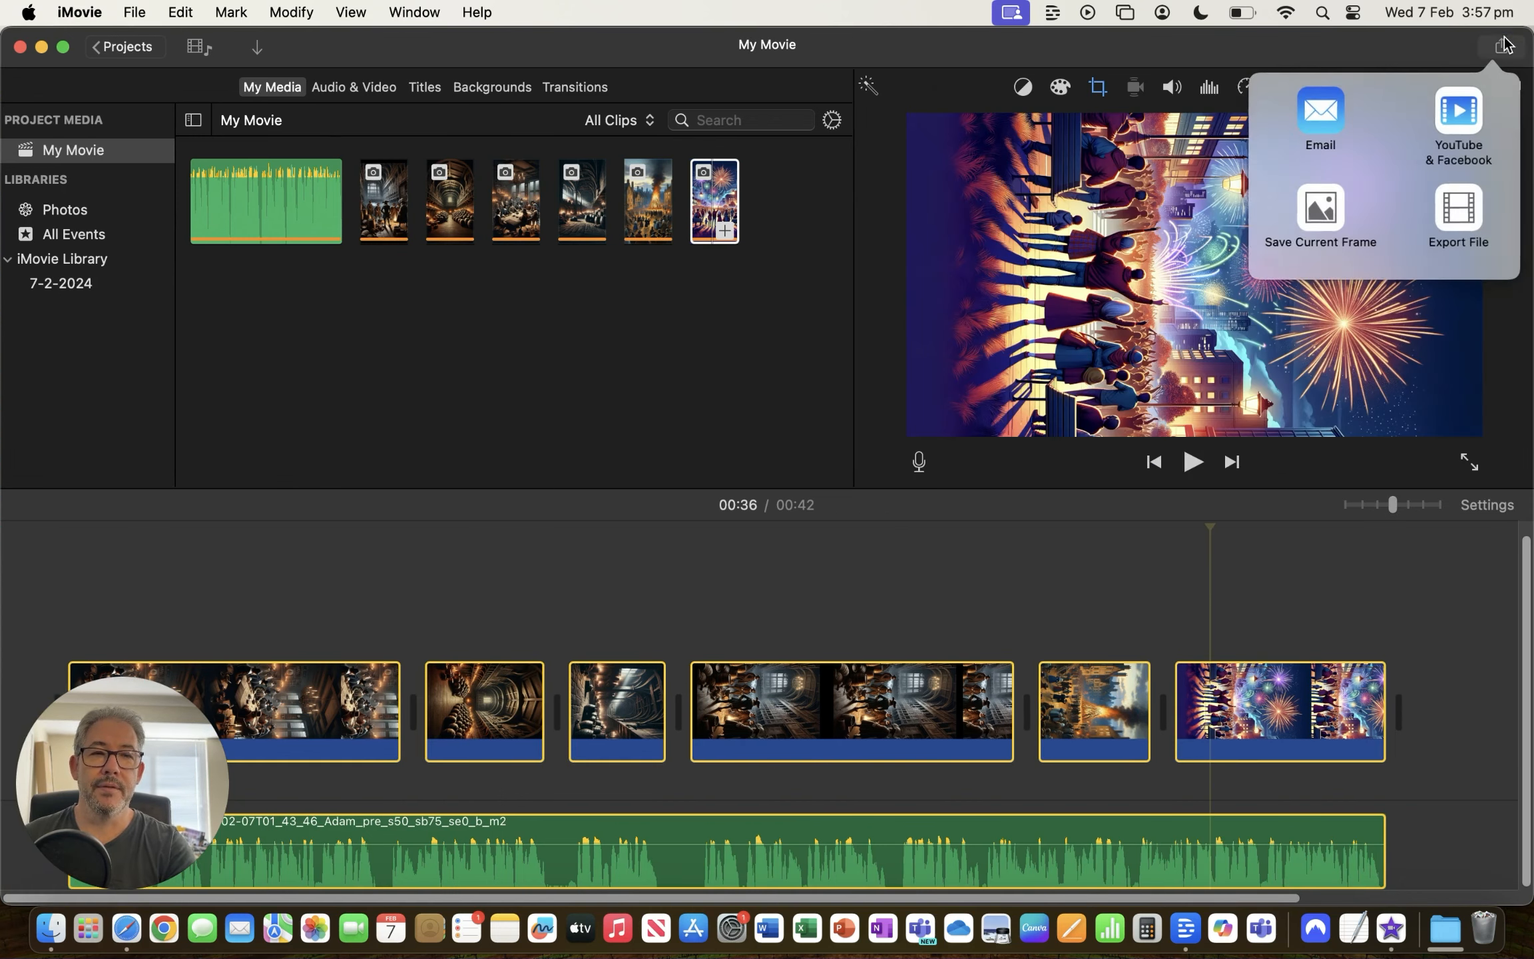
click(1460, 224)
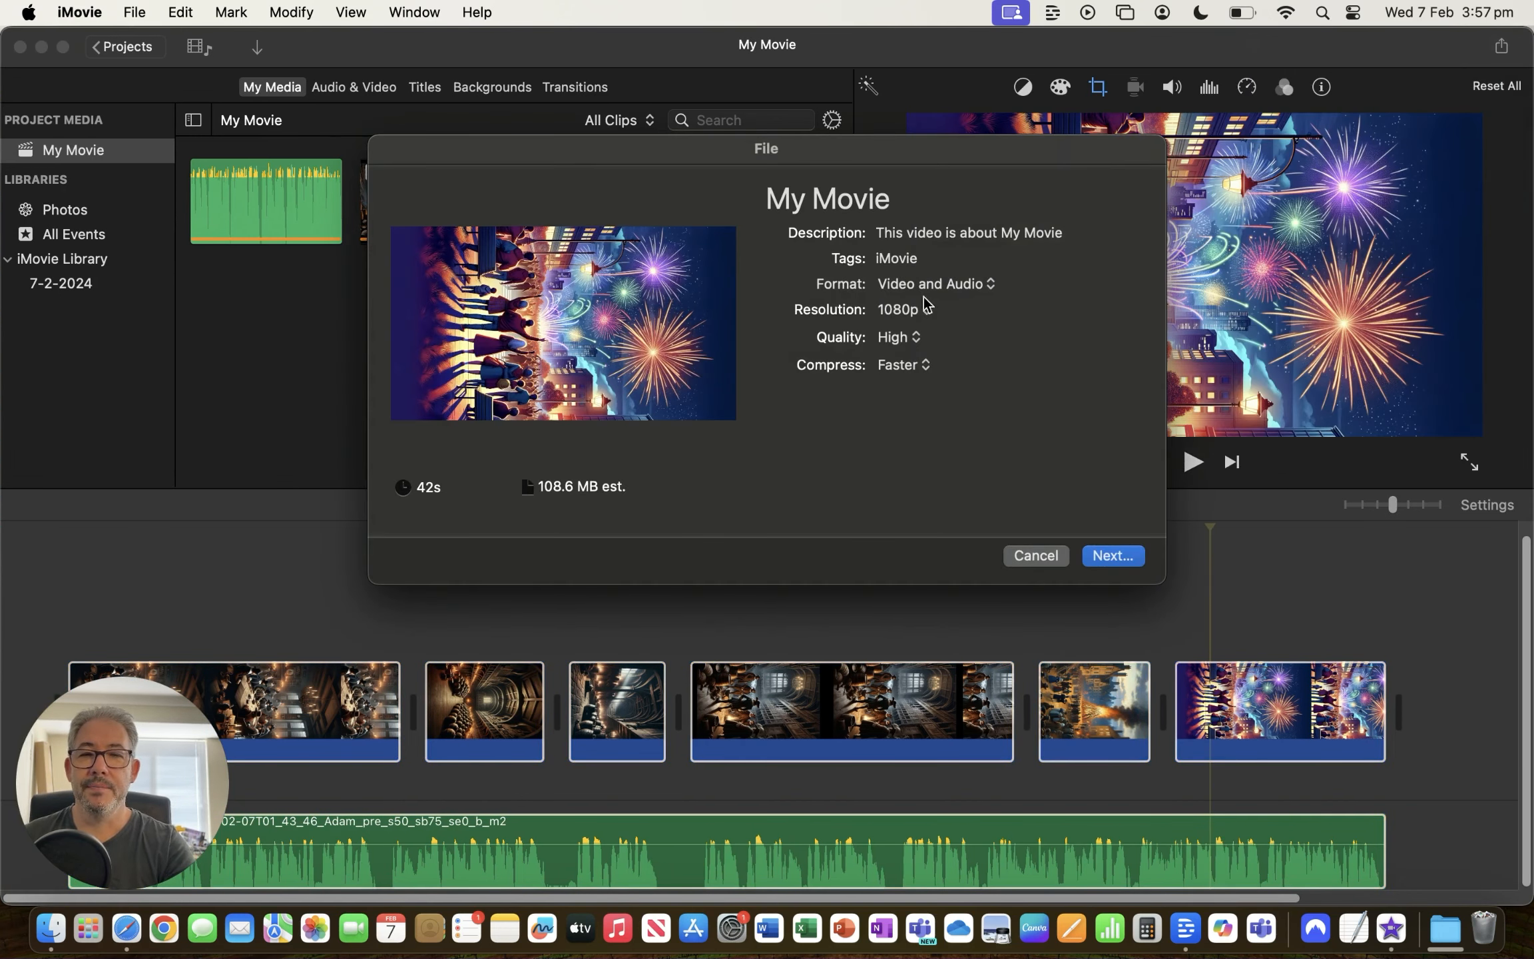
click(857, 194)
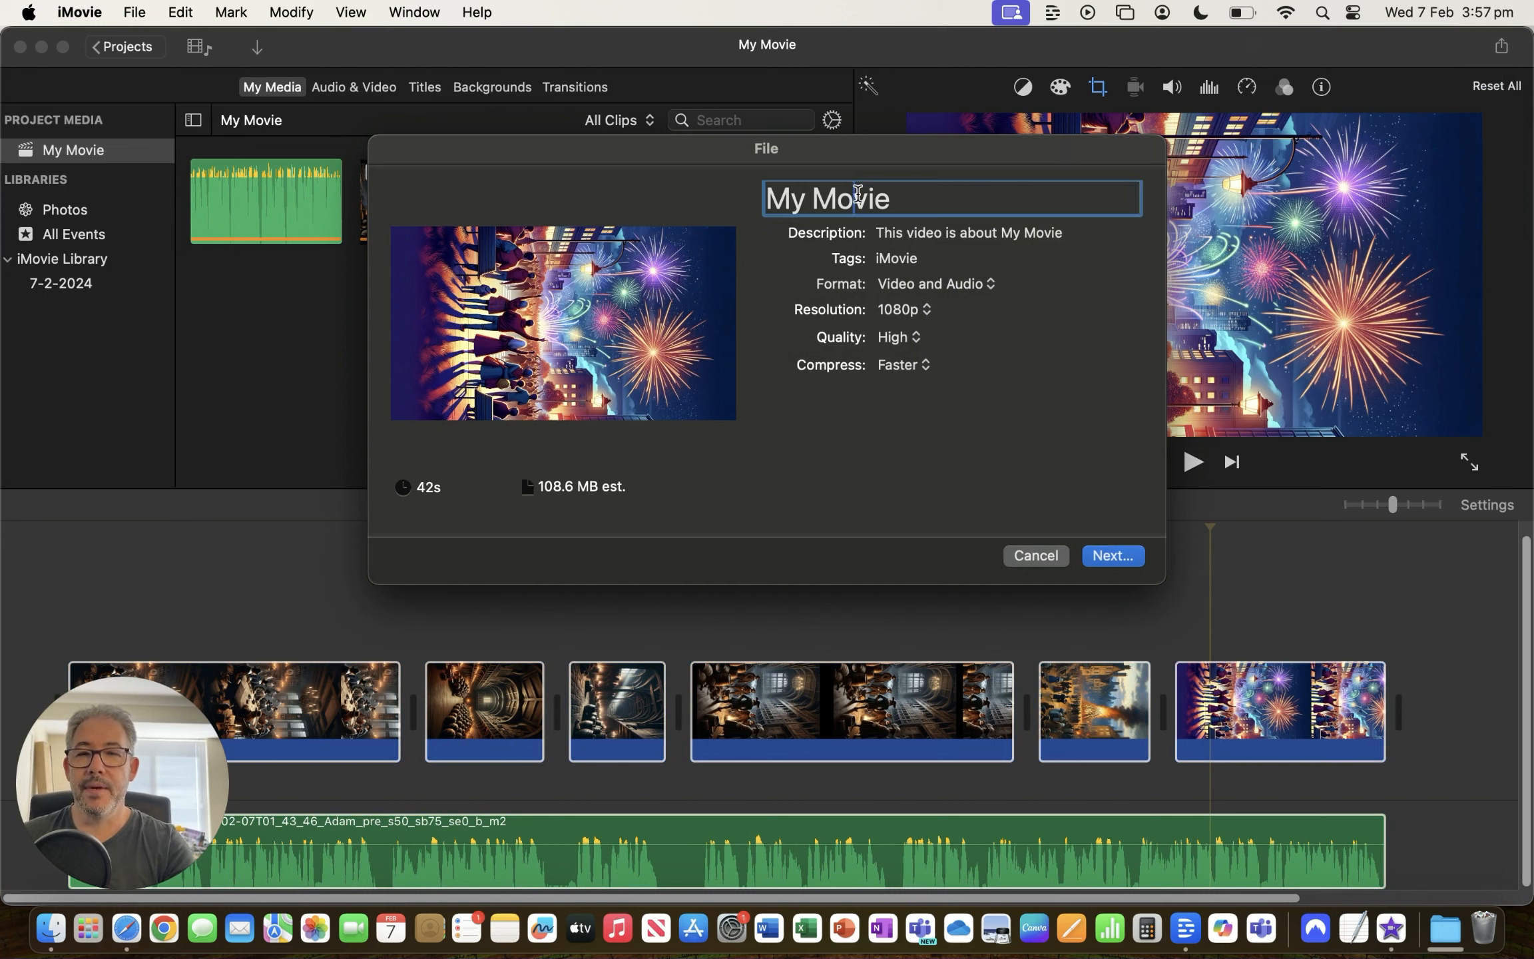
key(super+a)
text(Guy Fawkes Export)
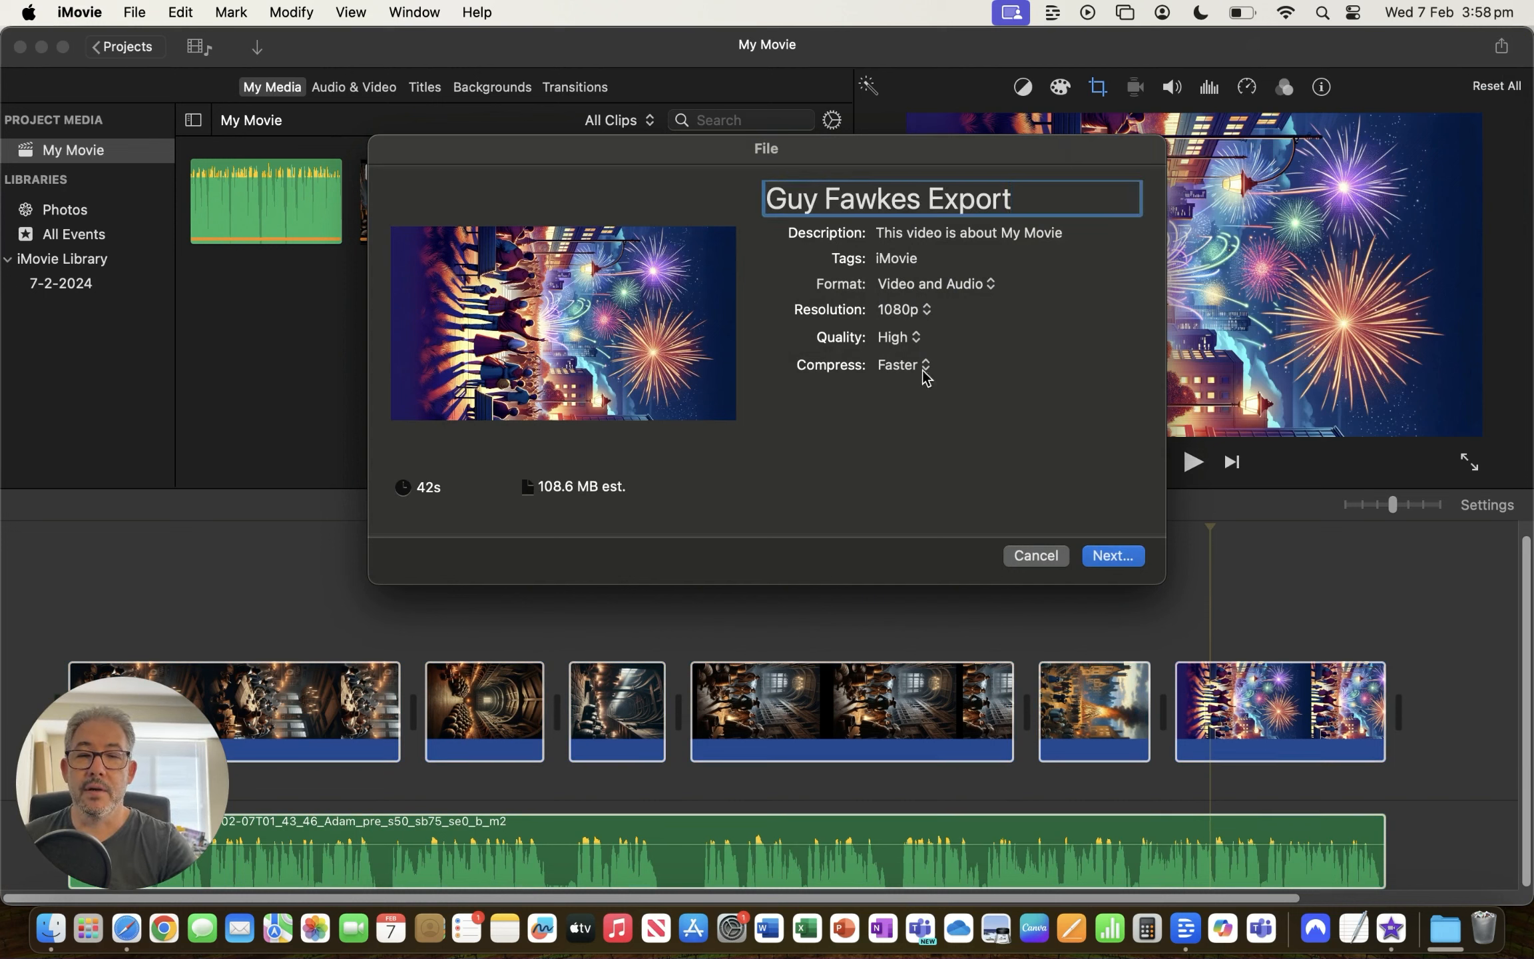
Try Best (ProRes) quality and Better Quality compression, and return the export settings to High and Faster
click(902, 337)
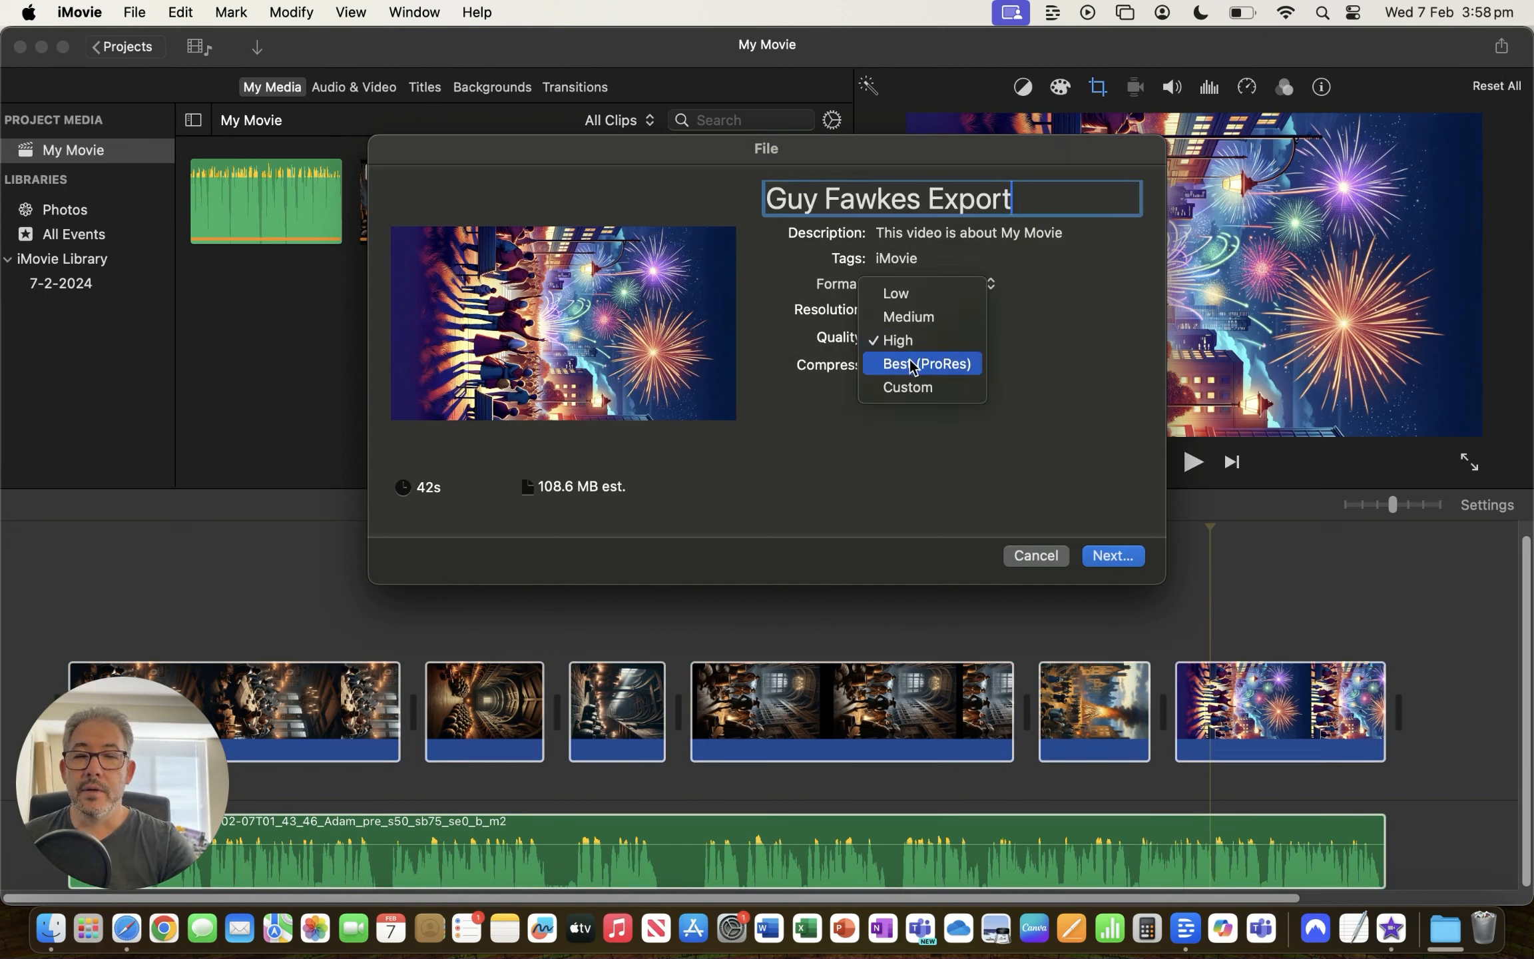
click(908, 364)
click(915, 338)
click(909, 315)
click(922, 366)
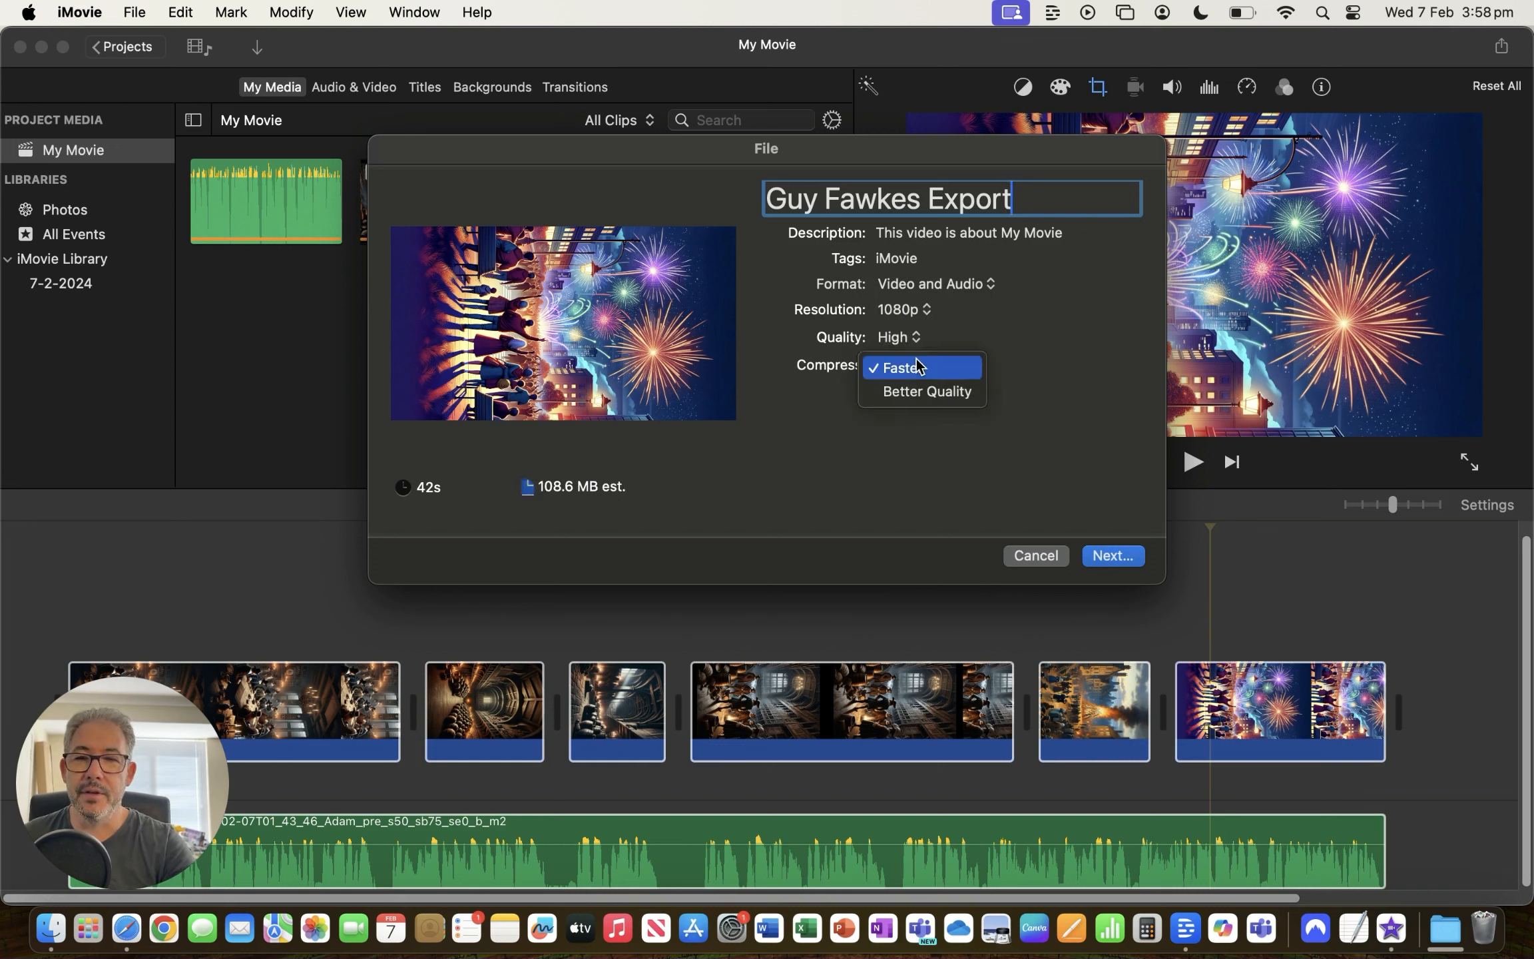
click(925, 393)
click(915, 366)
click(909, 340)
Save the Guy Fawkes Export file into the Guy Fawkes folder in Downloads
click(1121, 557)
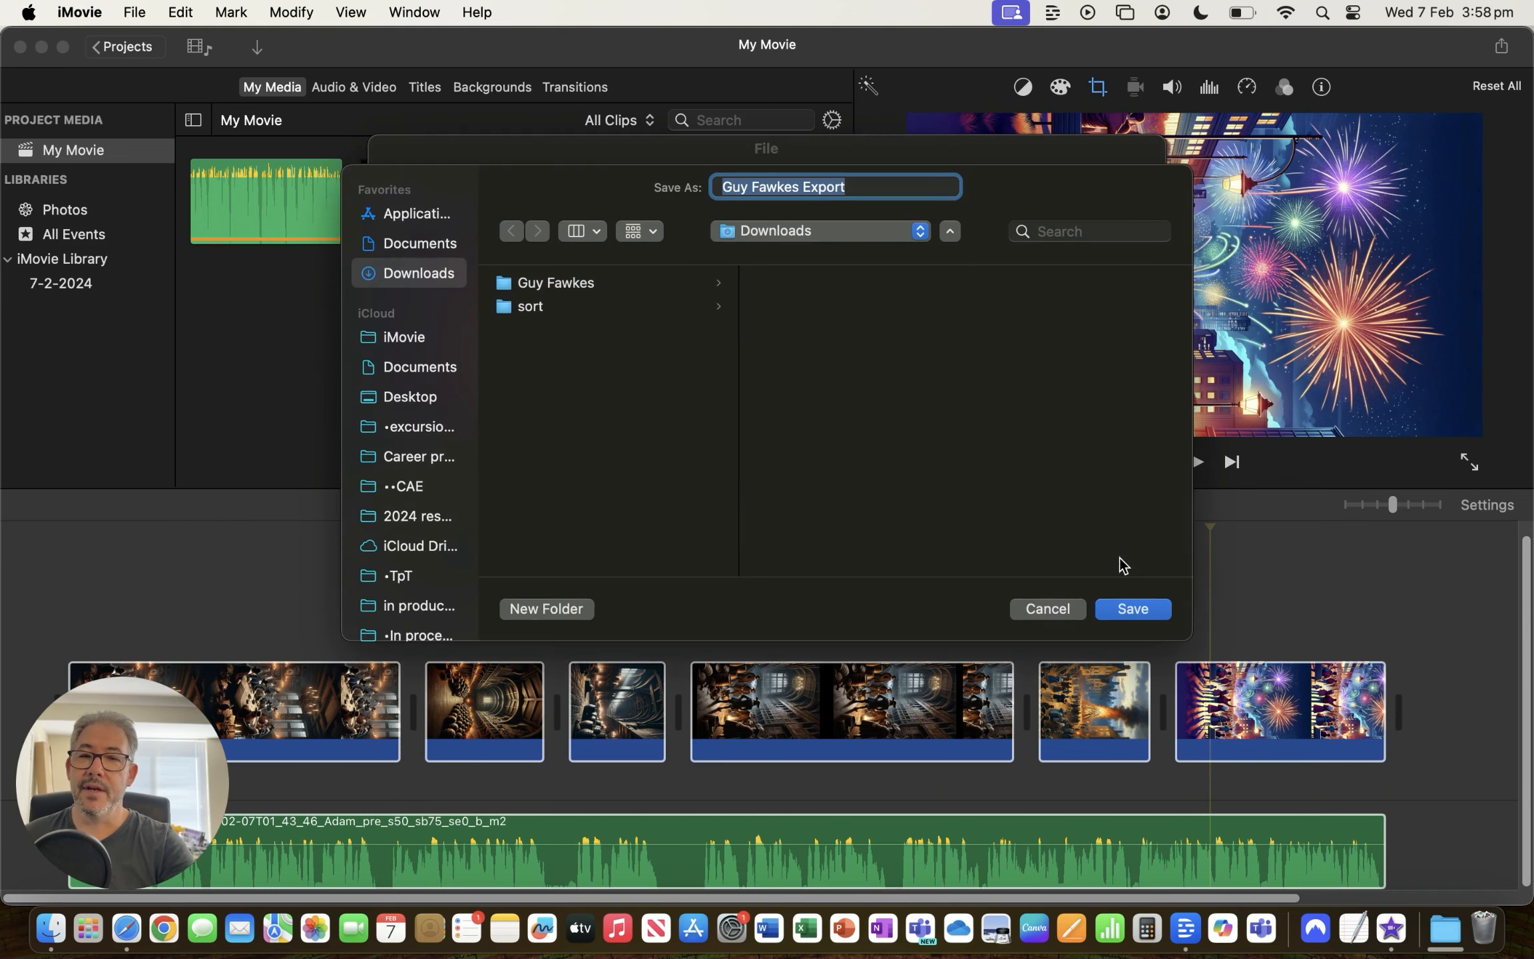
click(575, 283)
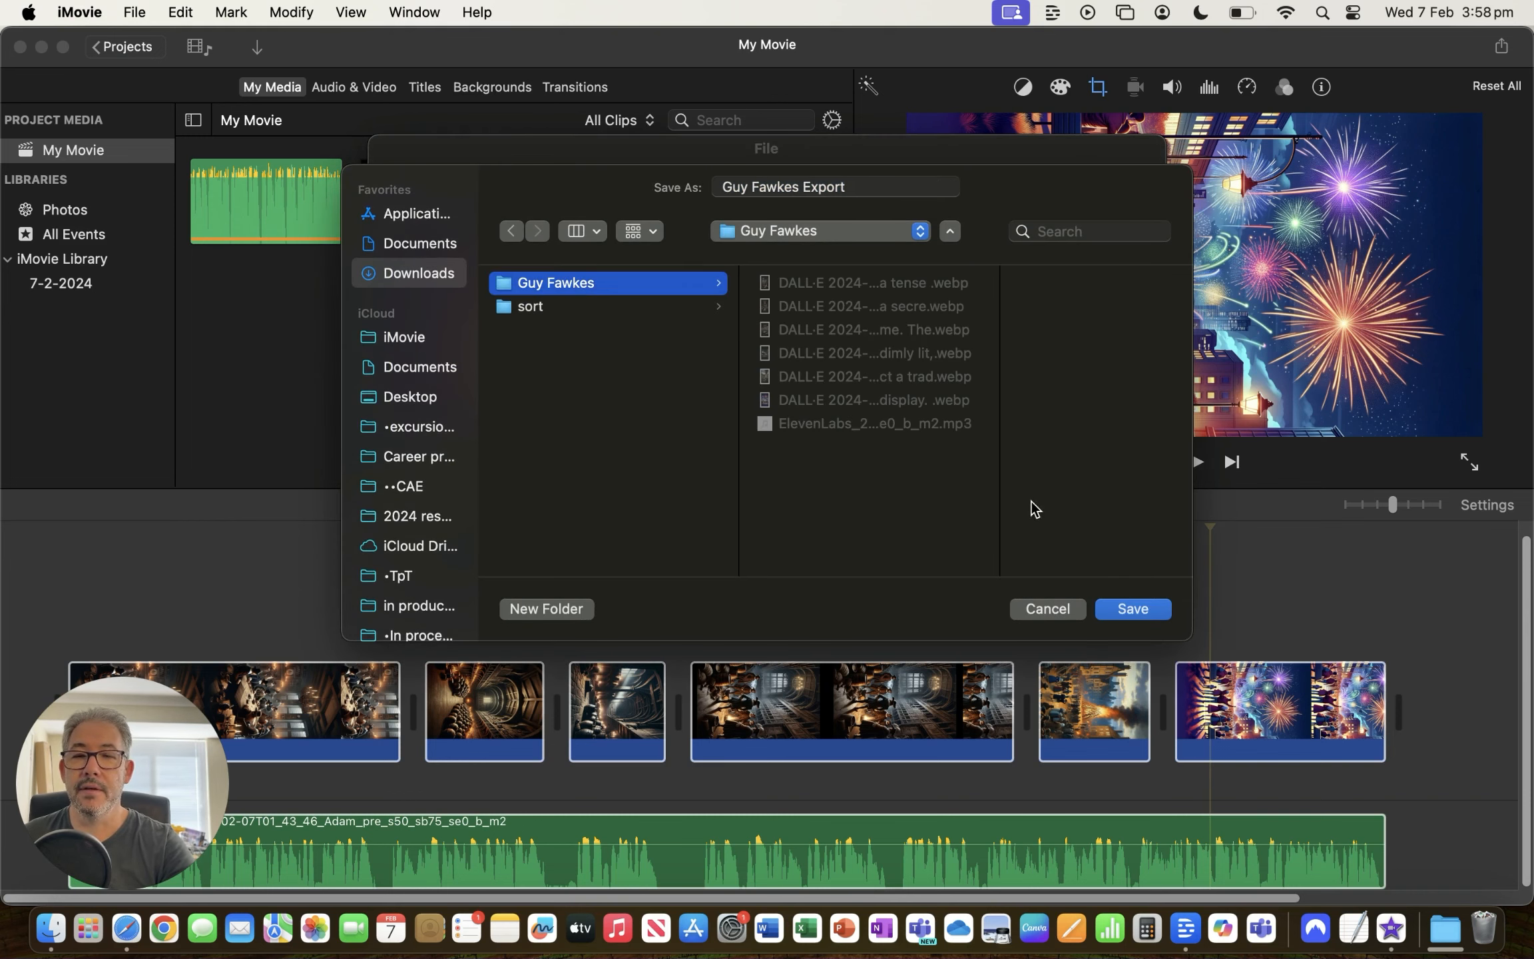
click(1122, 610)
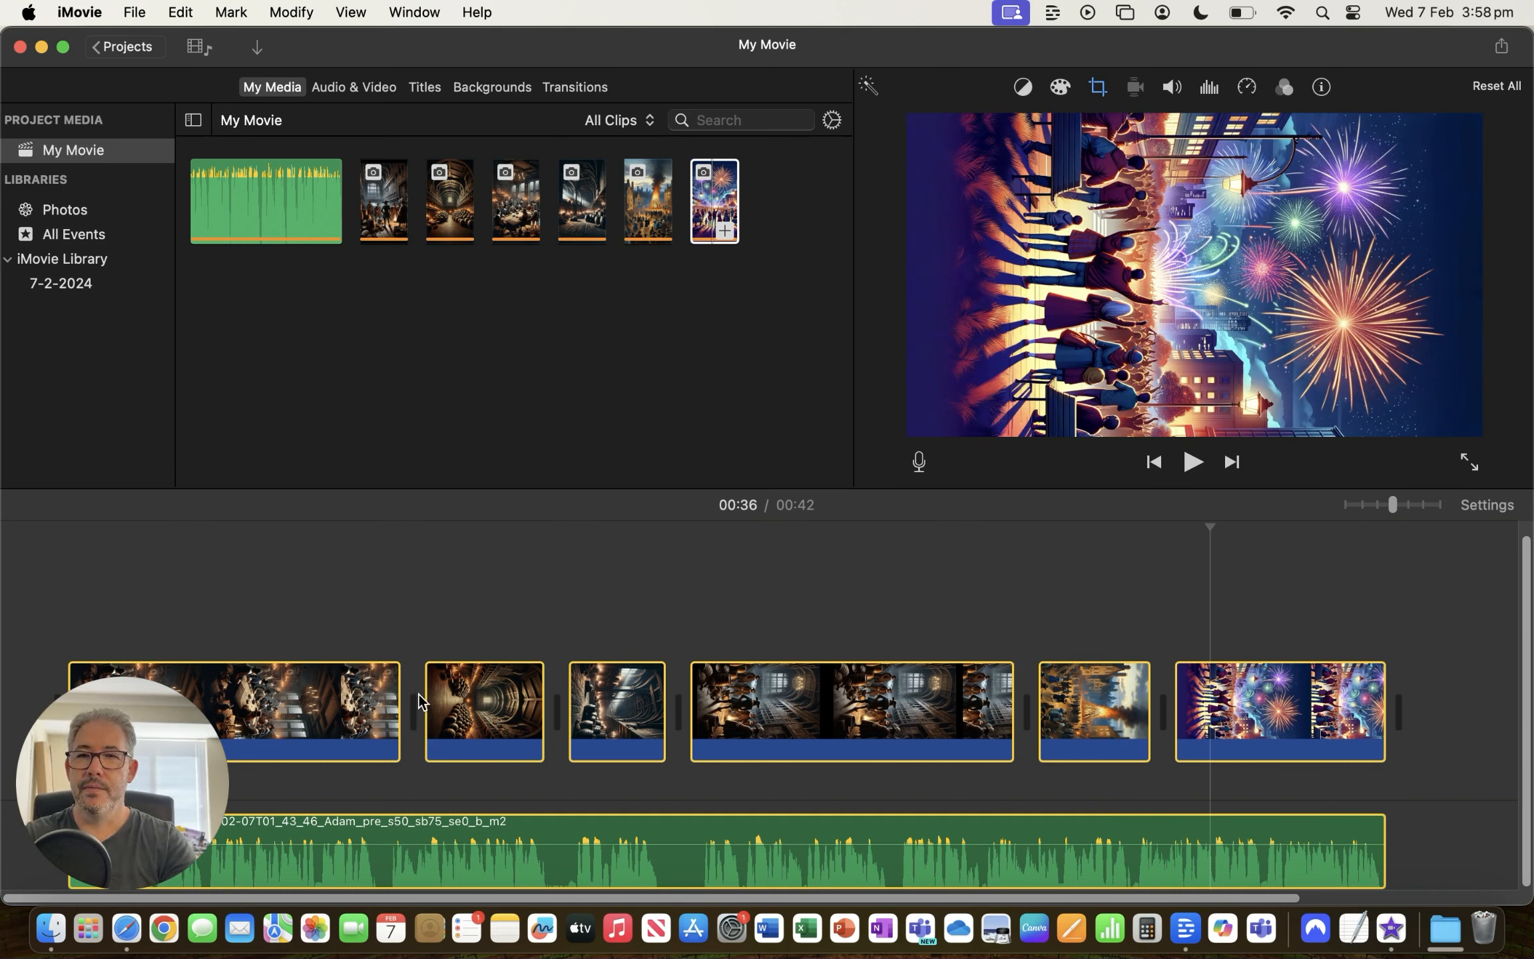
Open Guy Fawkes Export.mp4 from the Downloads folder in QuickTime Player, jump to about its midpoint and pause it
click(51, 927)
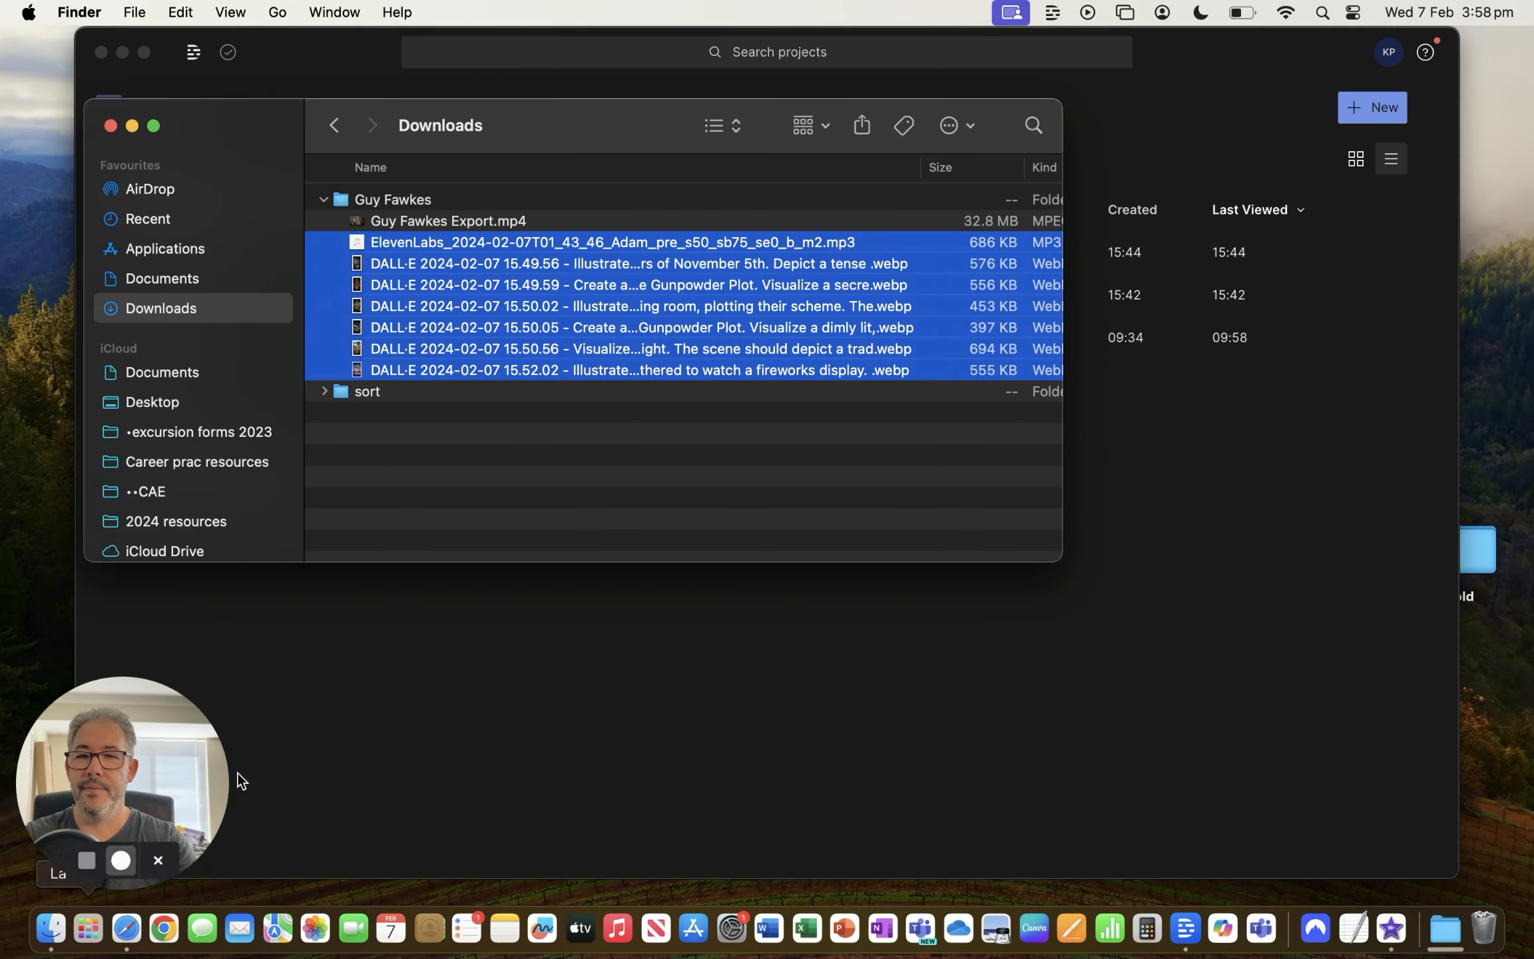
click(414, 409)
double_click(414, 222)
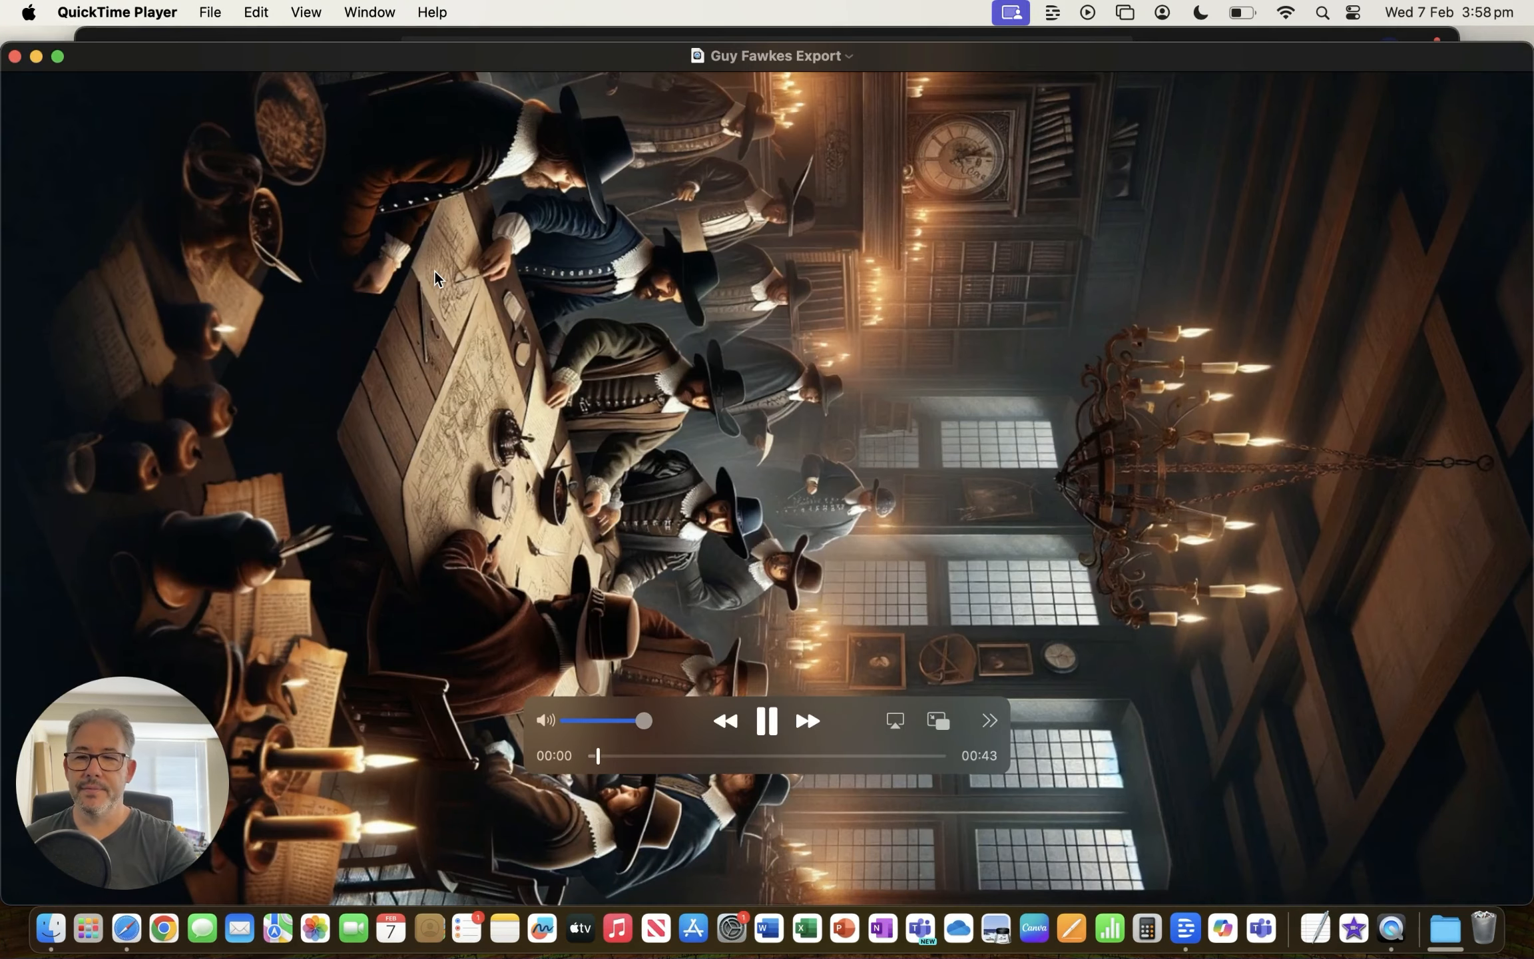
click(768, 755)
click(766, 722)
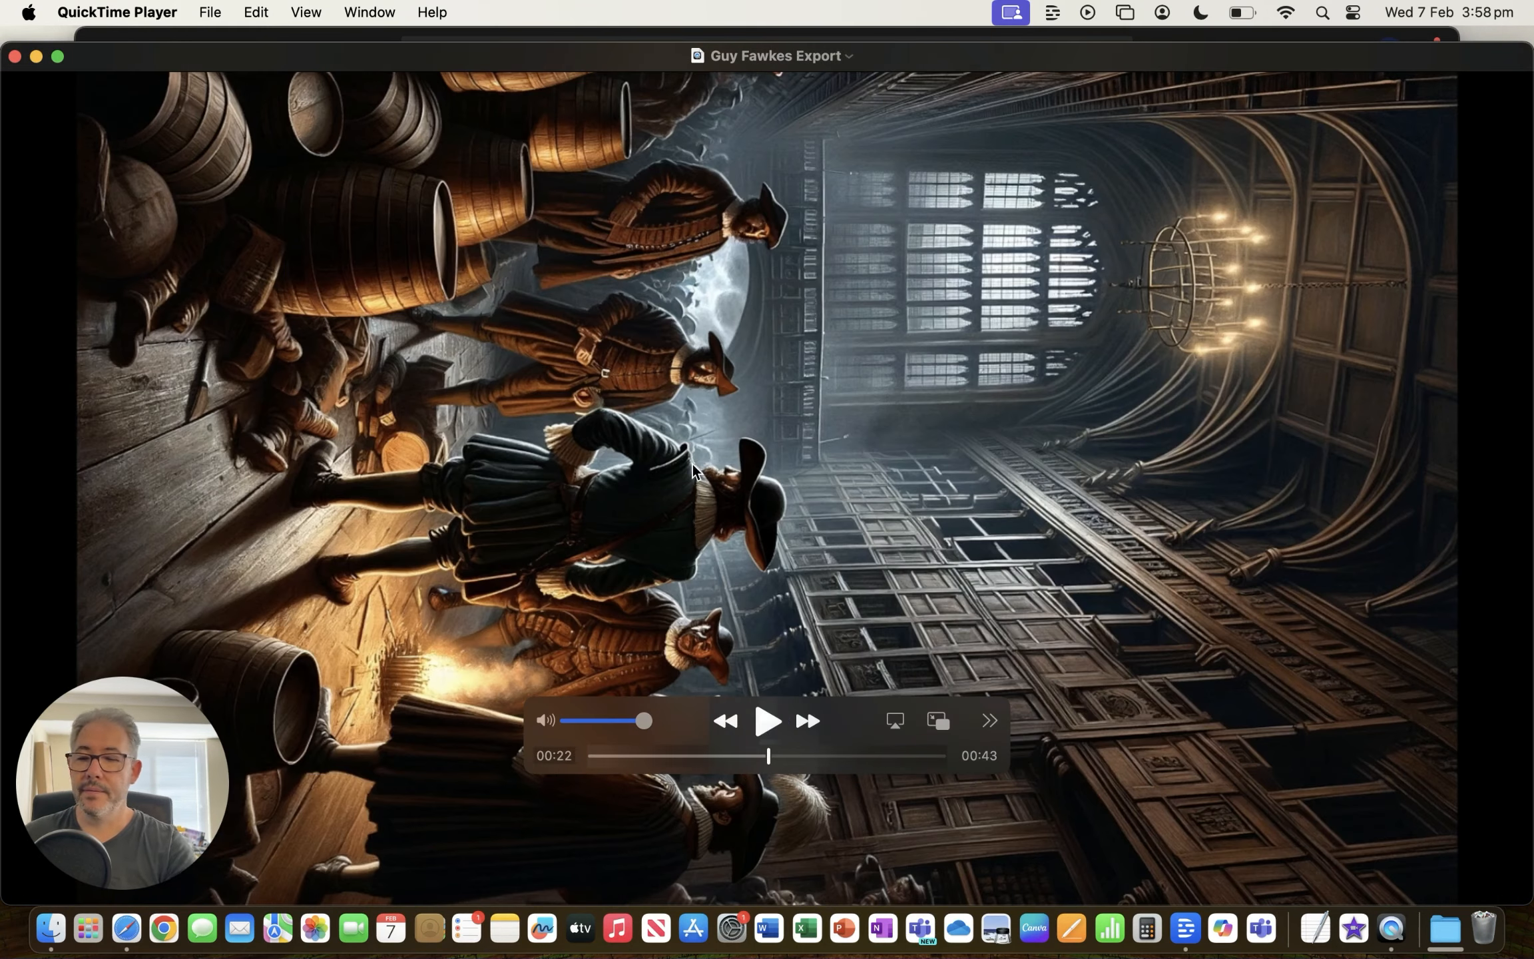
Rotate the exported video left into portrait orientation and move its window clear of the screen edge
click(211, 12)
mouse_move(256, 12)
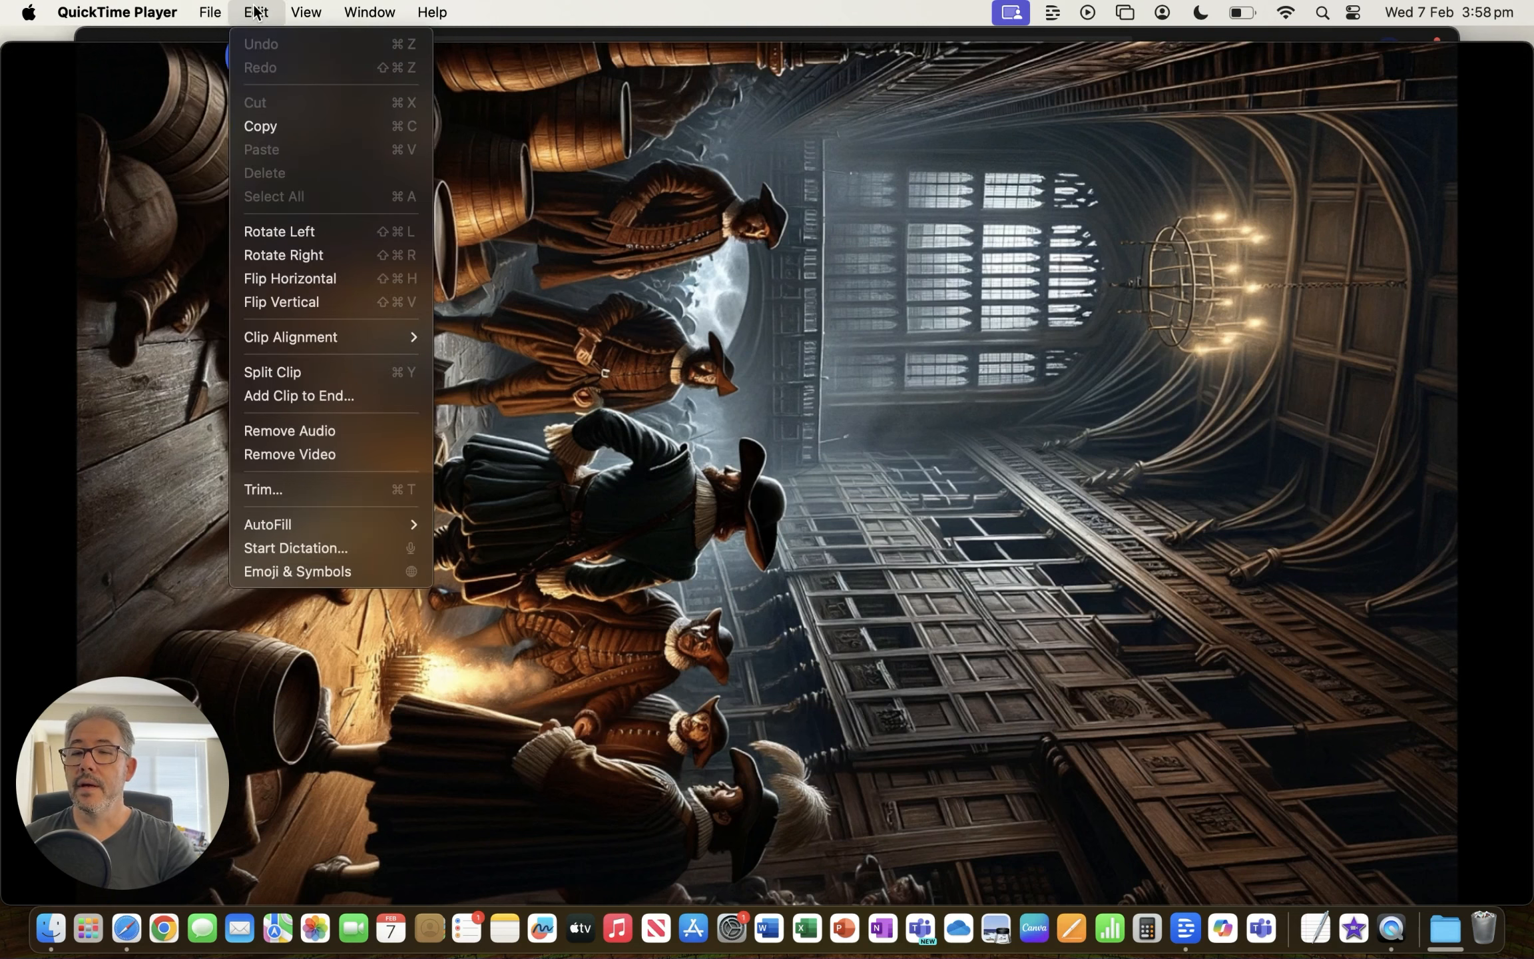
click(293, 231)
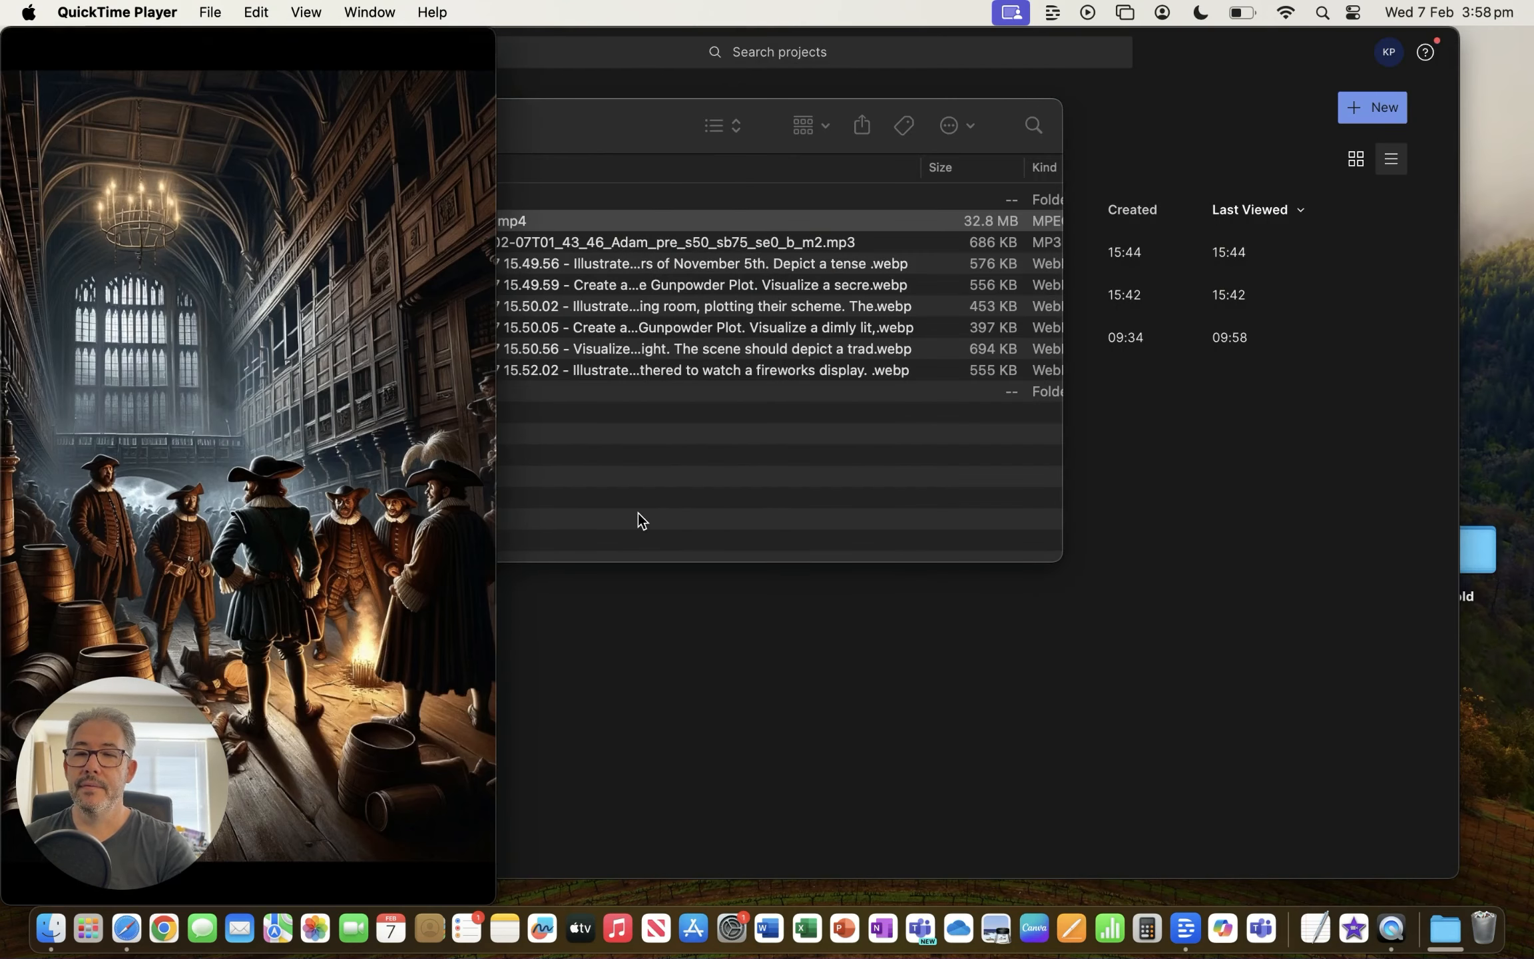
drag(316, 58, 563, 60)
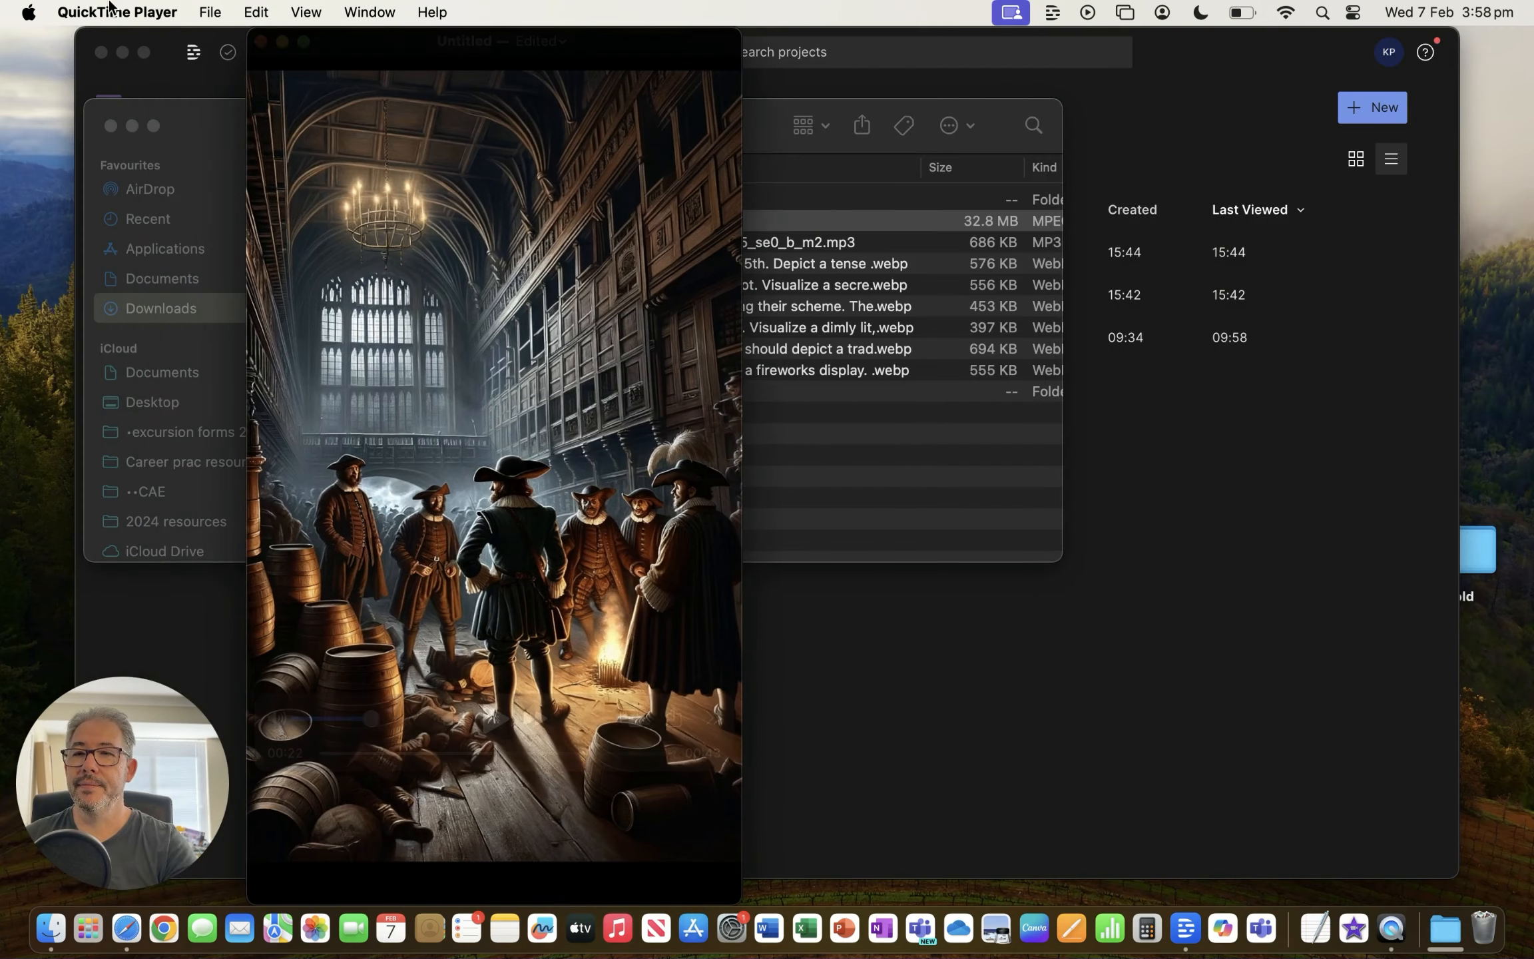
Export the rotated video at 1080p as "Export 2" into the Guy Fawkes folder
click(211, 12)
mouse_move(297, 346)
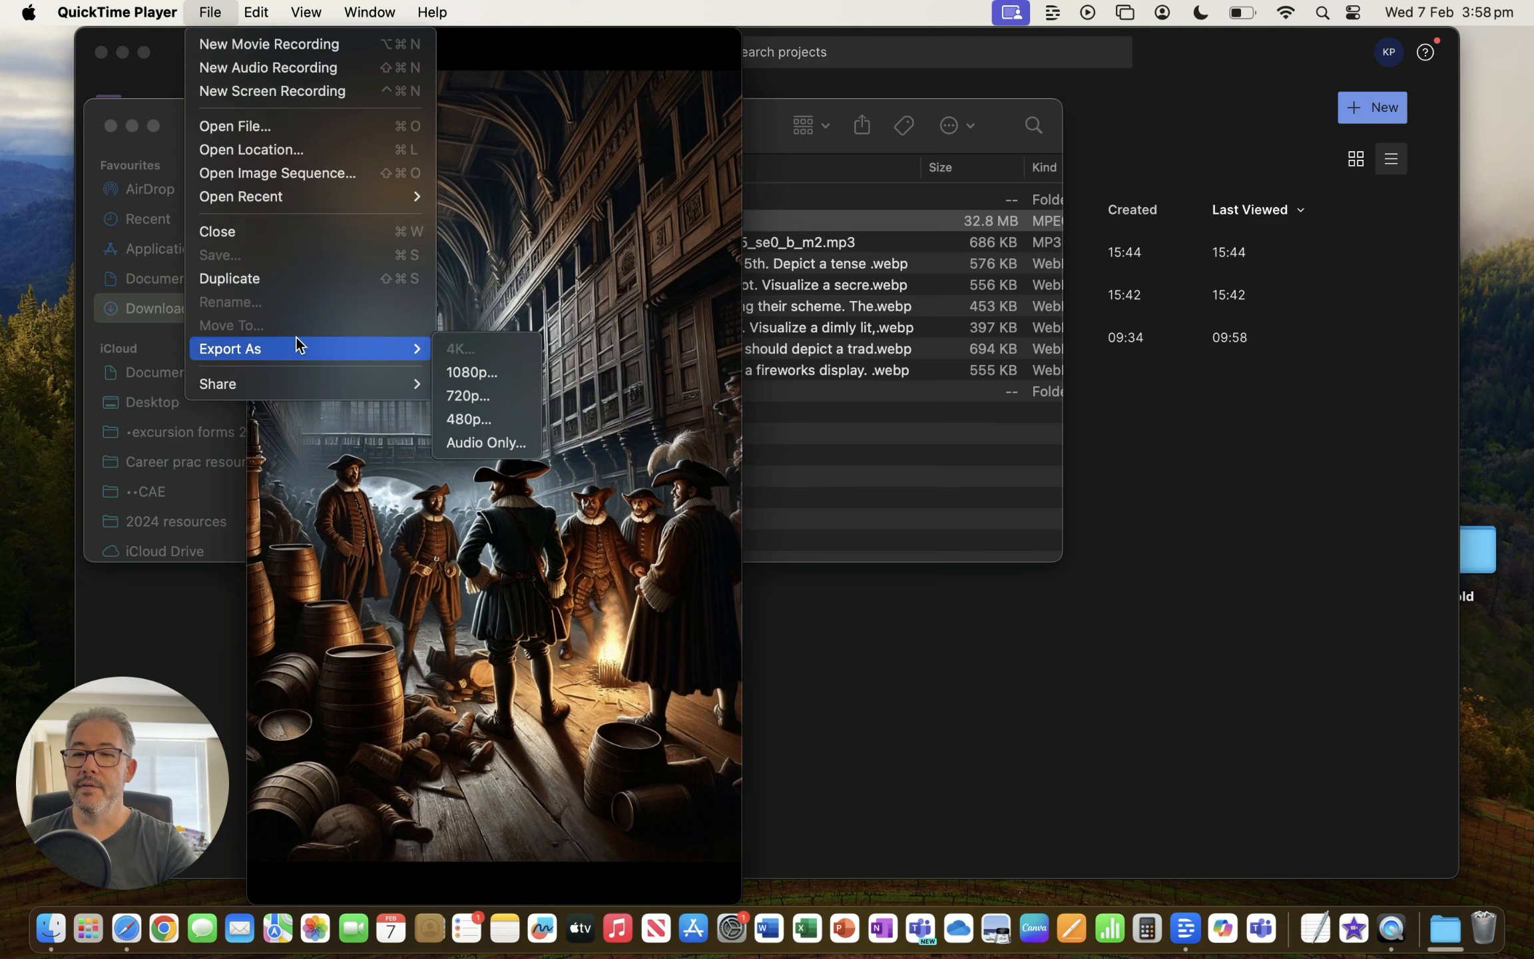
click(492, 372)
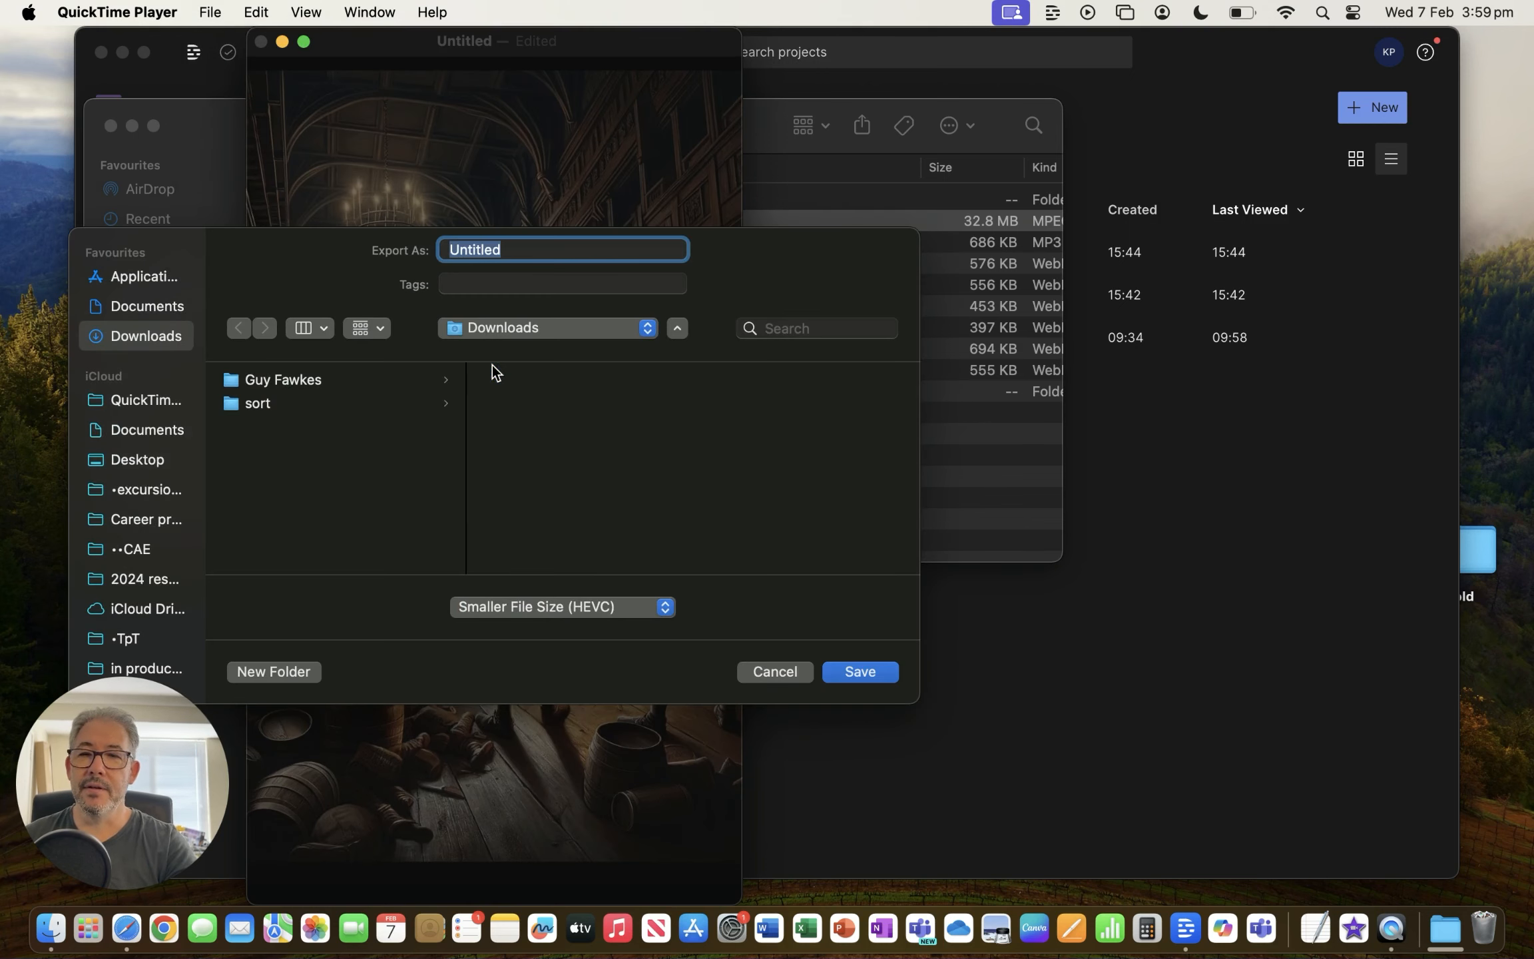
click(325, 378)
click(506, 248)
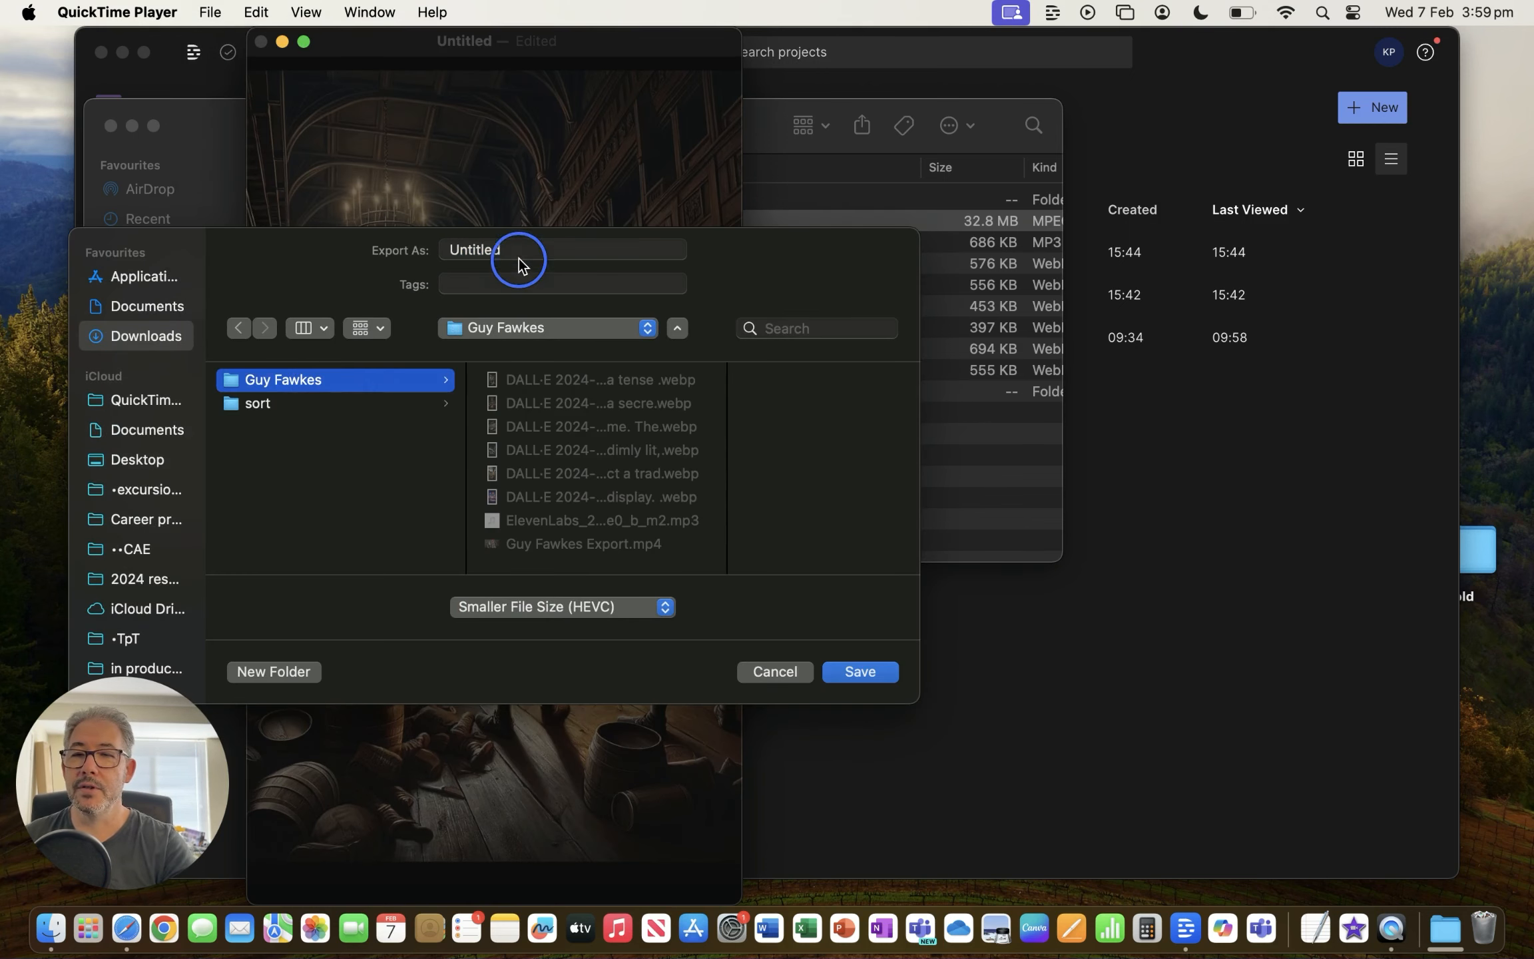
click(360, 221)
text(Export 2)
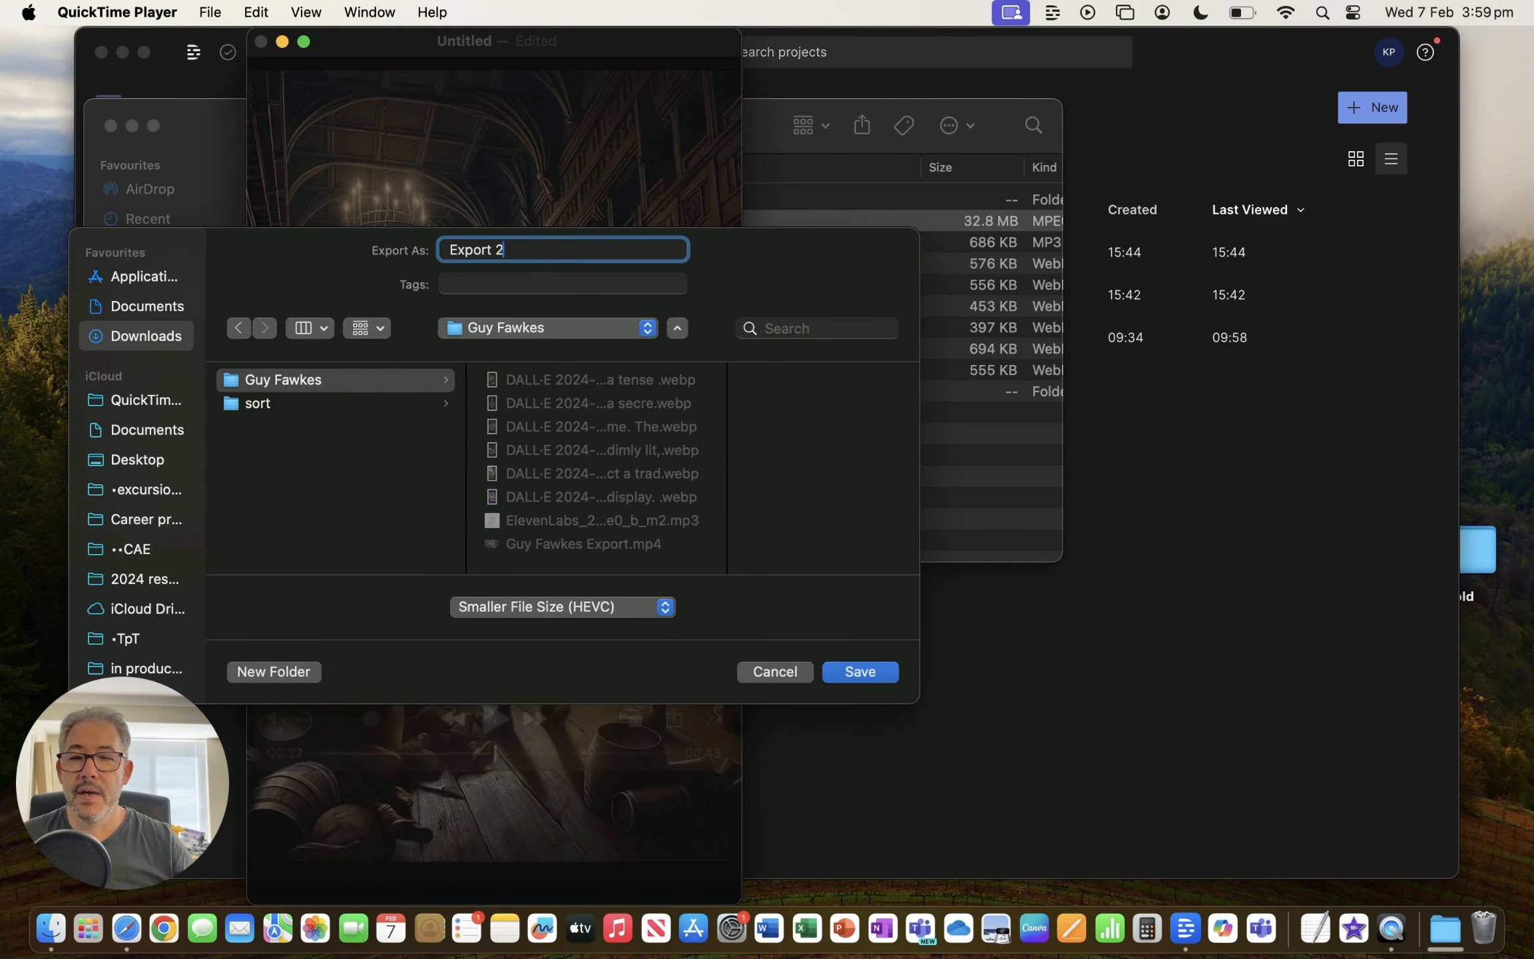
key(Return)
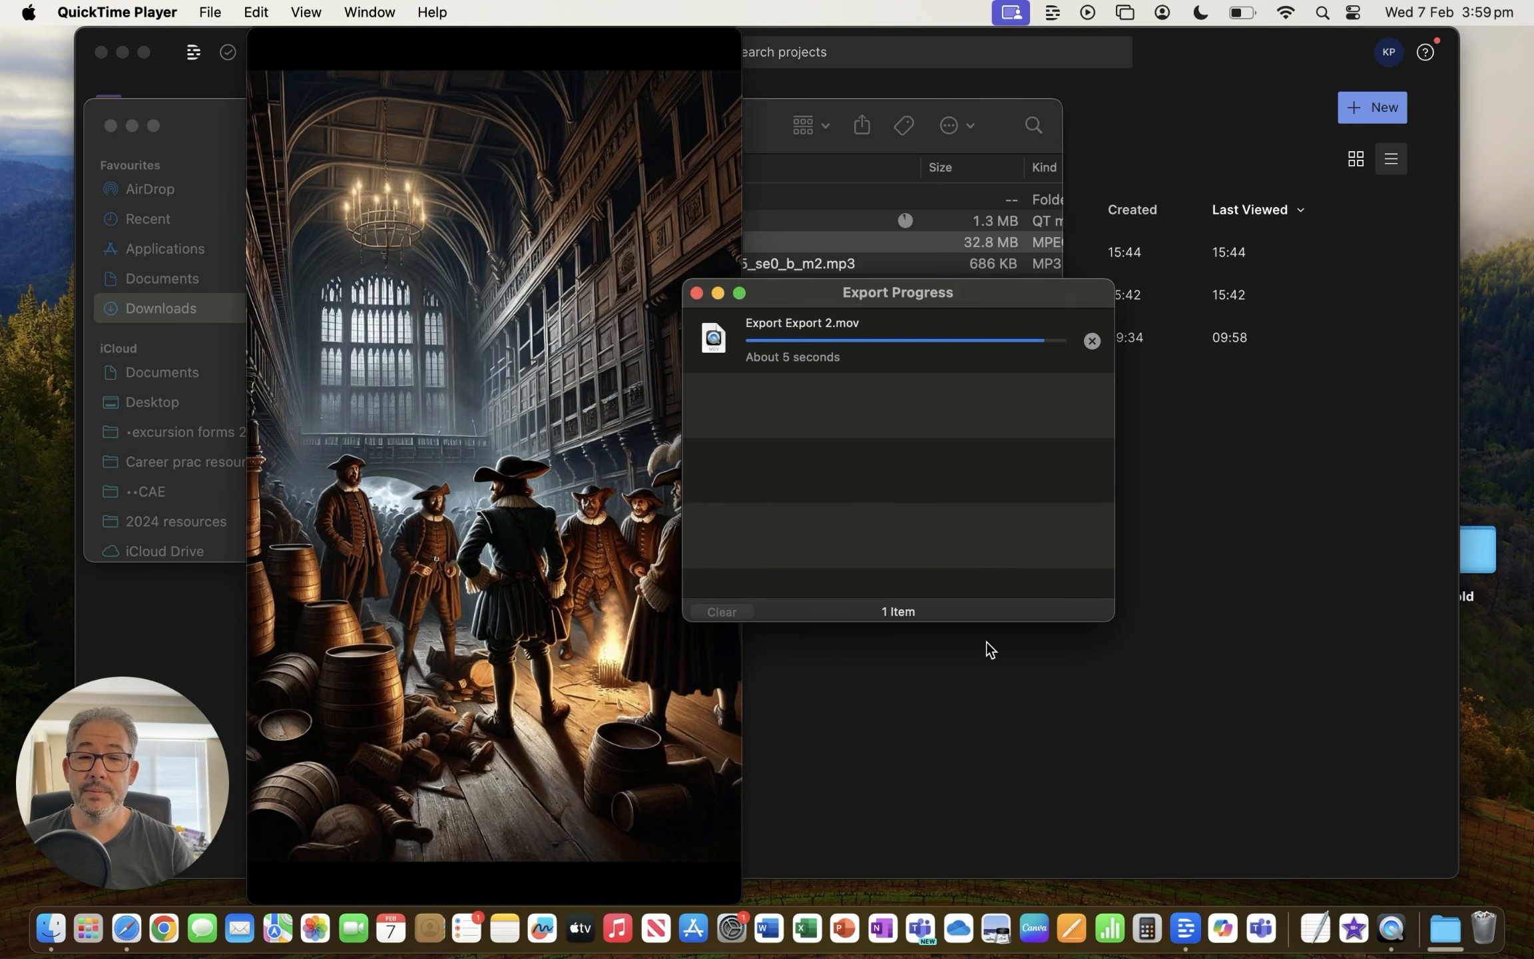
Switch to Descript, create a new video project titled "Guy Fawkes", and browse to the Guy Fawkes folder for a file to add
click(1186, 917)
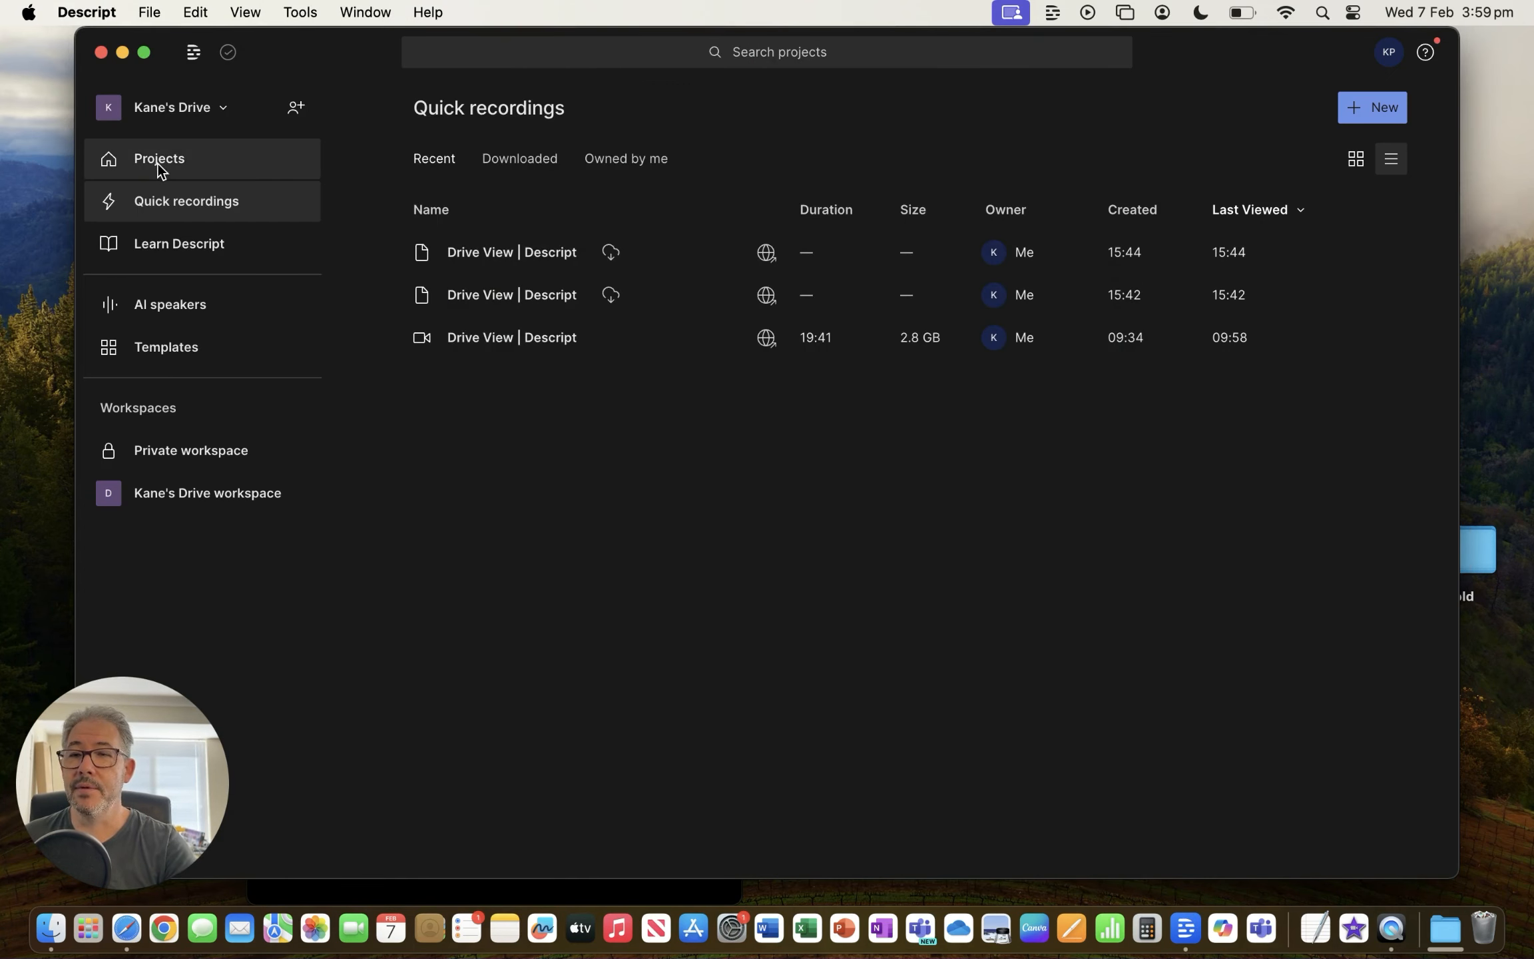
click(160, 159)
click(1360, 109)
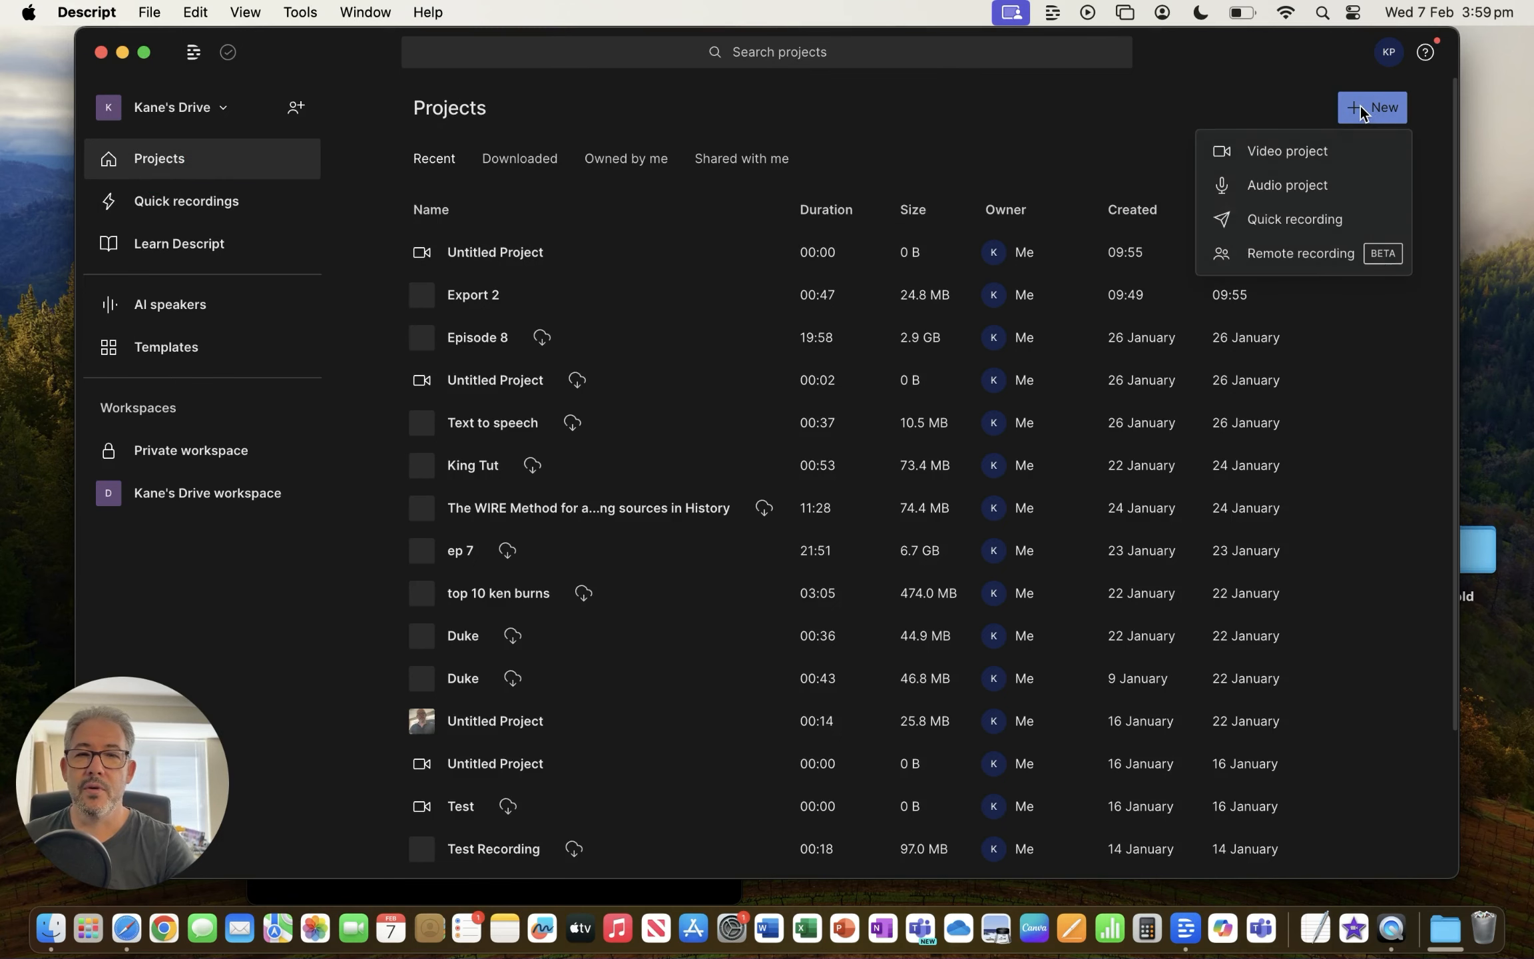
click(1330, 158)
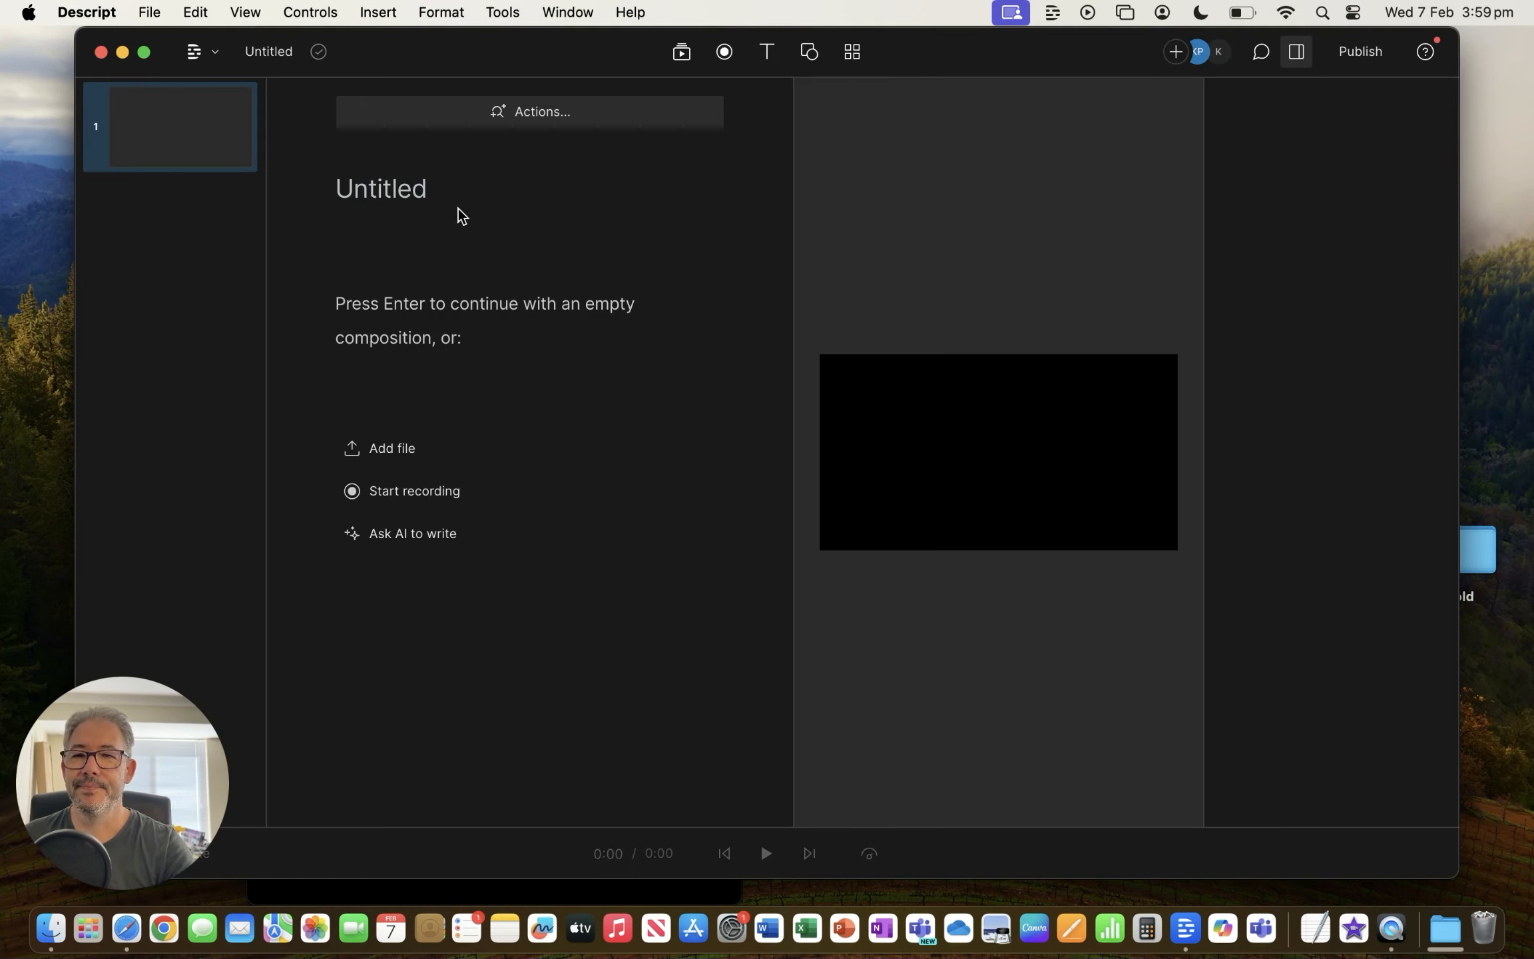
text(Guy Fawkes)
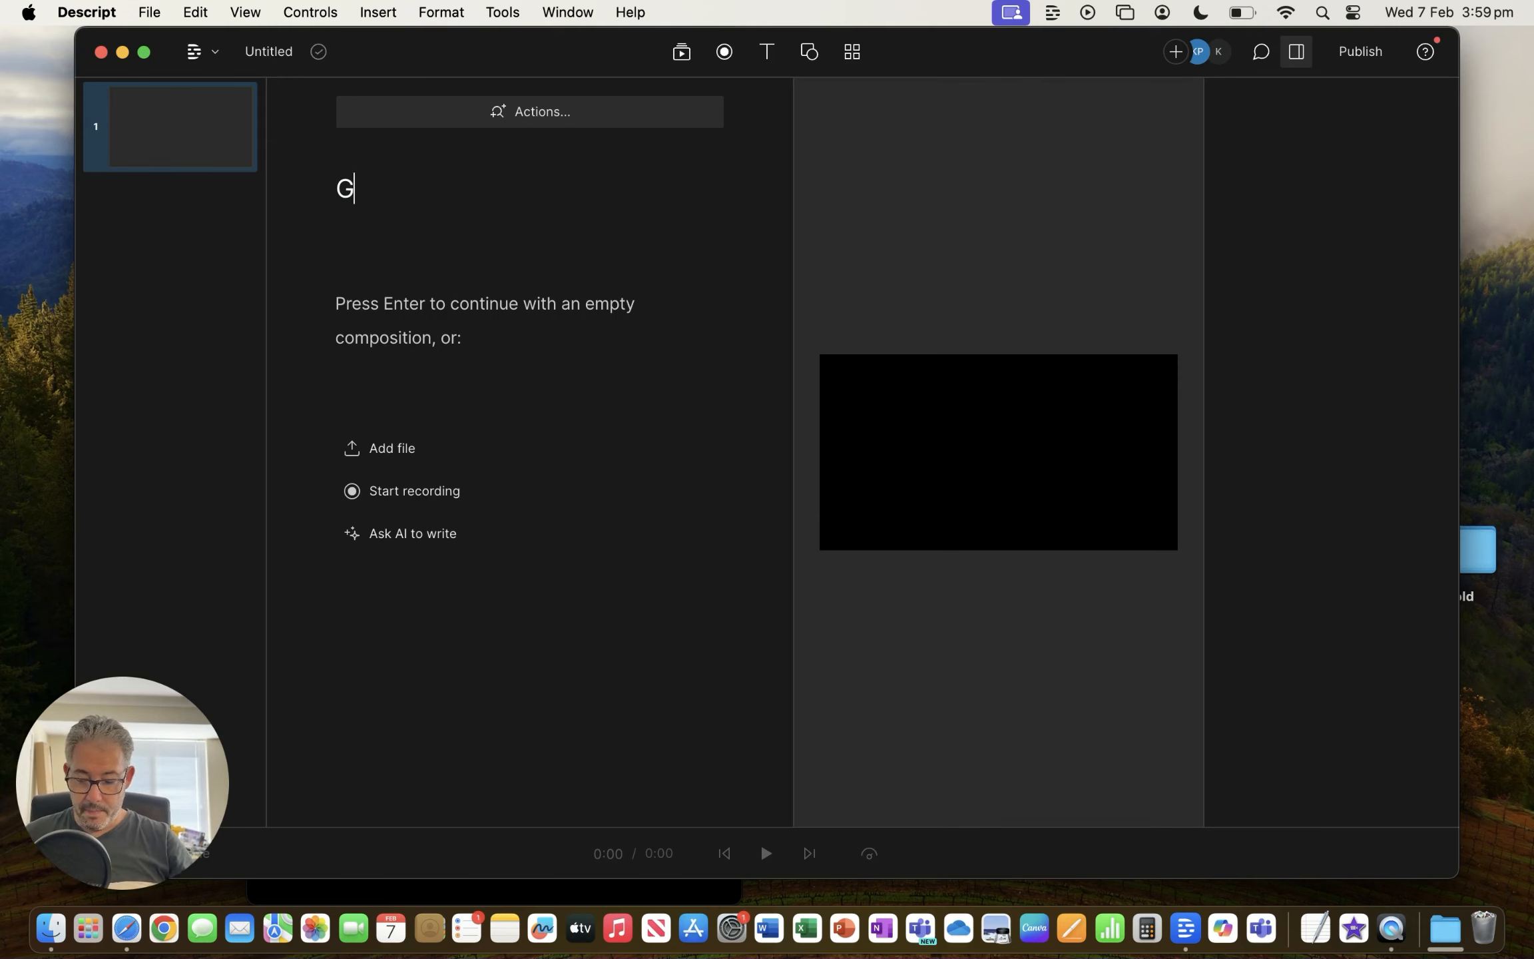
click(401, 446)
double_click(567, 327)
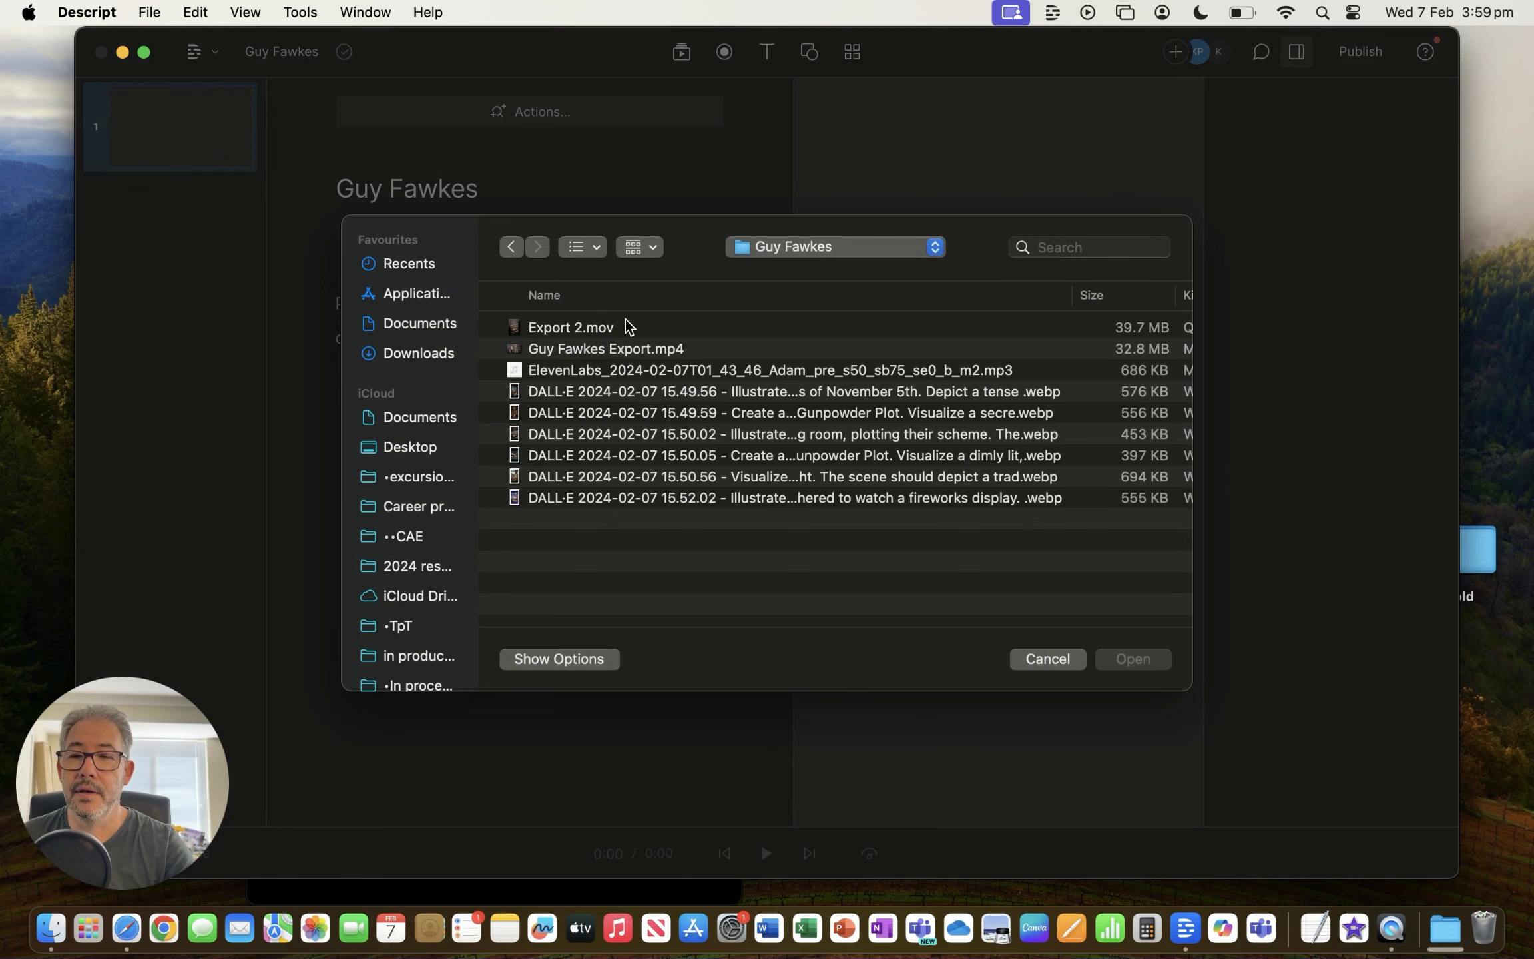
Return to QuickTime Player and export the rotated video again as "Export 3" in the Guy Fawkes folder
click(53, 931)
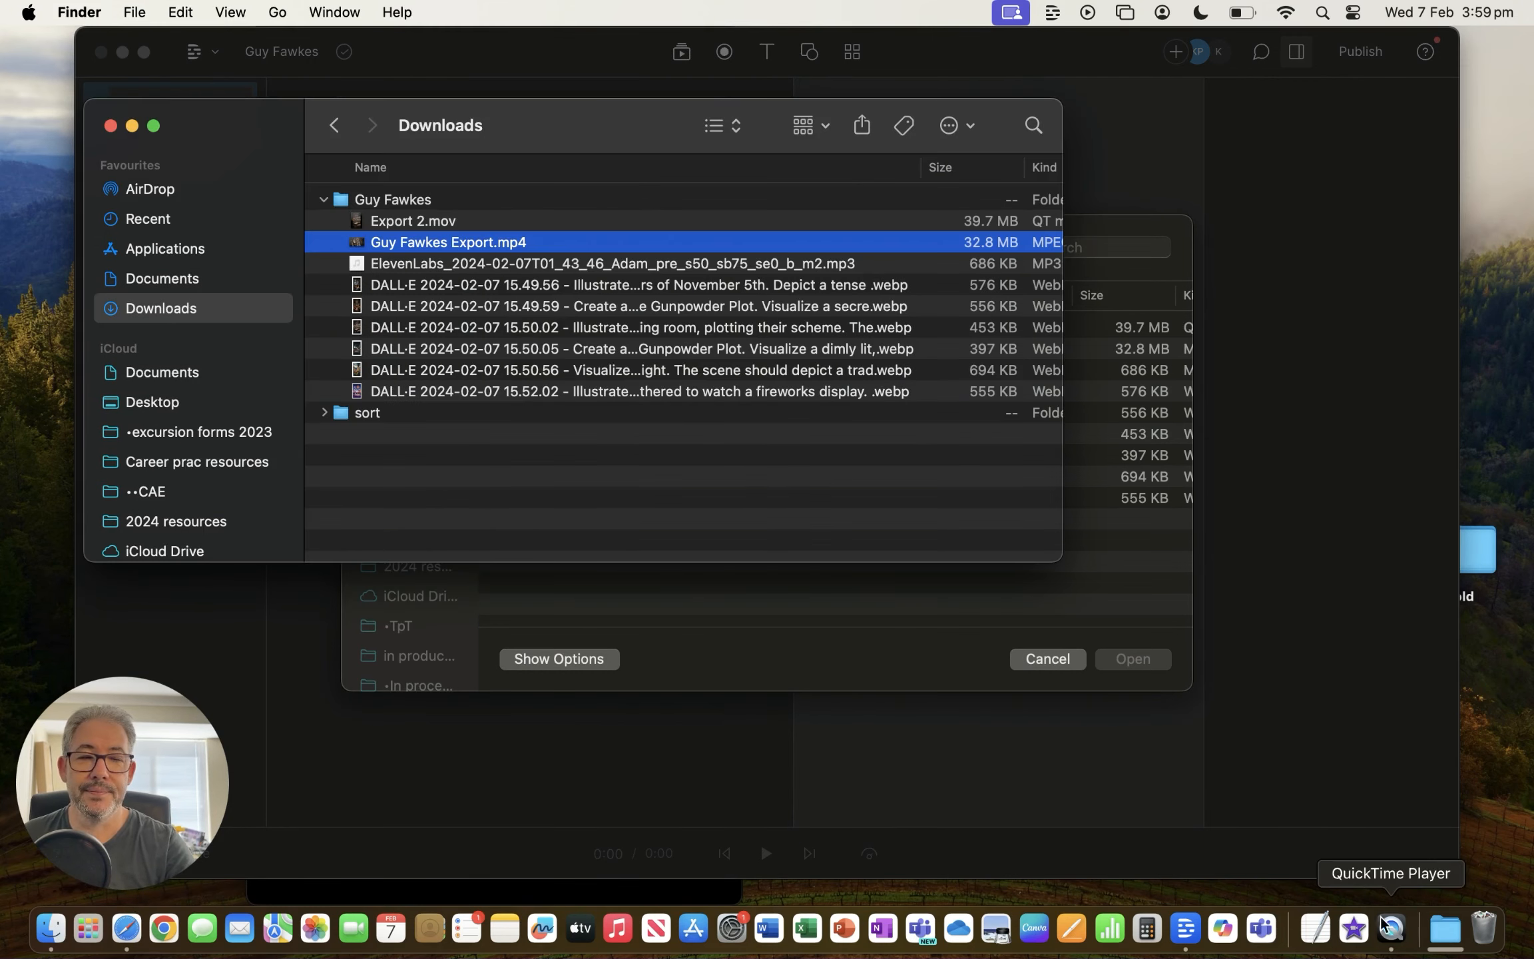
click(1392, 929)
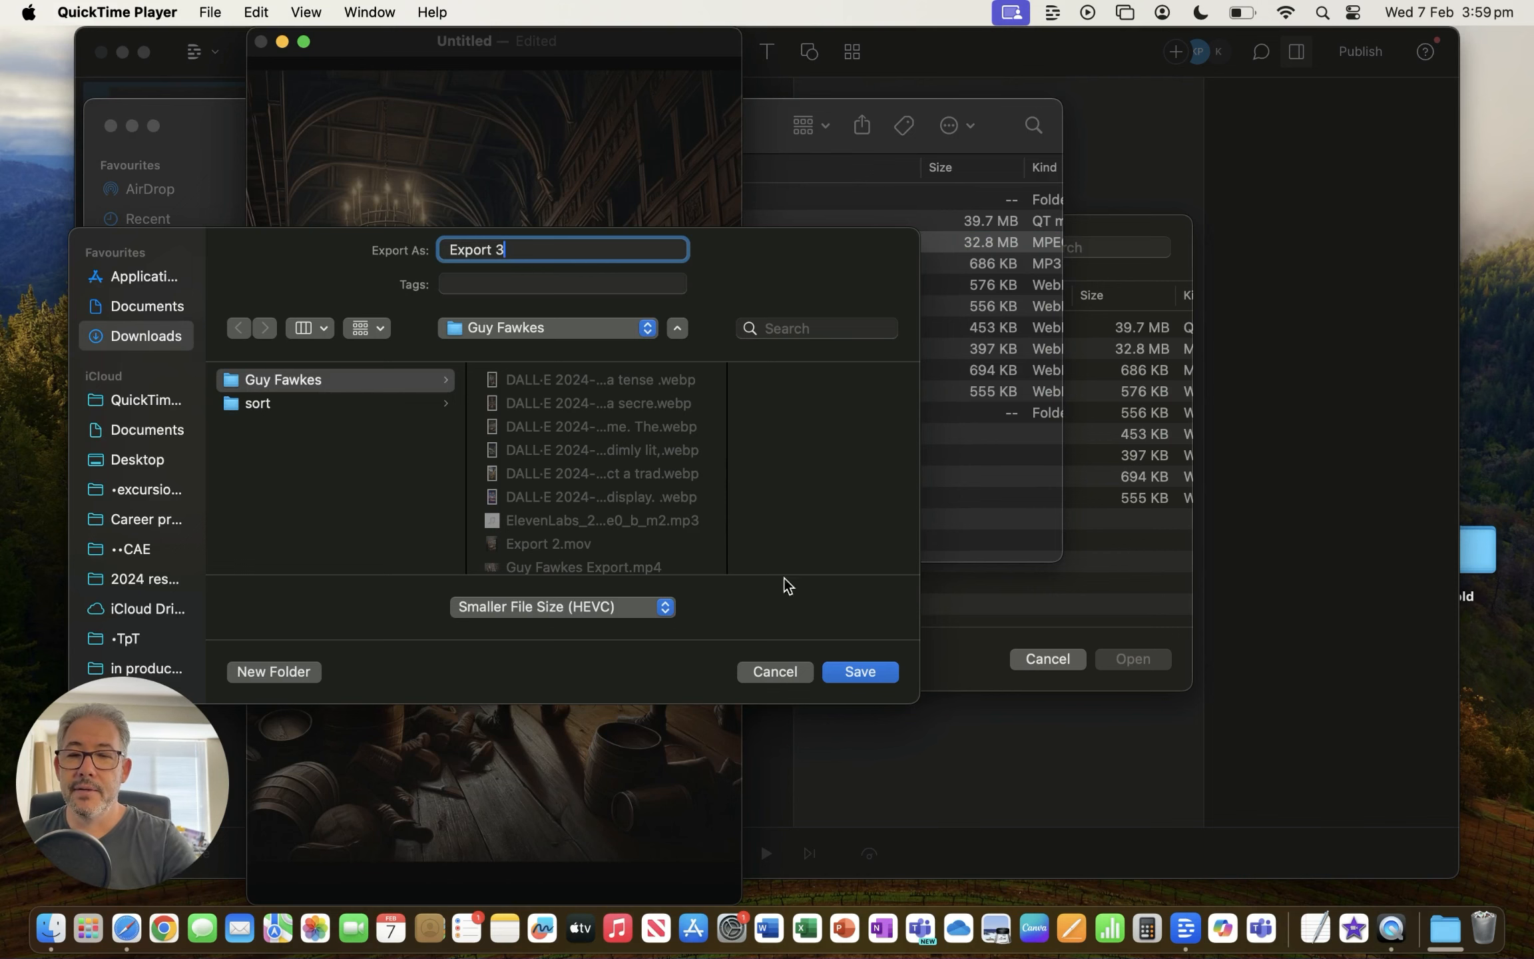
click(830, 673)
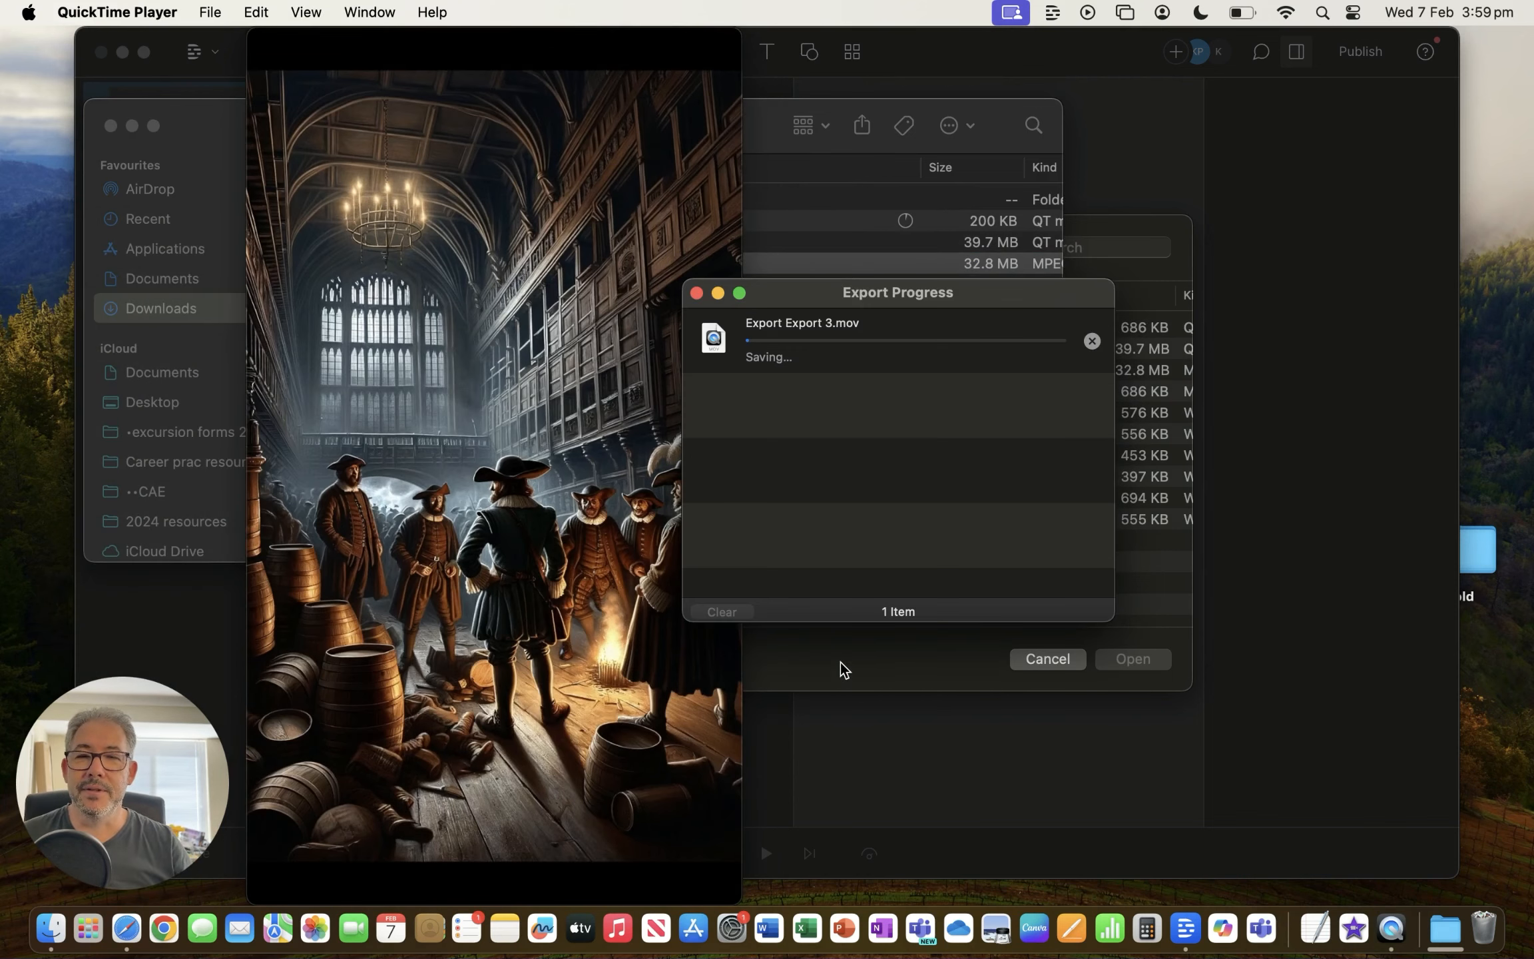
click(840, 661)
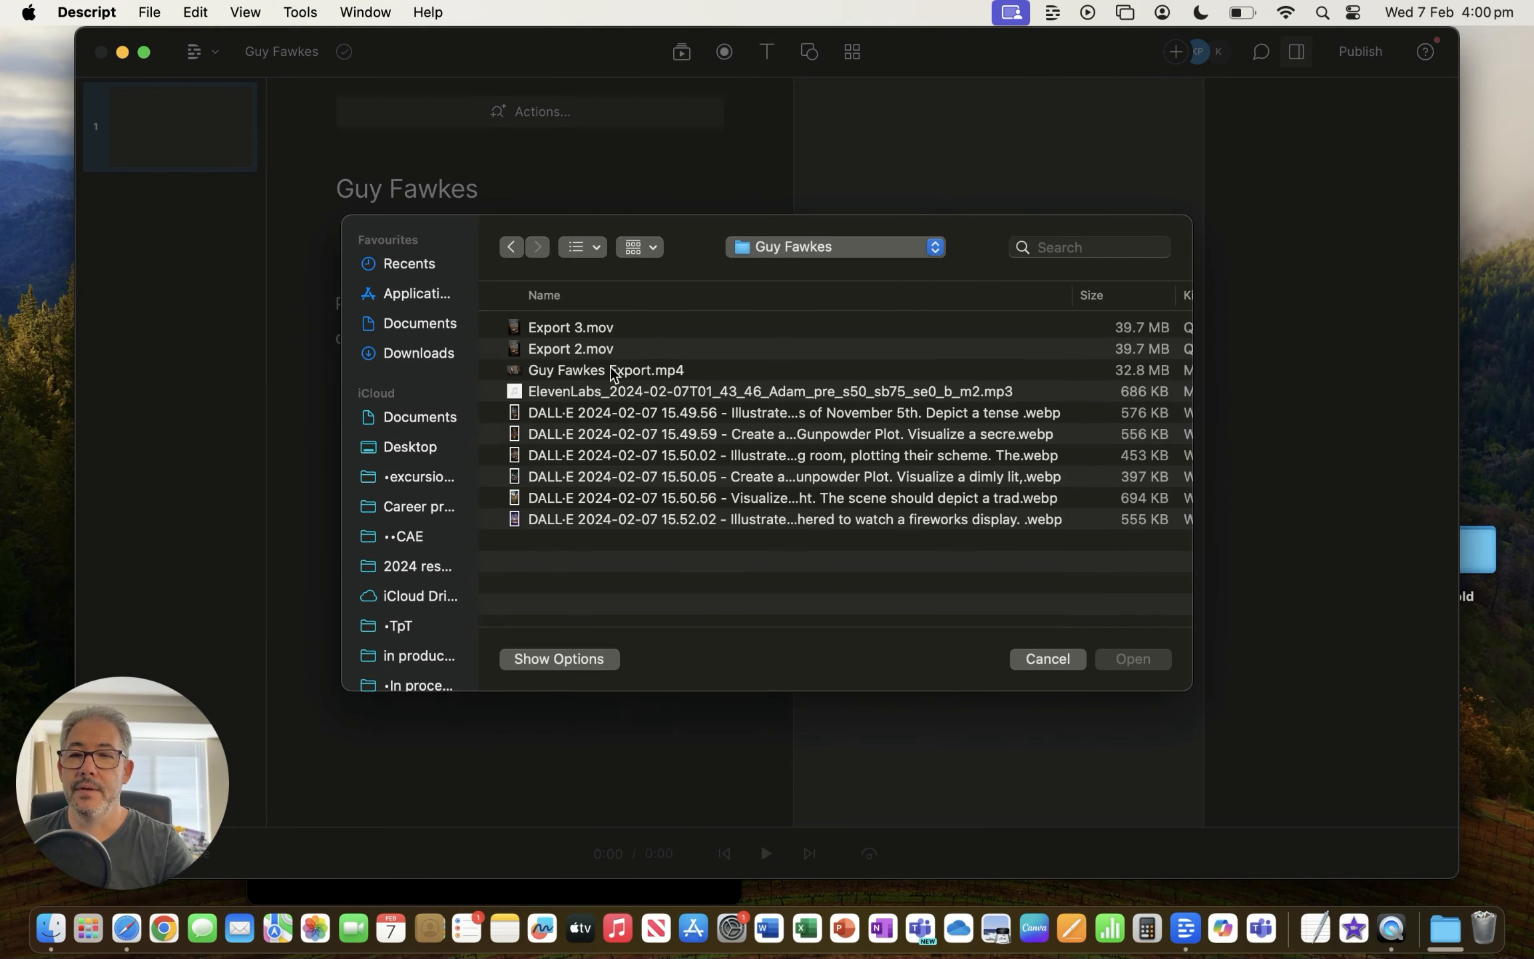
Add Export 3.mov to the Descript project for transcription and play it through
click(589, 328)
click(1131, 660)
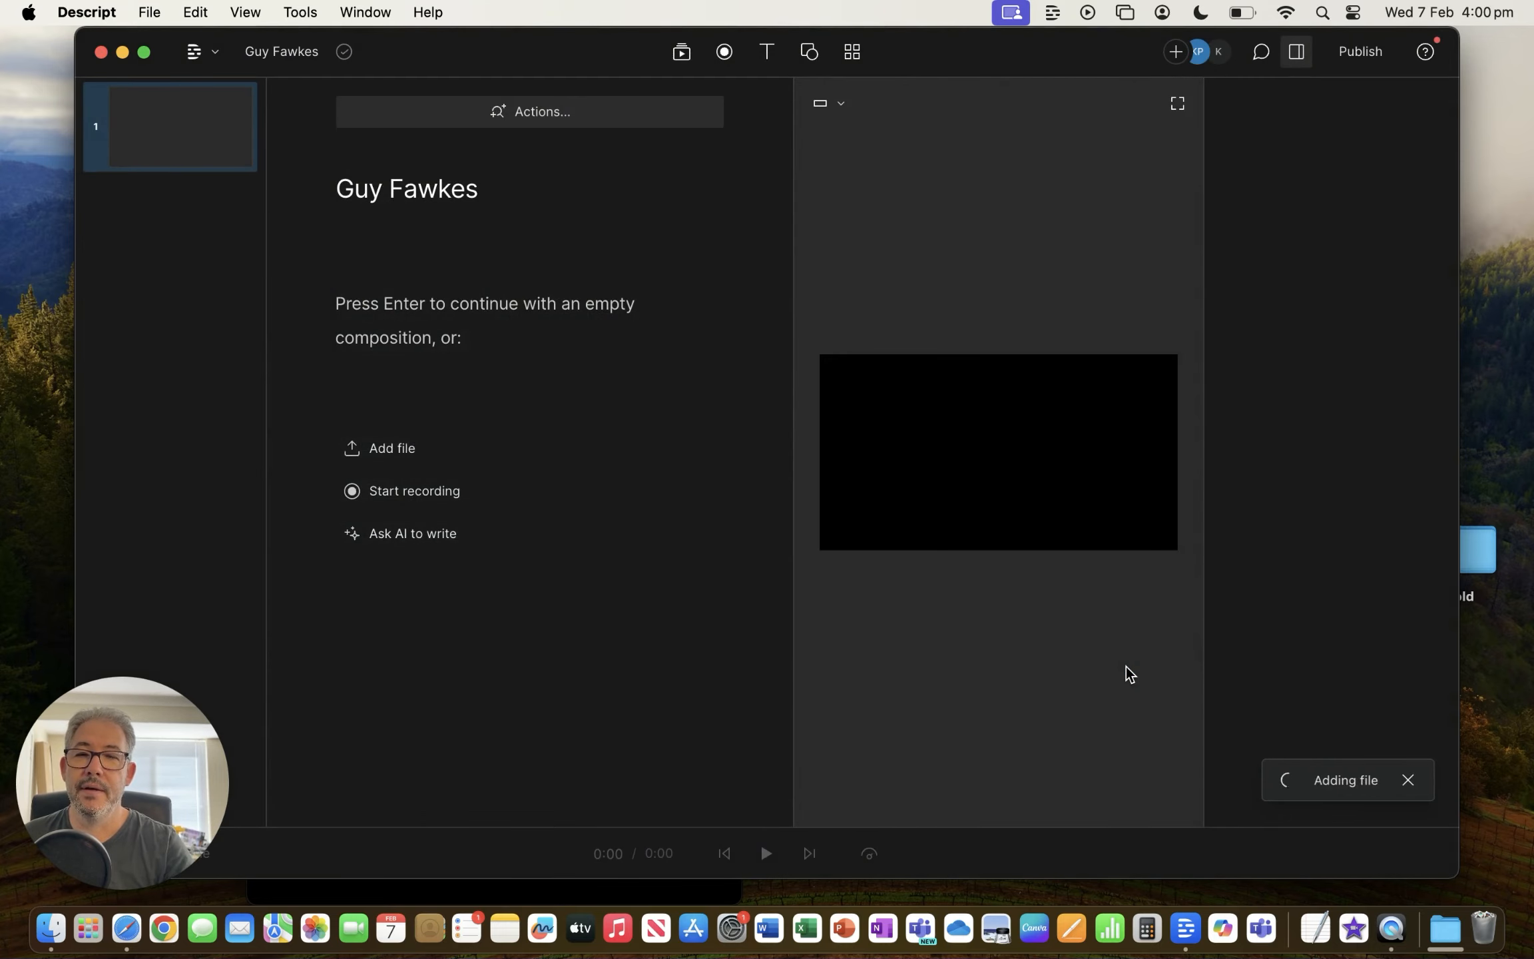
click(792, 548)
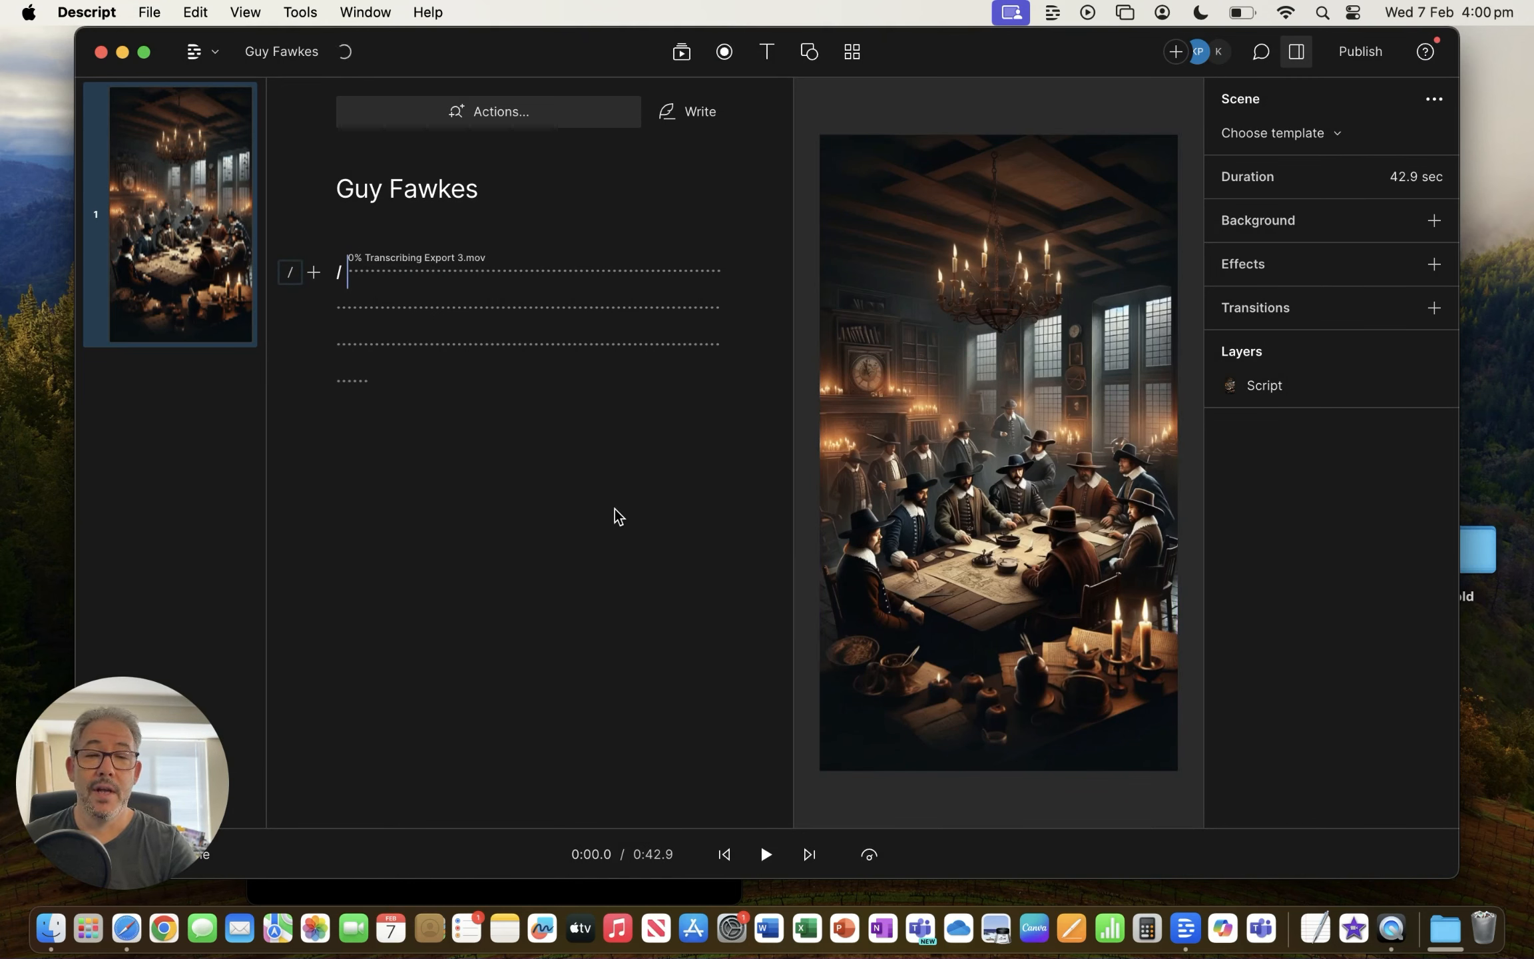
click(765, 855)
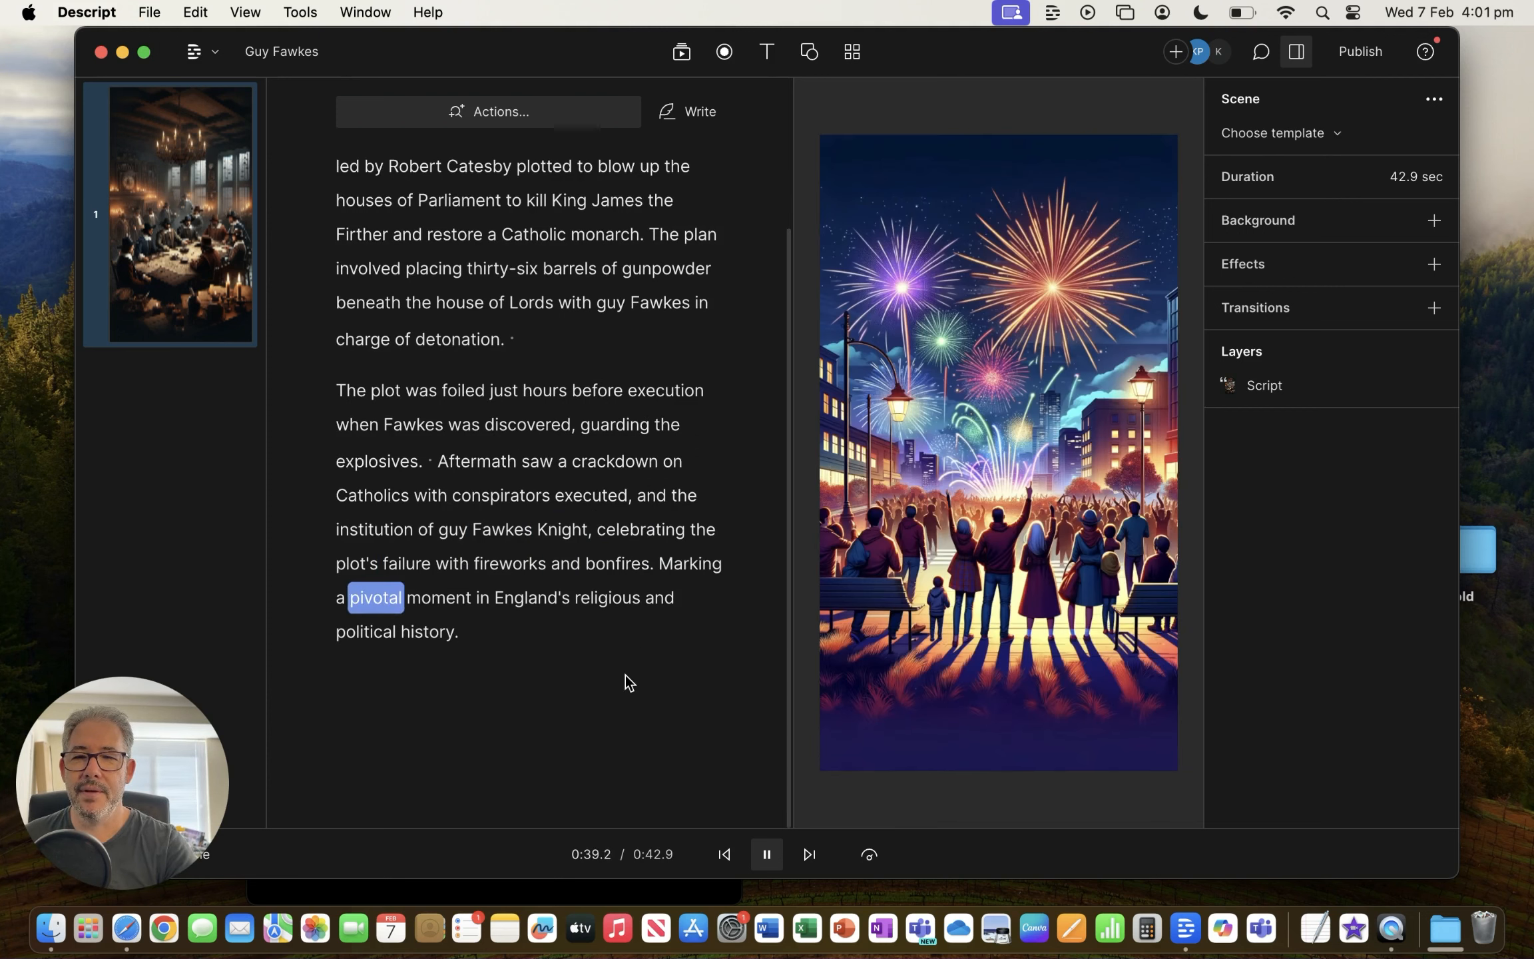
Apply a caption template with bold italic text and yellow word highlighting to the scene, and play the captioned video
scroll(626, 674, up, 3)
click(1324, 136)
click(1058, 276)
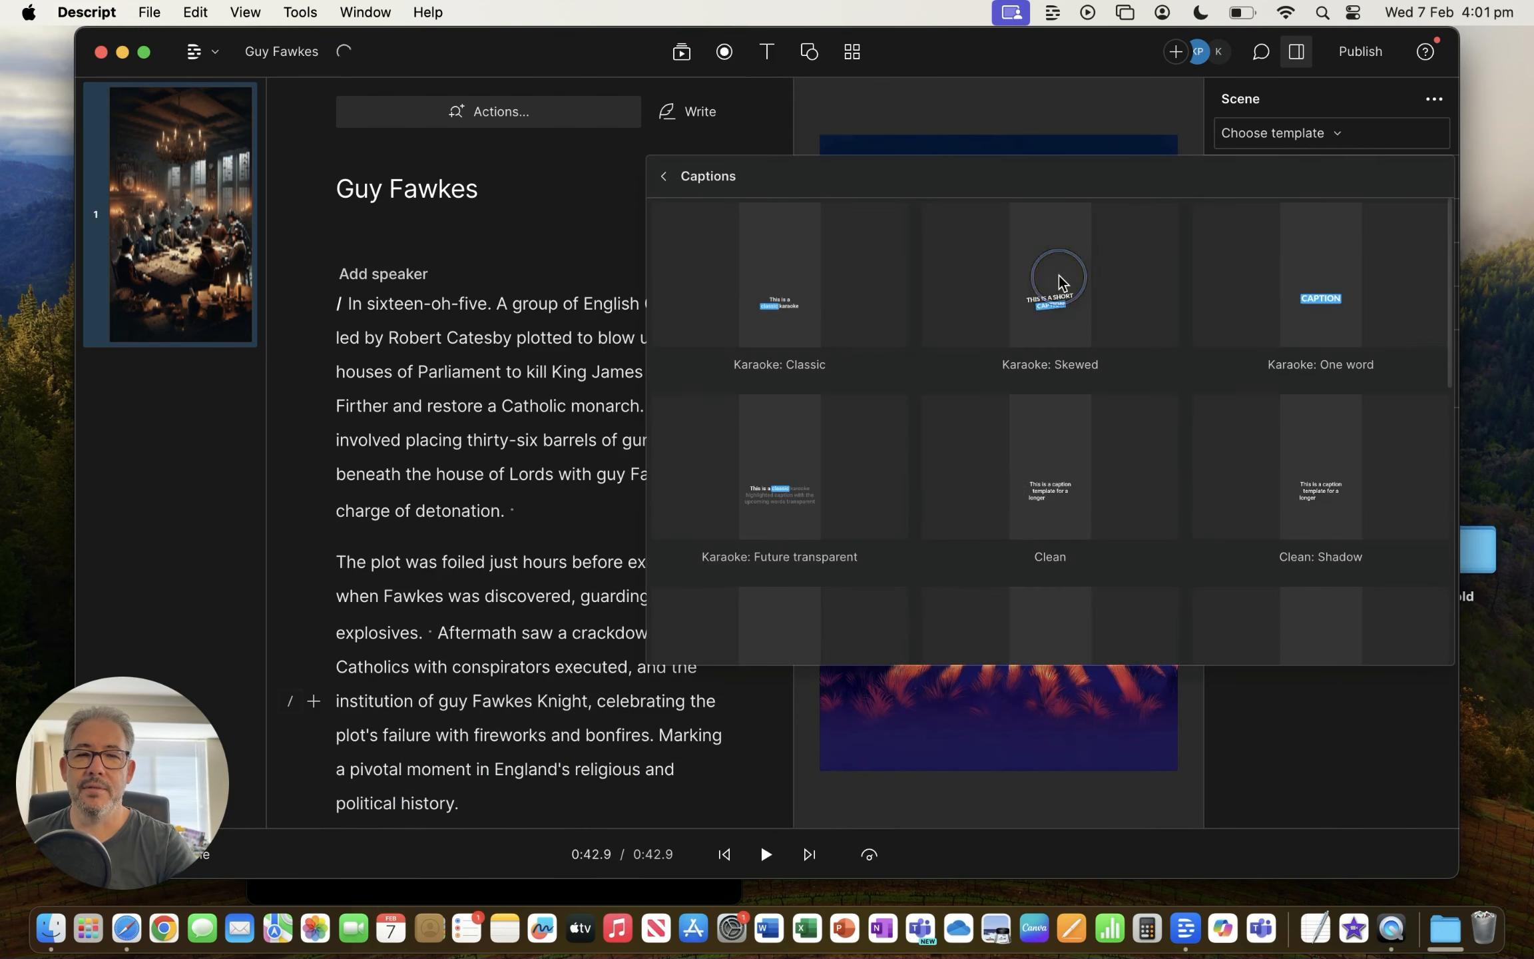
scroll(1025, 506, down, 5)
click(1042, 384)
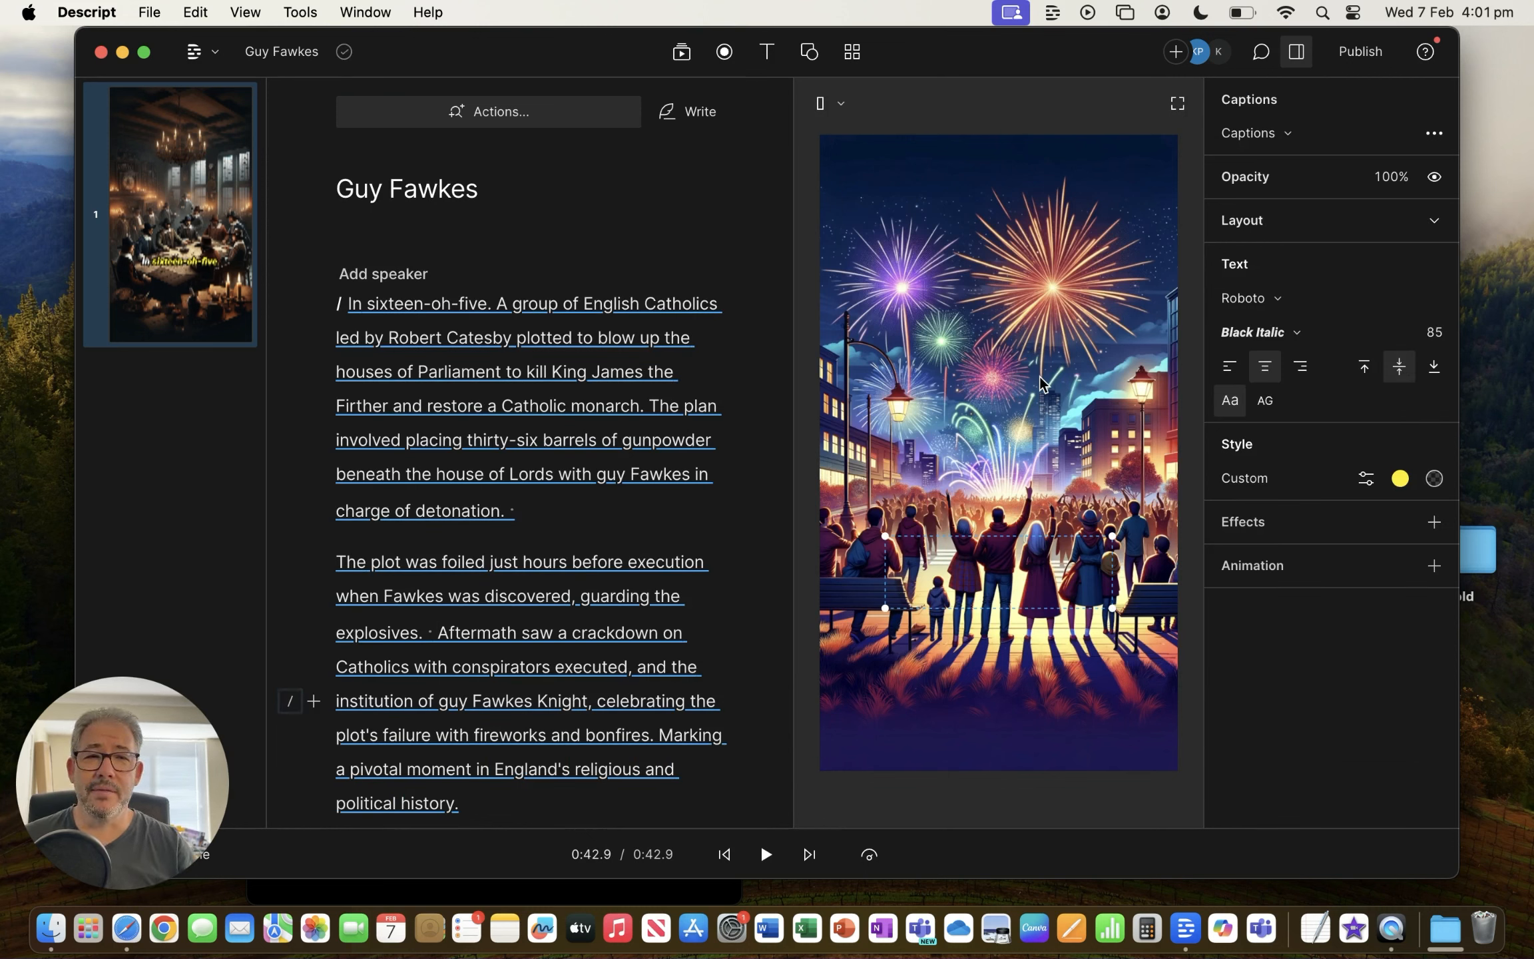
click(766, 855)
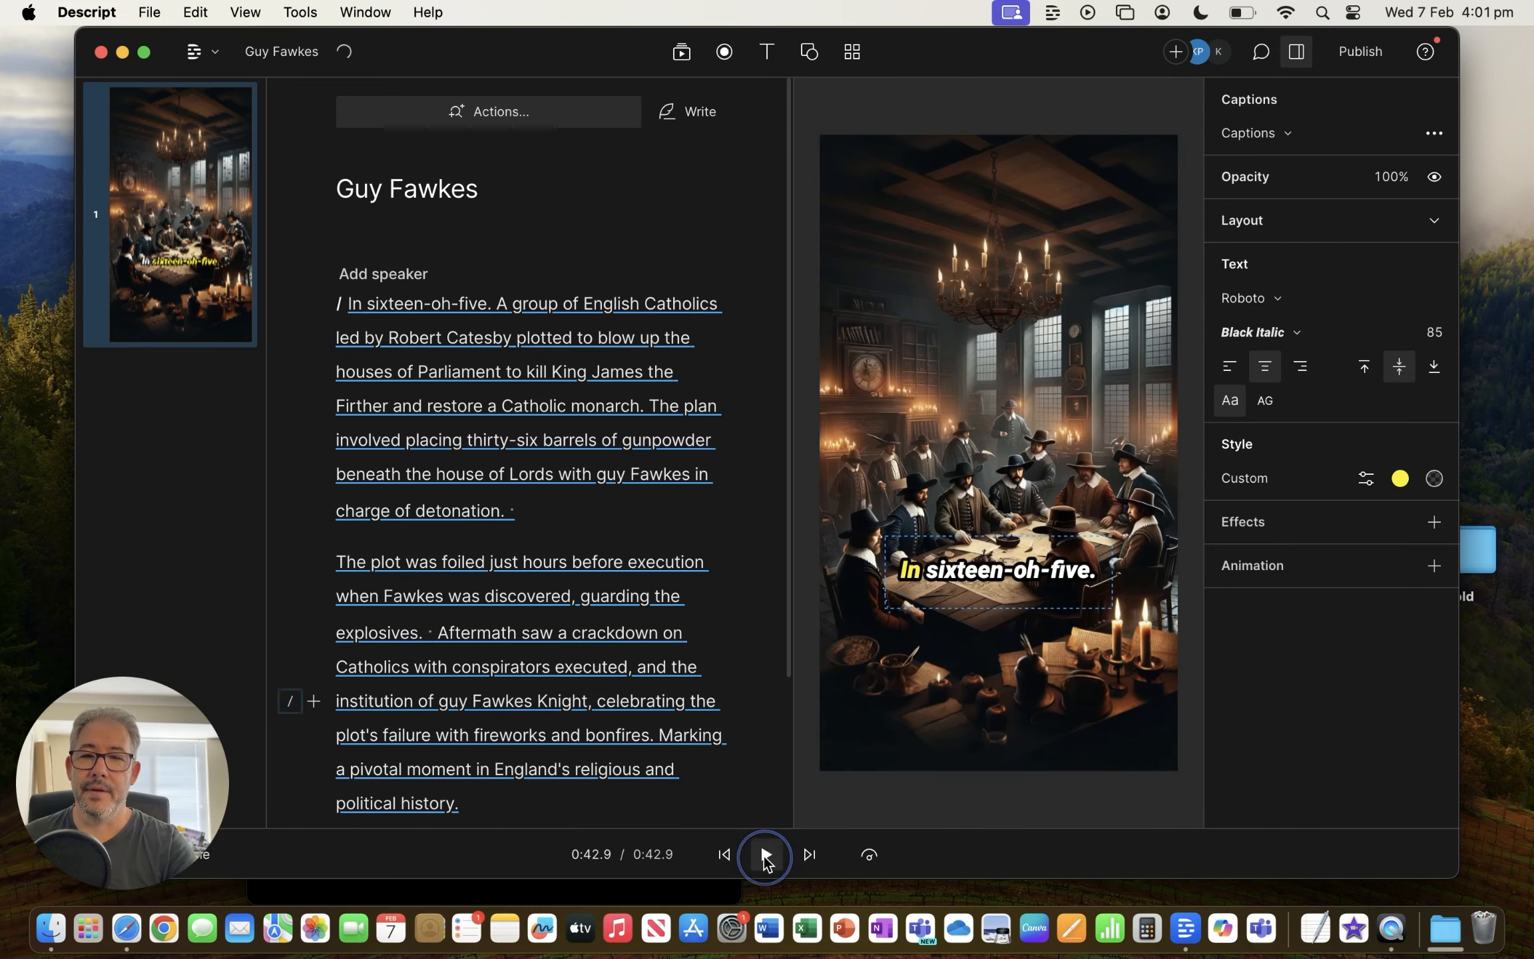
click(766, 855)
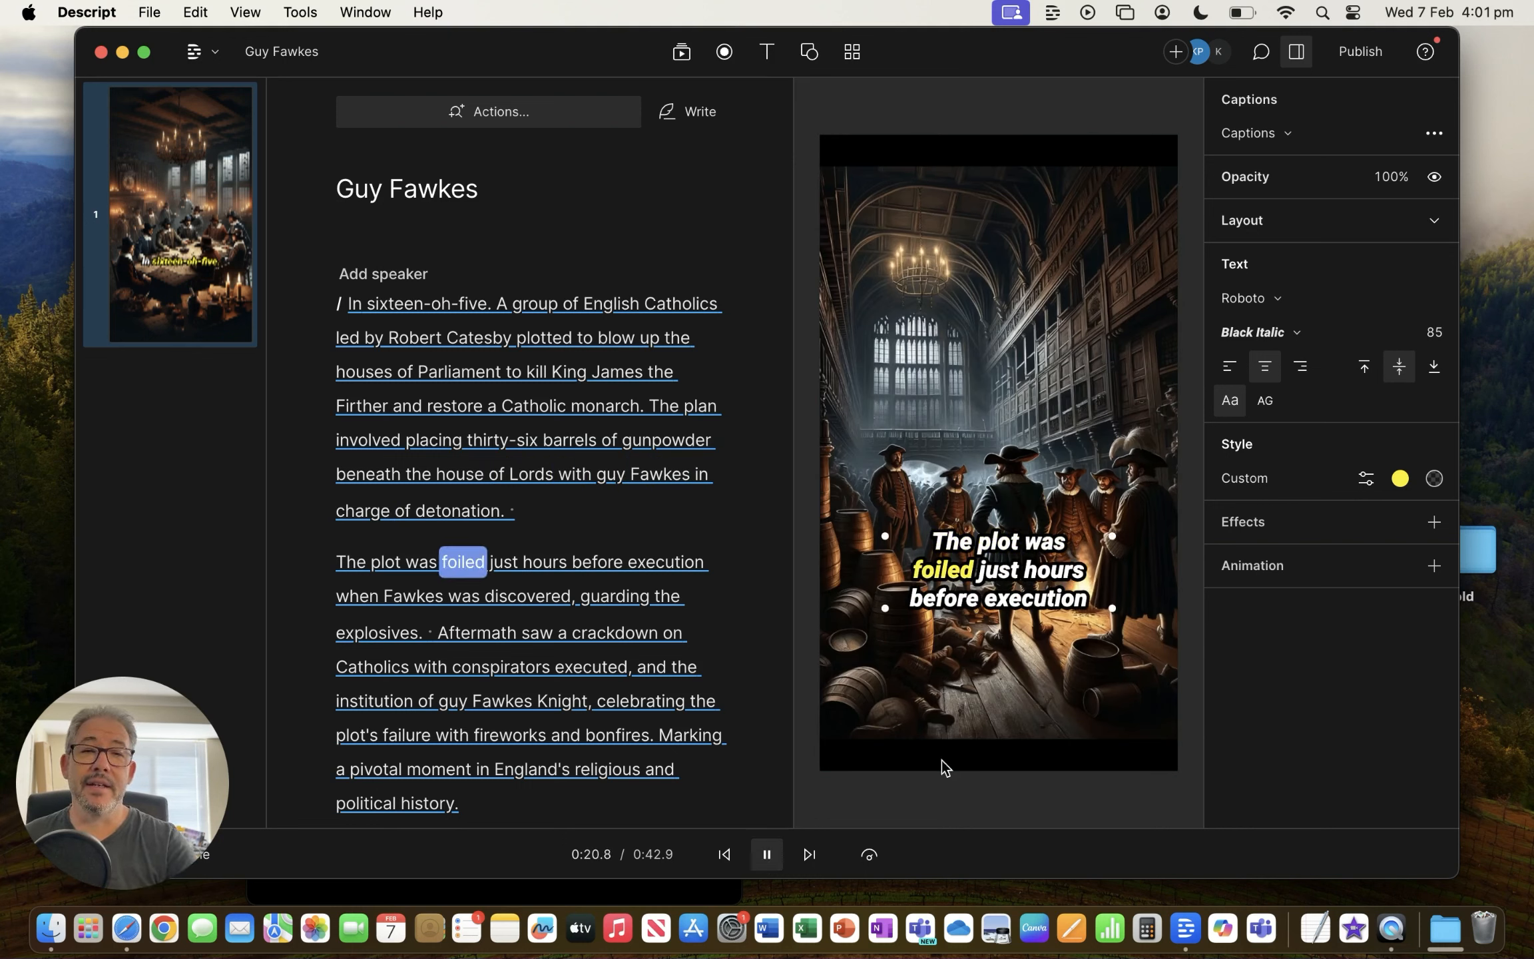
Set up a video export of the current composition at Max resolution and High quality
click(1360, 51)
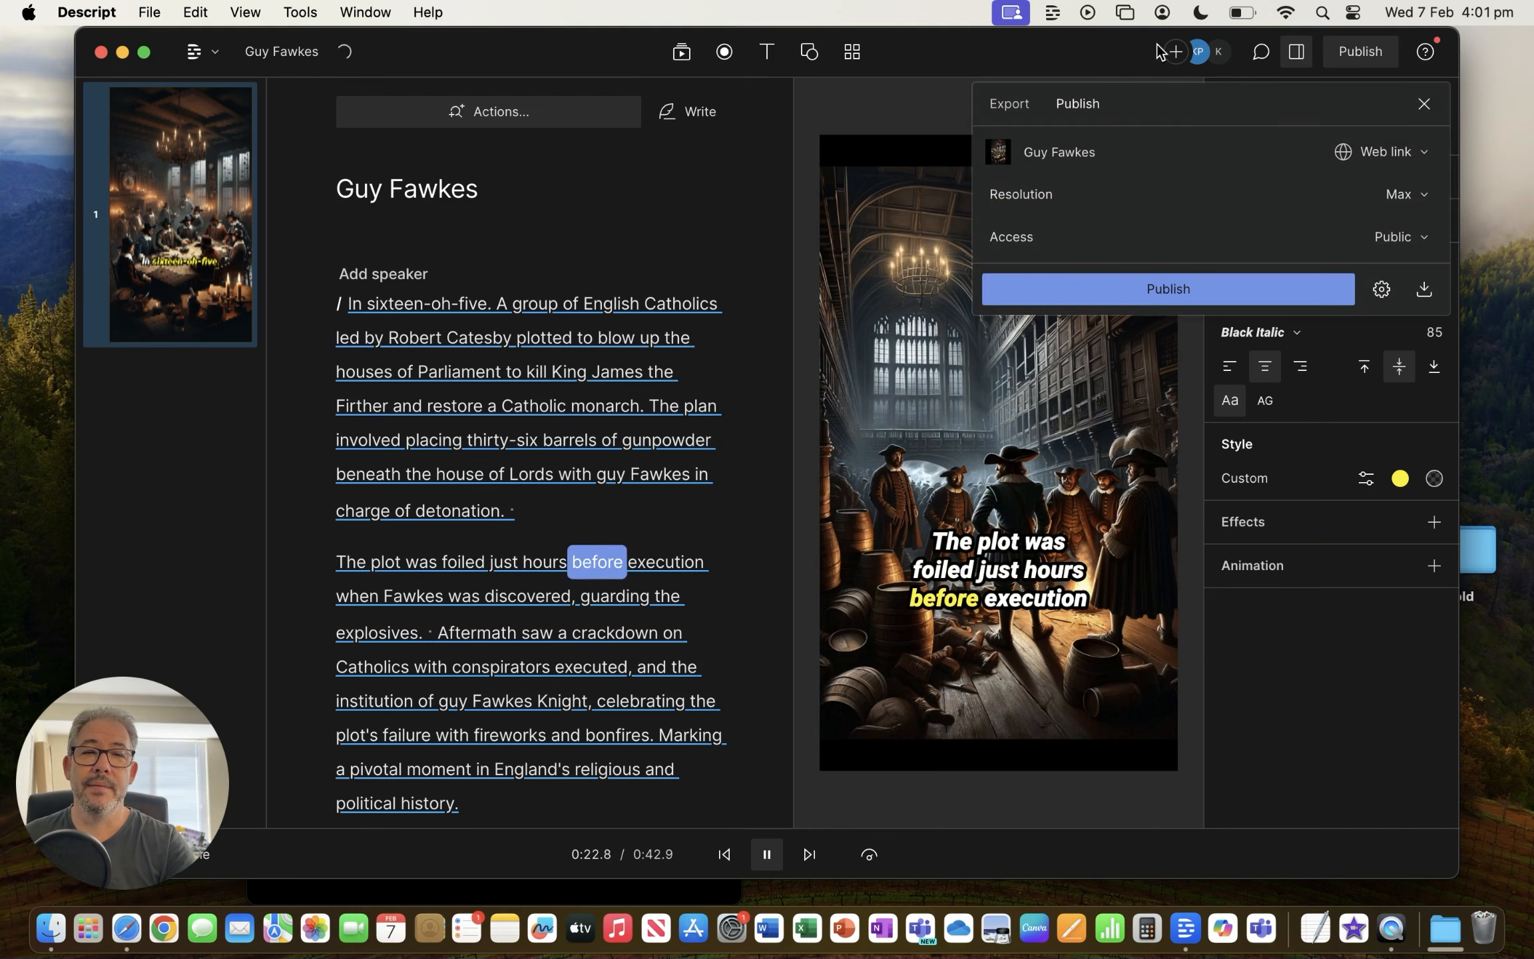
click(1020, 104)
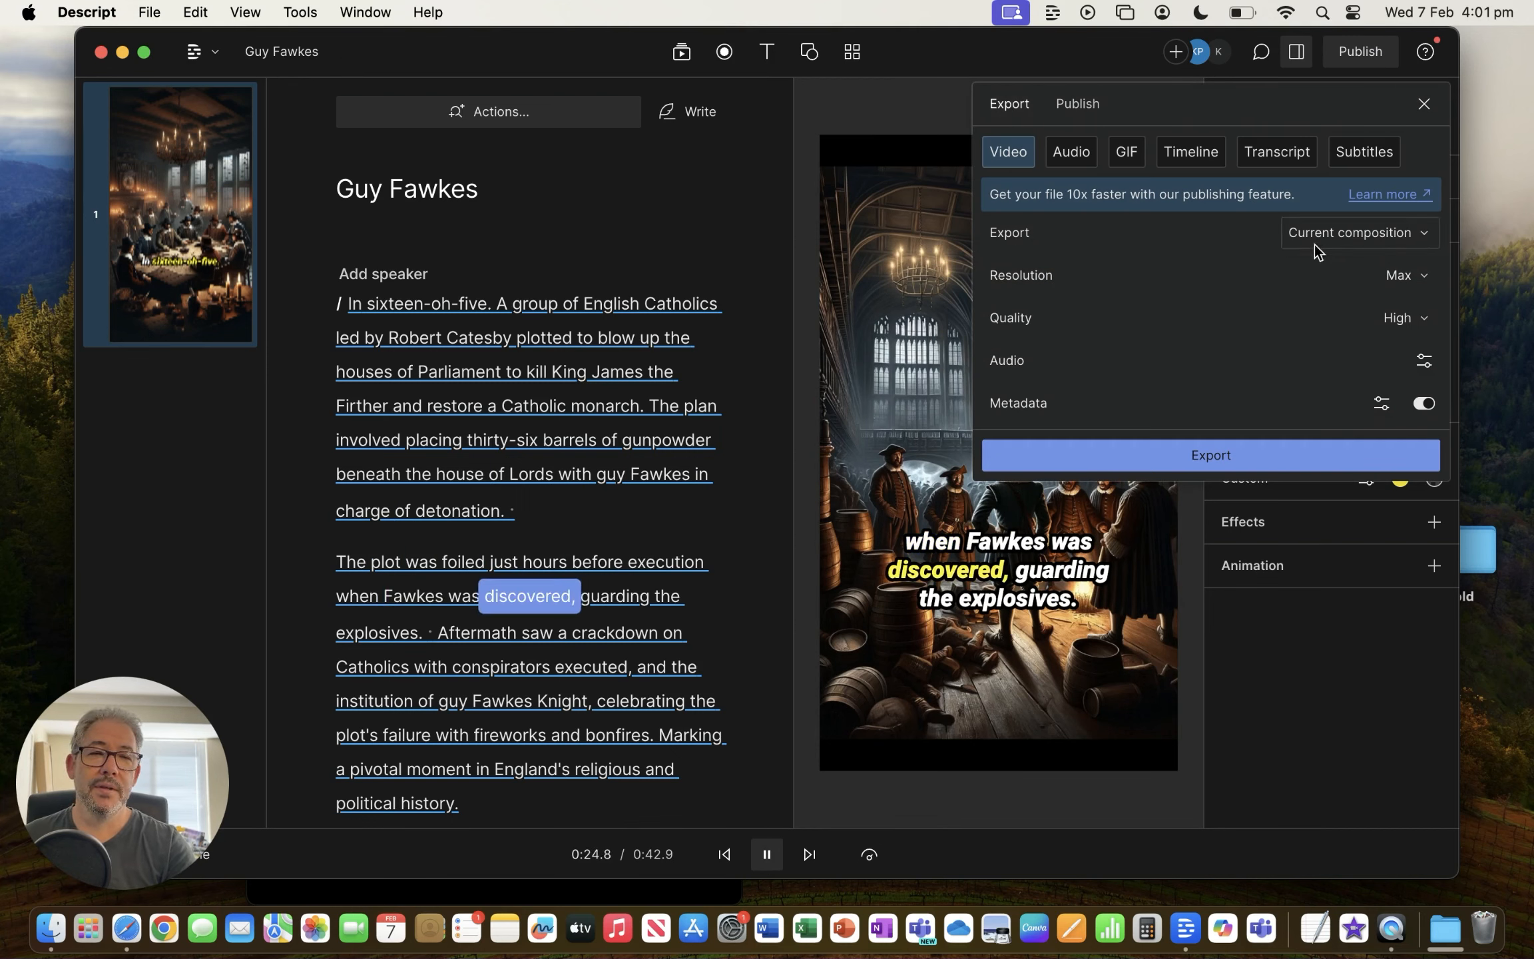
click(1419, 279)
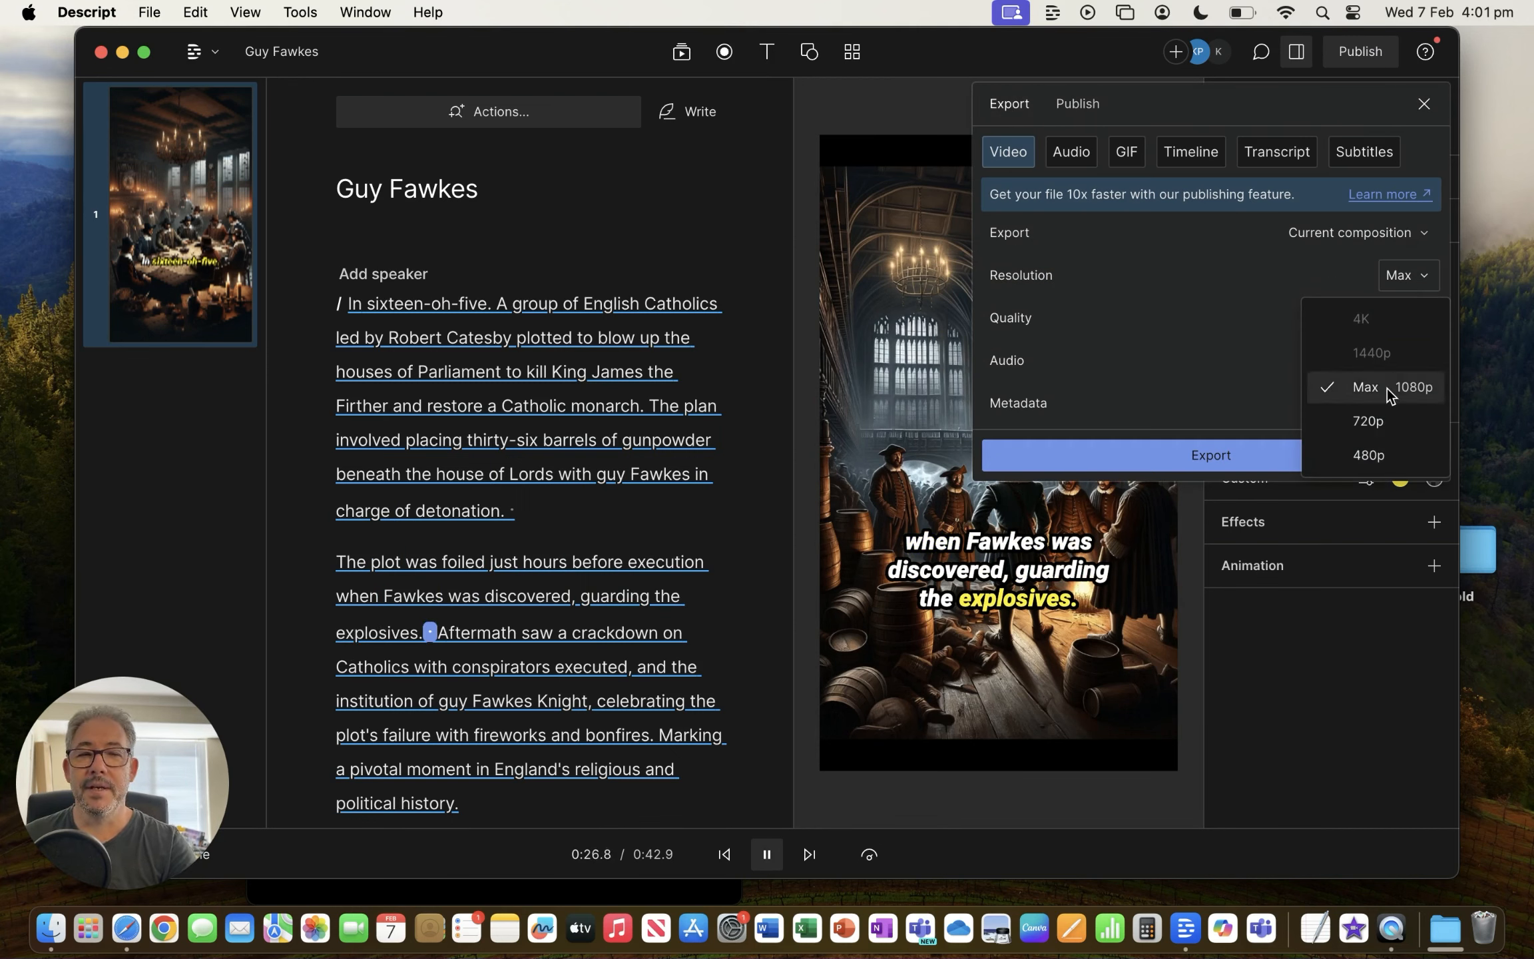
click(1242, 296)
click(1411, 319)
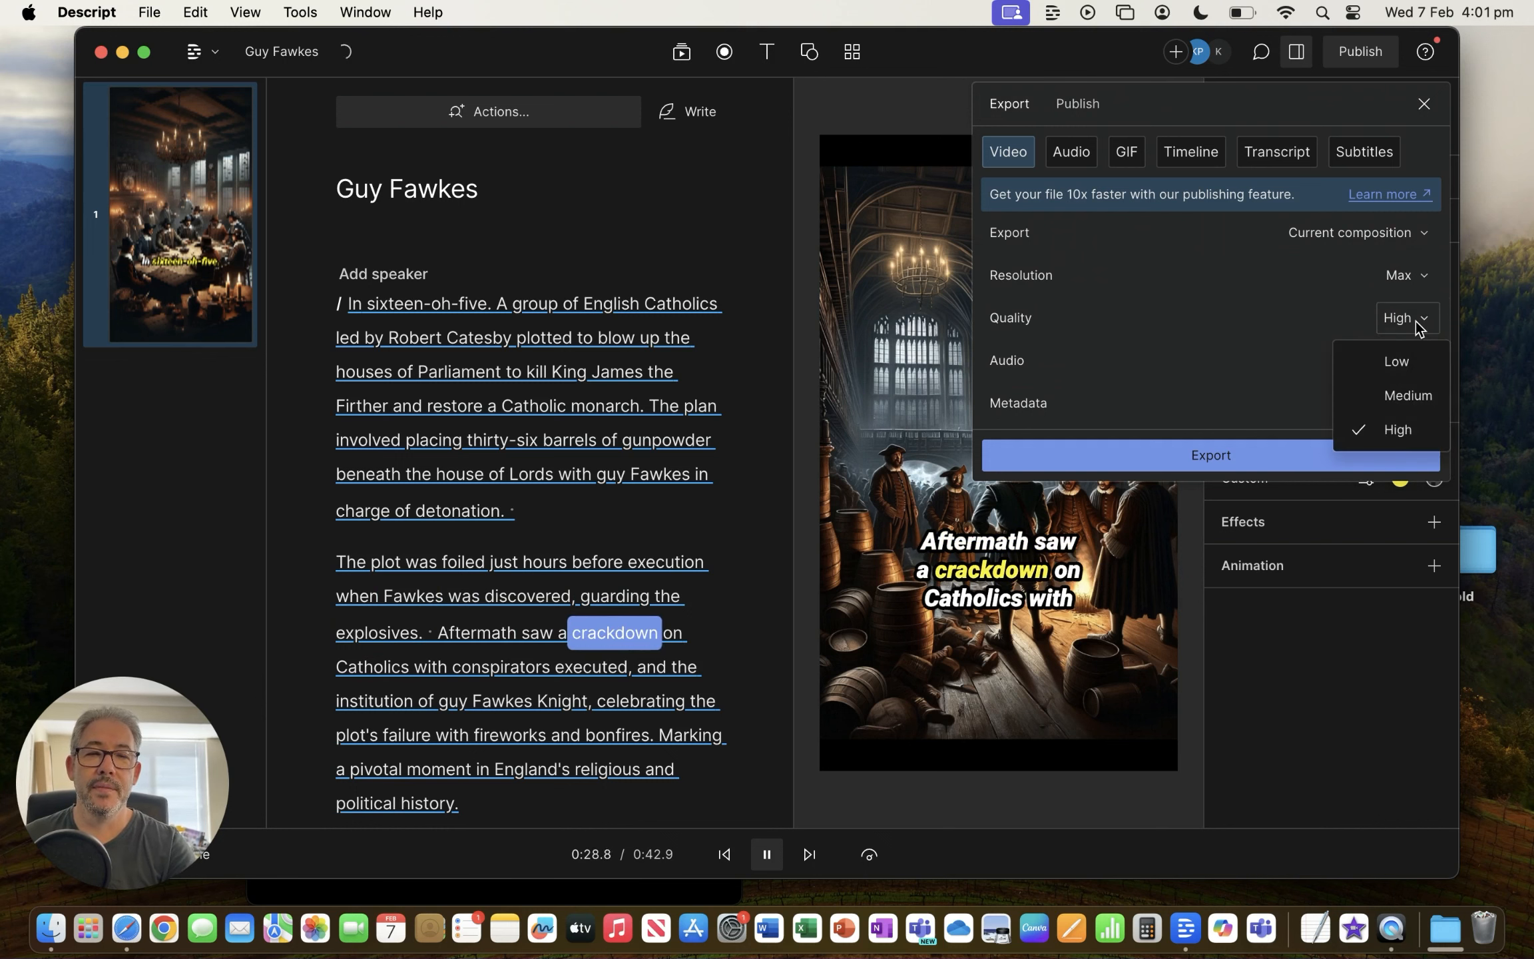
click(1415, 322)
Export the video as "Guy Fawkes Publish.mp4" into the Guy Fawkes folder
click(1222, 457)
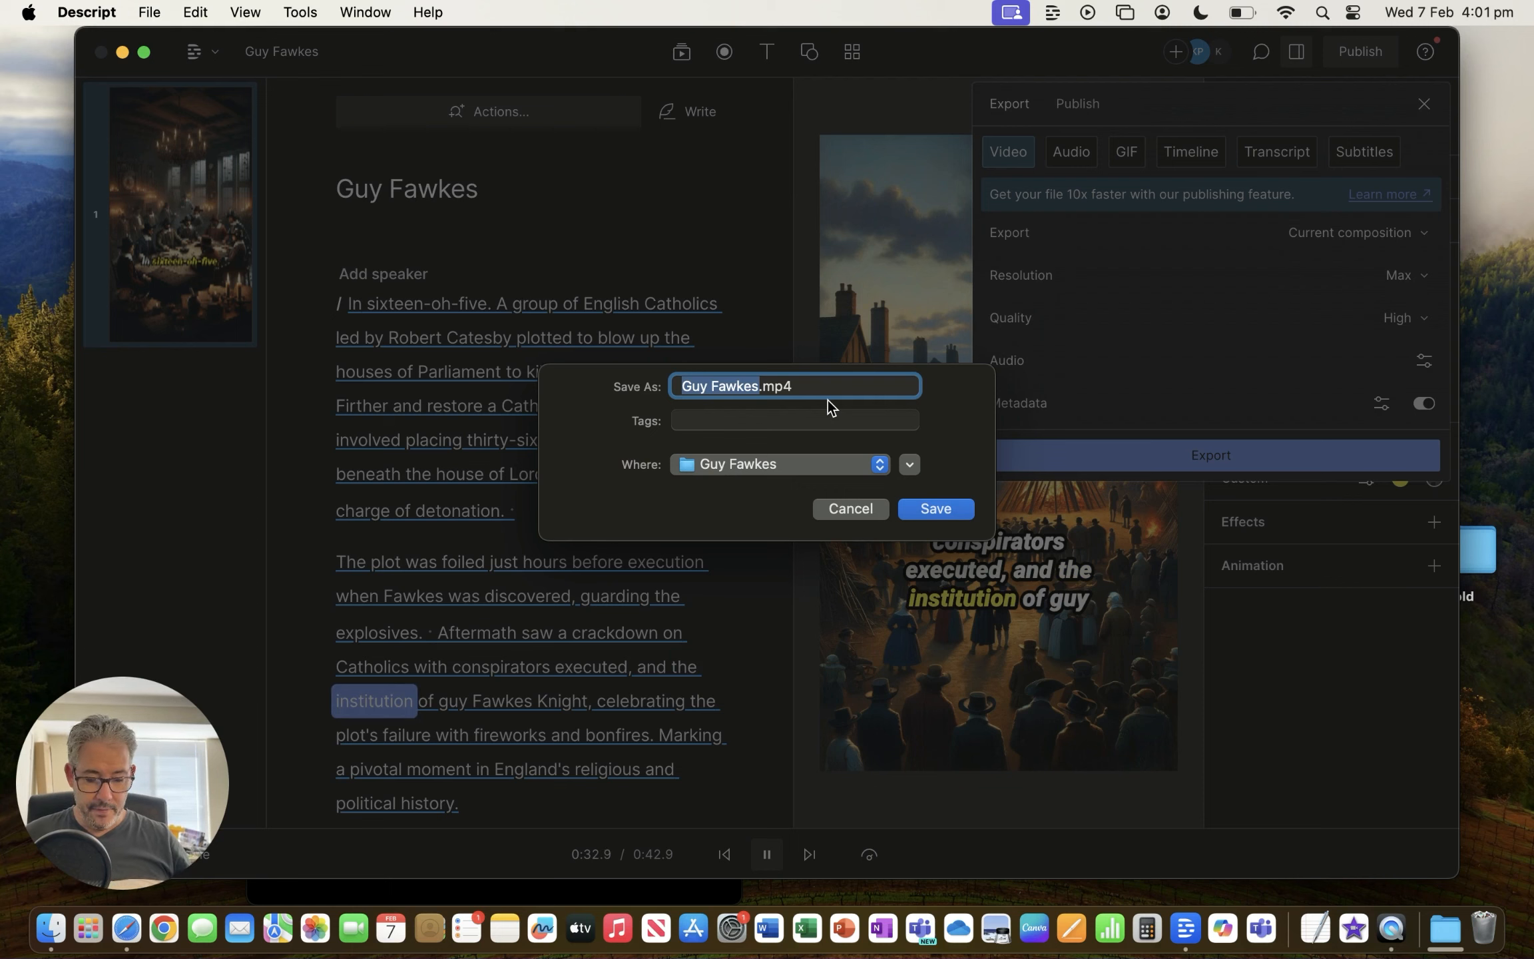
key(Right)
text(Publ)
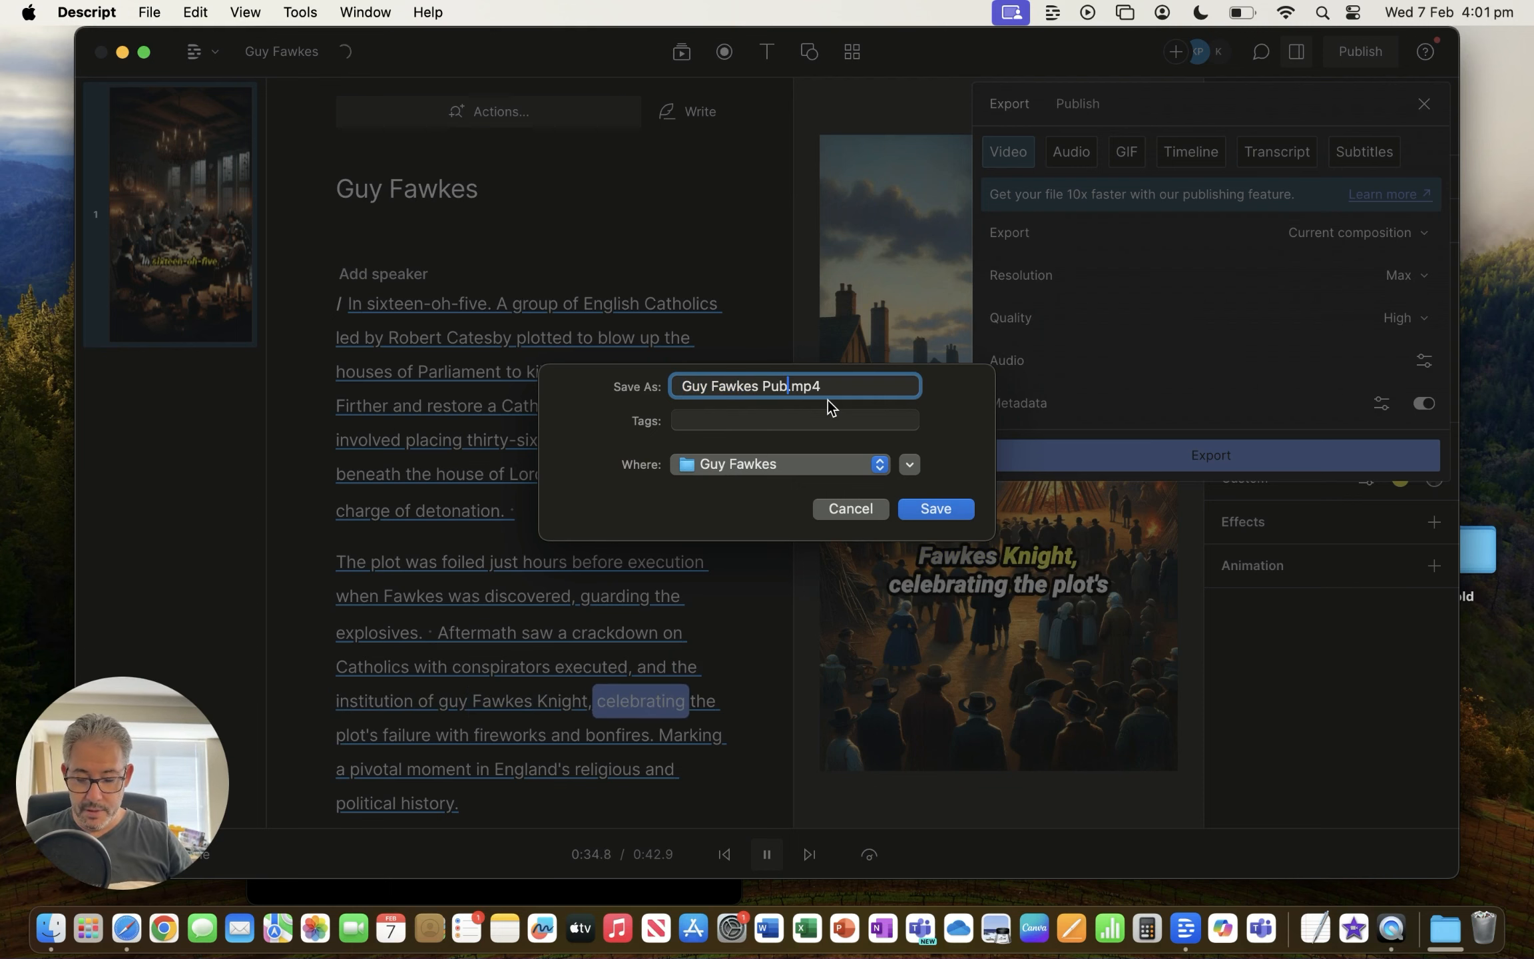
text(ish)
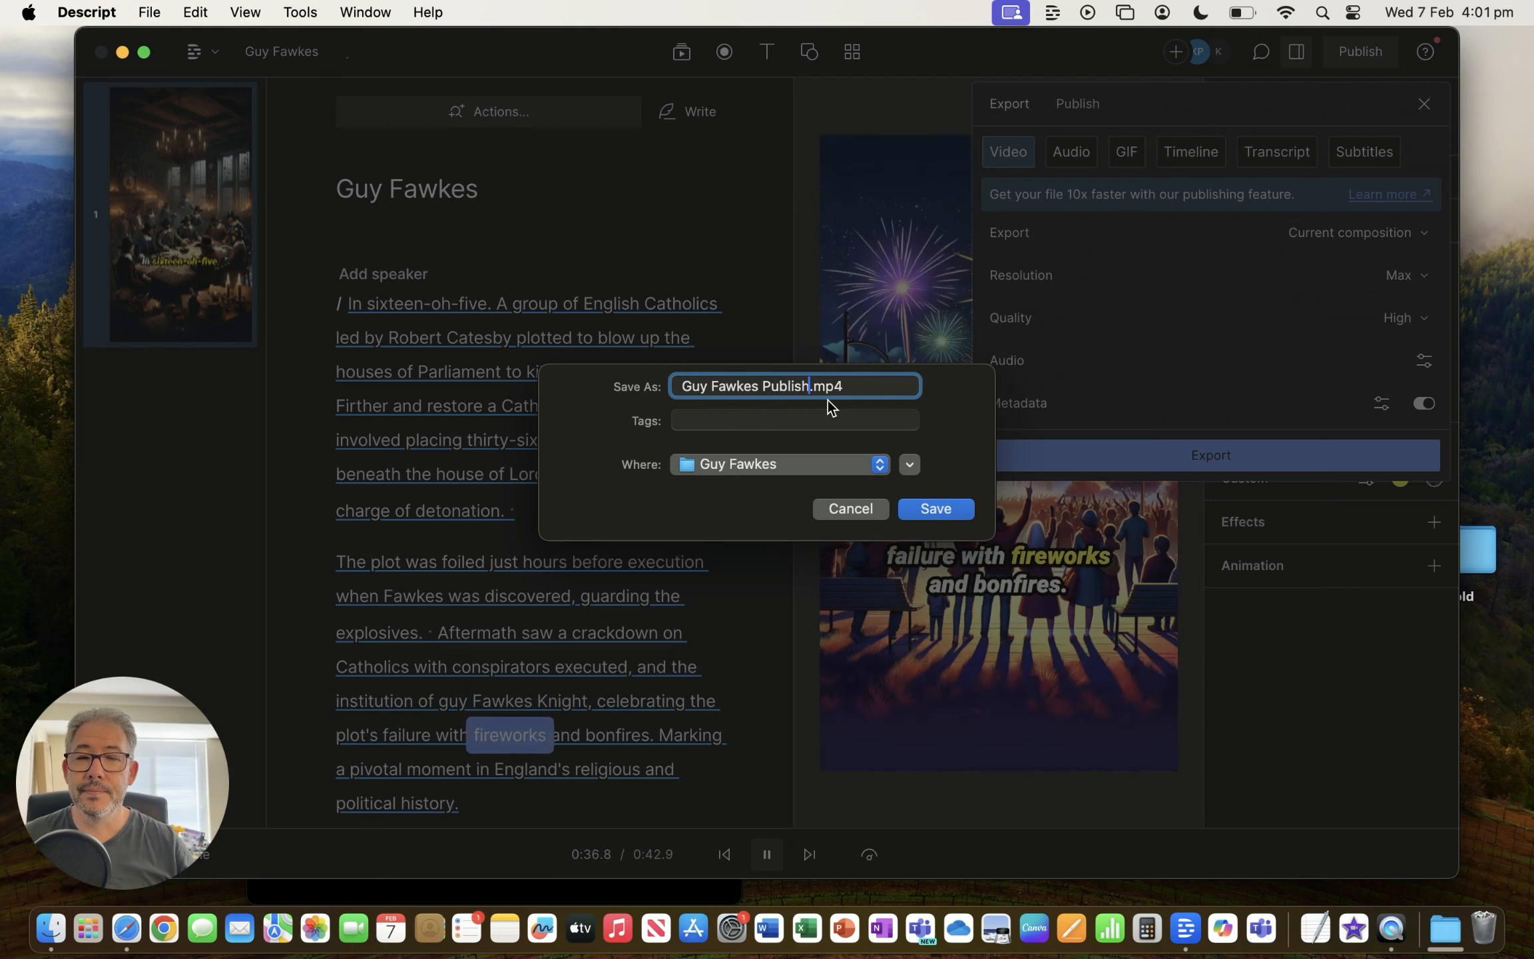
key(Return)
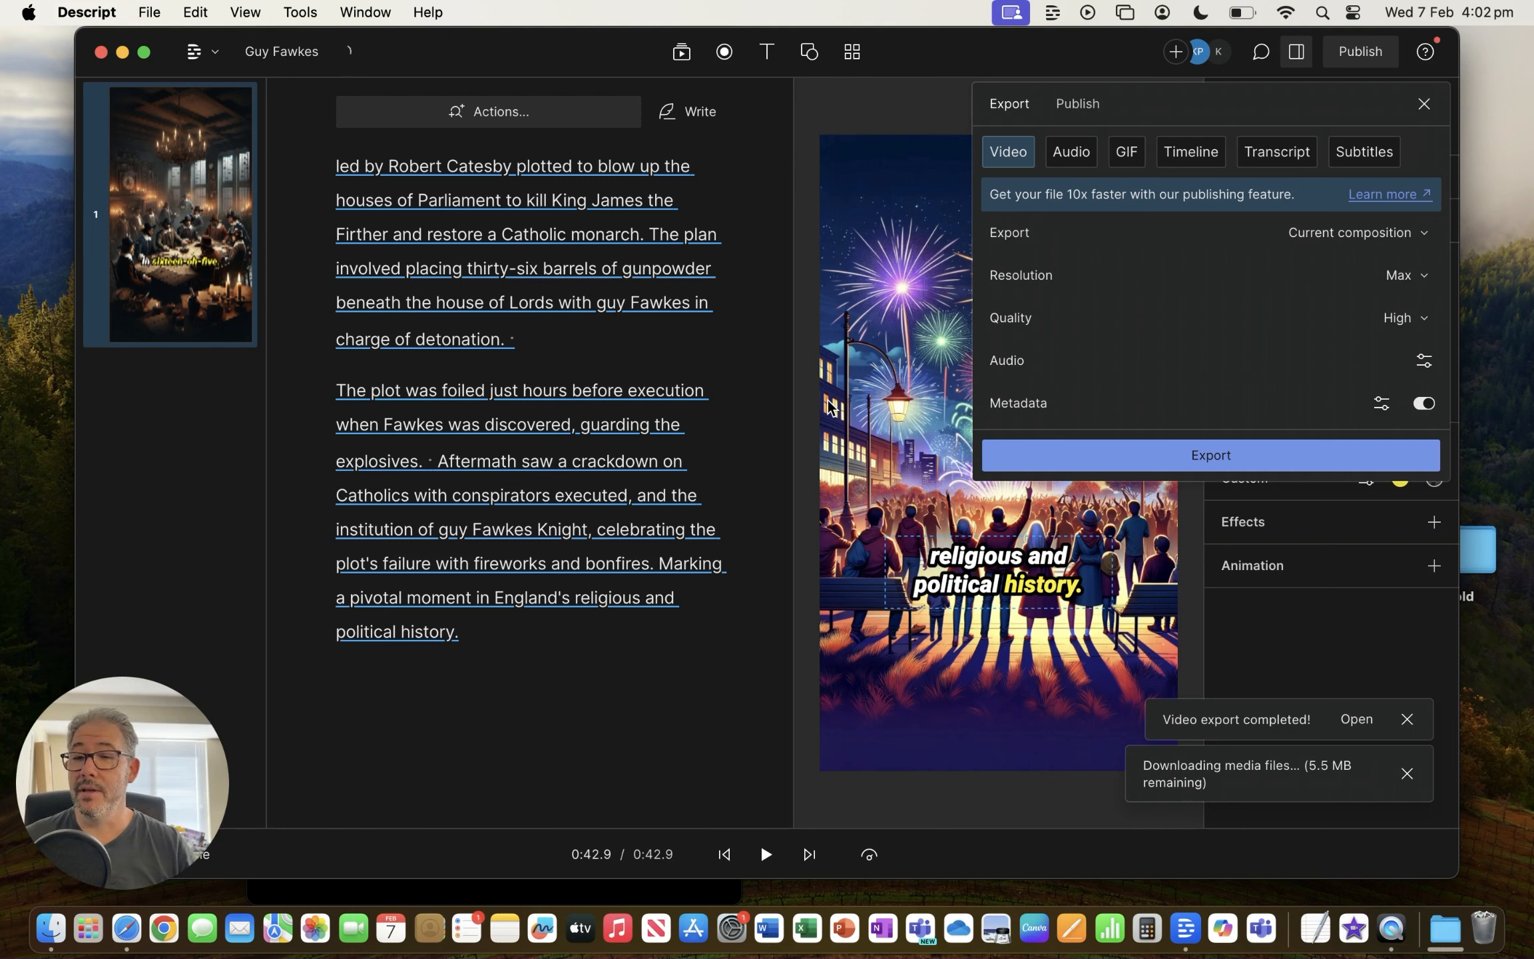
click(1011, 12)
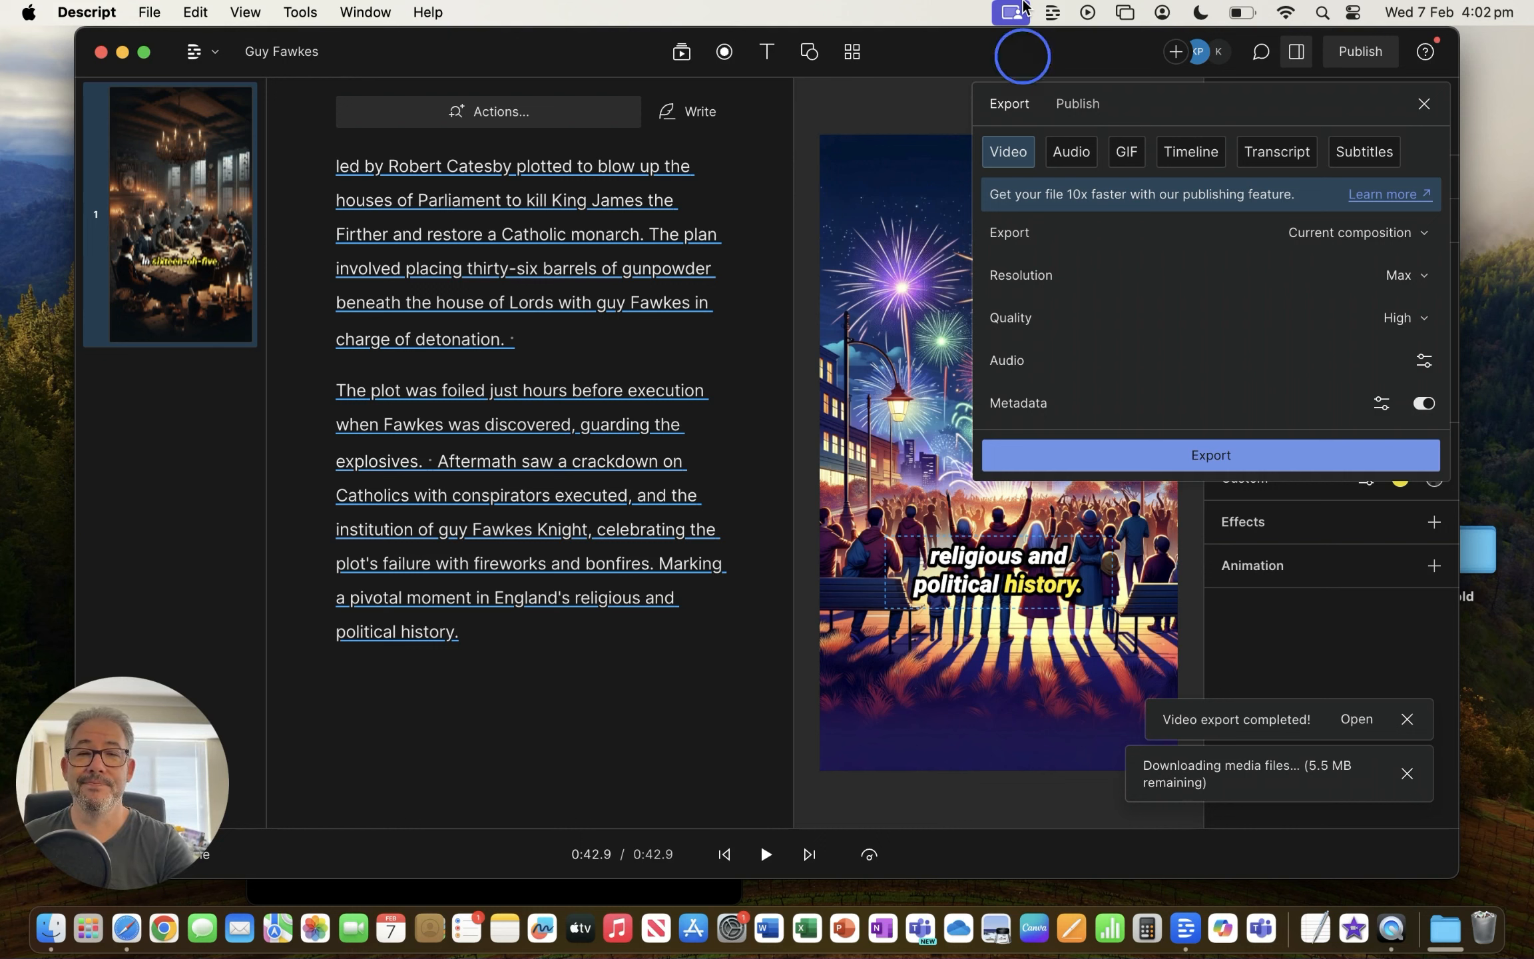